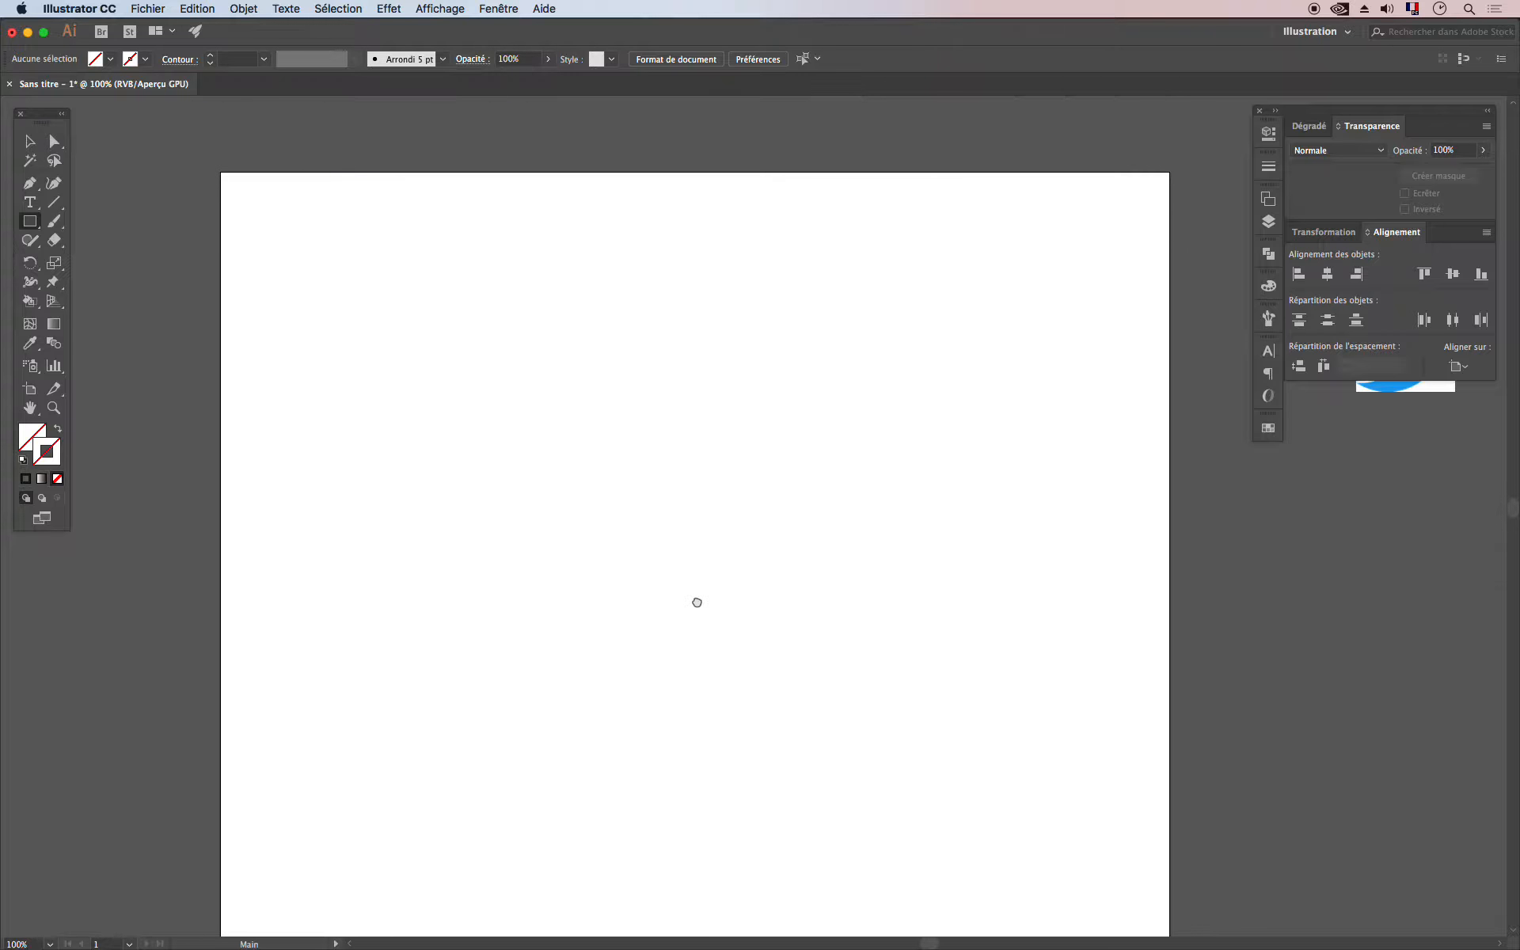
Step: Draw a square of about 149 px with no fill and give it a blue 0000ff stroke
{"action": "left_click_drag", "start_coordinate": [530, 366], "coordinate": [649, 484]}
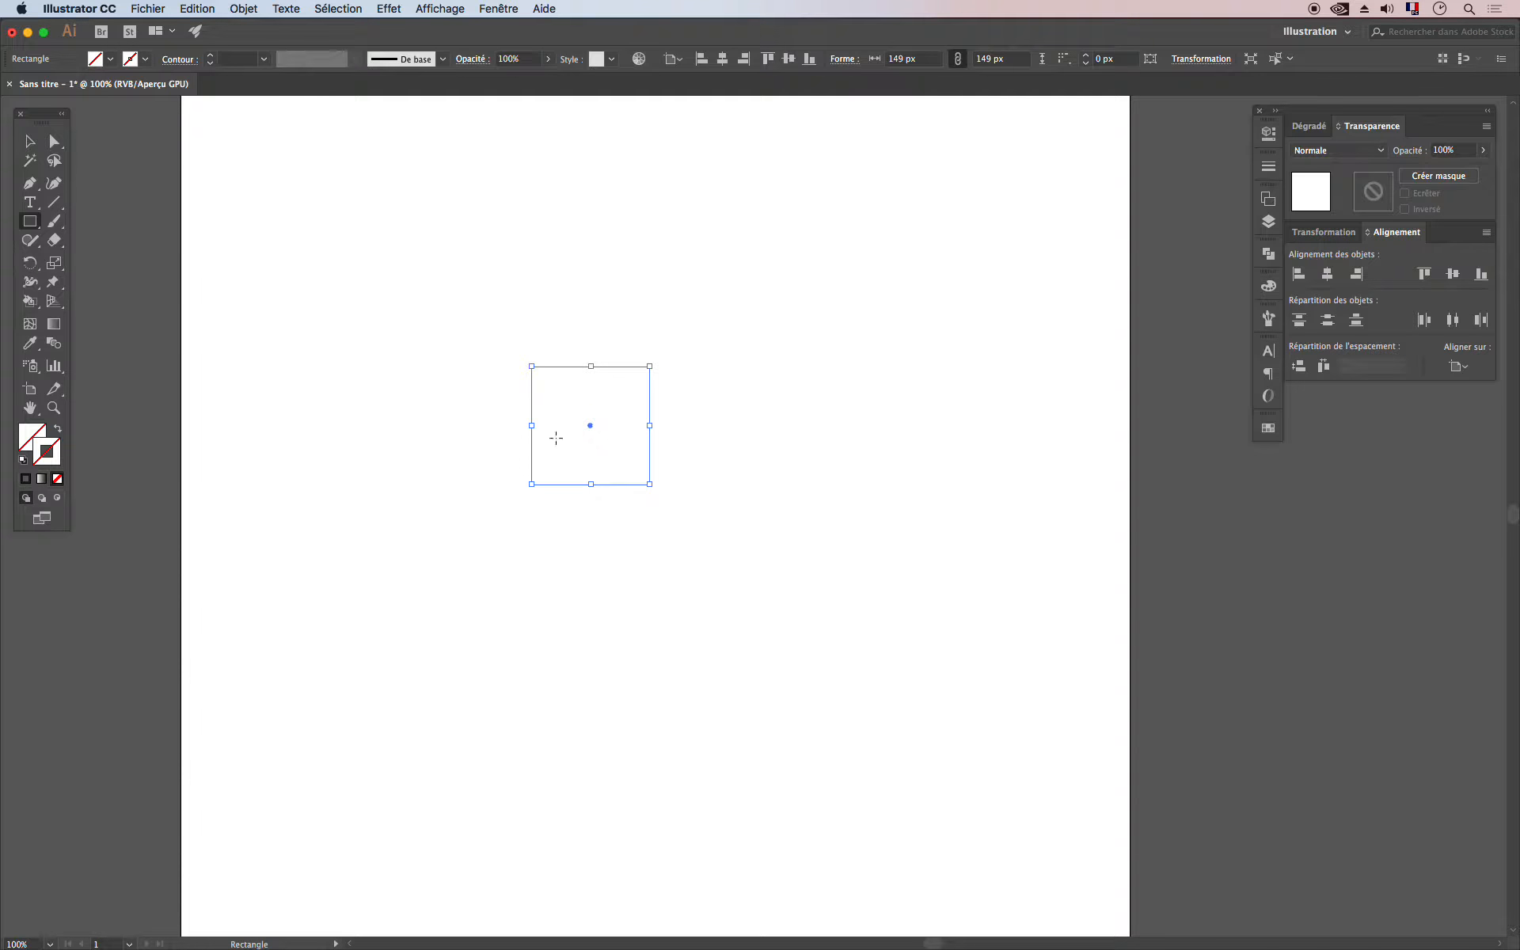
{"action": "left_click", "coordinate": [29, 141]}
{"action": "double_click", "coordinate": [59, 446]}
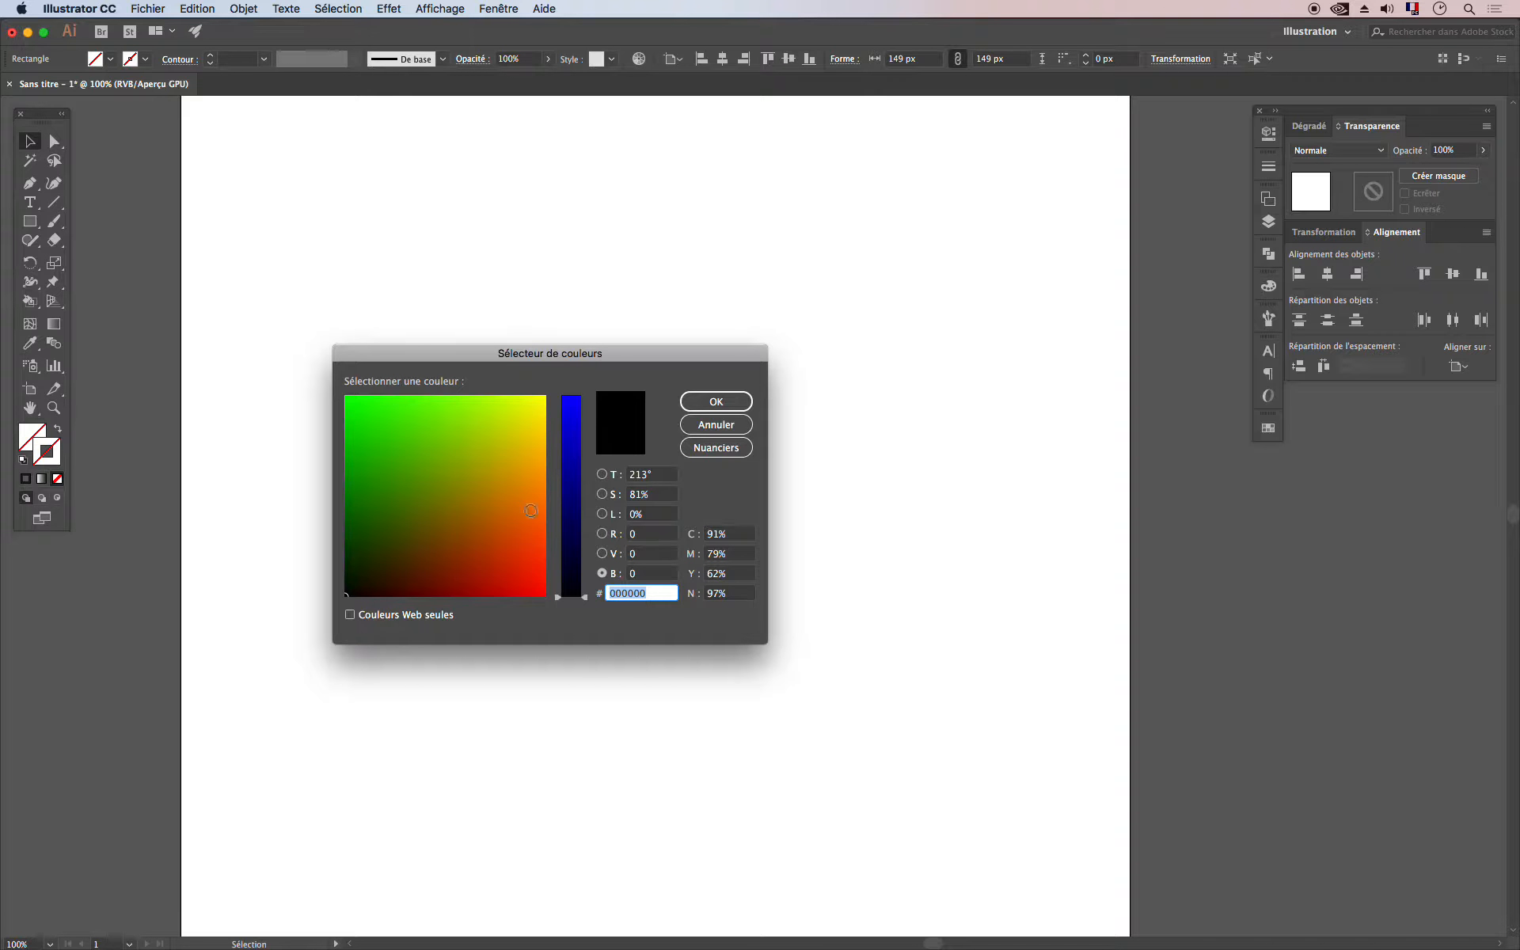
{"action": "left_click", "coordinate": [715, 401]}
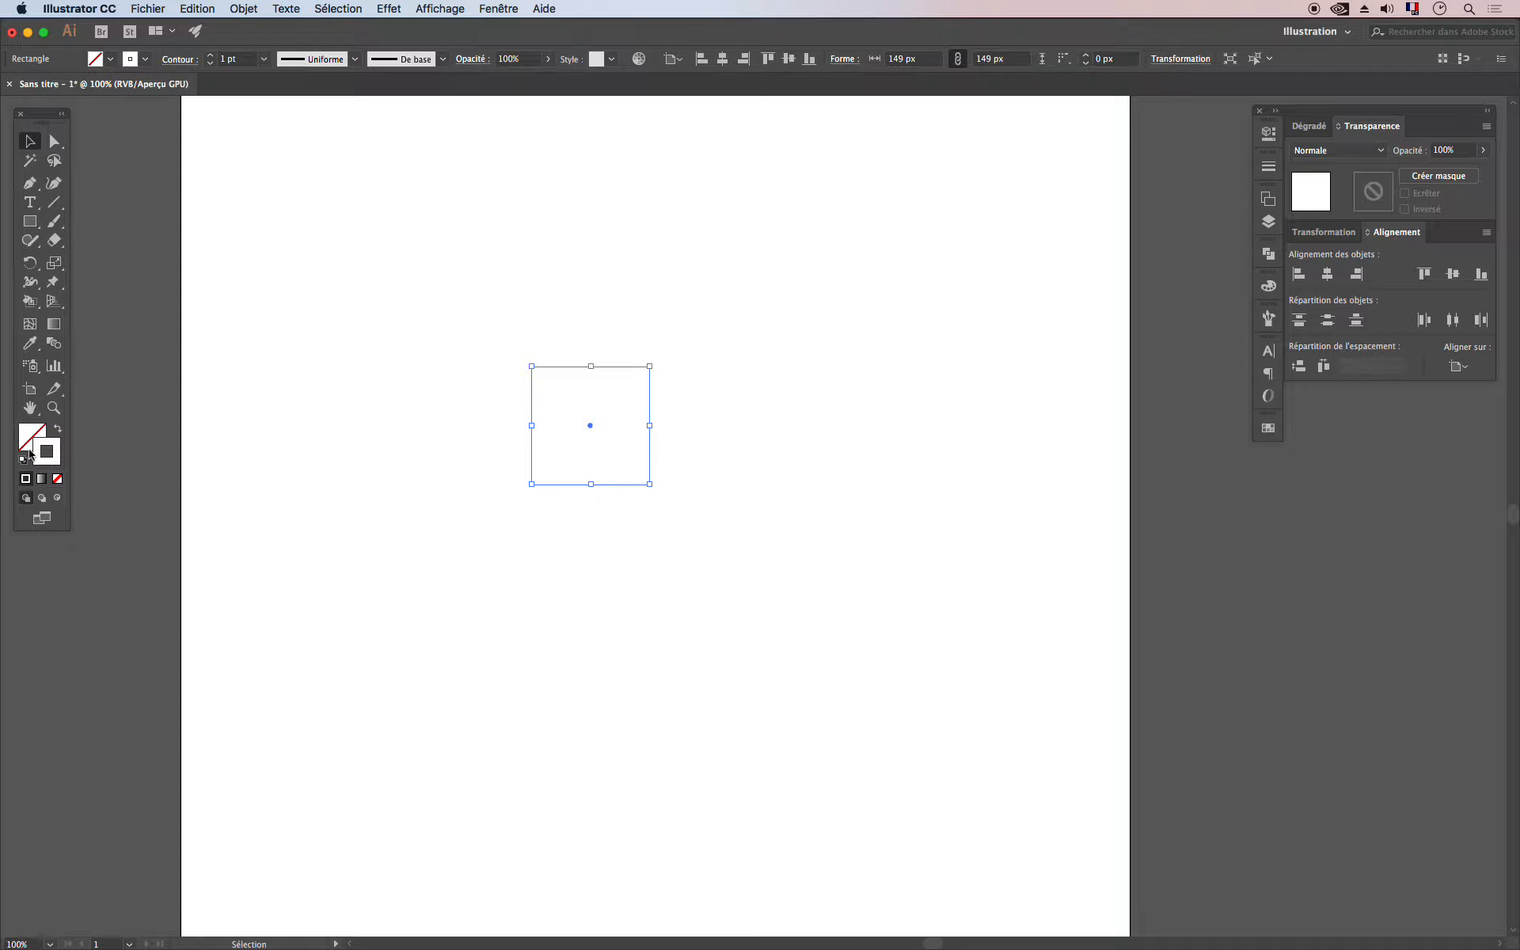
{"action": "double_click", "coordinate": [47, 448]}
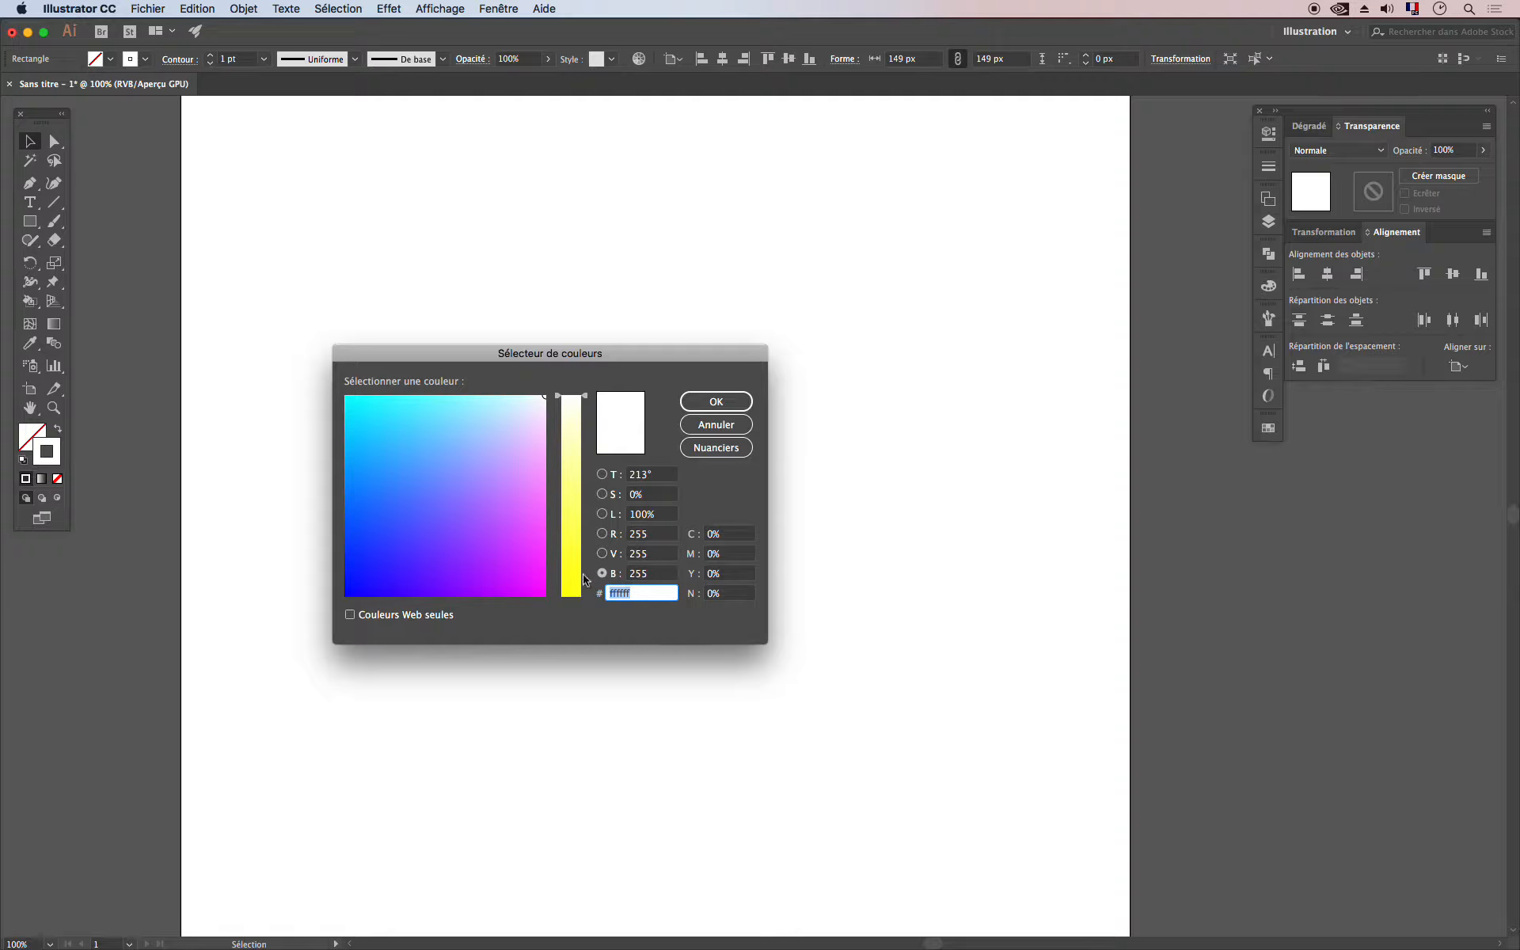
{"action": "type", "text": "0000ff"}
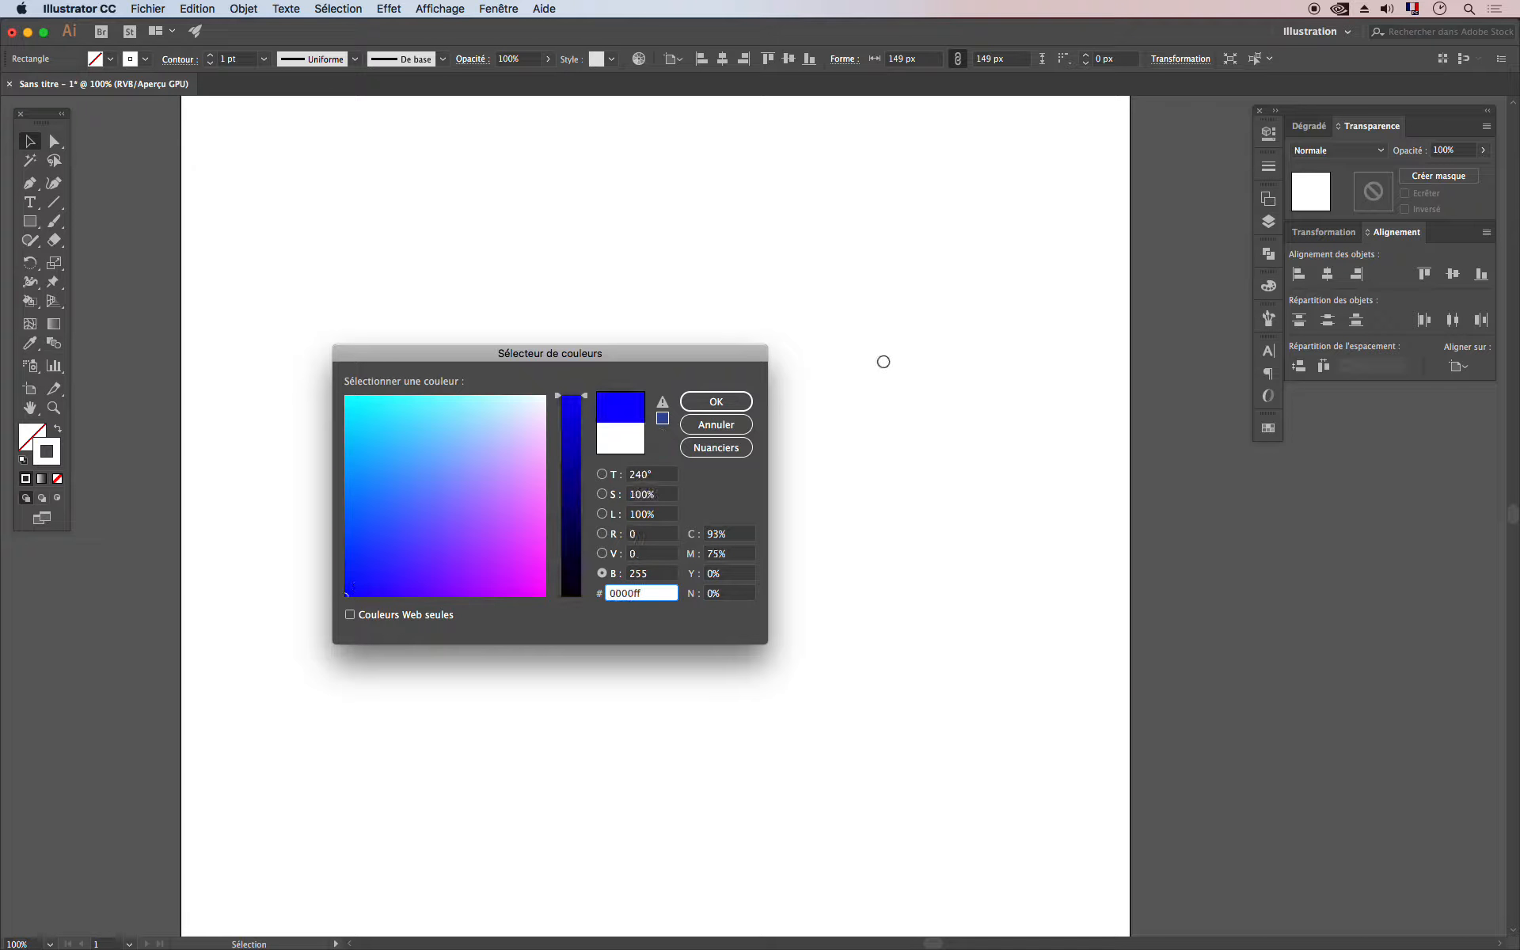
{"action": "left_click", "coordinate": [716, 401]}
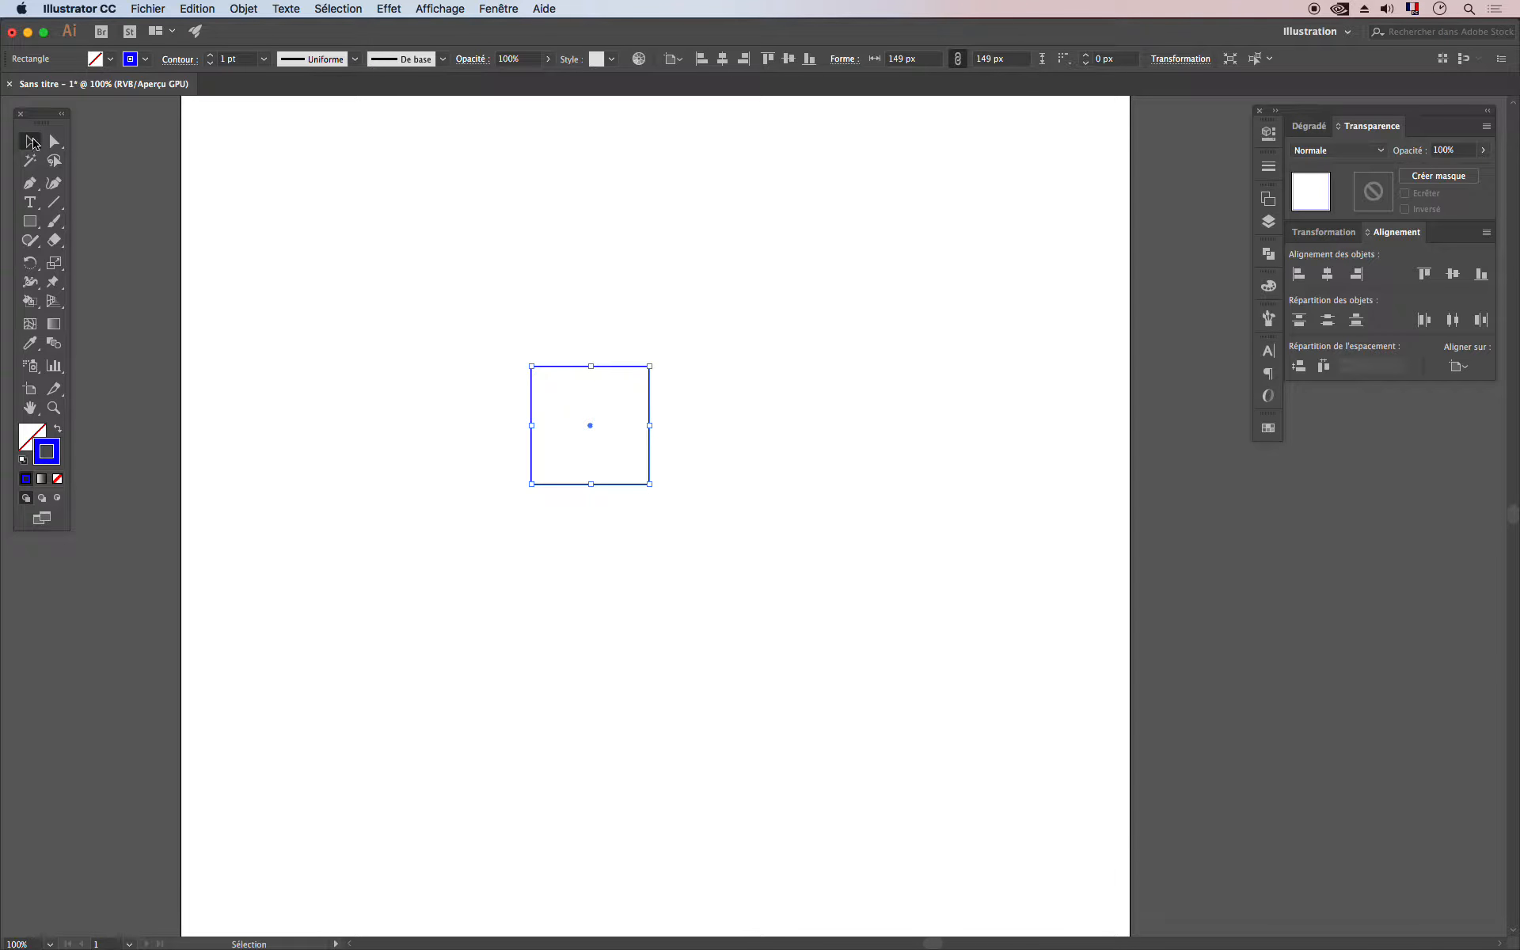
{"action": "left_click", "coordinate": [596, 392]}
Step: Scale the square down to about 74.5 px and place a duplicate flush against its right side
{"action": "key", "text": "super+minus"}
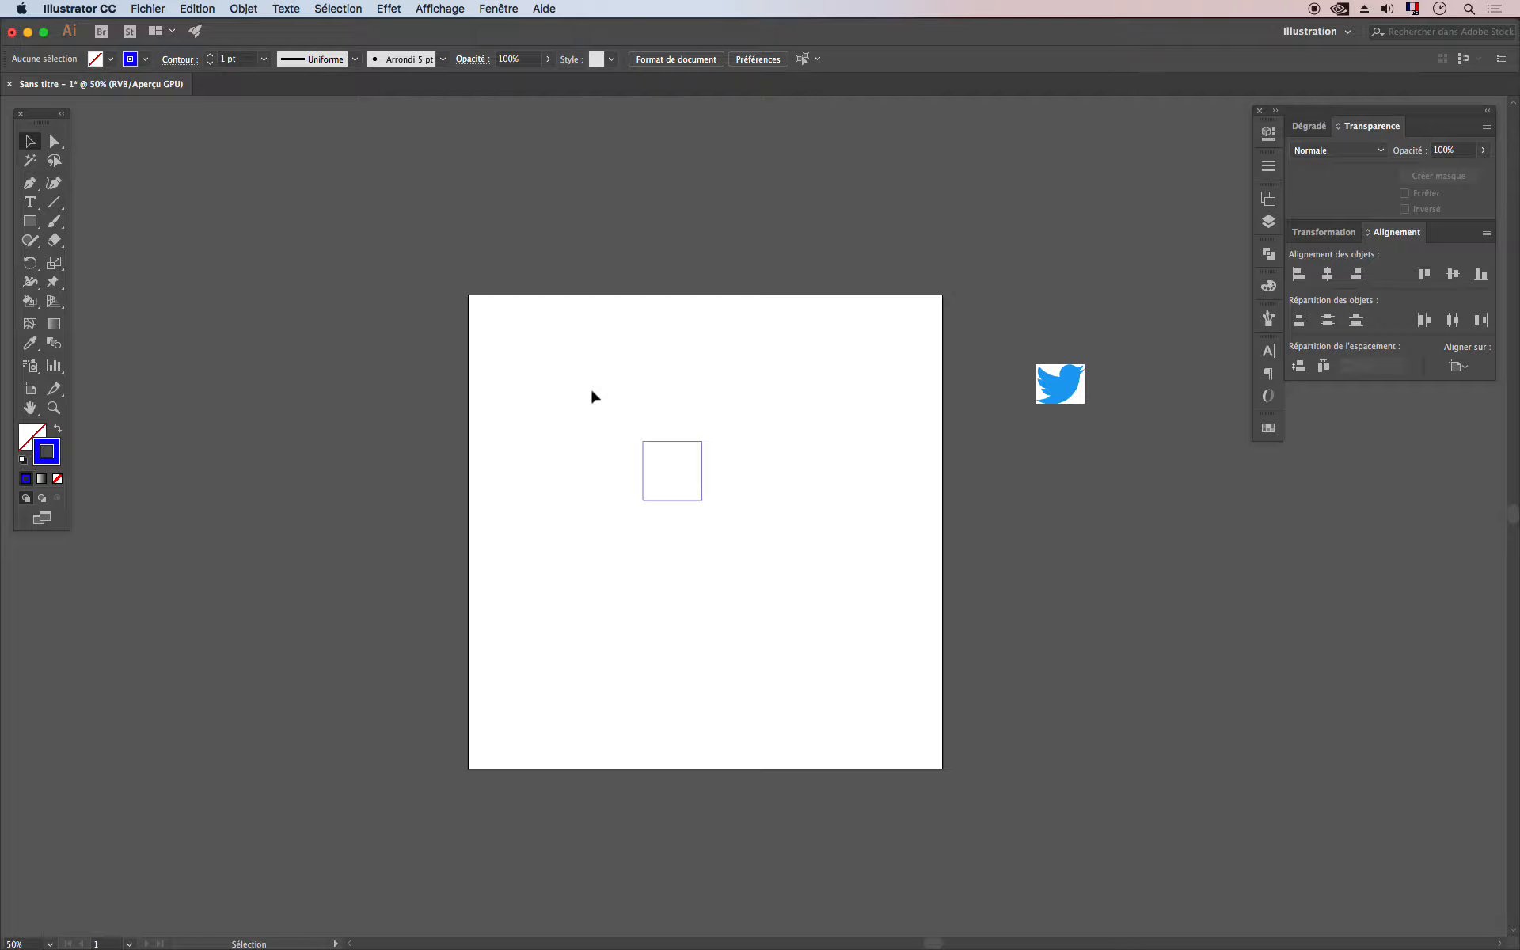
{"action": "left_click", "coordinate": [689, 444]}
{"action": "left_click_drag", "start_coordinate": [701, 441], "coordinate": [672, 469]}
{"action": "key", "text": "super+plus"}
{"action": "key", "text": "super+plus"}
{"action": "key", "text": "super+plus"}
{"action": "left_click_drag", "start_coordinate": [729, 523], "coordinate": [565, 385]}
{"action": "left_click_drag", "start_coordinate": [545, 393], "coordinate": [634, 393]}
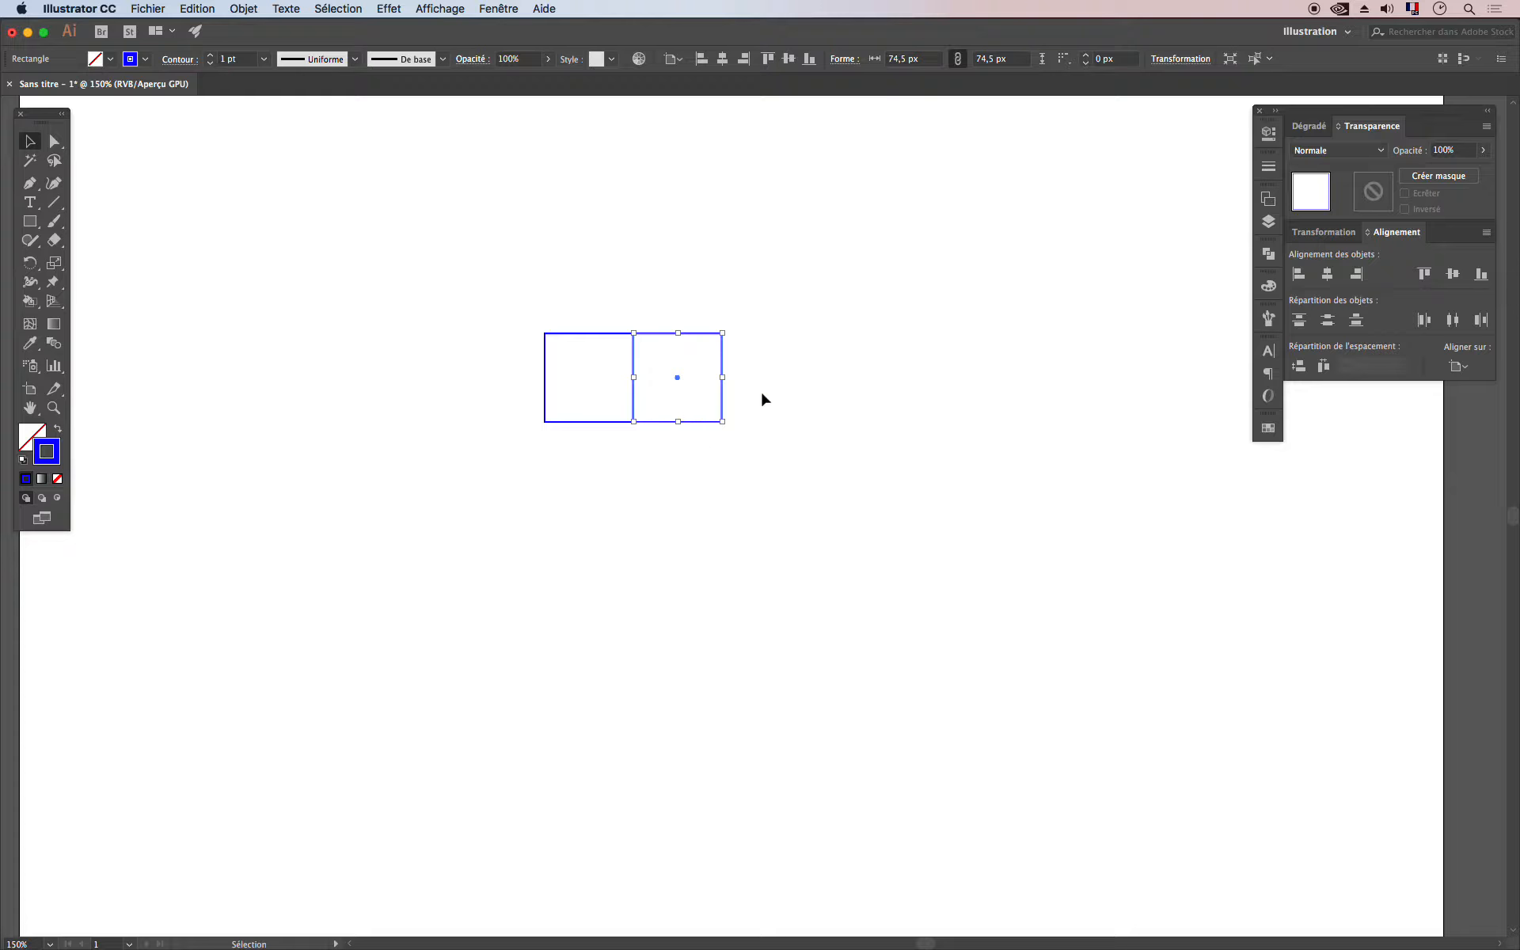
Step: Draw a square of about 149 px directly below the pair and one of about 223.5 px along their shared right side
{"action": "left_click", "coordinate": [29, 223]}
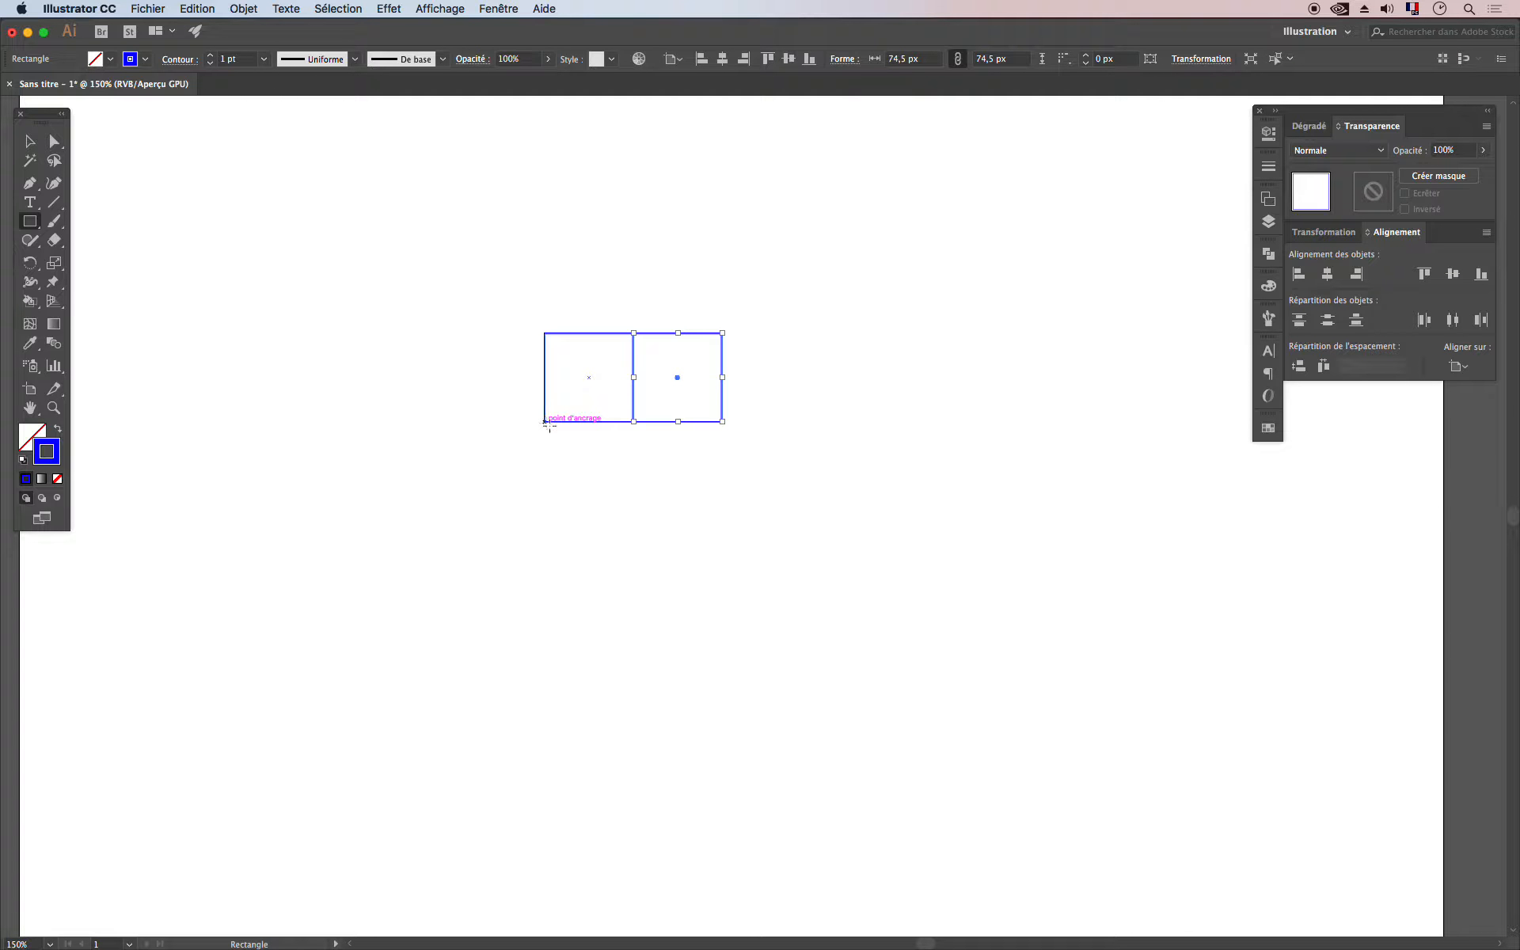
{"action": "mouse_move", "coordinate": [546, 423]}
{"action": "left_mouse_down"}
{"action": "mouse_move", "coordinate": [709, 472]}
{"action": "mouse_move", "coordinate": [722, 452]}
{"action": "left_mouse_up"}
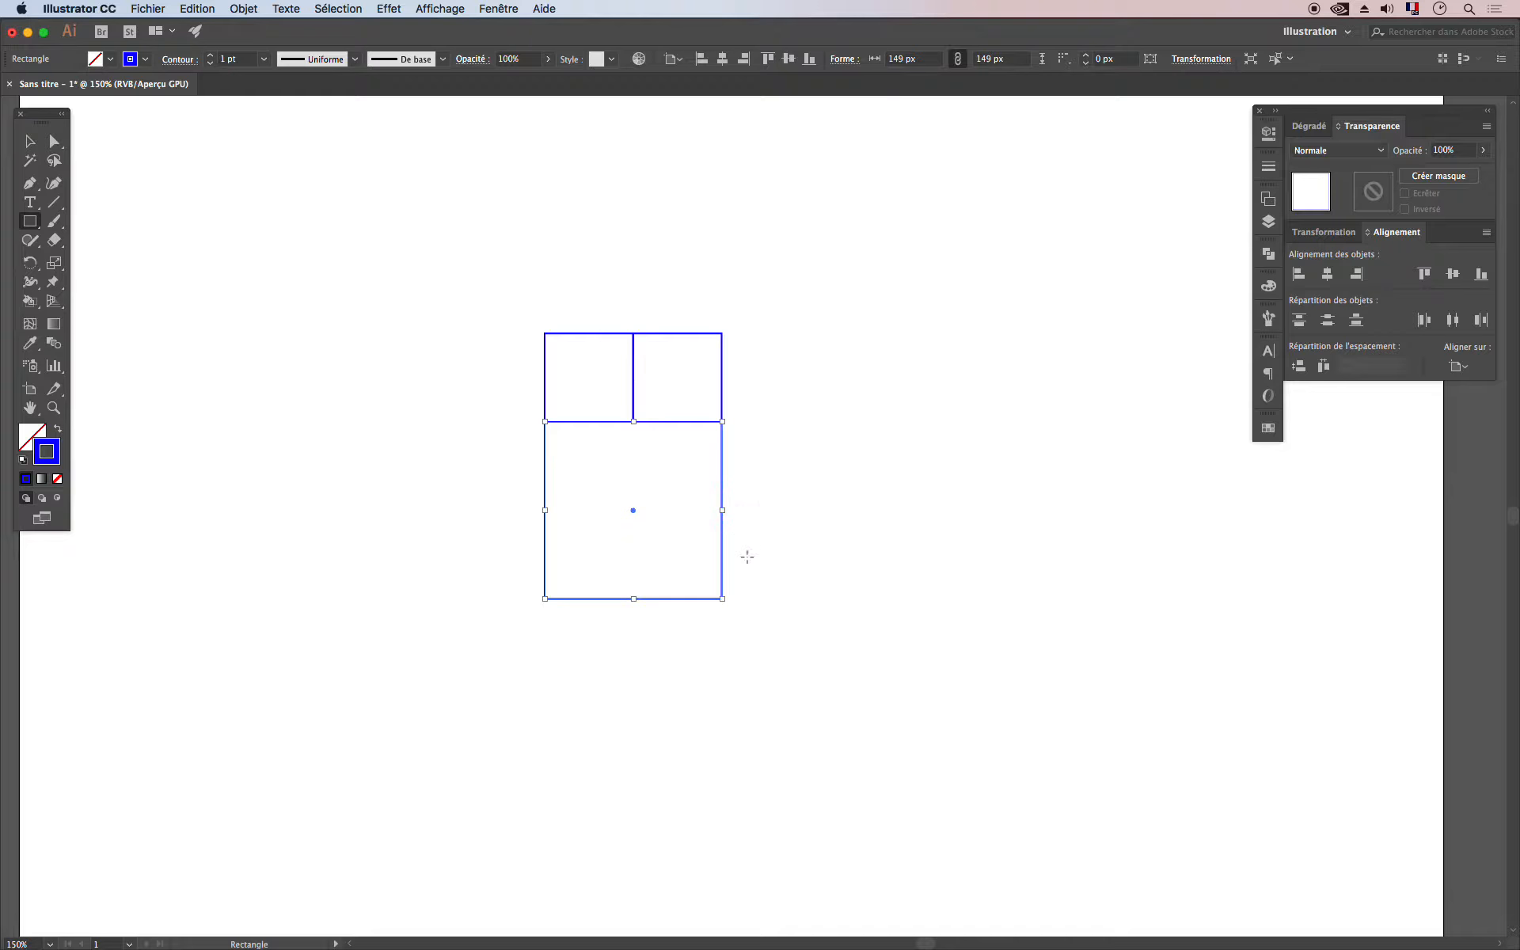
{"action": "mouse_move", "coordinate": [722, 333]}
{"action": "left_mouse_down"}
{"action": "mouse_move", "coordinate": [746, 445]}
{"action": "mouse_move", "coordinate": [732, 600]}
{"action": "left_mouse_up"}
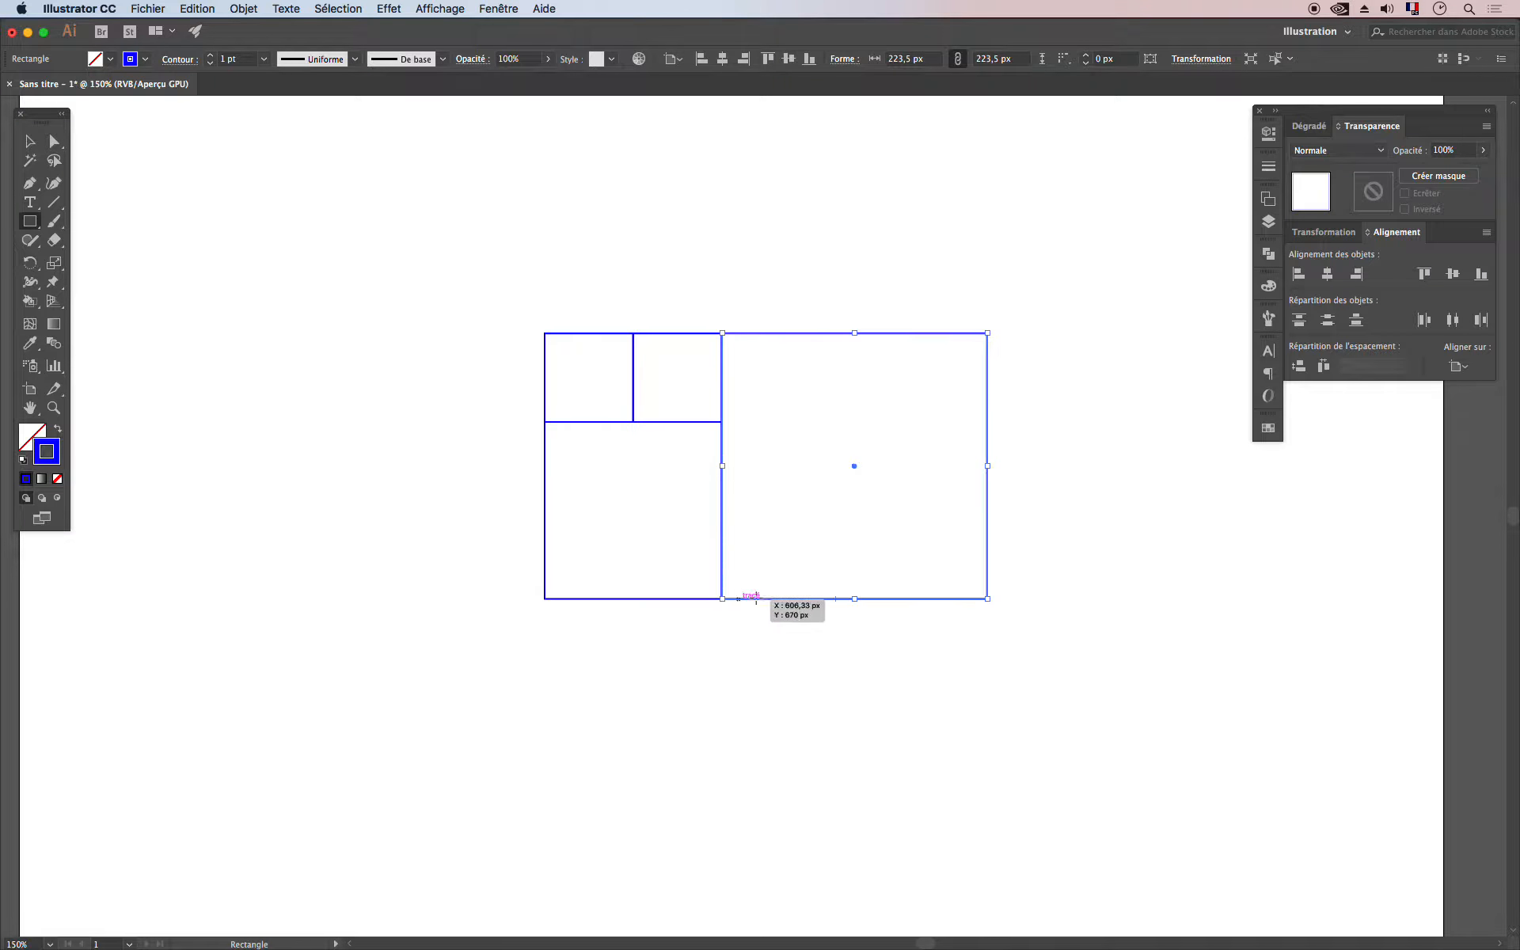
Step: Draw a square of about 372.5 px on top of the figure and one of about 596 px along its left side
{"action": "mouse_move", "coordinate": [543, 333]}
{"action": "left_mouse_down"}
{"action": "mouse_move", "coordinate": [702, 266]}
{"action": "mouse_move", "coordinate": [950, 329]}
{"action": "mouse_move", "coordinate": [986, 310]}
{"action": "left_mouse_up"}
{"action": "left_click_drag", "start_coordinate": [800, 237], "coordinate": [845, 332]}
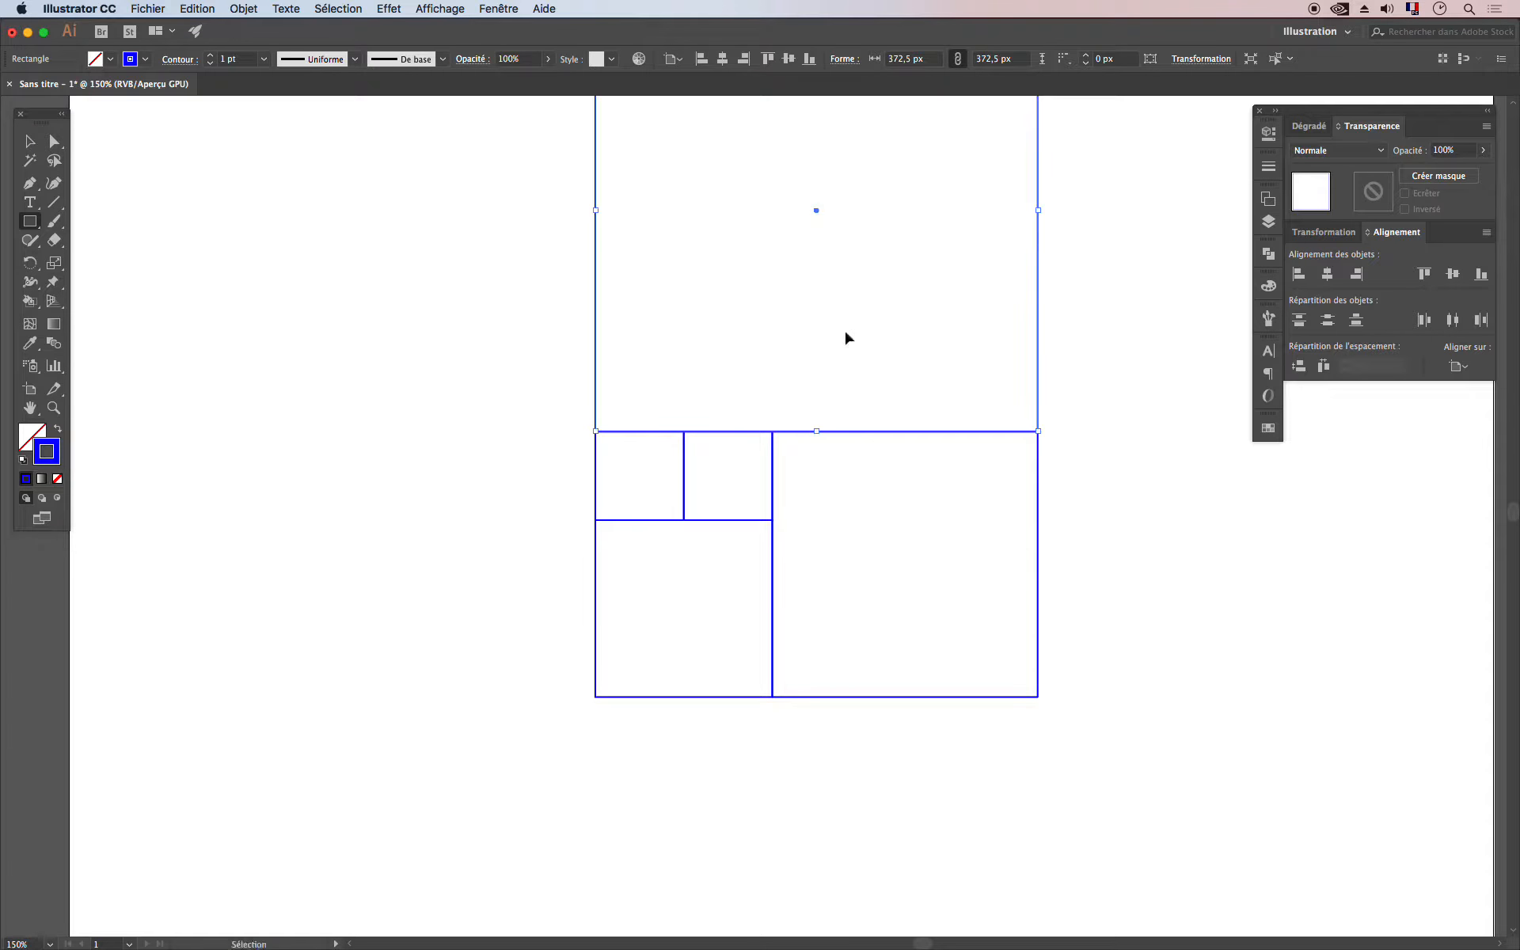
{"action": "key", "text": "super+minus"}
{"action": "mouse_move", "coordinate": [607, 841]}
{"action": "left_mouse_down"}
{"action": "mouse_move", "coordinate": [611, 368]}
{"action": "mouse_move", "coordinate": [585, 366]}
{"action": "left_mouse_up"}
{"action": "left_click_drag", "start_coordinate": [590, 468], "coordinate": [611, 380]}
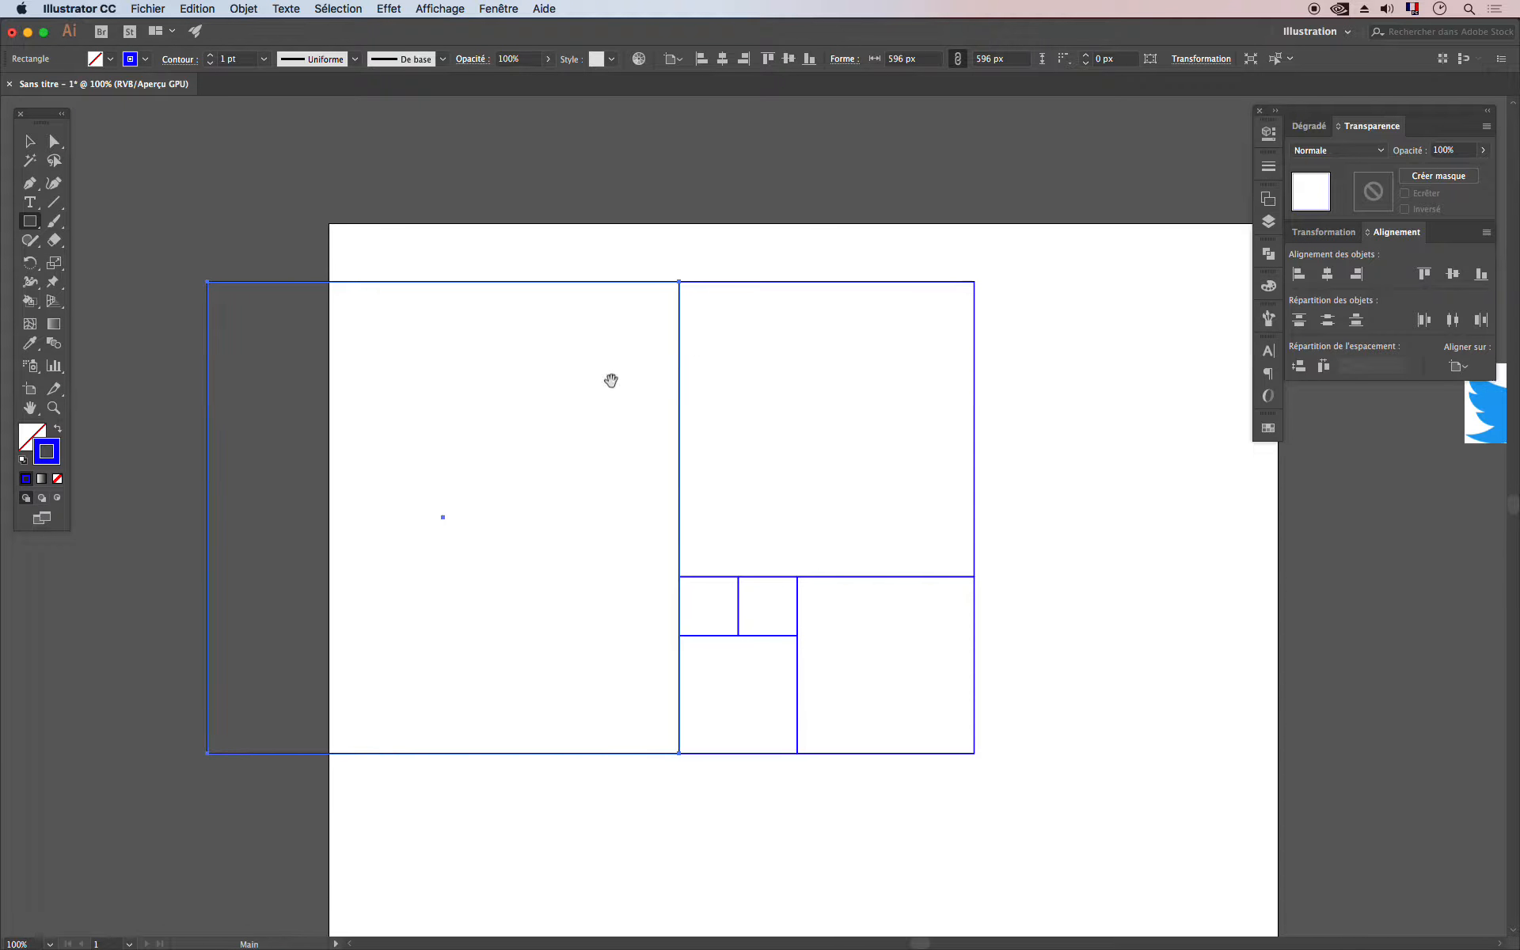
Step: Select all the squares, scale them down together to about 765 px overall width and position them within the artboard
{"action": "left_click", "coordinate": [29, 141]}
{"action": "left_click_drag", "start_coordinate": [225, 237], "coordinate": [1019, 802]}
{"action": "left_click_drag", "start_coordinate": [975, 281], "coordinate": [1055, 314]}
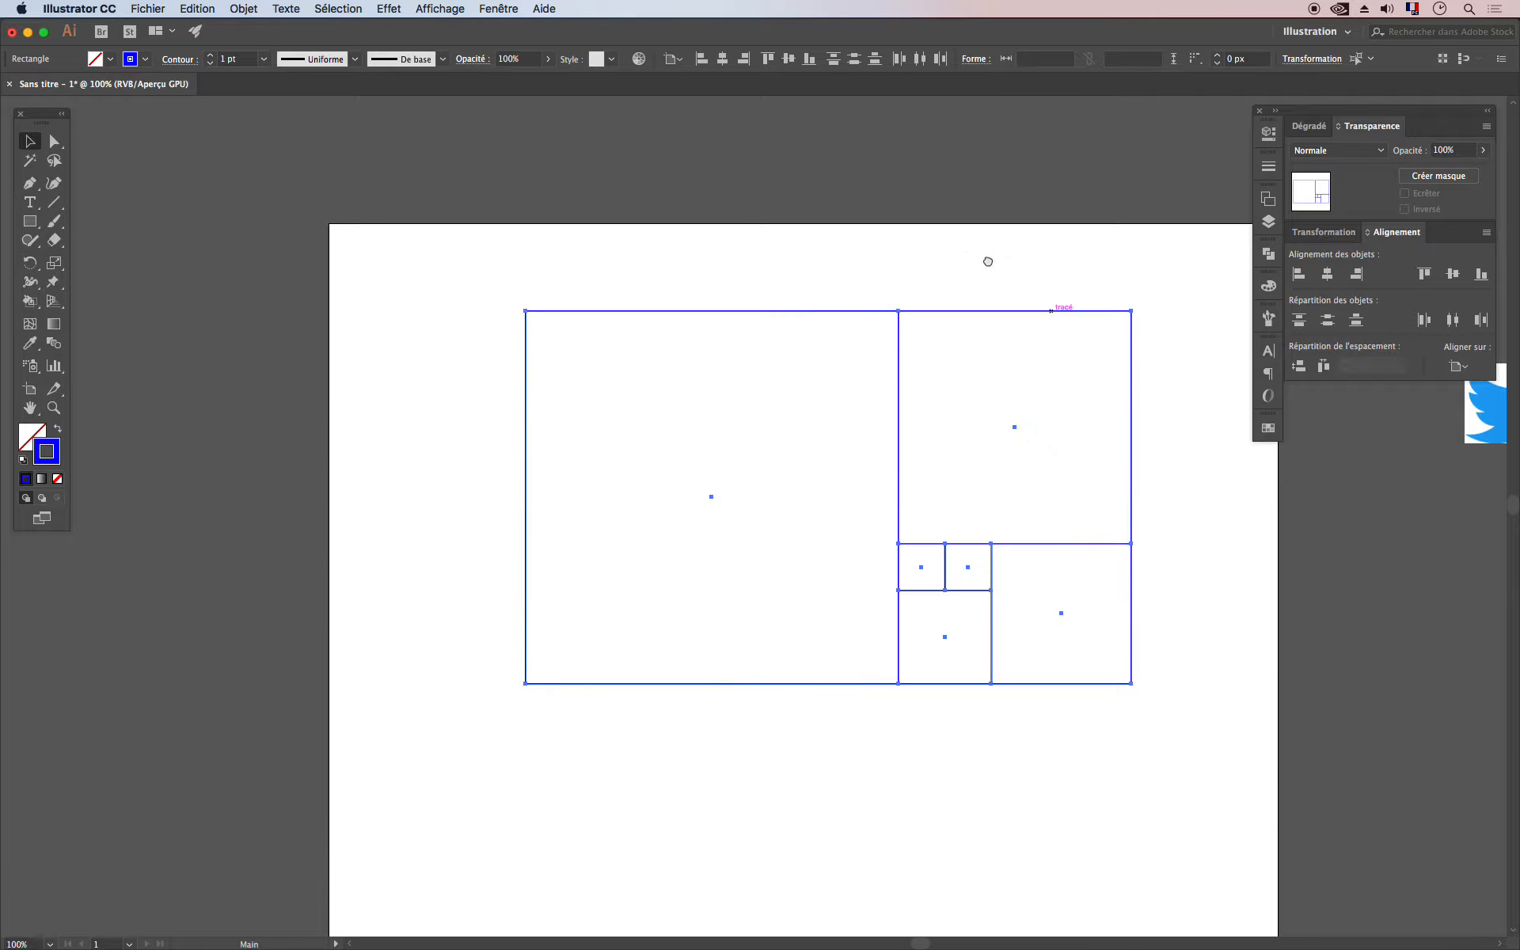
{"action": "scroll", "coordinate": [841, 241], "scroll_direction": "right", "scroll_amount": 5}
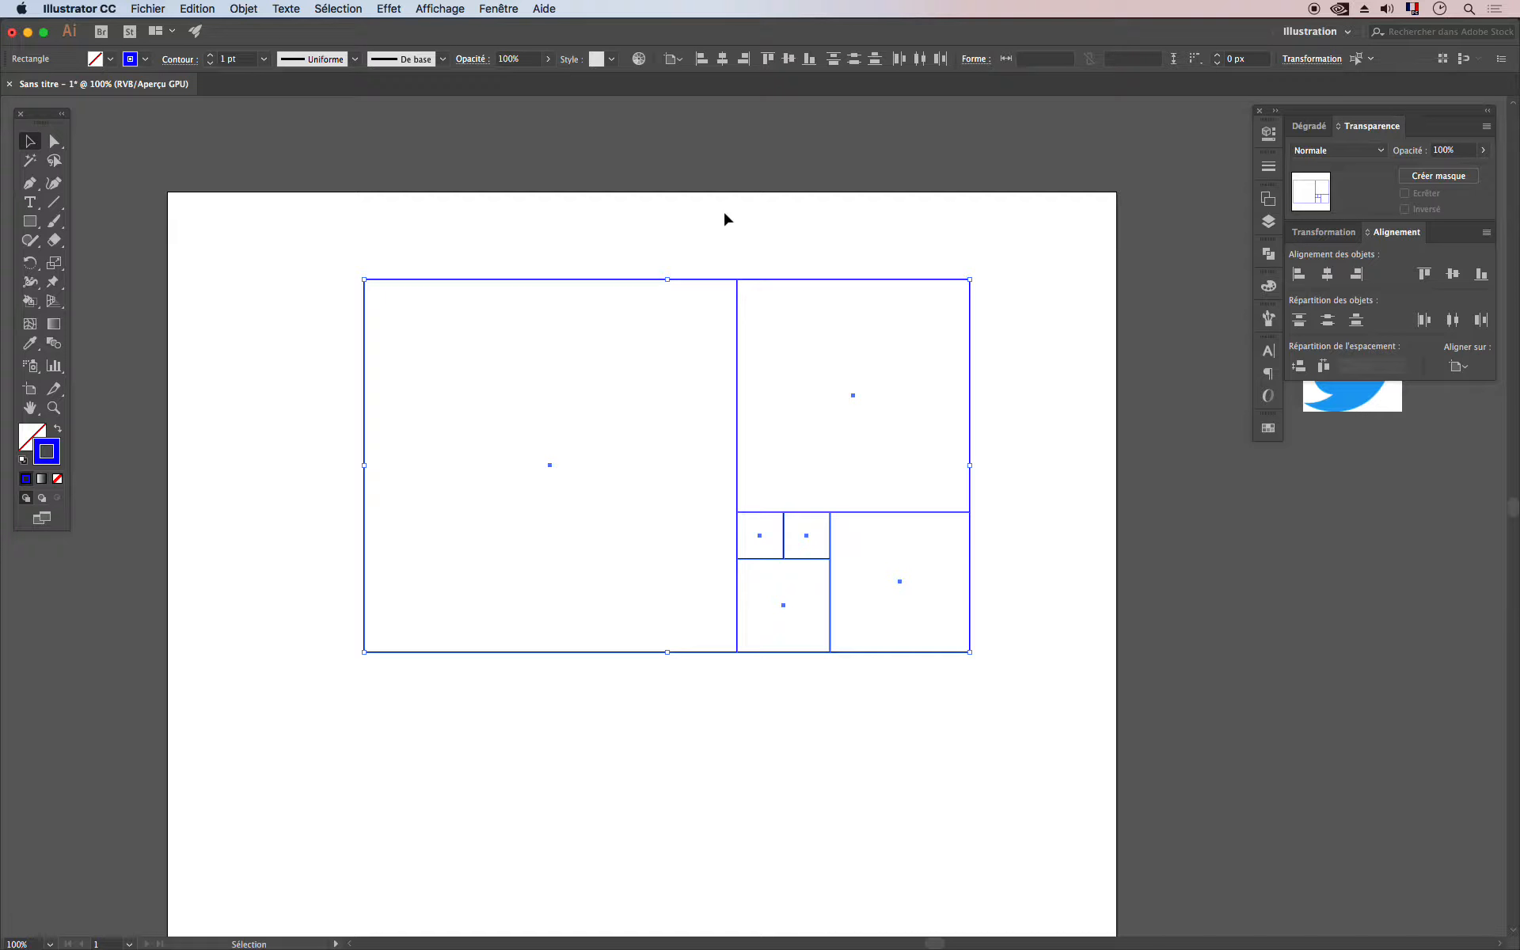
Step: Deselect the squares and draw circles of about 941.5 px and 588.5 px centred on the inner corners of the two largest squares
{"action": "left_click", "coordinate": [30, 222]}
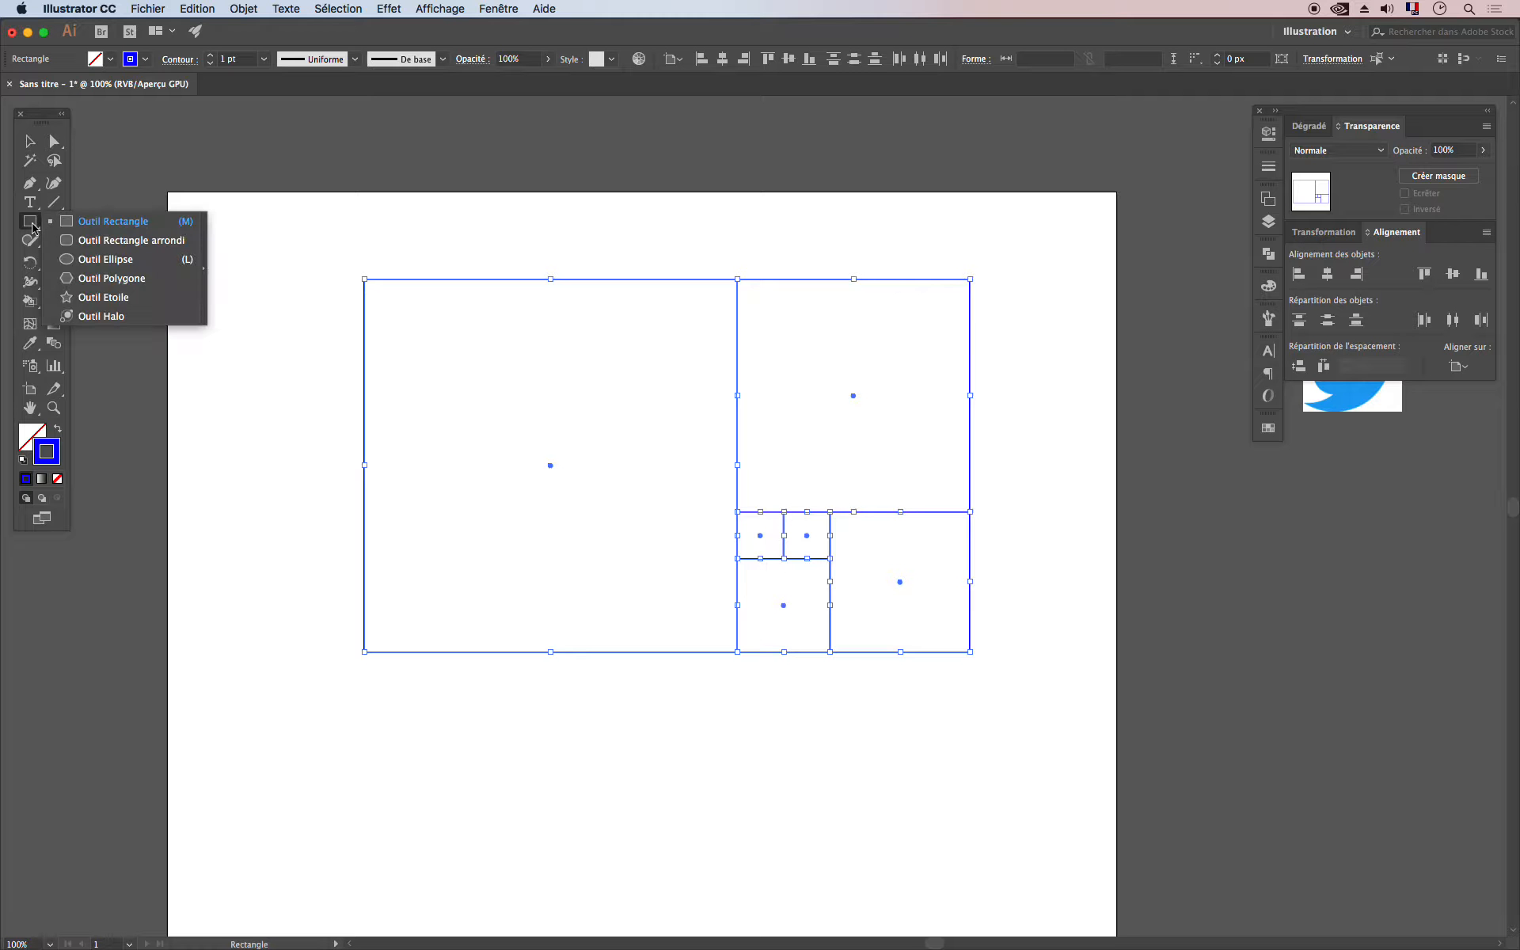
{"action": "left_click", "coordinate": [120, 260]}
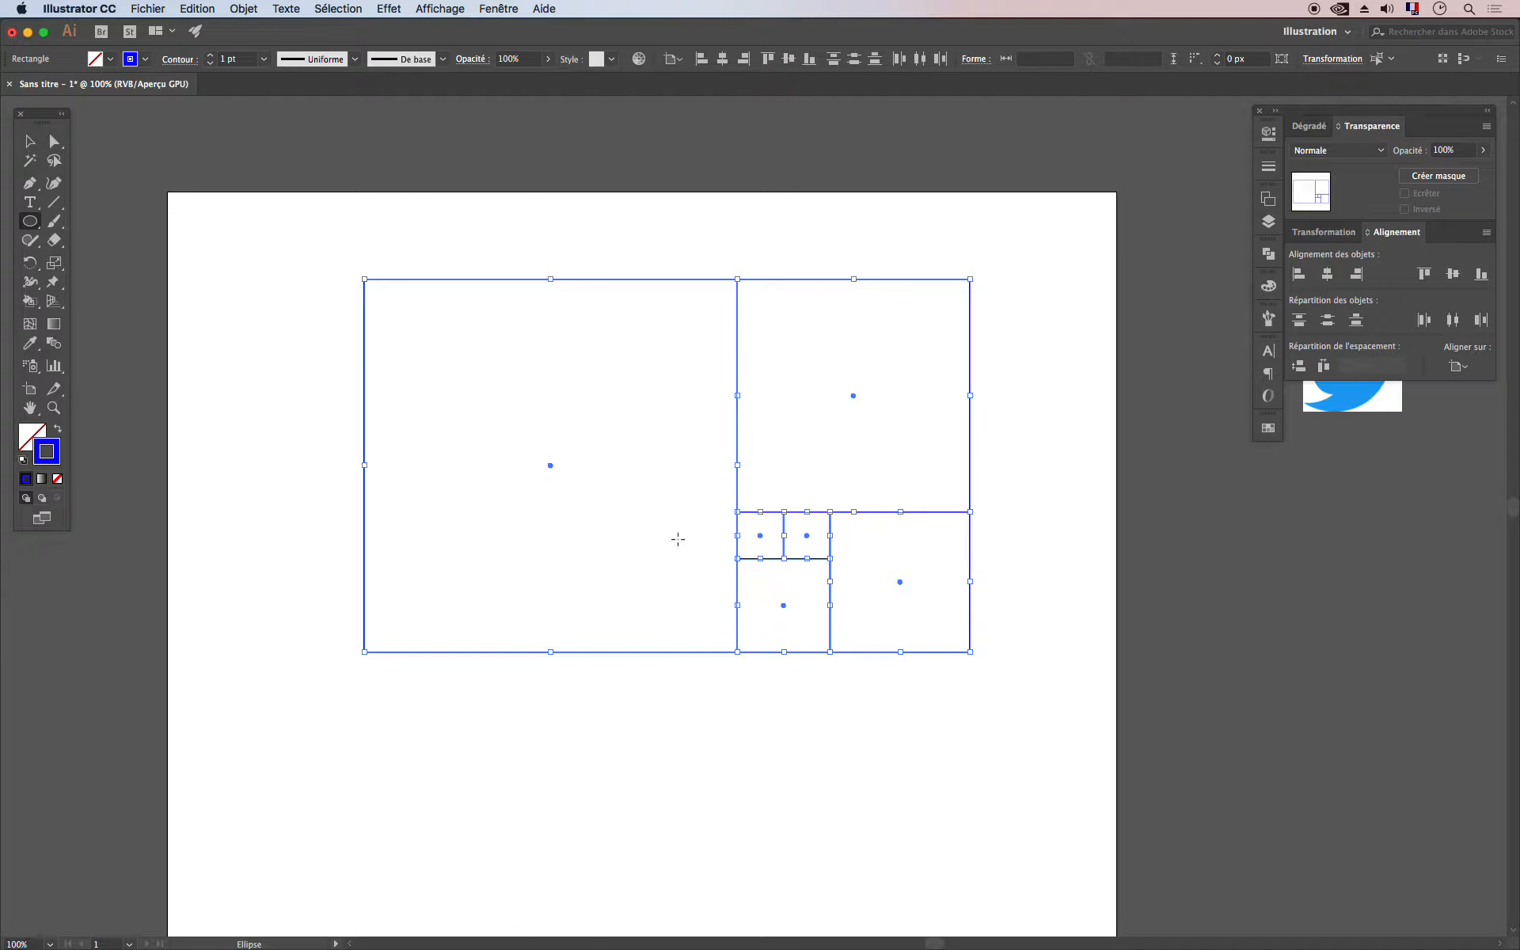
{"action": "left_click", "coordinate": [30, 142]}
{"action": "left_click", "coordinate": [780, 582]}
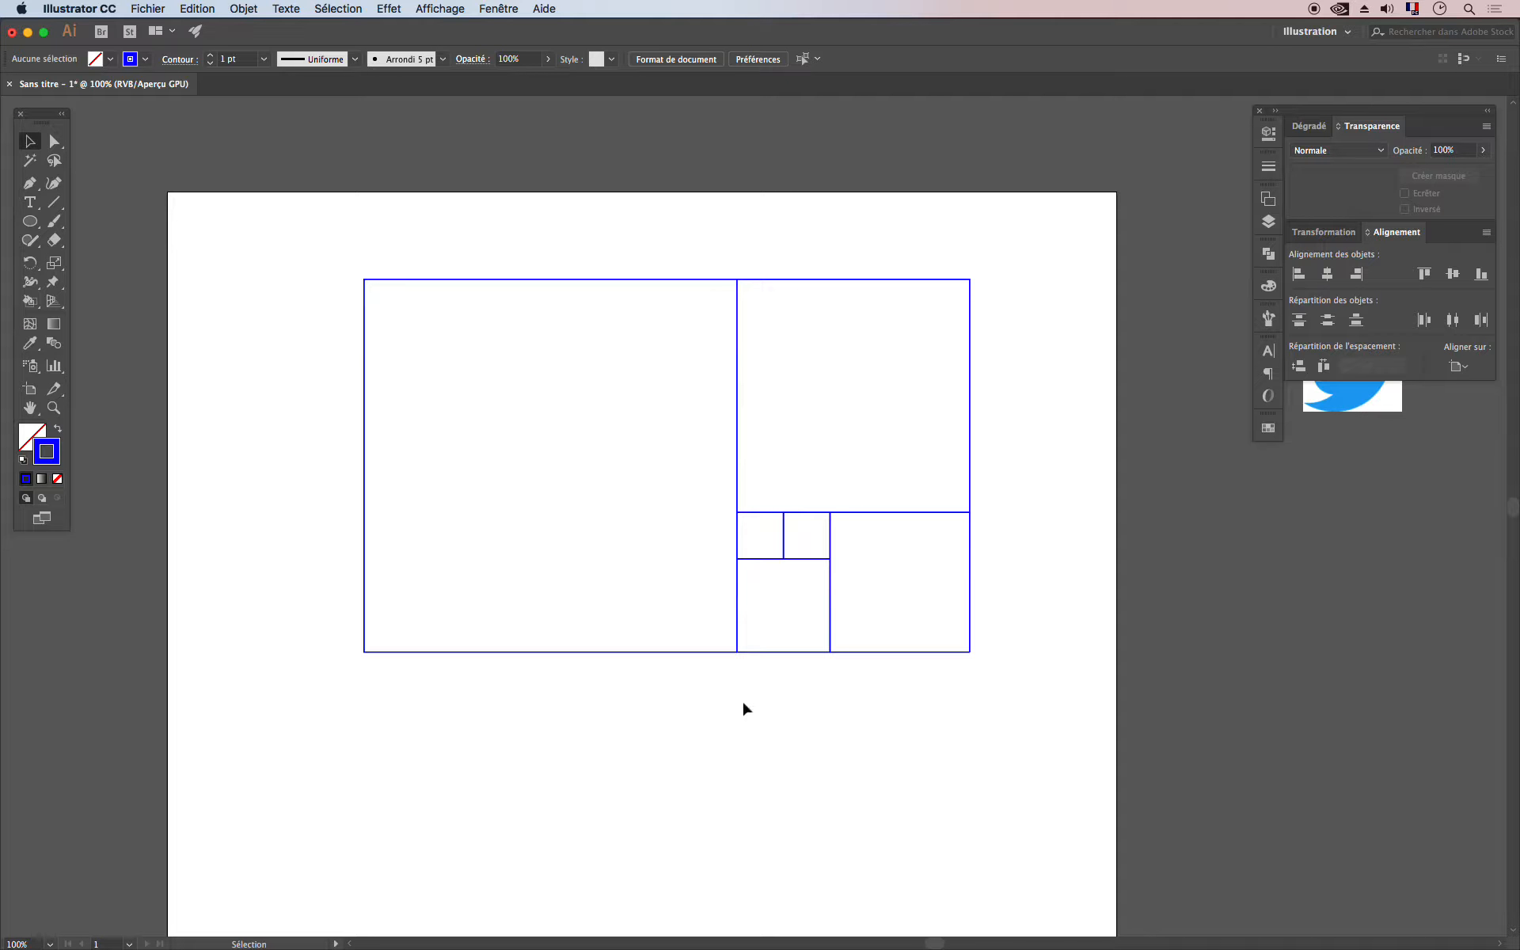
{"action": "left_click", "coordinate": [29, 222]}
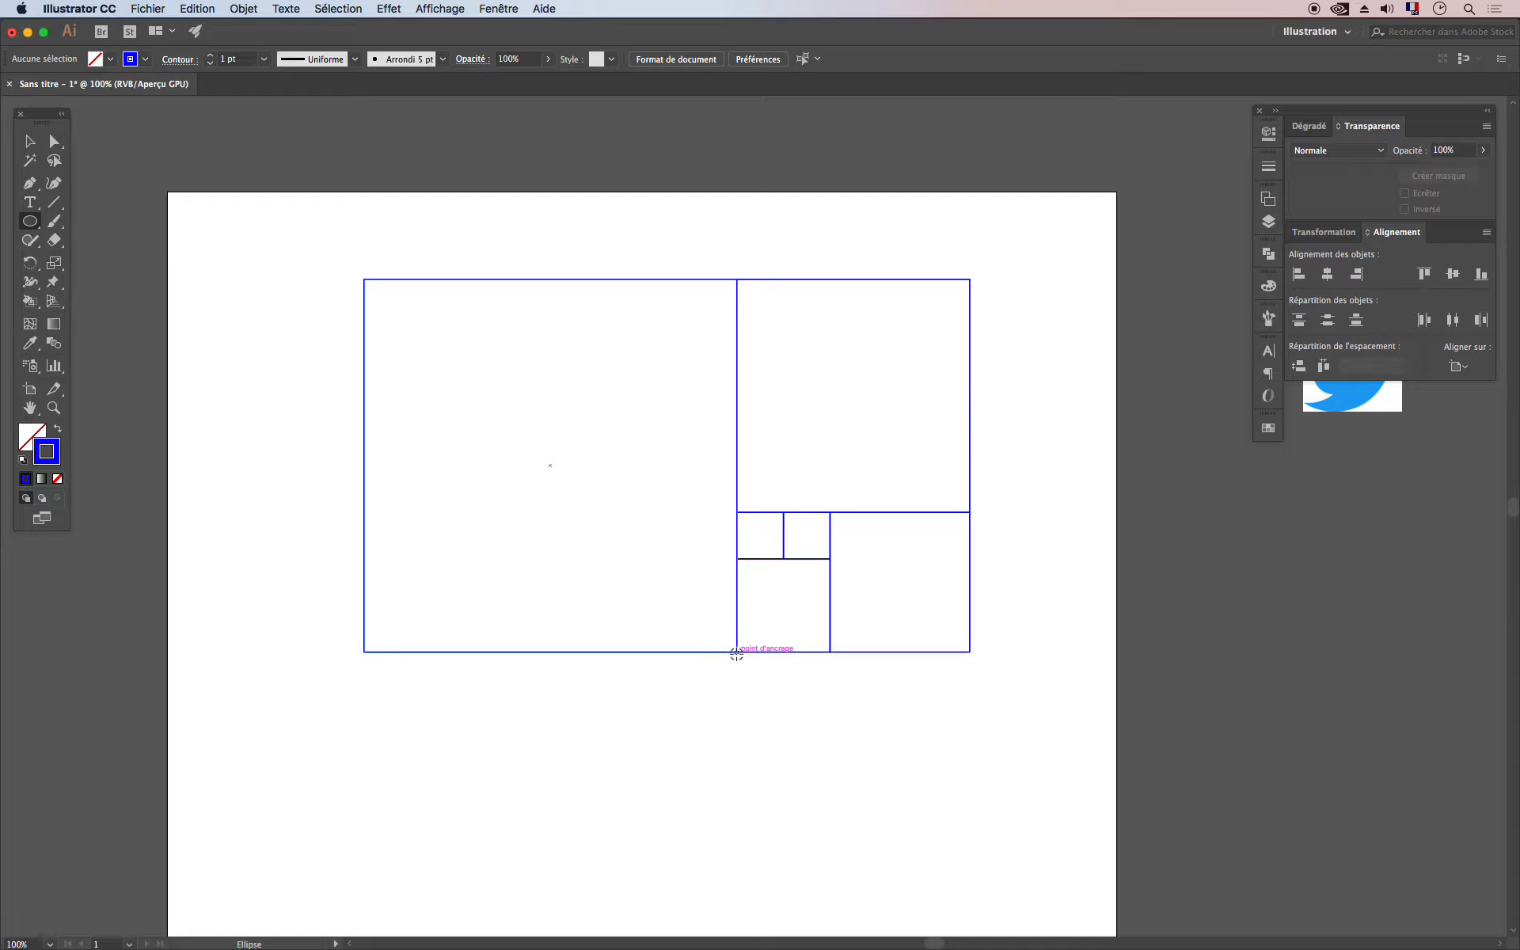
{"action": "left_click_drag", "start_coordinate": [736, 654], "coordinate": [365, 417]}
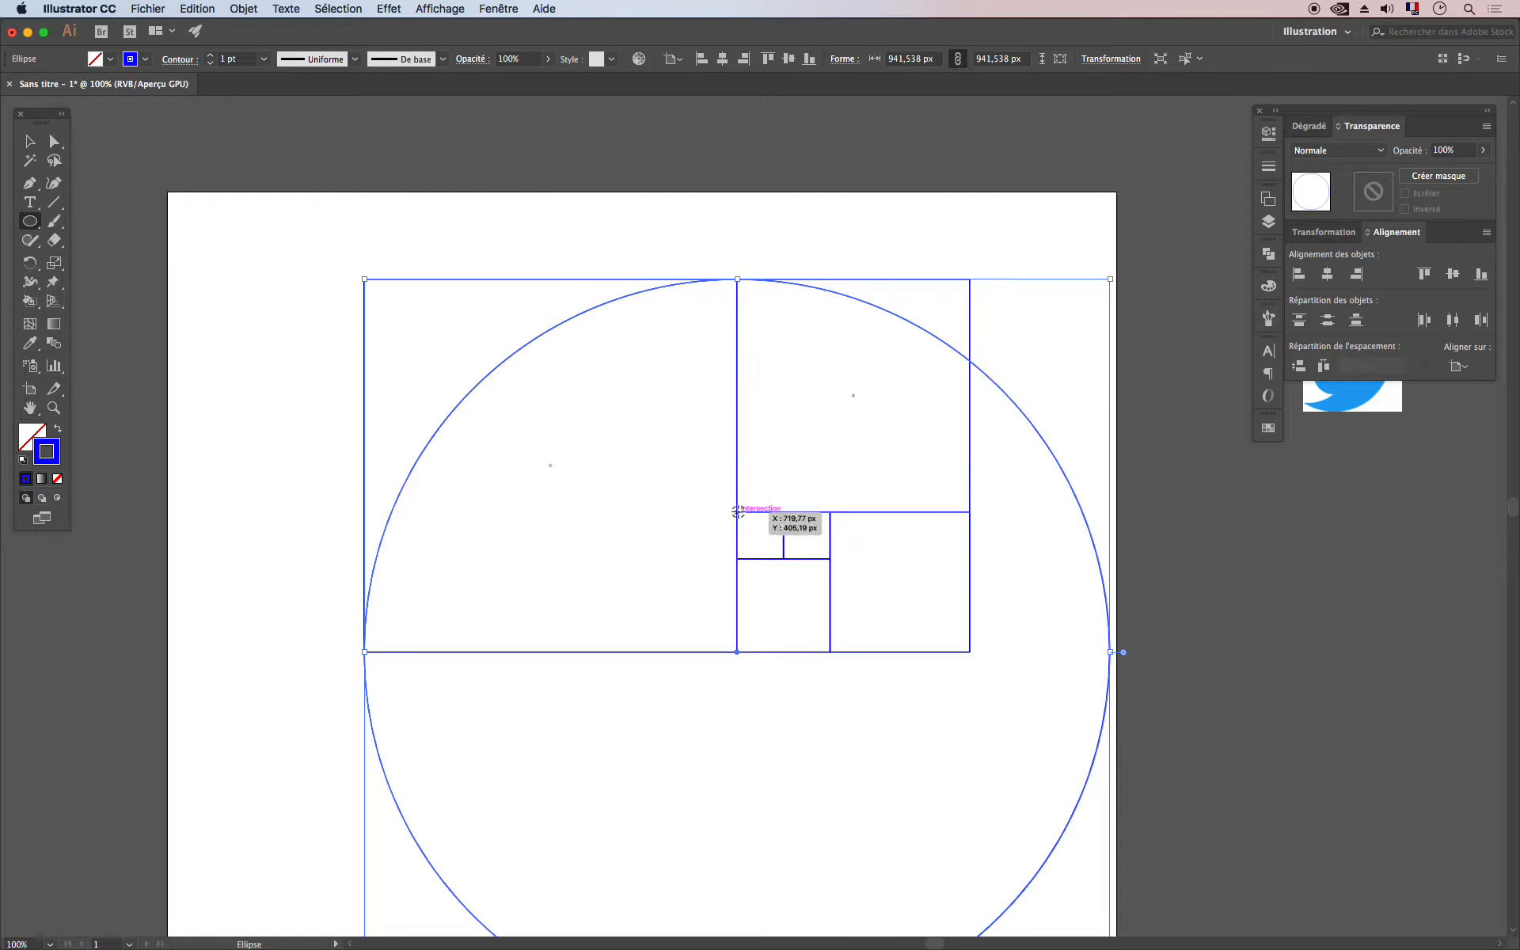
{"action": "left_click_drag", "start_coordinate": [735, 514], "coordinate": [969, 413]}
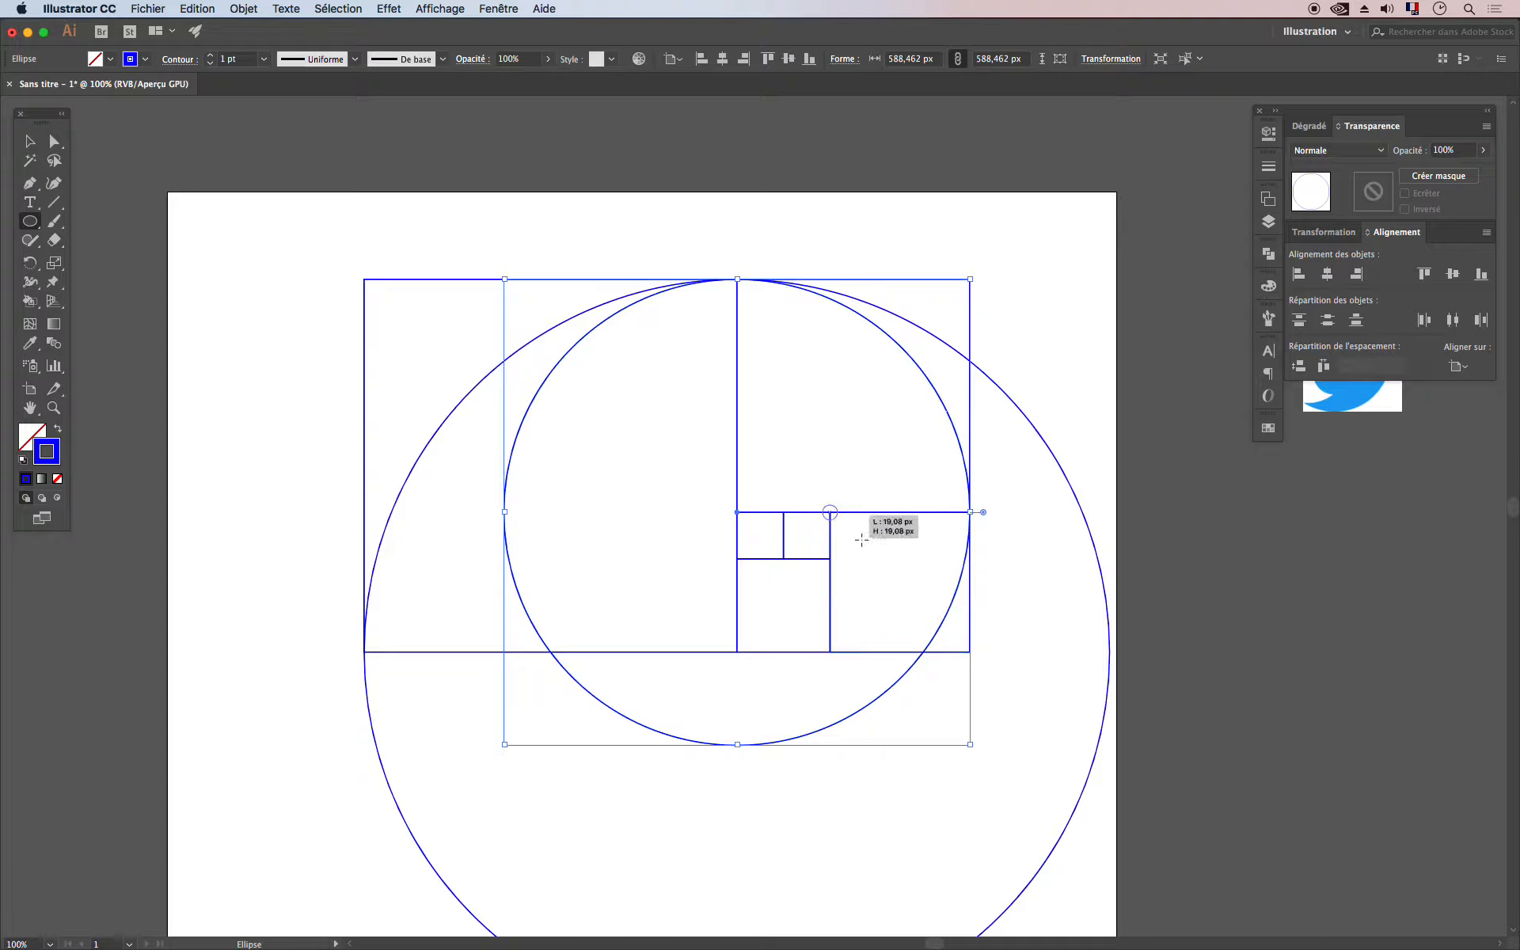
Step: Draw a circle of about 353 px and two smaller ones, the smallest about 118 px, centred on the inner corners of the remaining squares
{"action": "left_click_drag", "start_coordinate": [830, 512], "coordinate": [968, 627]}
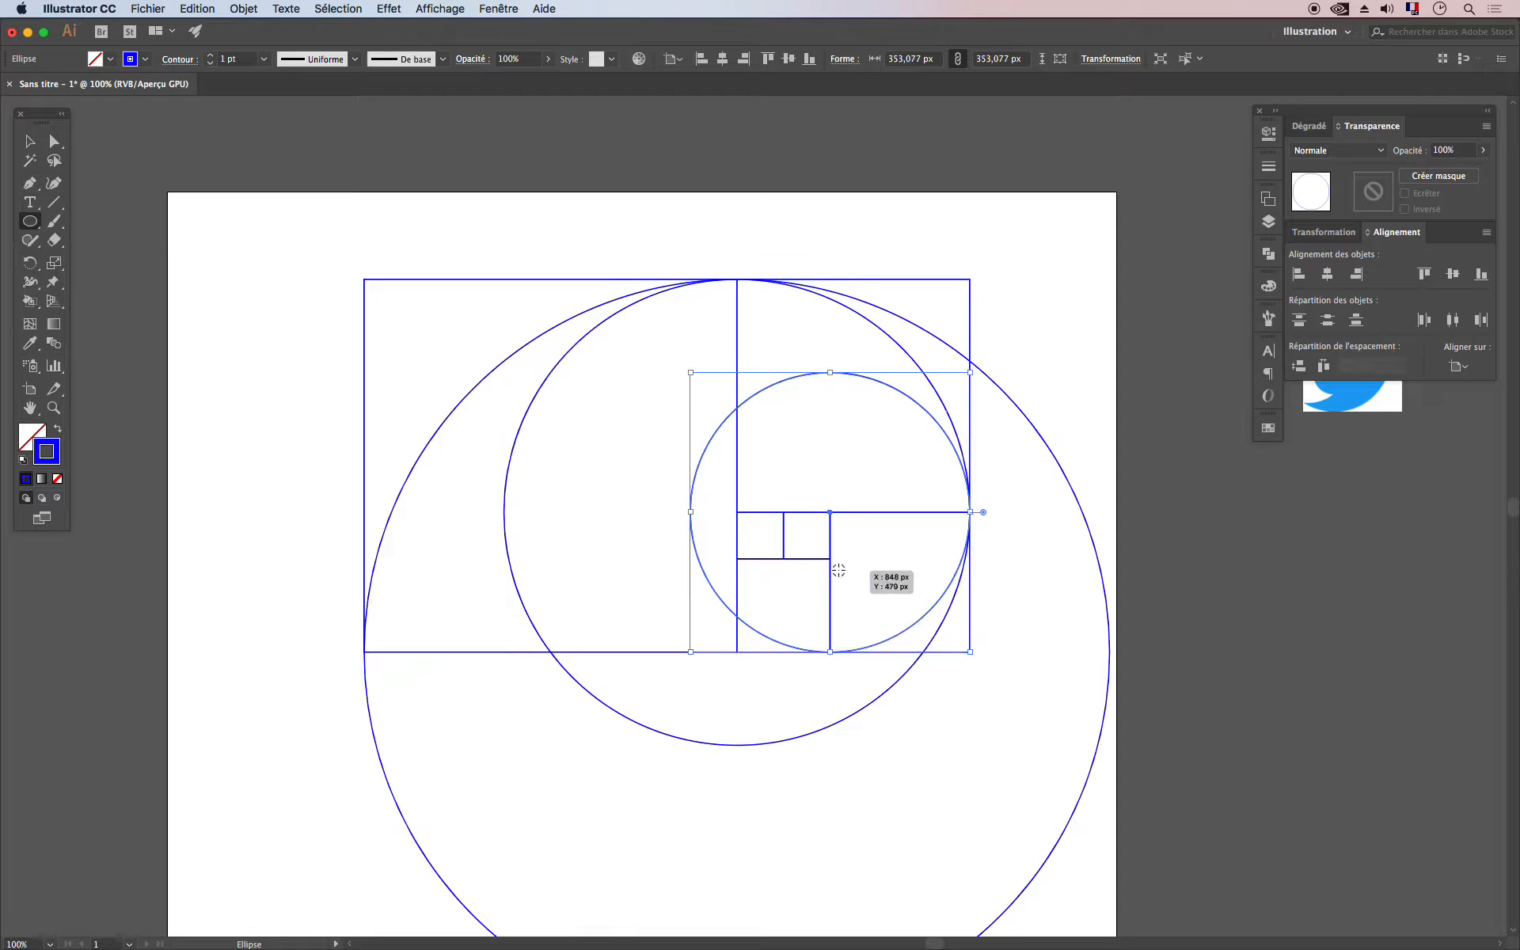
{"action": "mouse_move", "coordinate": [830, 559]}
{"action": "left_mouse_down"}
{"action": "mouse_move", "coordinate": [787, 578]}
{"action": "mouse_move", "coordinate": [739, 561]}
{"action": "mouse_move", "coordinate": [782, 547]}
{"action": "mouse_move", "coordinate": [759, 526]}
{"action": "mouse_move", "coordinate": [830, 527]}
{"action": "left_mouse_up"}
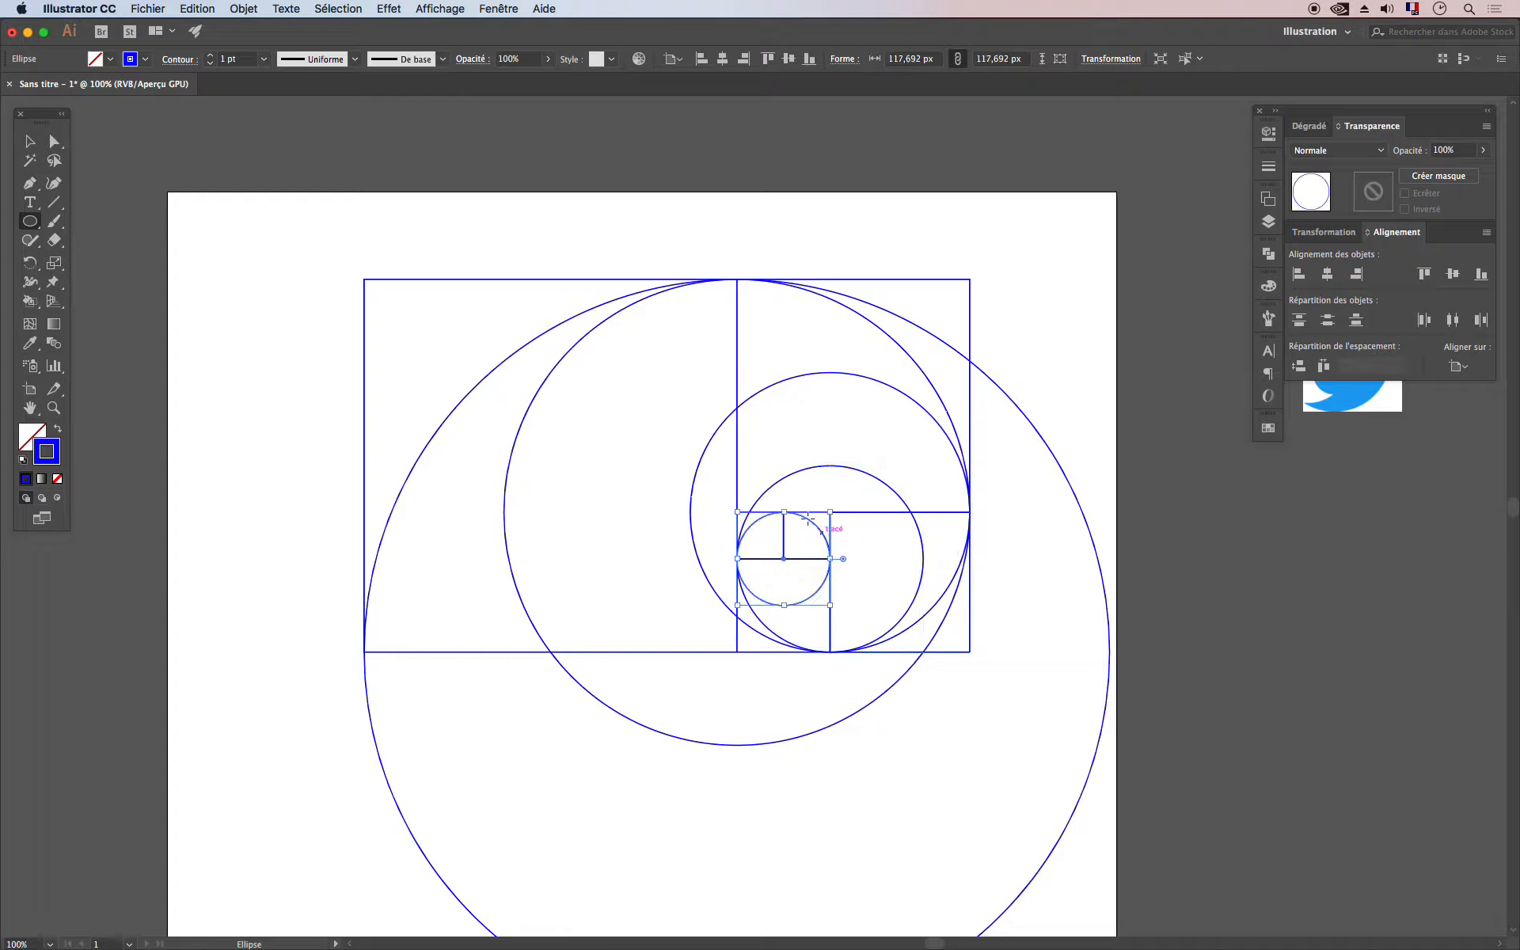
Step: Select all squares and circles and erase the circle parts lying outside the large rectangle with Shape Builder
{"action": "scroll", "coordinate": [763, 428], "scroll_direction": "down", "scroll_amount": 3}
{"action": "scroll", "coordinate": [763, 428], "scroll_direction": "right", "scroll_amount": 1}
{"action": "scroll", "coordinate": [770, 368], "scroll_direction": "left", "scroll_amount": 1}
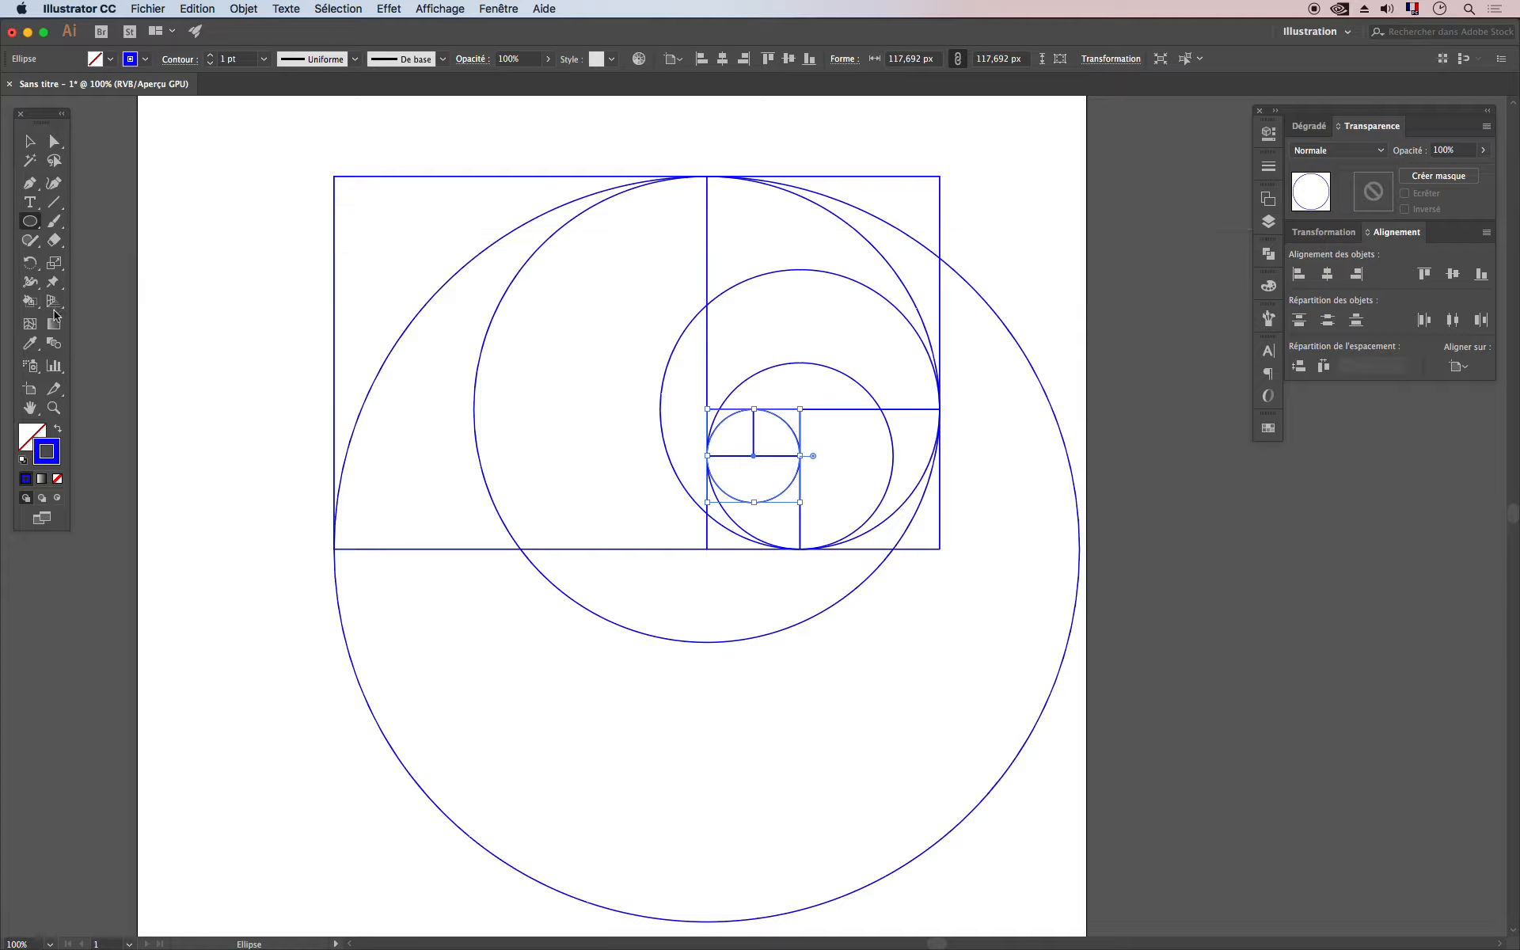
{"action": "left_click", "coordinate": [30, 303]}
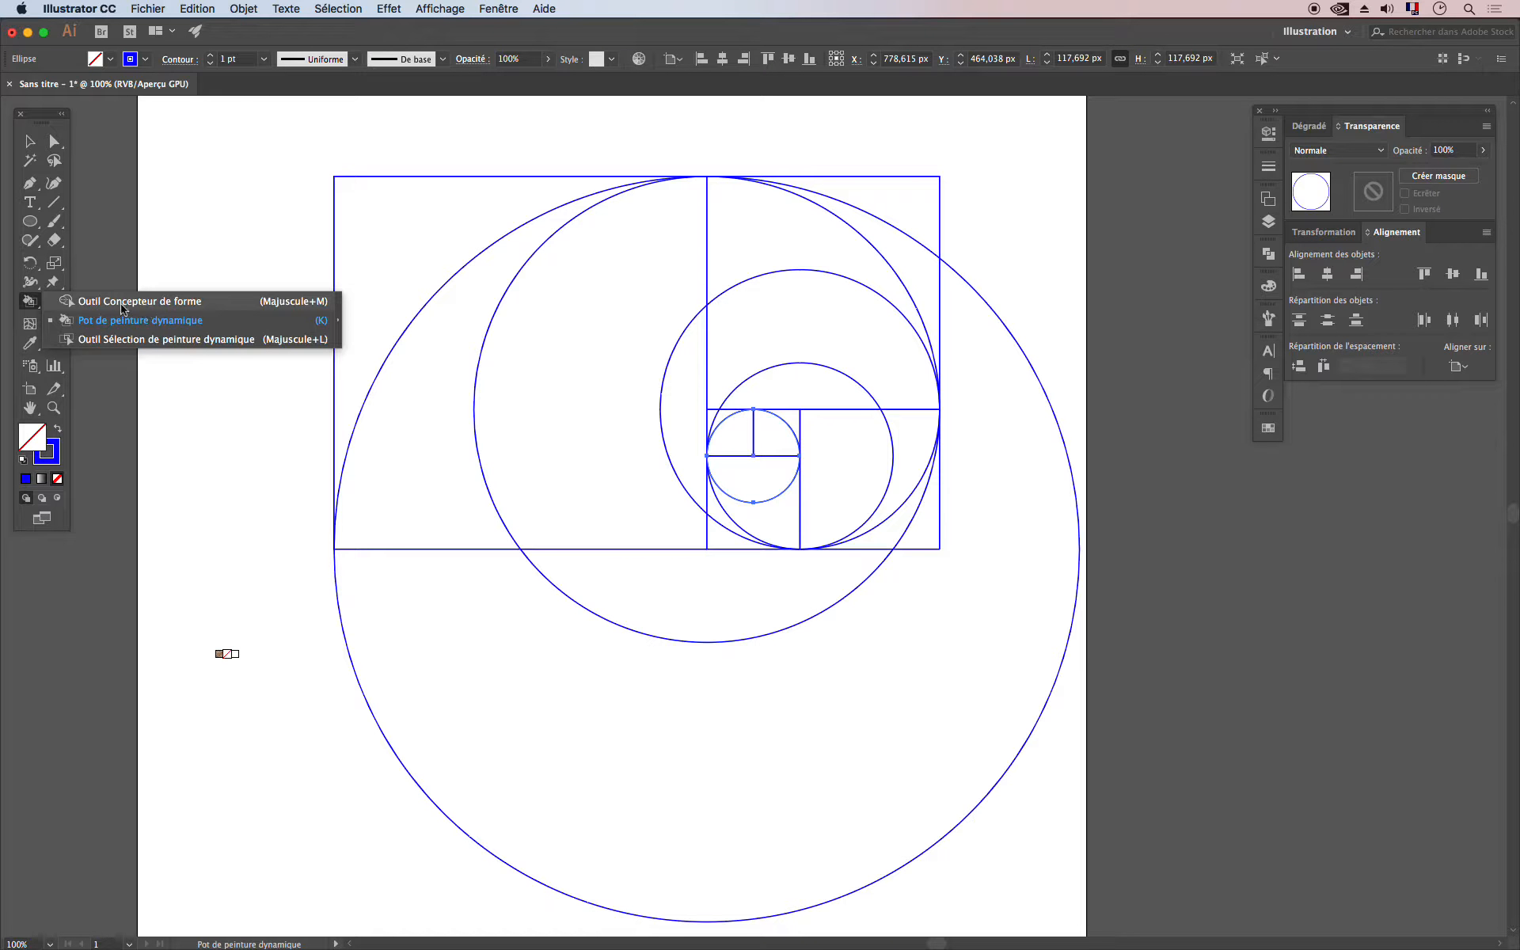
{"action": "left_click", "coordinate": [315, 301]}
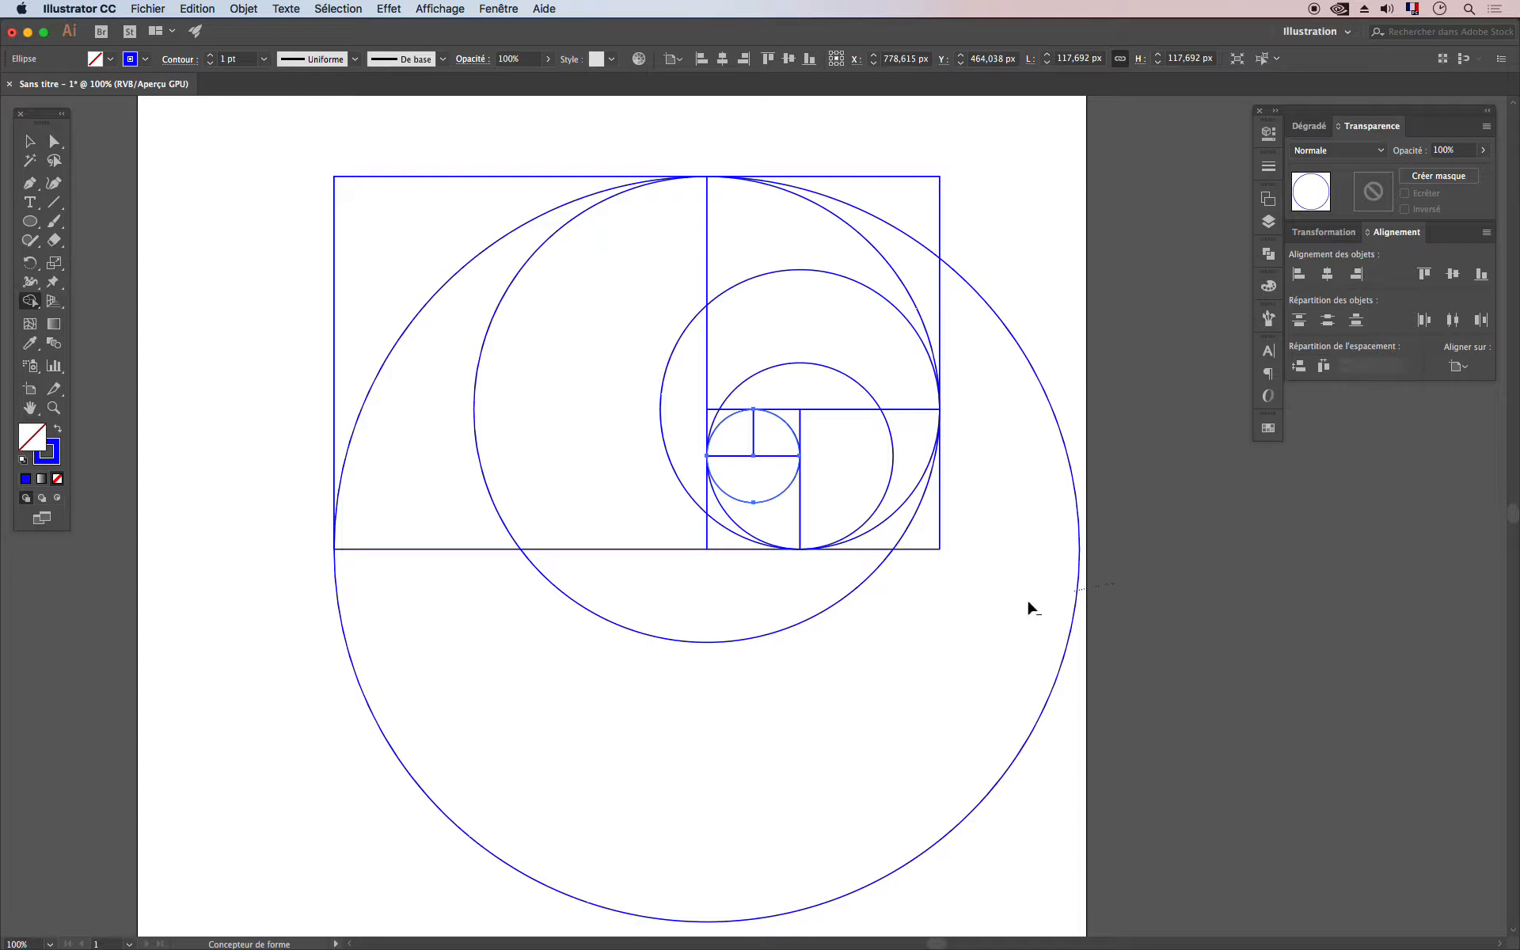
{"action": "mouse_move", "coordinate": [771, 604]}
{"action": "left_mouse_down"}
{"action": "mouse_move", "coordinate": [390, 610]}
{"action": "mouse_move", "coordinate": [340, 653]}
{"action": "left_mouse_up"}
{"action": "left_click", "coordinate": [30, 145]}
{"action": "left_click_drag", "start_coordinate": [269, 135], "coordinate": [1005, 628]}
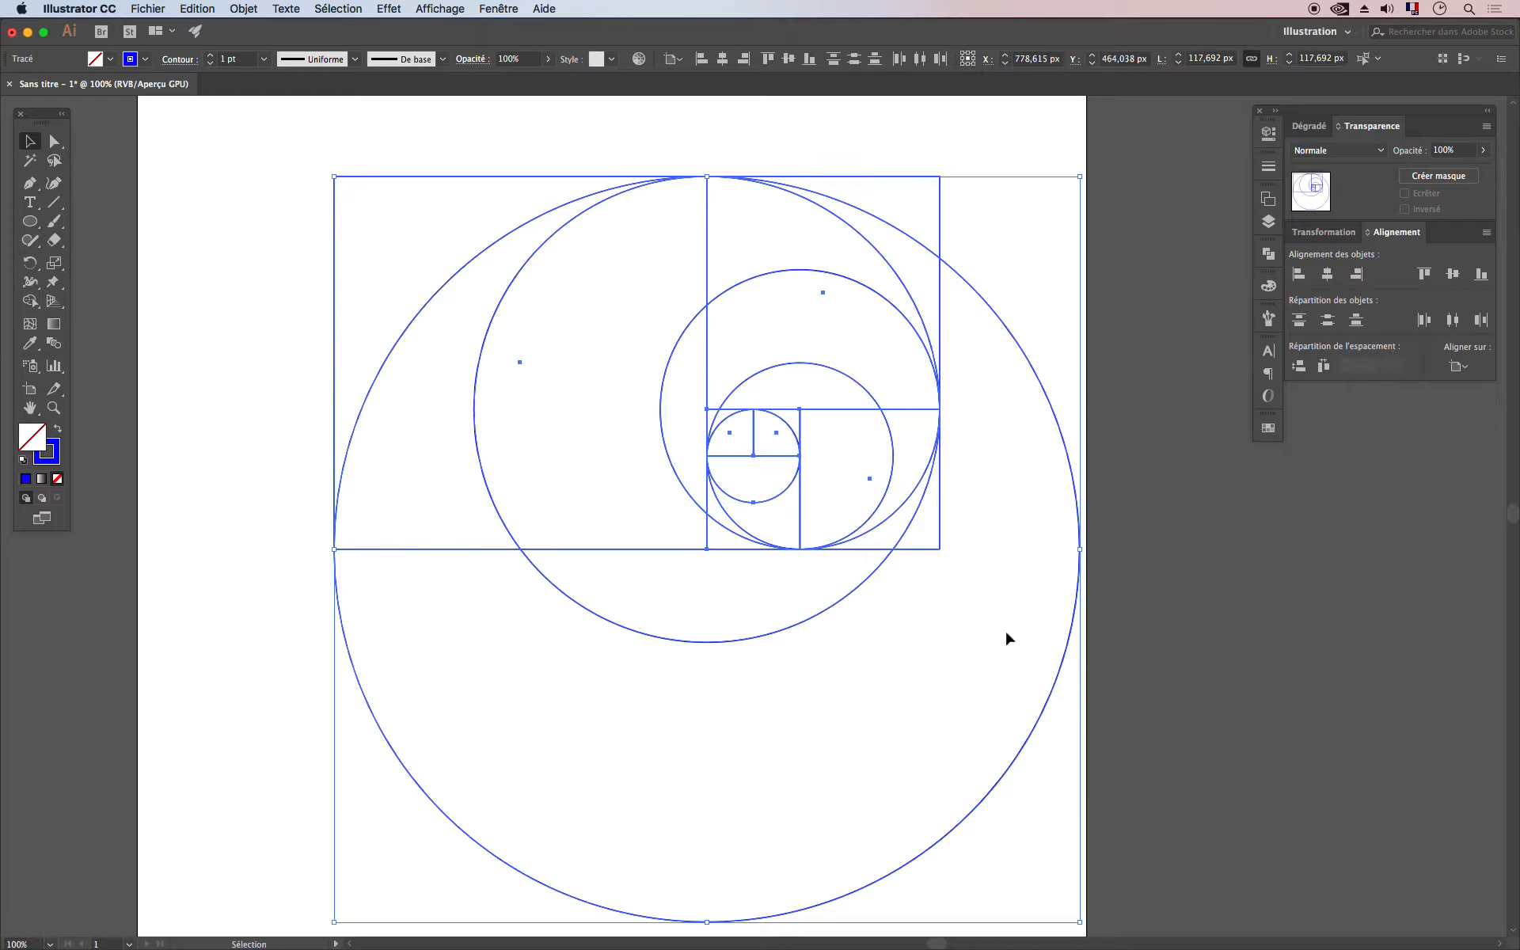
{"action": "key", "text": "shift+m"}
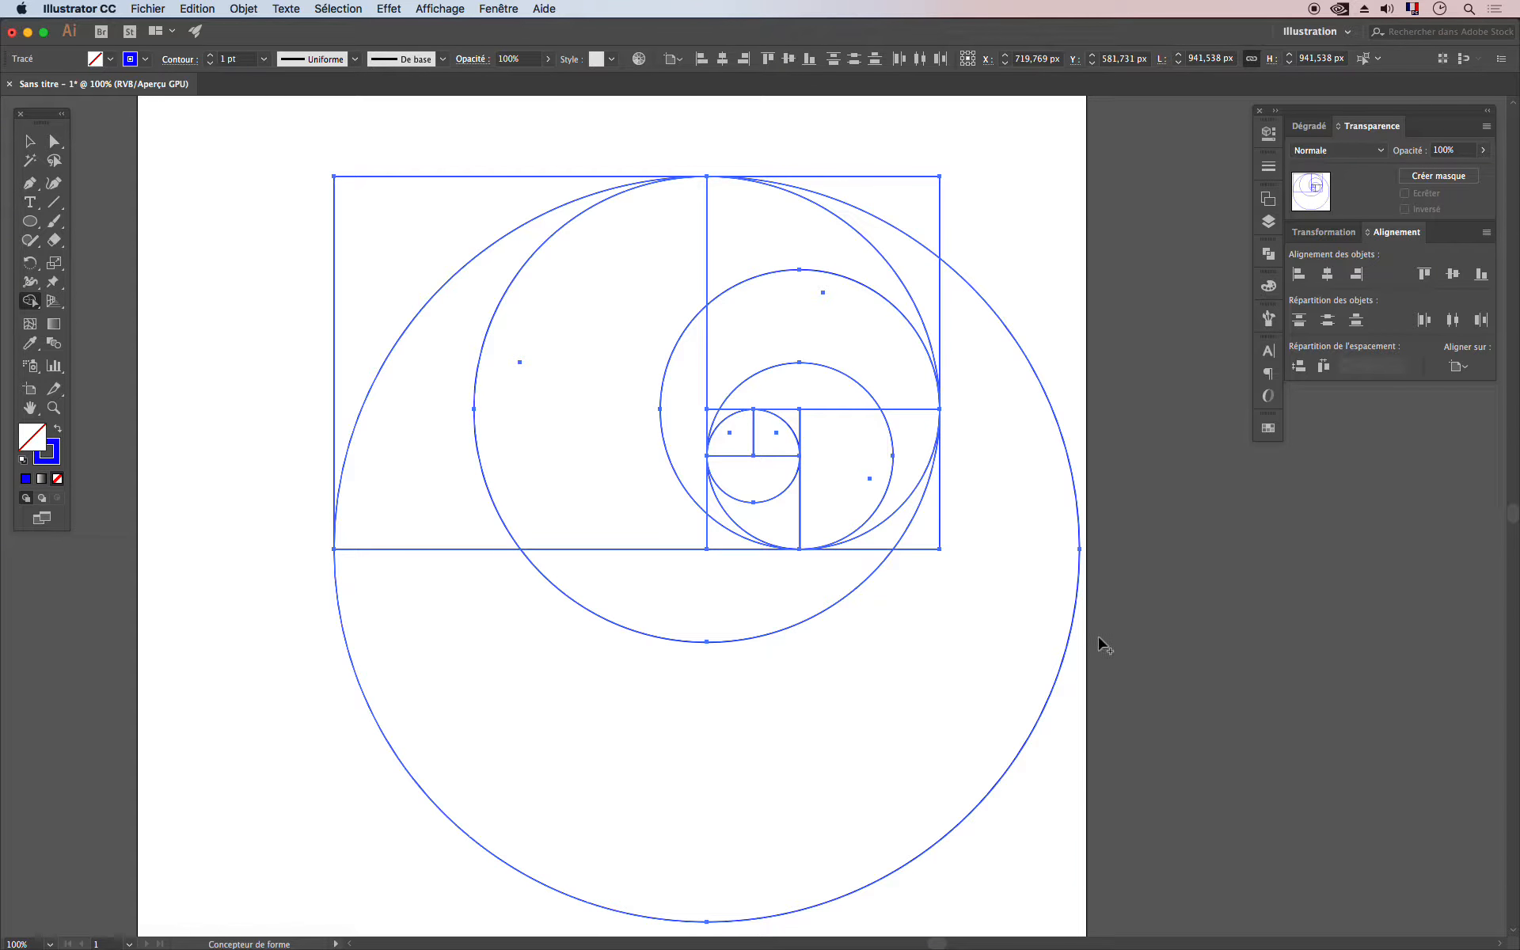
{"action": "left_click_drag", "start_coordinate": [1099, 638], "coordinate": [428, 614]}
{"action": "left_click", "coordinate": [518, 274], "text": "alt"}
{"action": "left_click", "coordinate": [518, 274], "text": "alt"}
{"action": "key", "text": "super+z"}
{"action": "key", "text": "super+z"}
{"action": "key", "text": "super+z"}
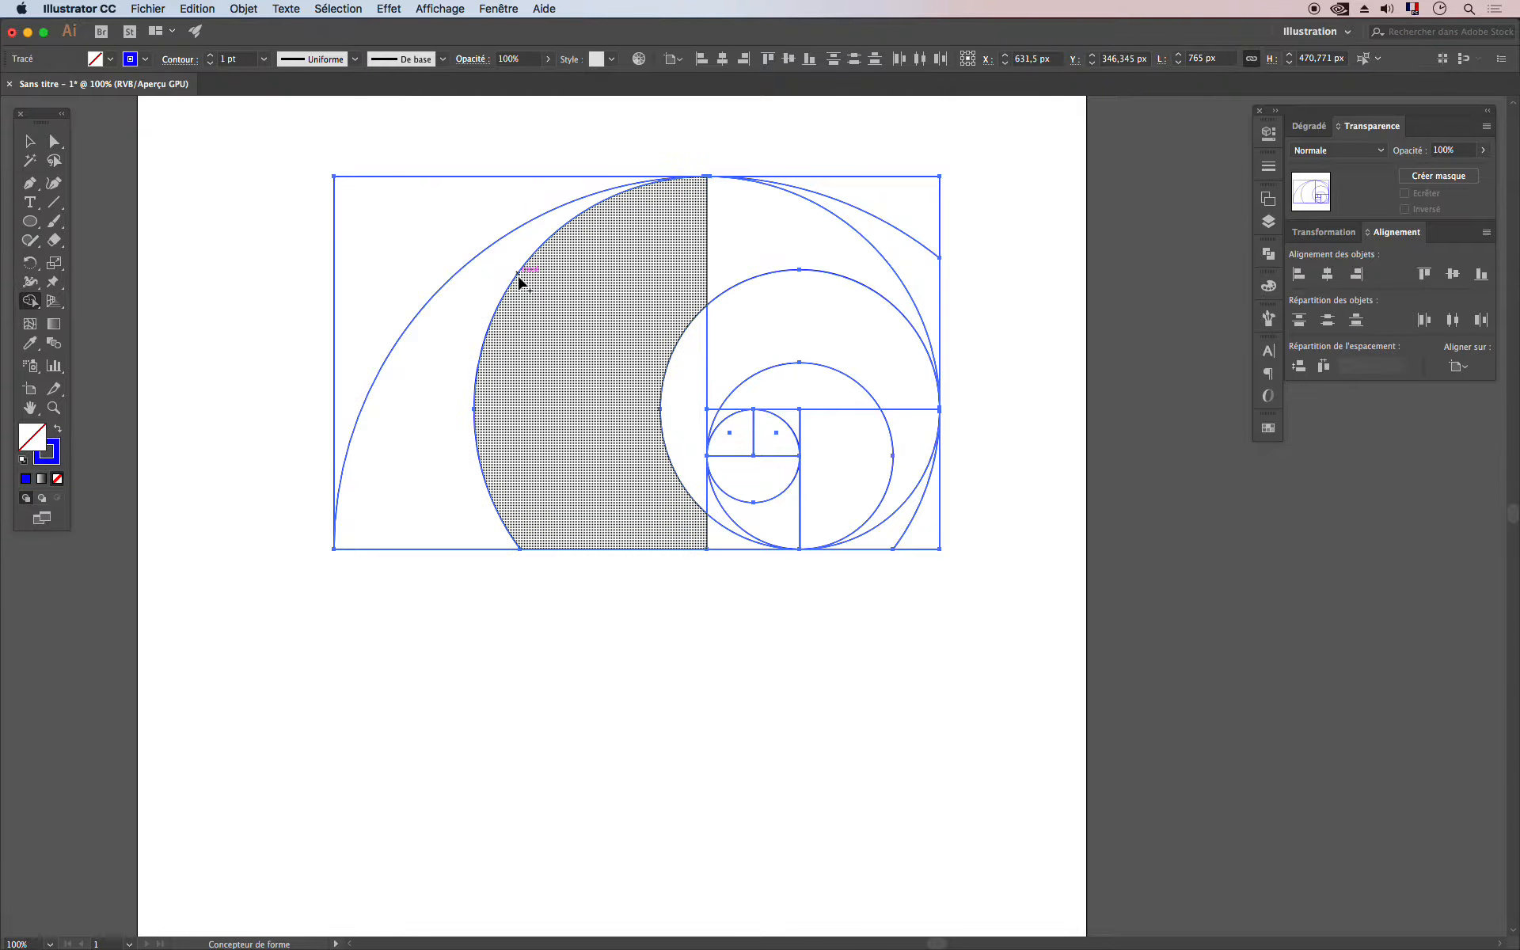
Step: Erase the surplus circle arcs in the largest square, the upper-right square and the lower-right square with Shape Builder
{"action": "left_click", "coordinate": [518, 274], "text": "alt"}
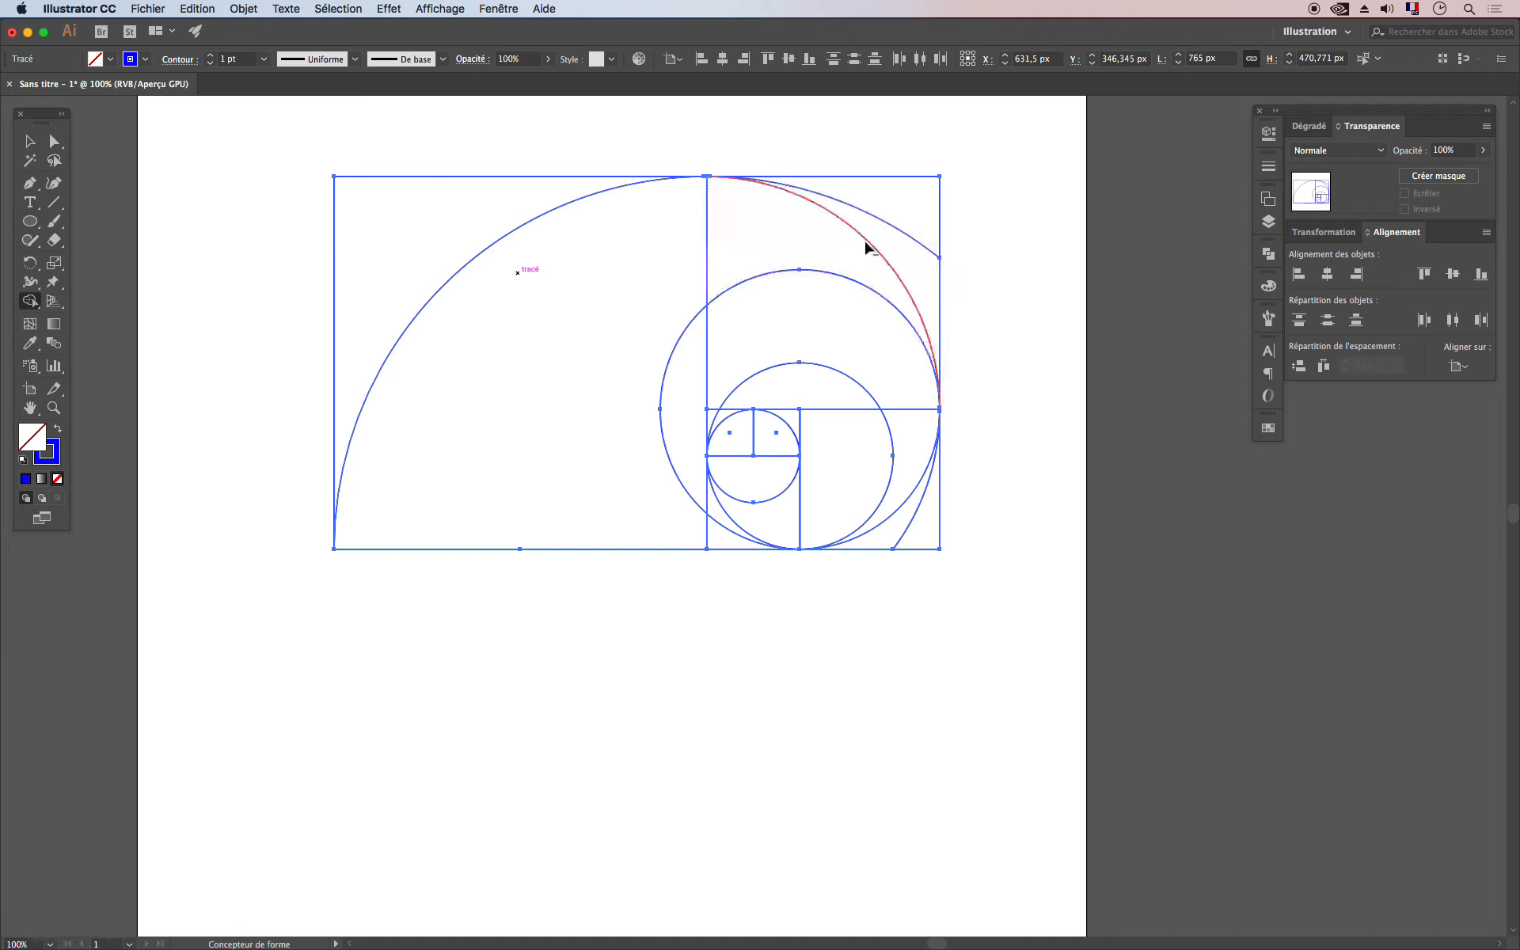
{"action": "left_click", "coordinate": [896, 232], "text": "alt"}
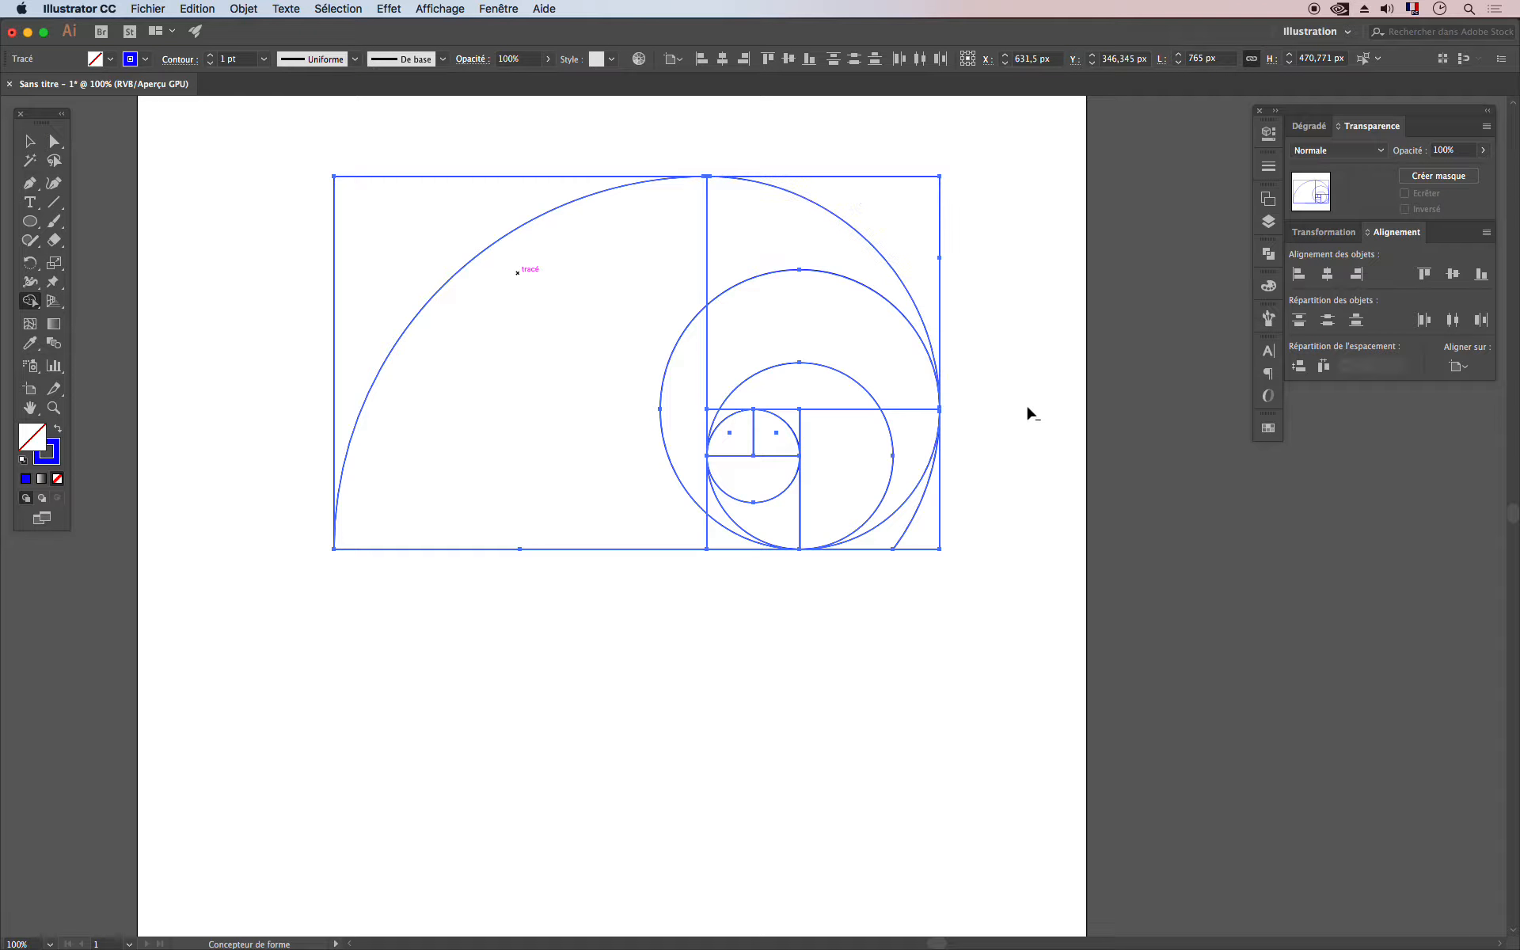
{"action": "left_click", "coordinate": [934, 476], "text": "alt"}
{"action": "left_click", "coordinate": [893, 476], "text": "alt"}
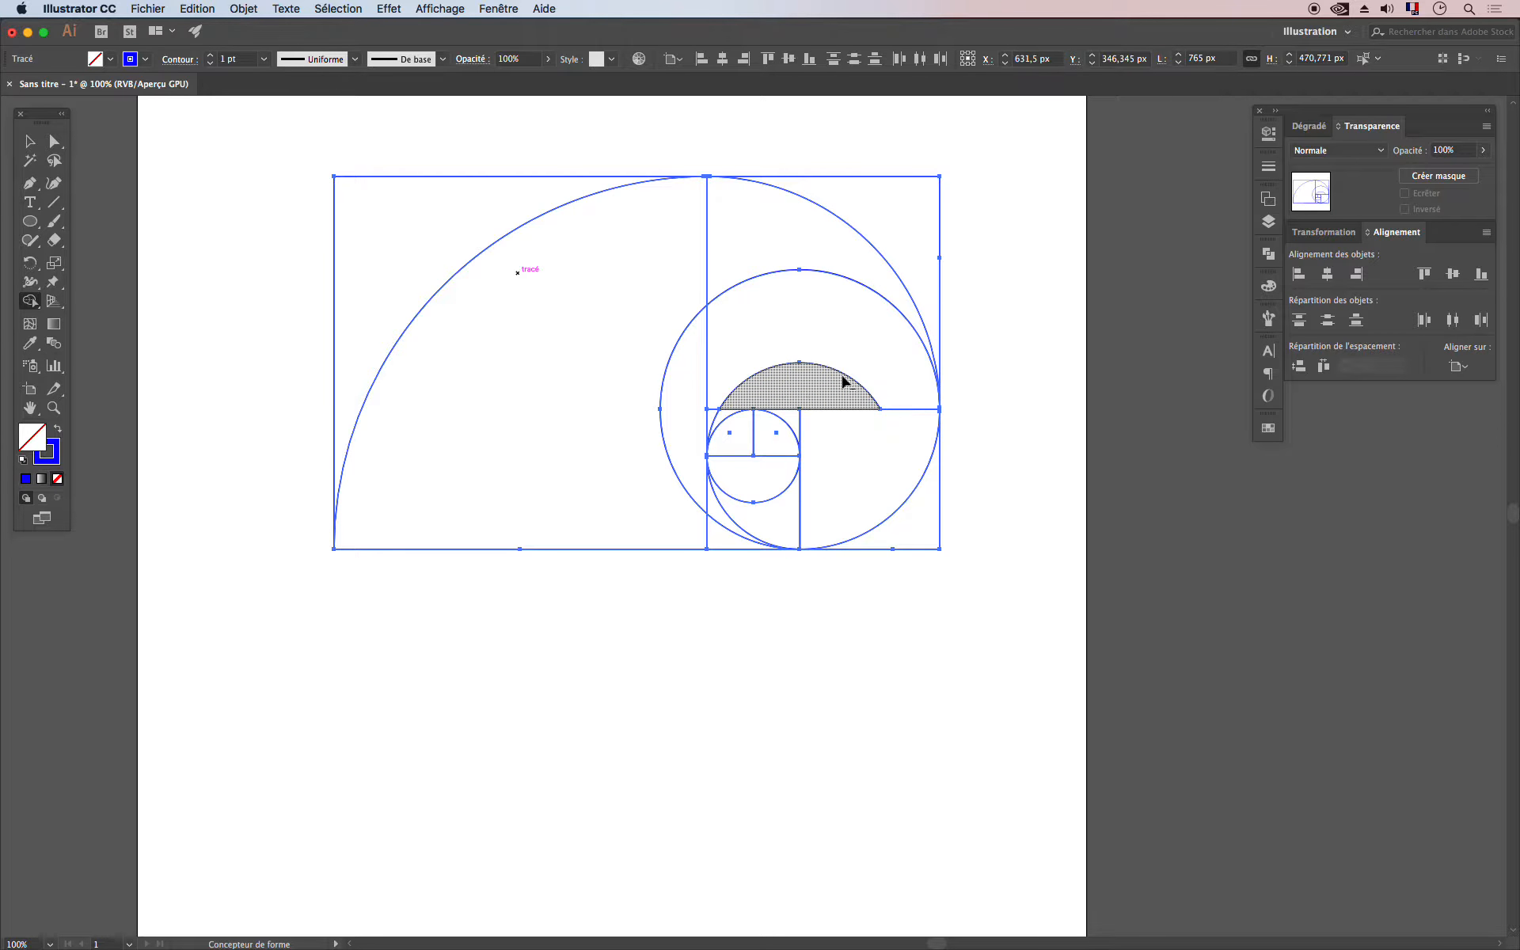
Step: Erase the remaining surplus inner circle arcs, leaving one continuous spiral of quarter arcs through the squares
{"action": "left_click", "coordinate": [844, 378], "text": "alt"}
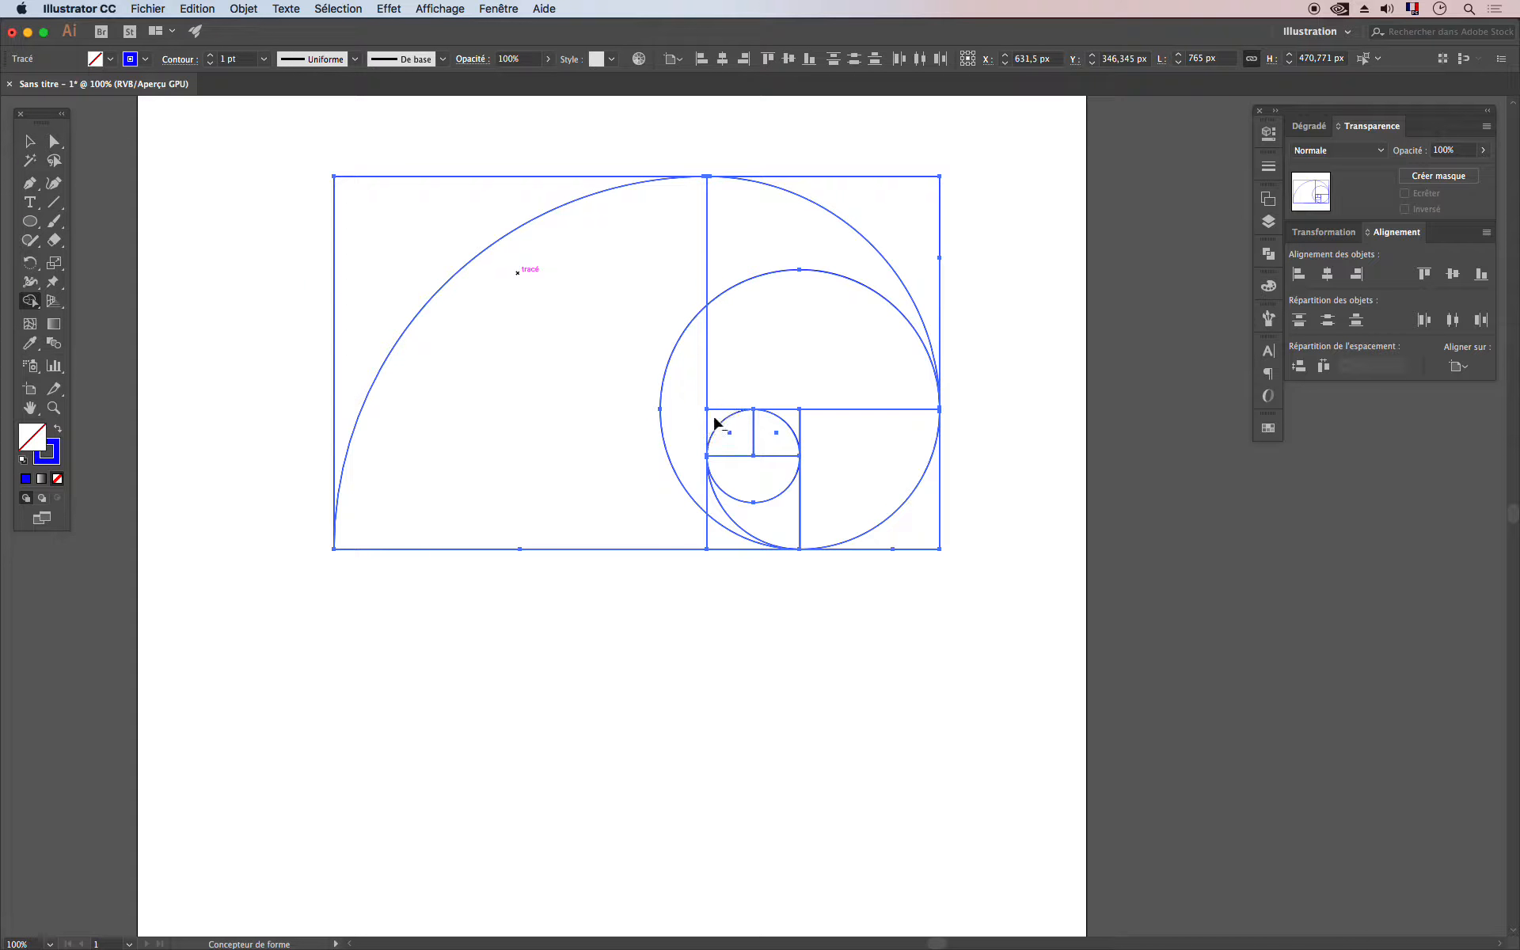
{"action": "left_click", "coordinate": [695, 507], "text": "alt"}
{"action": "left_click", "coordinate": [772, 273], "text": "alt"}
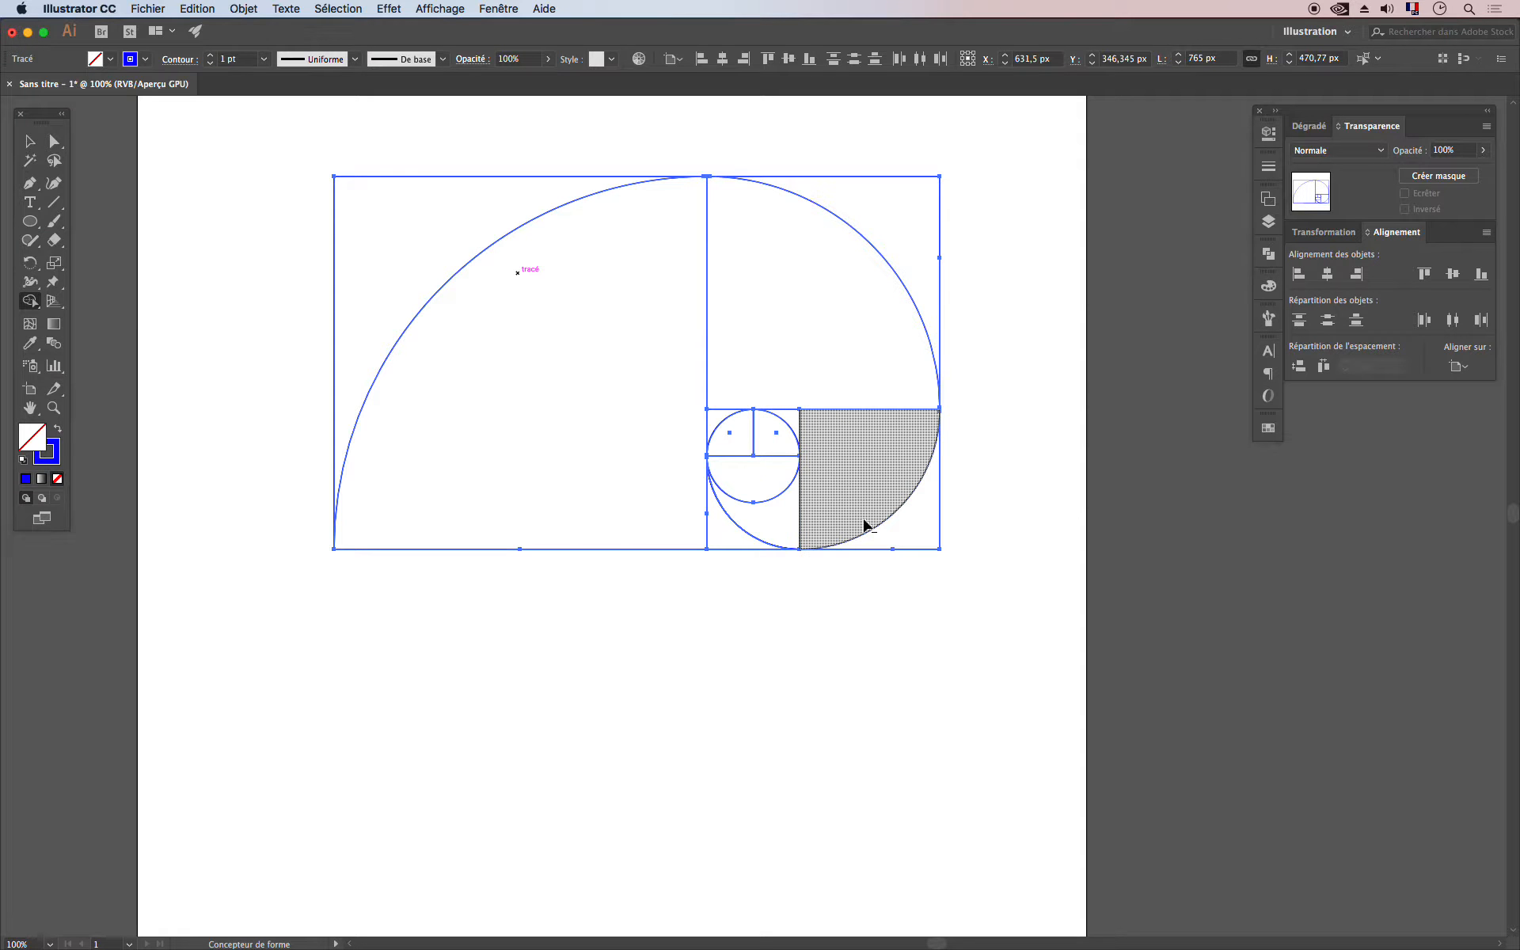
{"action": "left_click", "coordinate": [784, 488], "text": "alt"}
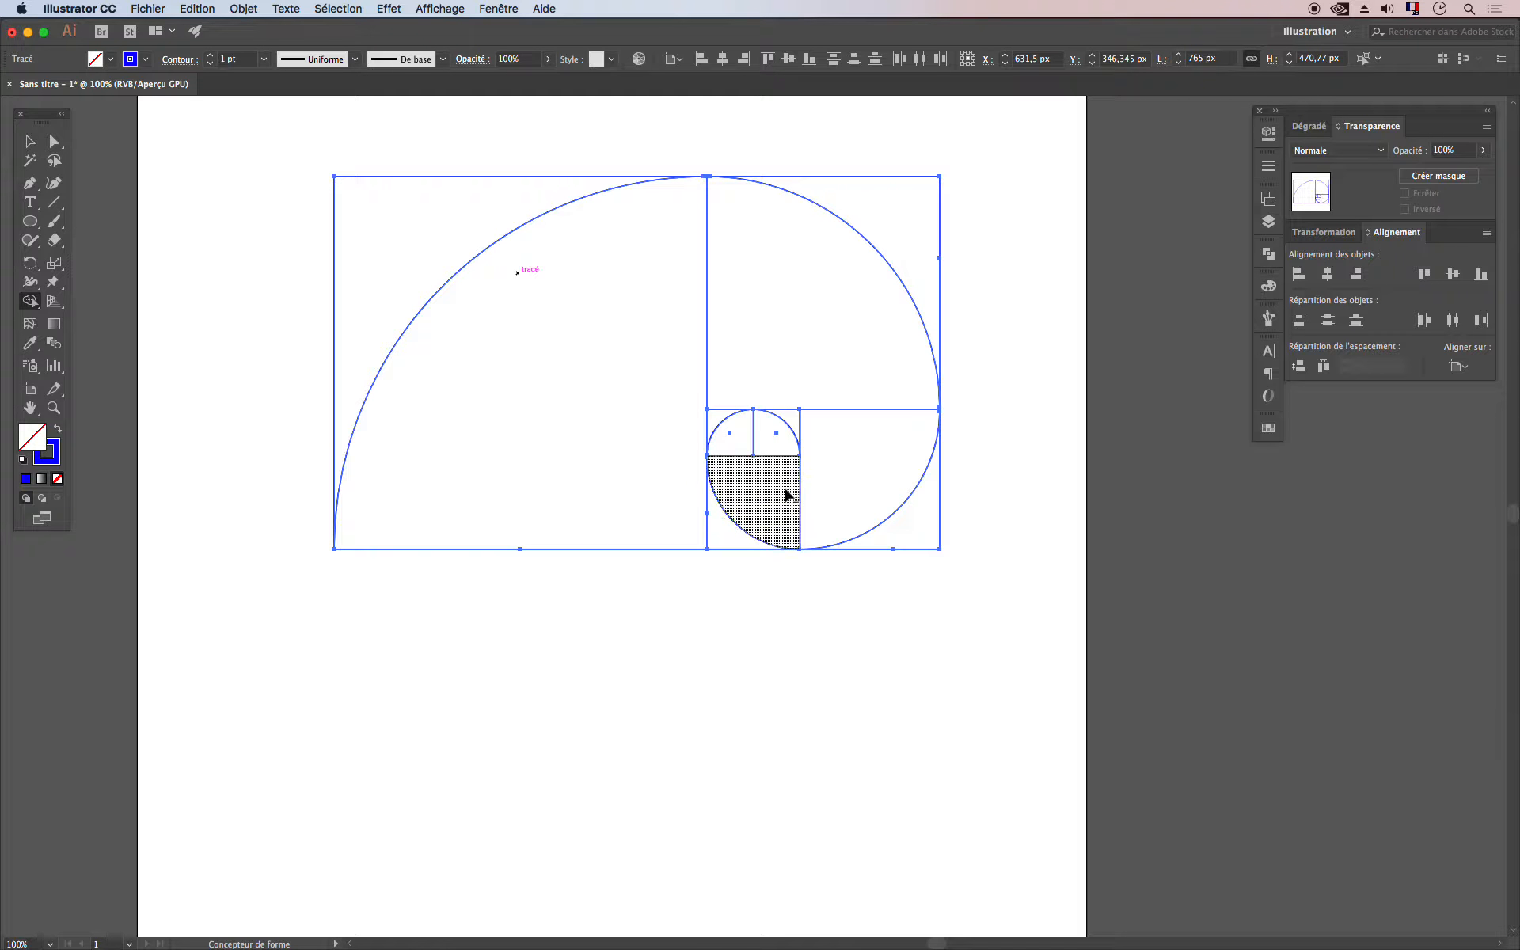
Step: Place the Twitter bird logo on the artboard, rotate it slightly clockwise and move it below the spiral
{"action": "left_click", "coordinate": [788, 439]}
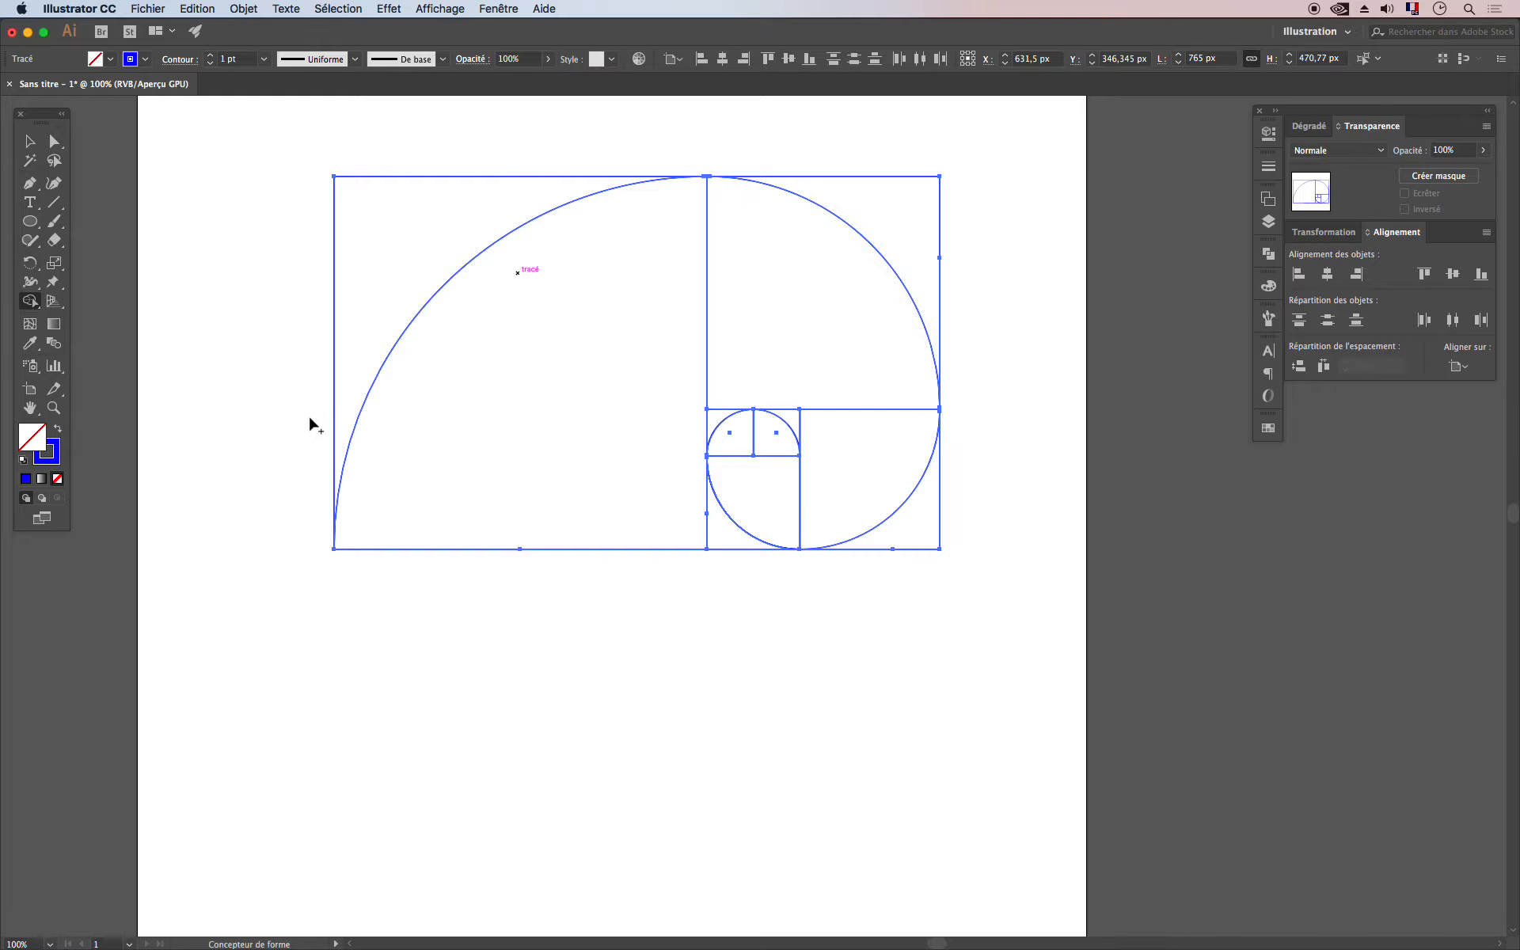
{"action": "left_click", "coordinate": [29, 141]}
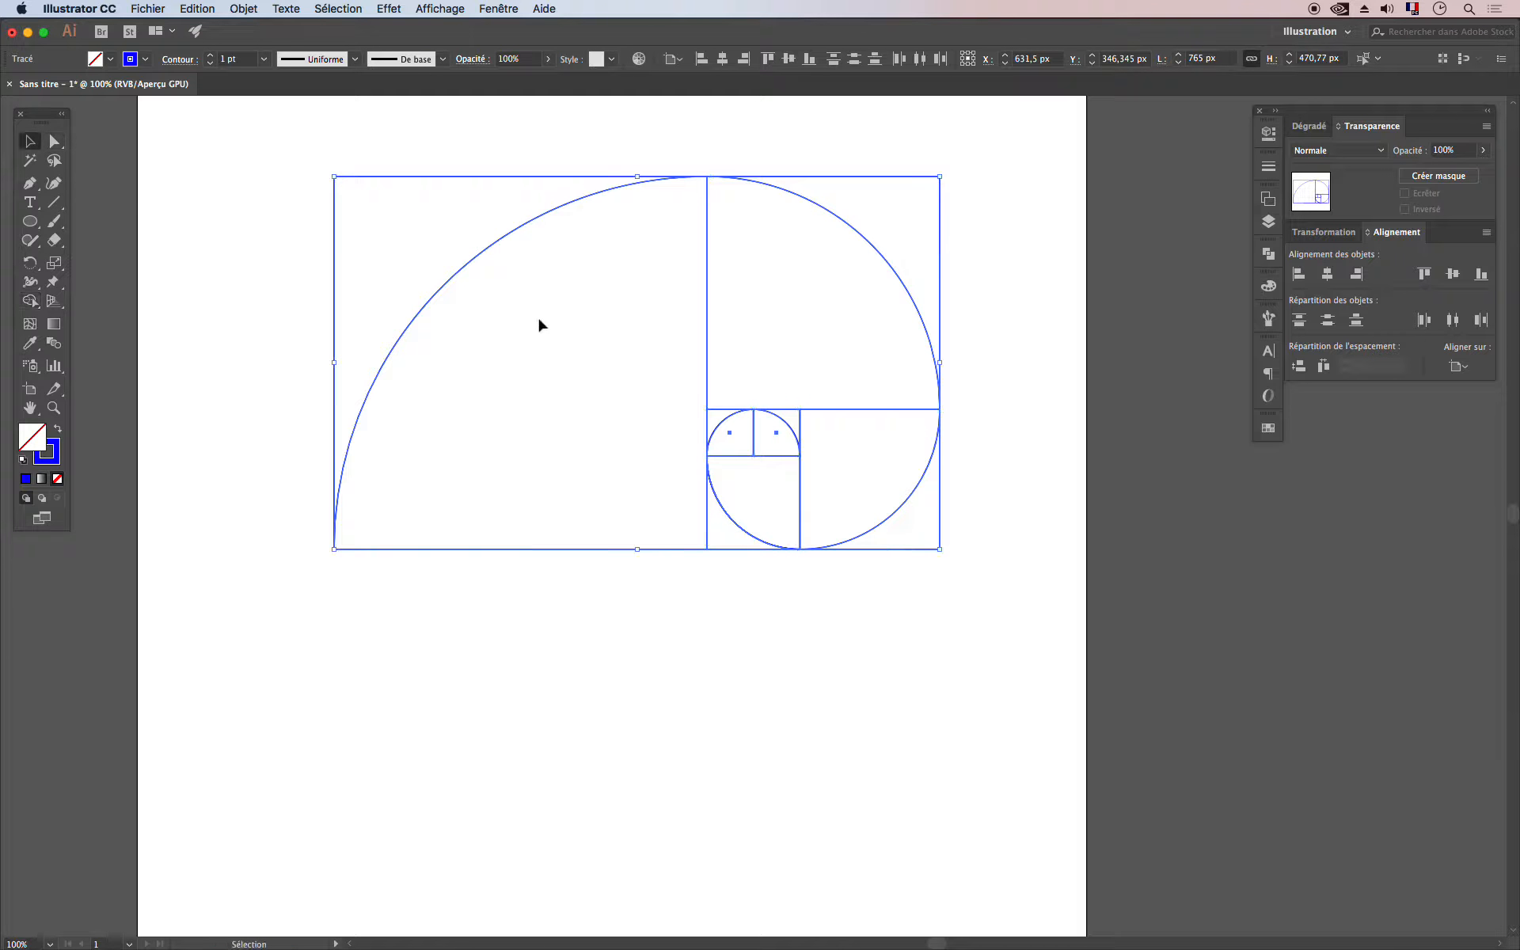
{"action": "left_click_drag", "start_coordinate": [870, 410], "coordinate": [661, 355]}
{"action": "left_click_drag", "start_coordinate": [1121, 241], "coordinate": [580, 584]}
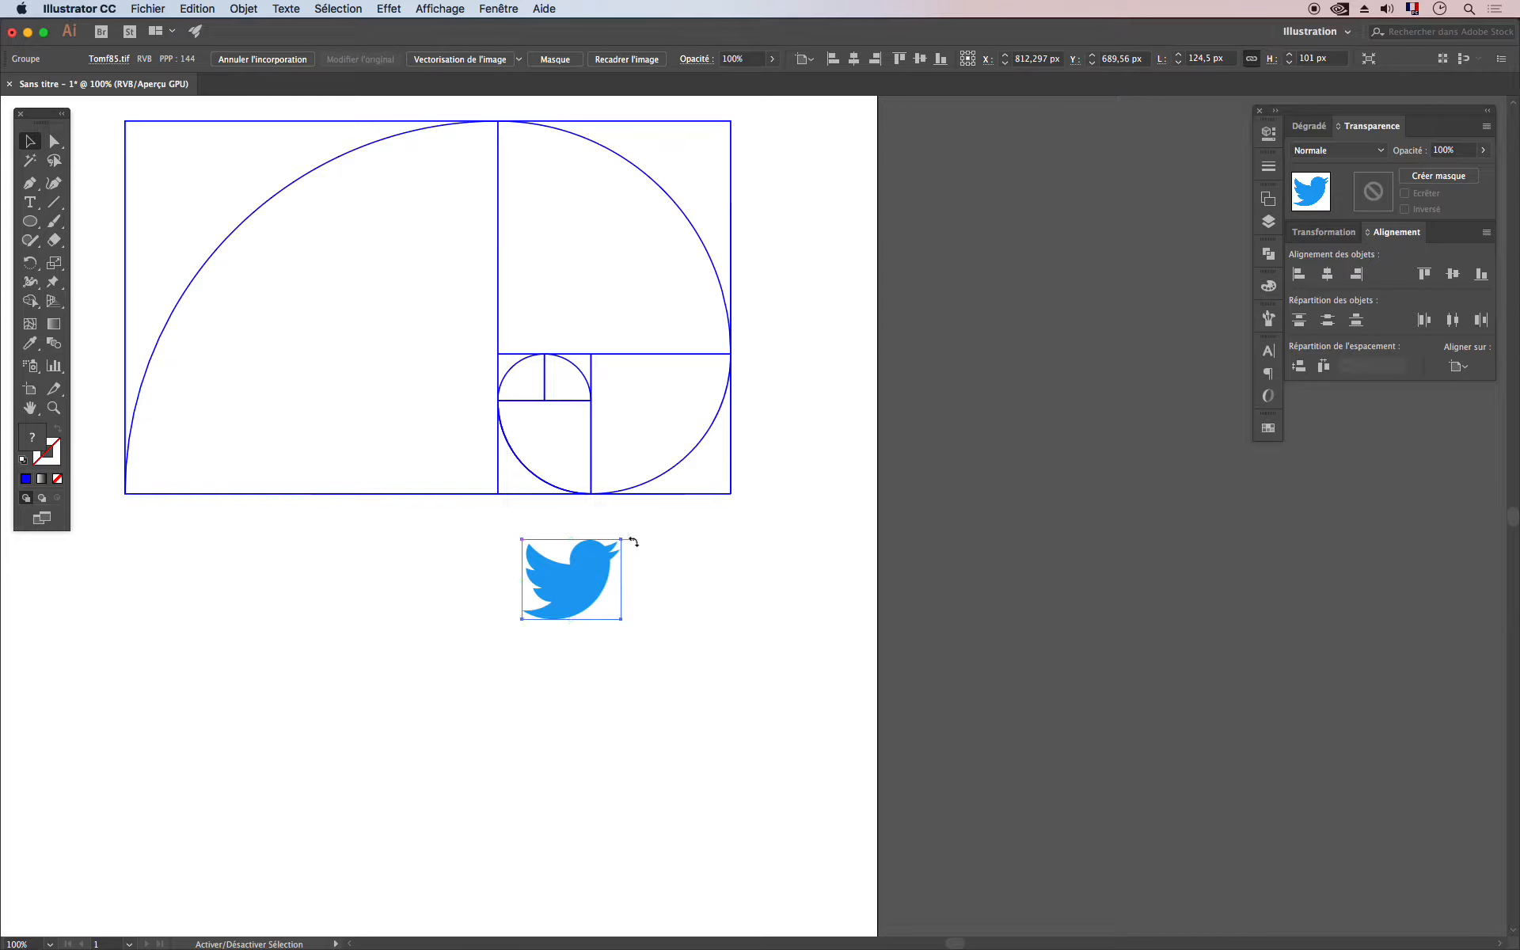
{"action": "left_click_drag", "start_coordinate": [636, 546], "coordinate": [642, 560]}
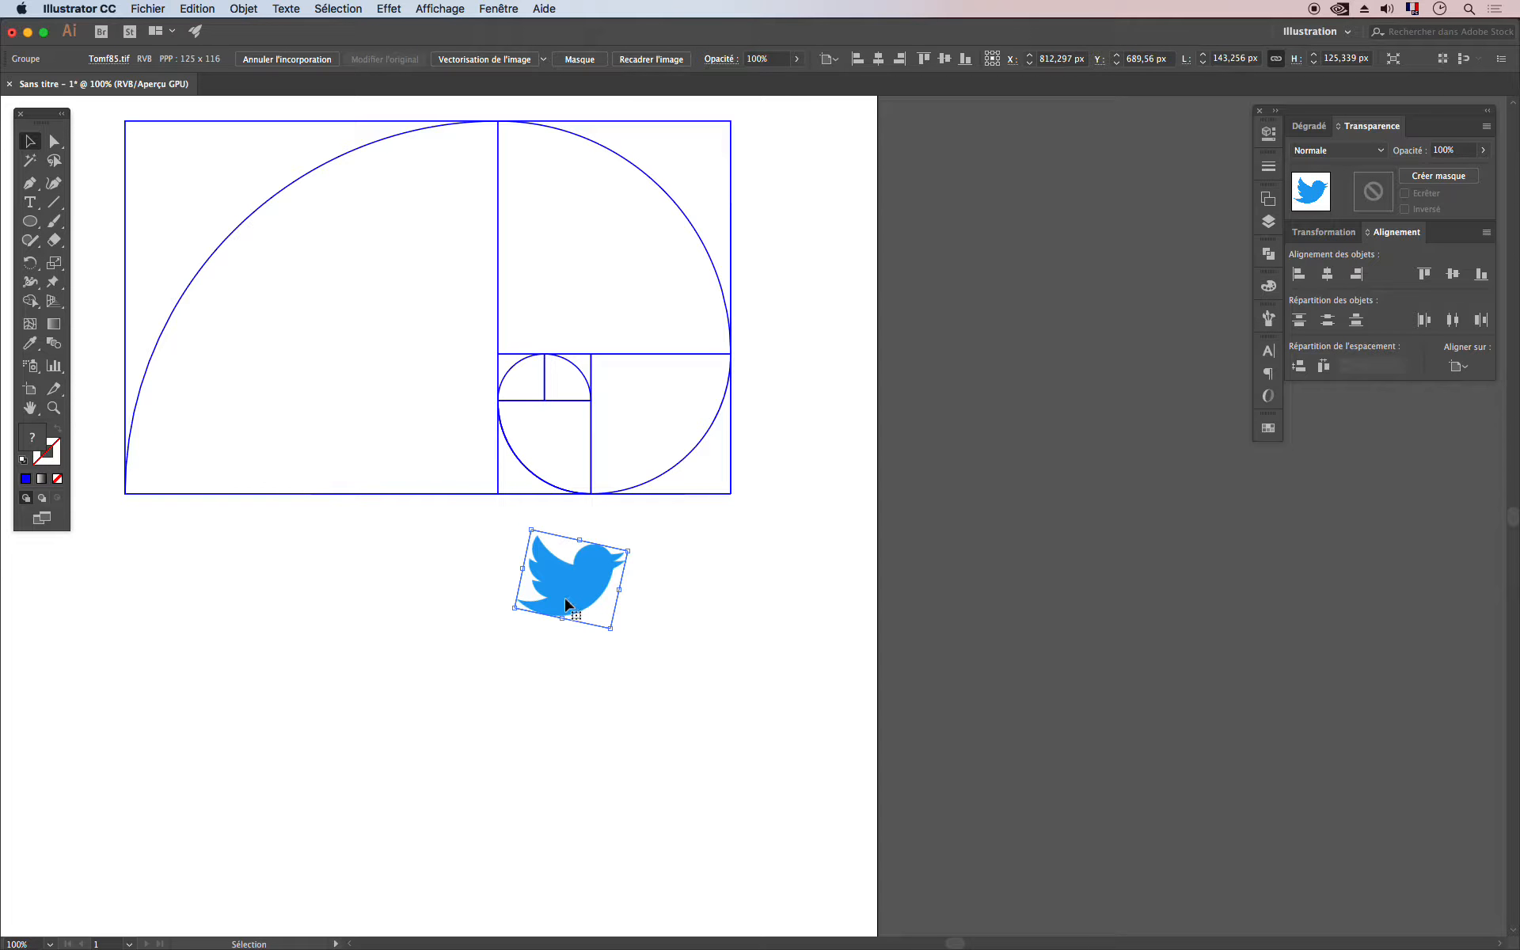
{"action": "left_click_drag", "start_coordinate": [567, 606], "coordinate": [460, 718]}
{"action": "scroll", "coordinate": [644, 638], "scroll_direction": "left", "scroll_amount": 5}
{"action": "scroll", "coordinate": [645, 638], "scroll_direction": "up", "scroll_amount": 2}
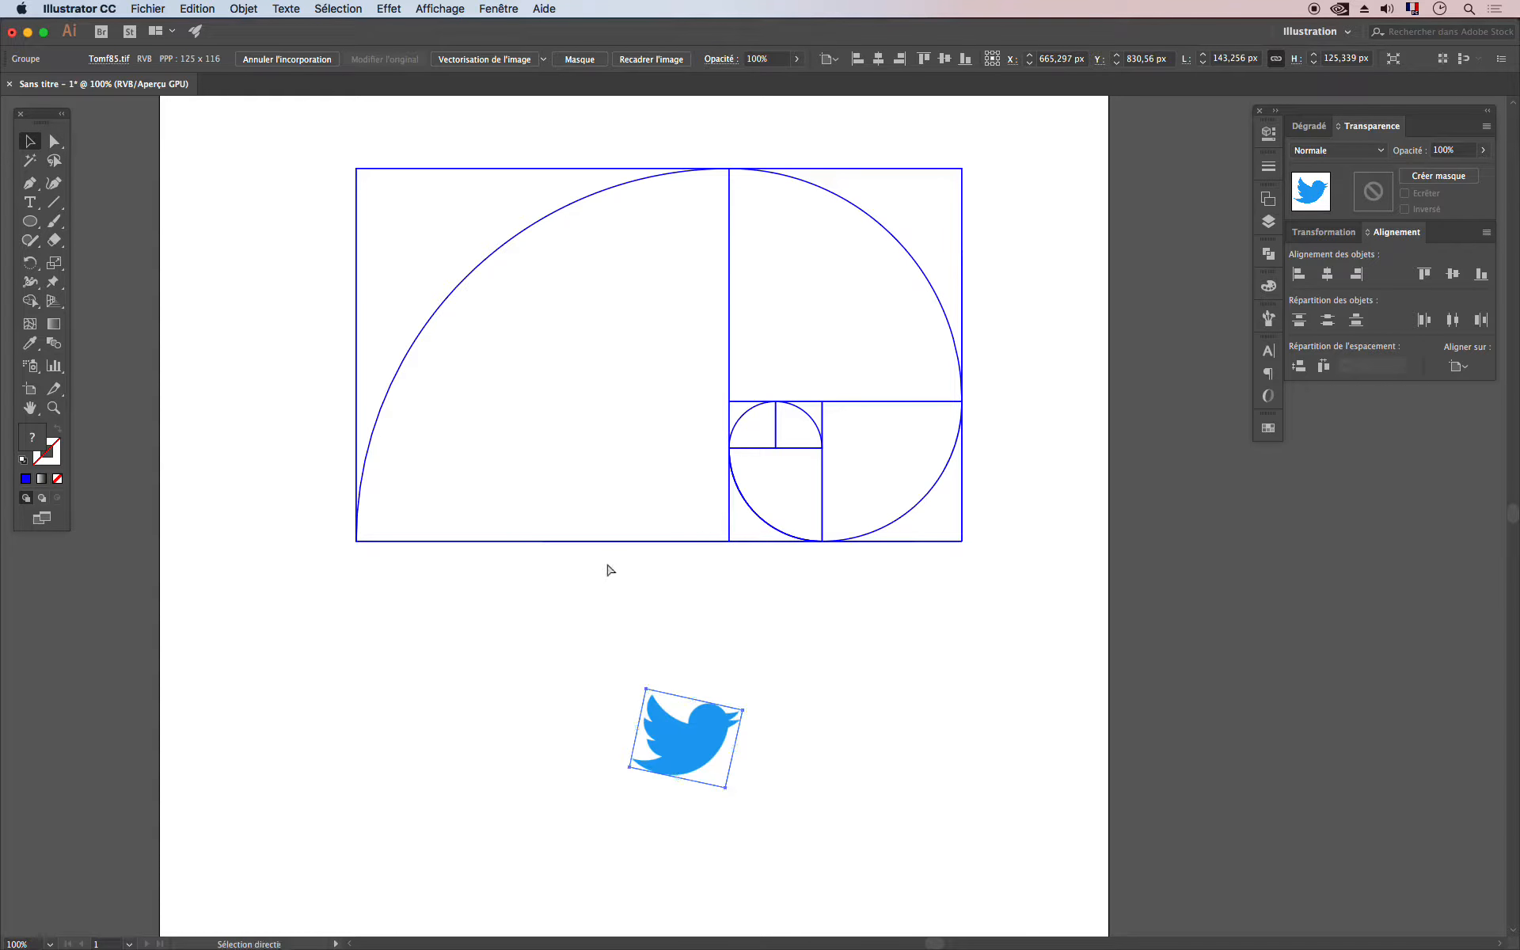
Step: Move the whole spiral with its squares about 1130 px to the left, off the artboard
{"action": "key", "text": "super+minus"}
{"action": "key", "text": "super+minus"}
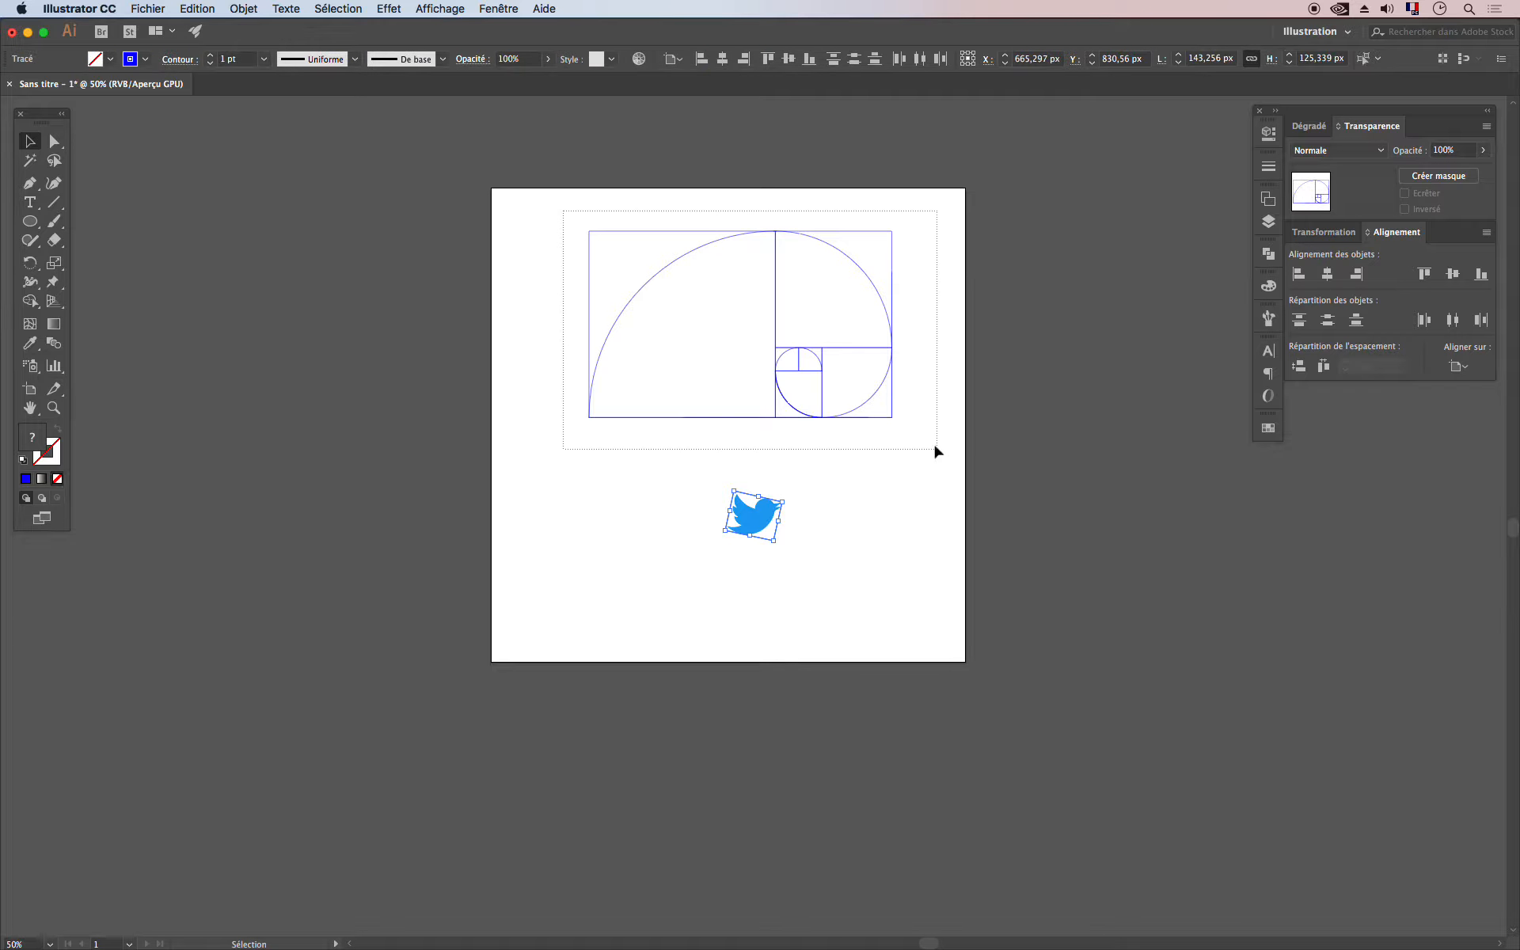
{"action": "left_click", "coordinate": [893, 412]}
{"action": "left_click_drag", "start_coordinate": [892, 412], "coordinate": [426, 408]}
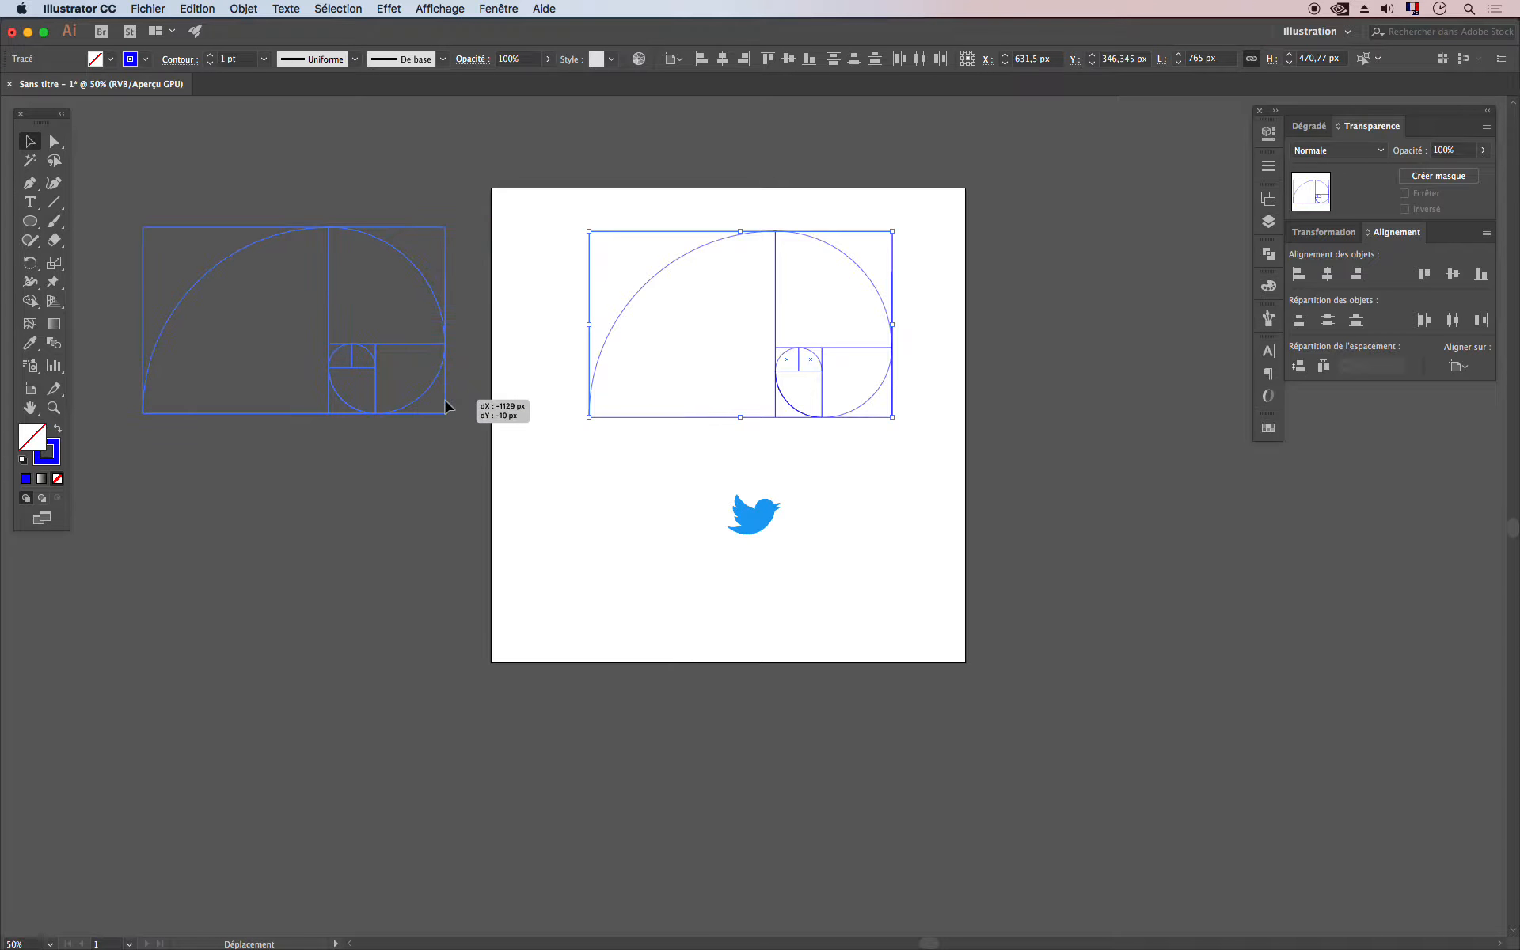
{"action": "left_click", "coordinate": [342, 546]}
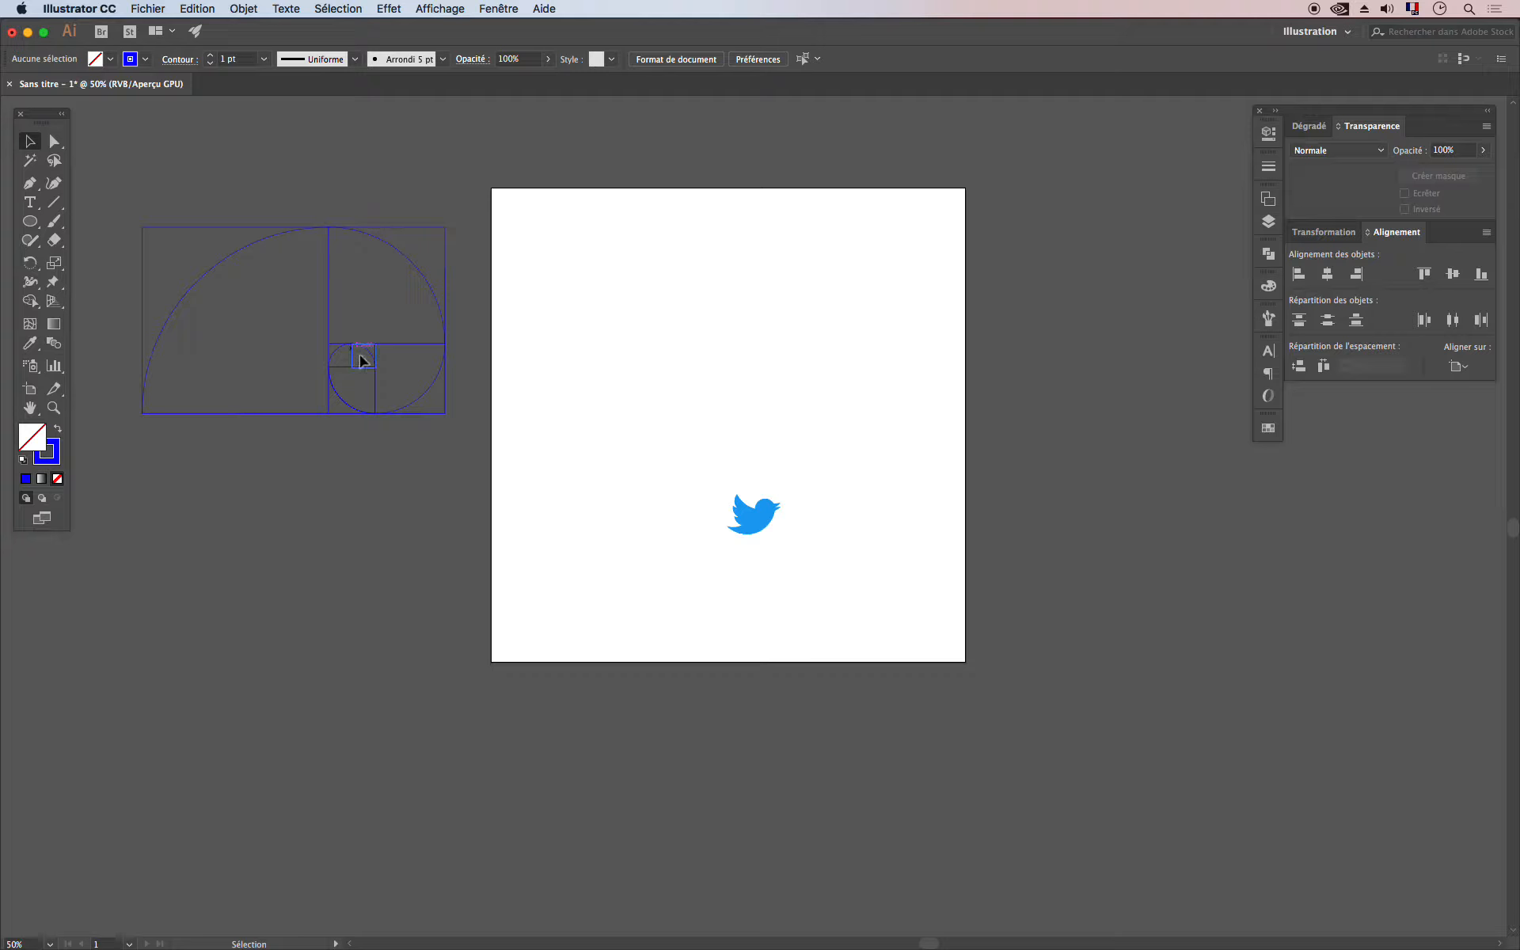
Step: Set the stroke to red (fc0006) and inscribe a circle of about 471 px in the largest square
{"action": "left_click", "coordinate": [51, 458]}
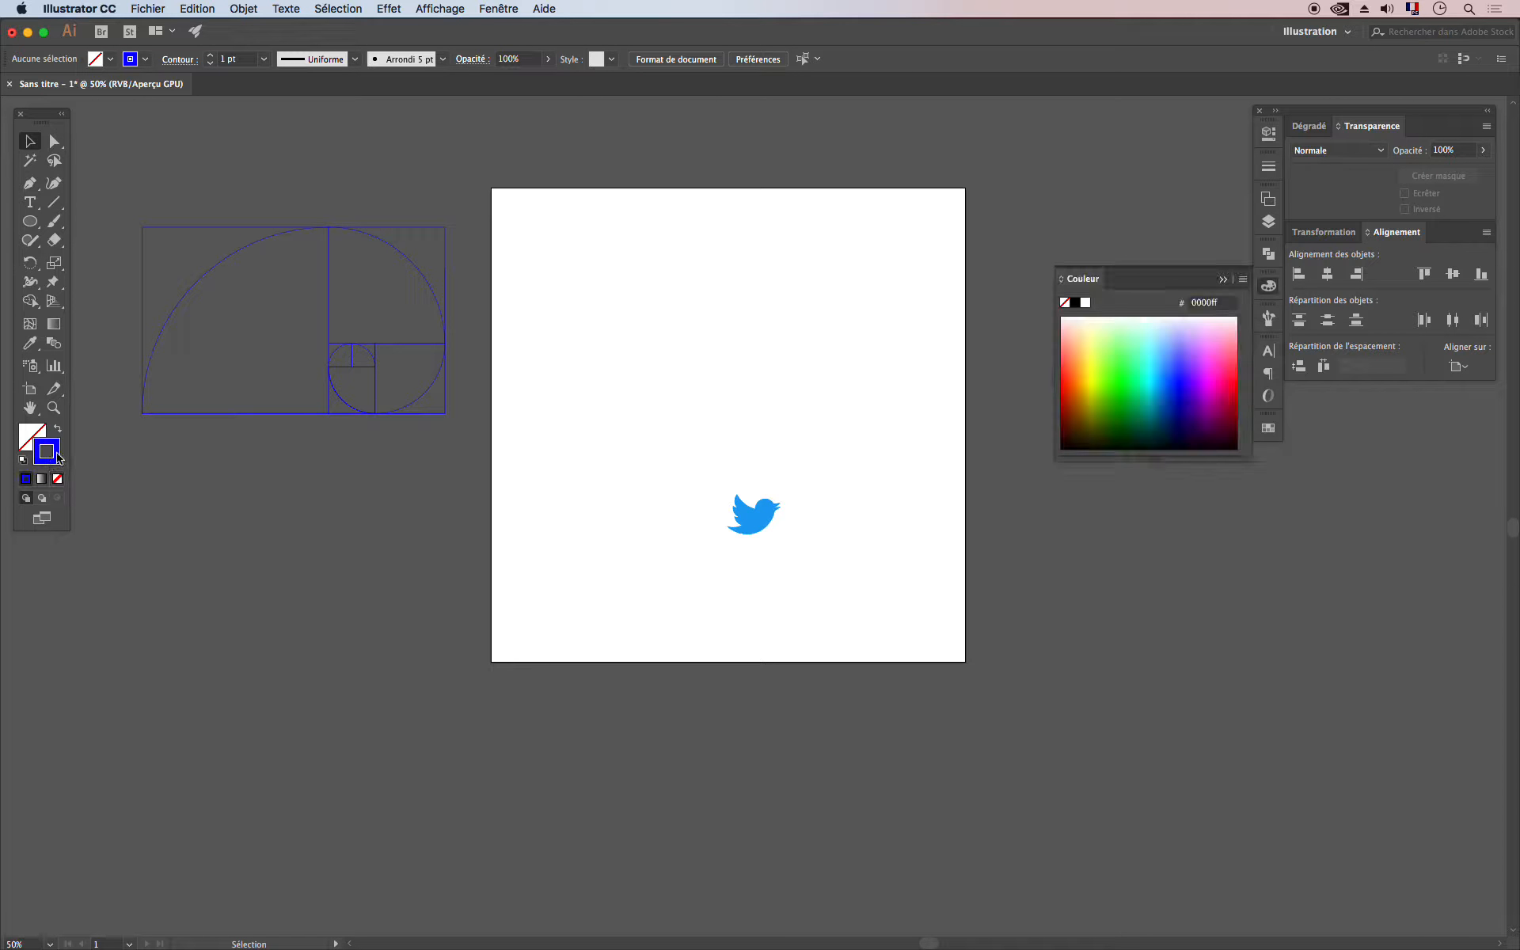
{"action": "left_click", "coordinate": [1237, 380]}
{"action": "left_click", "coordinate": [29, 222]}
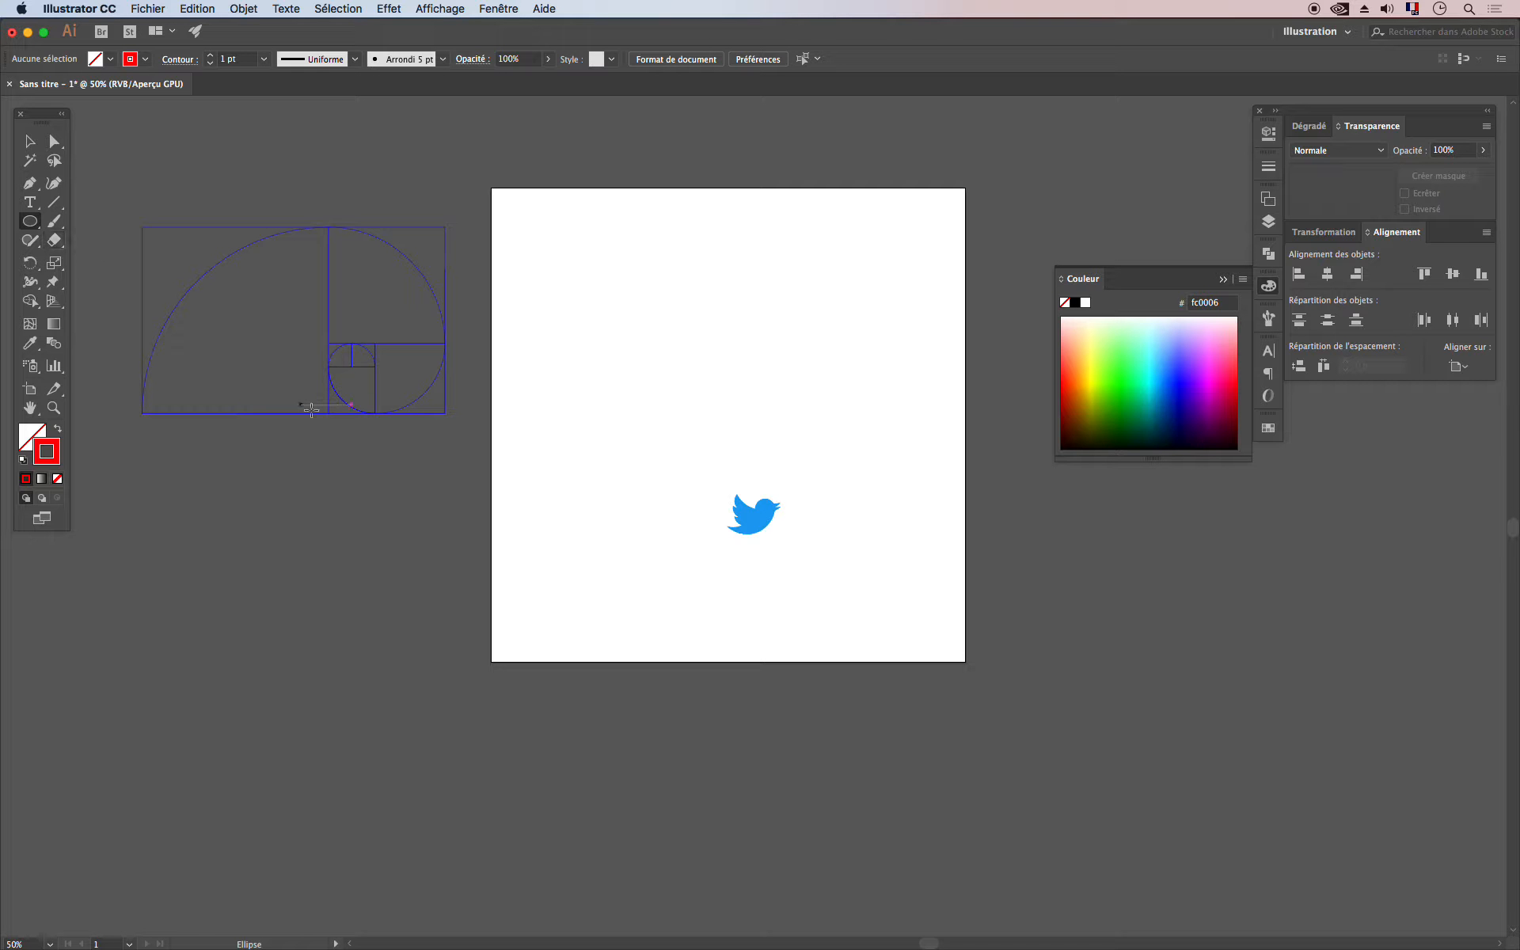
{"action": "left_click_drag", "start_coordinate": [328, 413], "coordinate": [142, 226]}
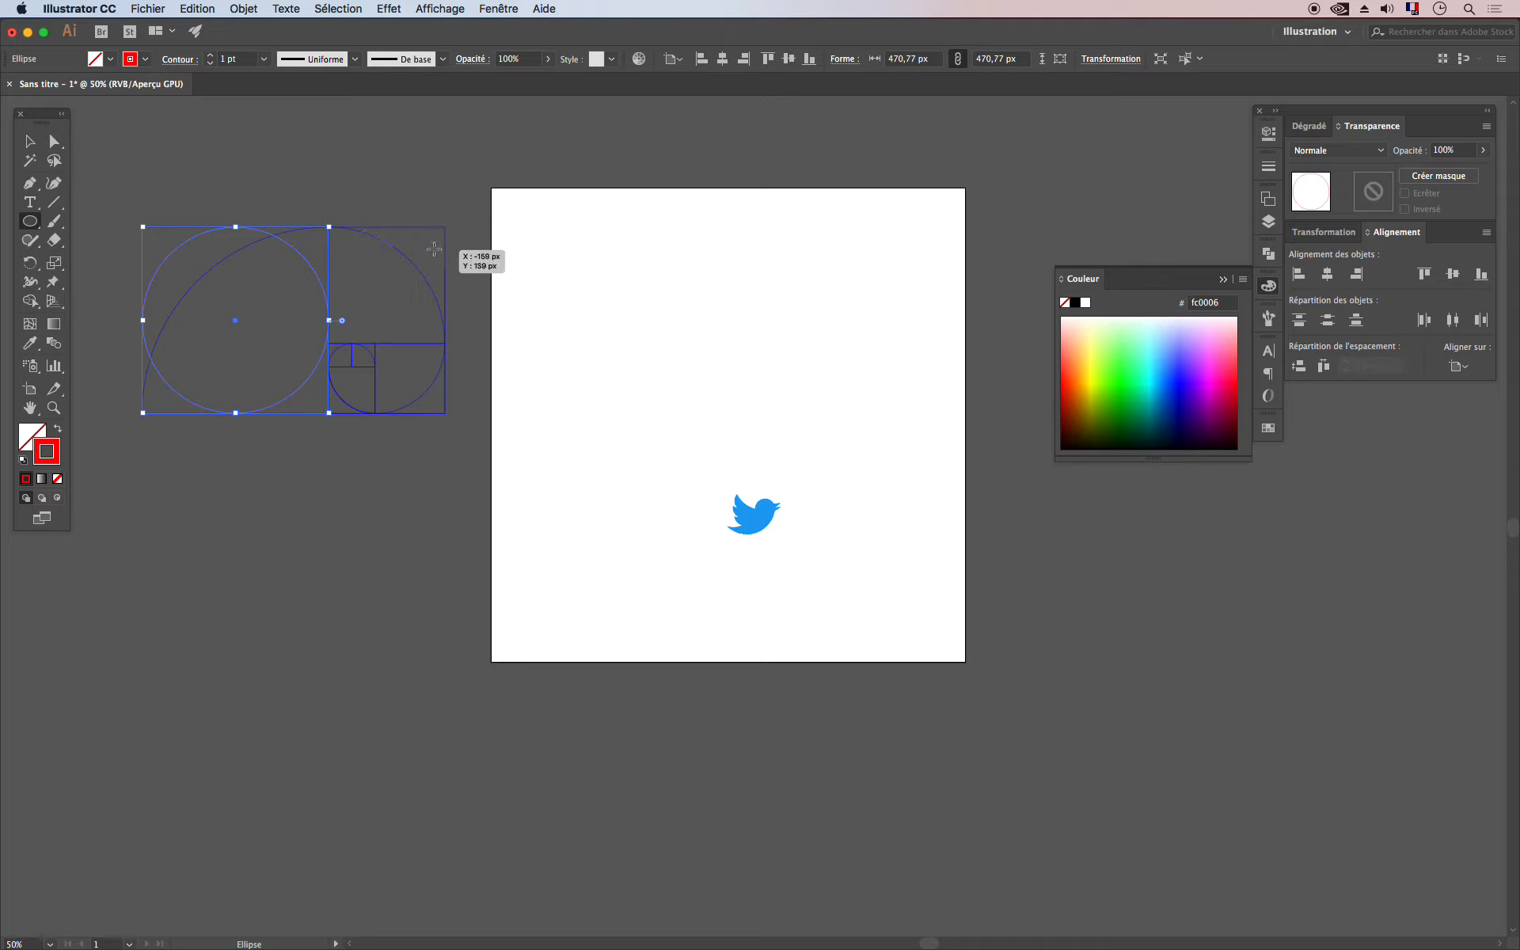
{"action": "left_click", "coordinate": [29, 141]}
{"action": "left_click", "coordinate": [367, 316]}
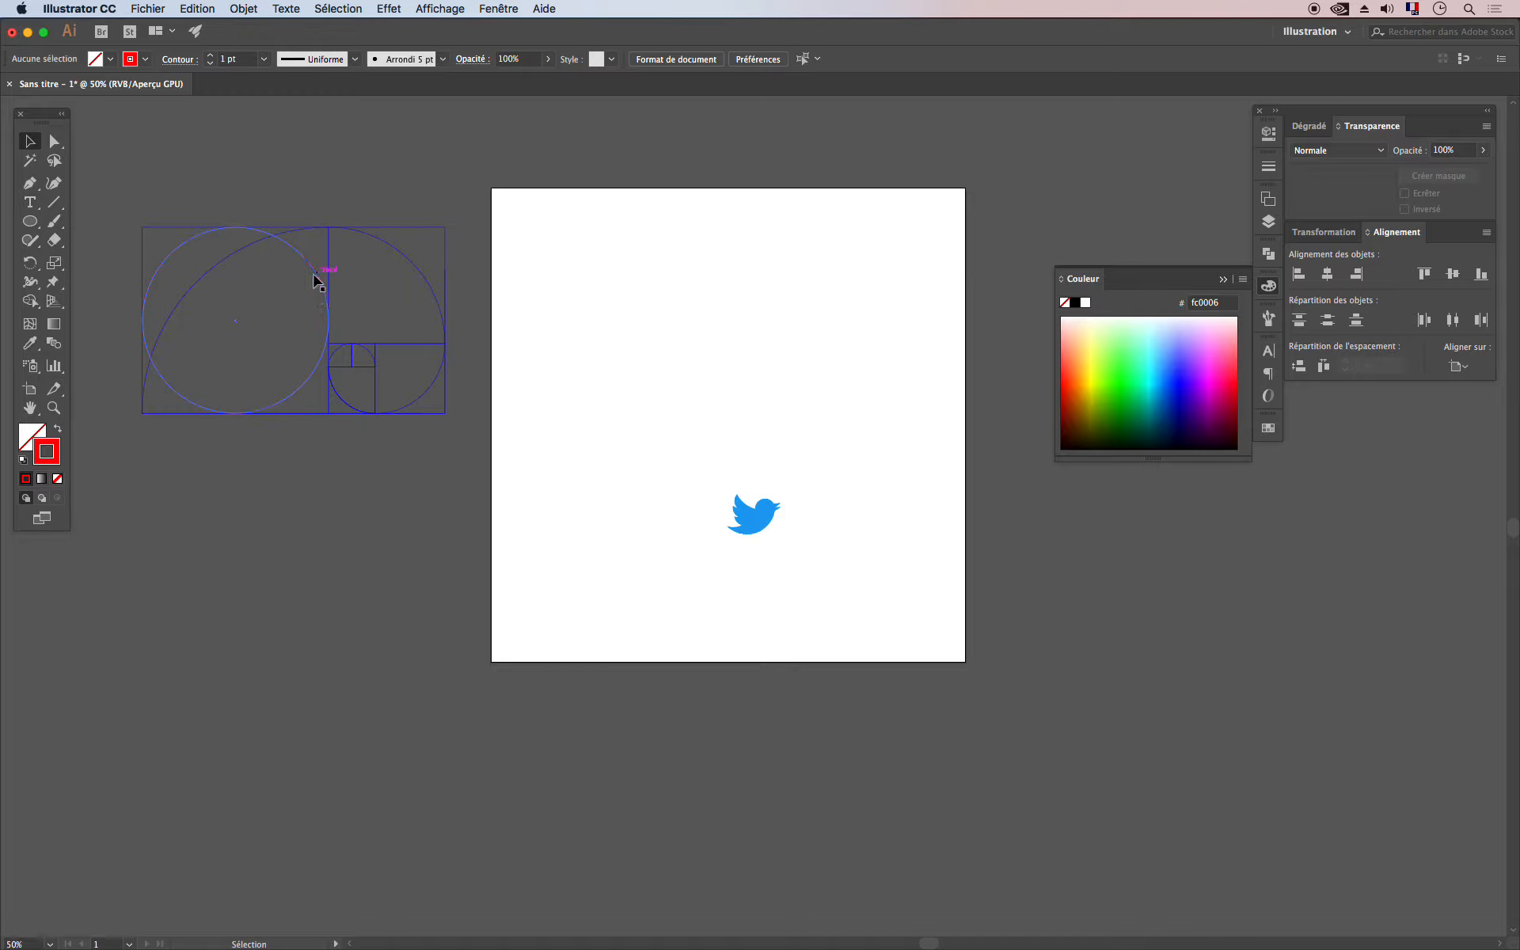
Step: Inscribe red circles of about 294, 177, 118 and 59 px in the successively smaller squares of the spiral
{"action": "left_click", "coordinate": [30, 220]}
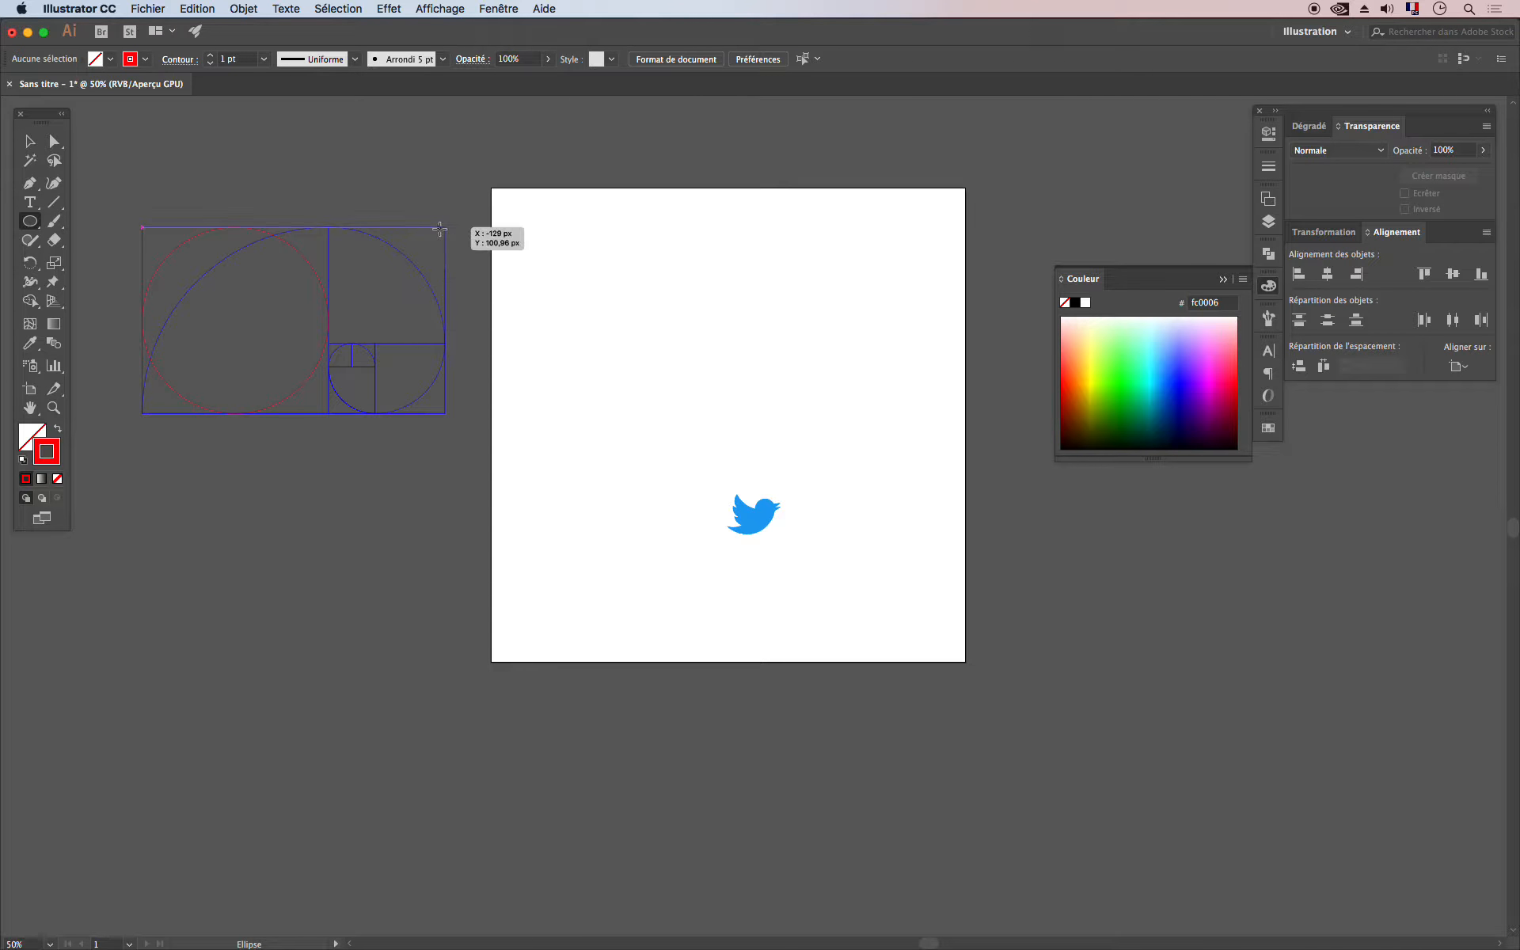
{"action": "scroll", "coordinate": [514, 293], "scroll_direction": "left", "scroll_amount": 8}
{"action": "scroll", "coordinate": [514, 293], "scroll_direction": "up", "scroll_amount": 2}
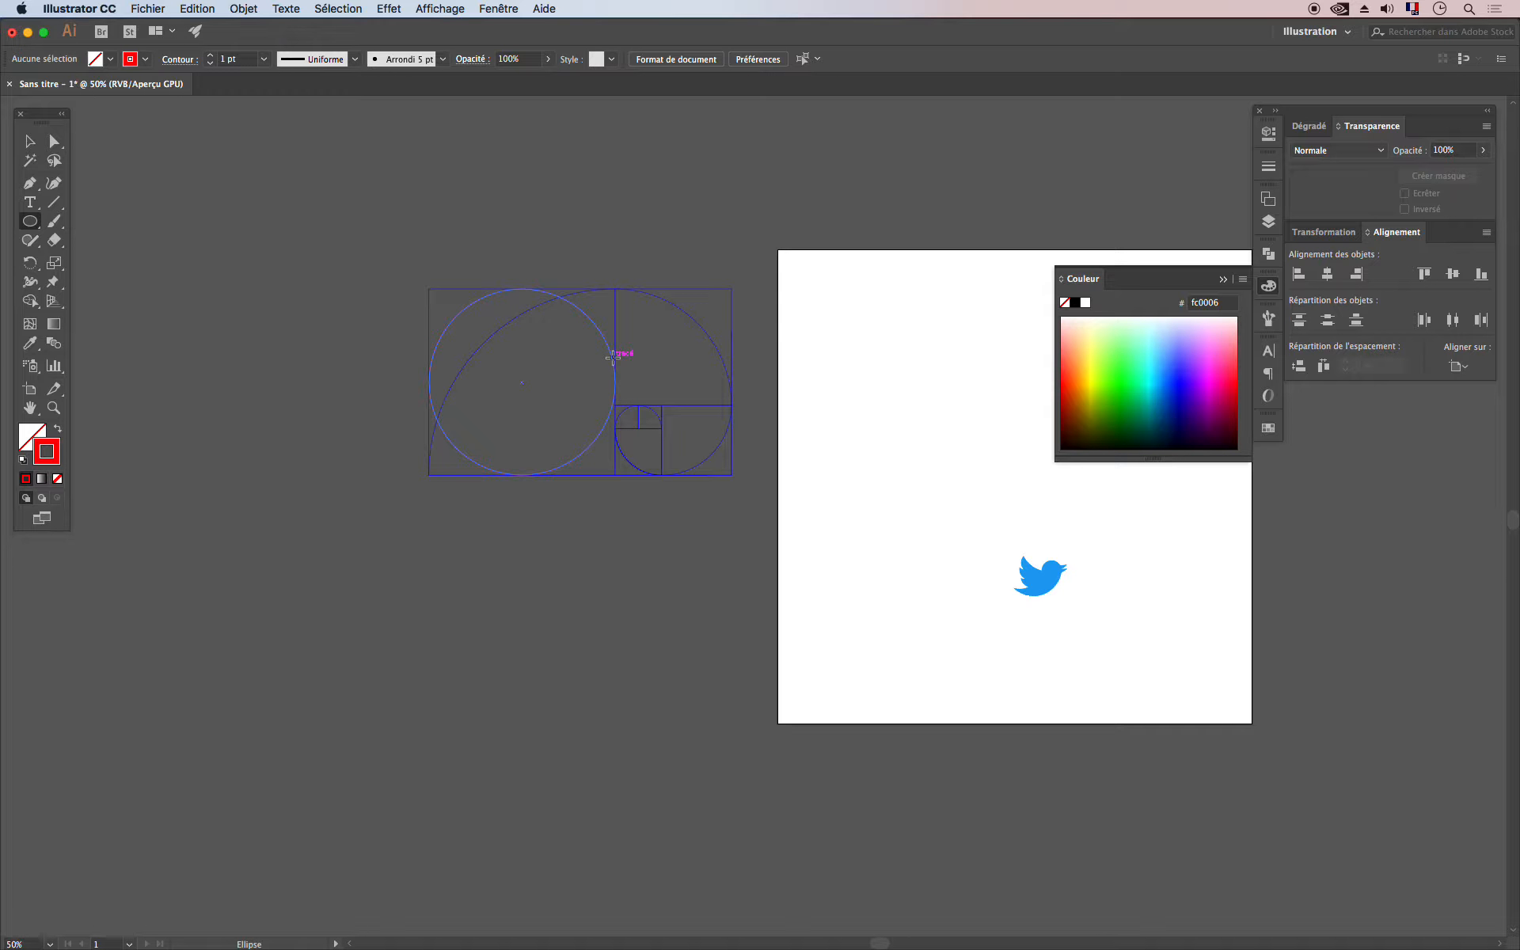
{"action": "key", "text": "super+plus"}
{"action": "left_click_drag", "start_coordinate": [613, 361], "coordinate": [759, 542]}
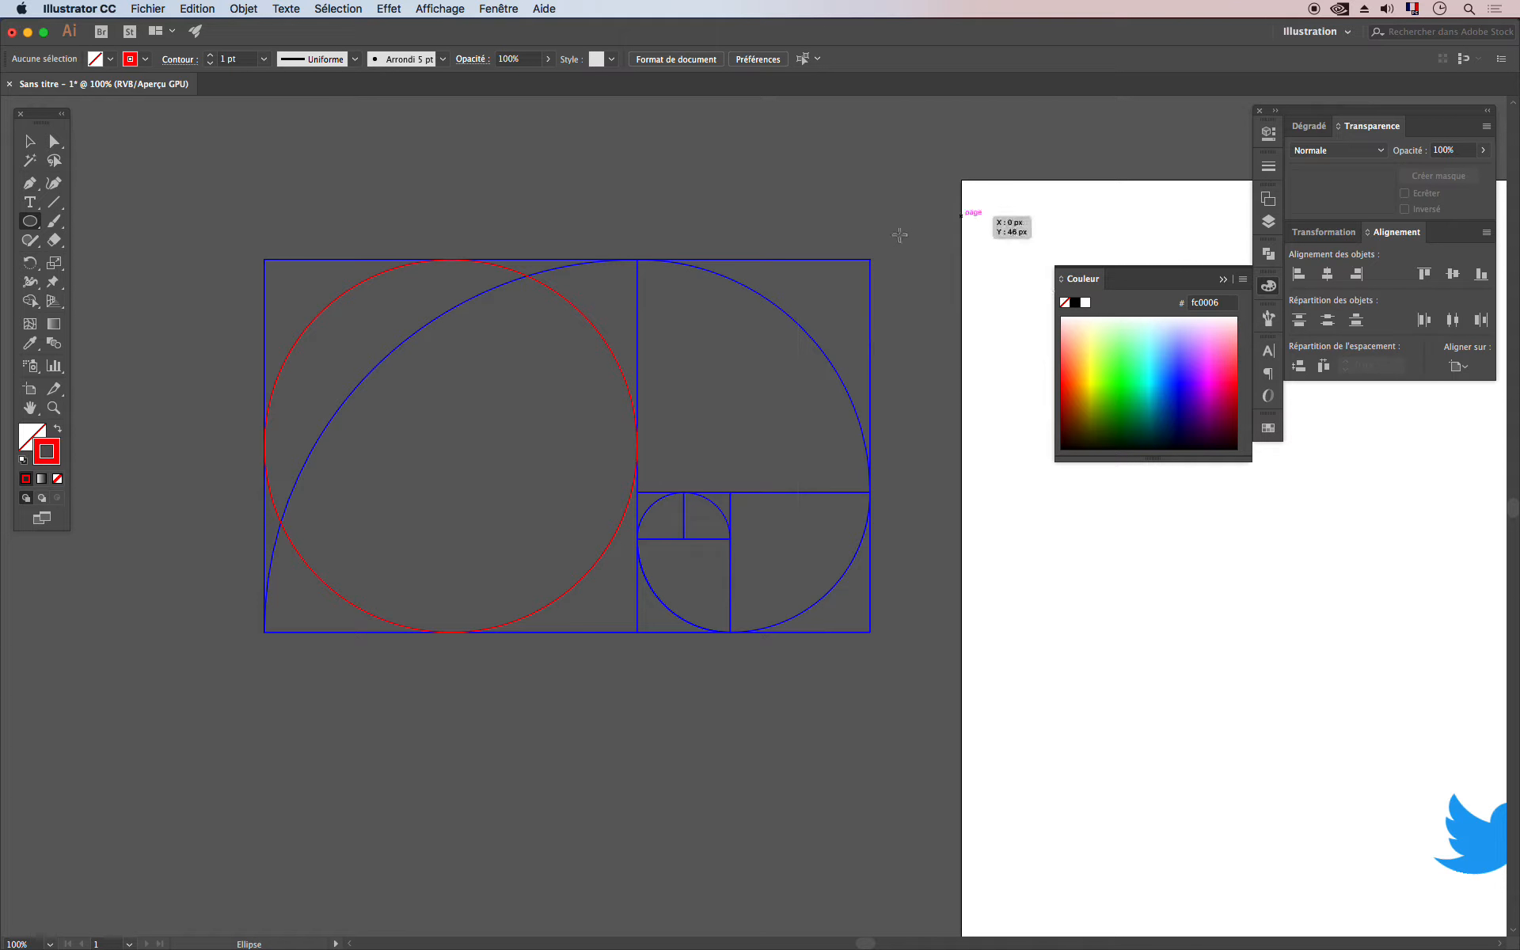
{"action": "left_click_drag", "start_coordinate": [871, 258], "coordinate": [805, 493]}
{"action": "left_click_drag", "start_coordinate": [870, 631], "coordinate": [730, 571]}
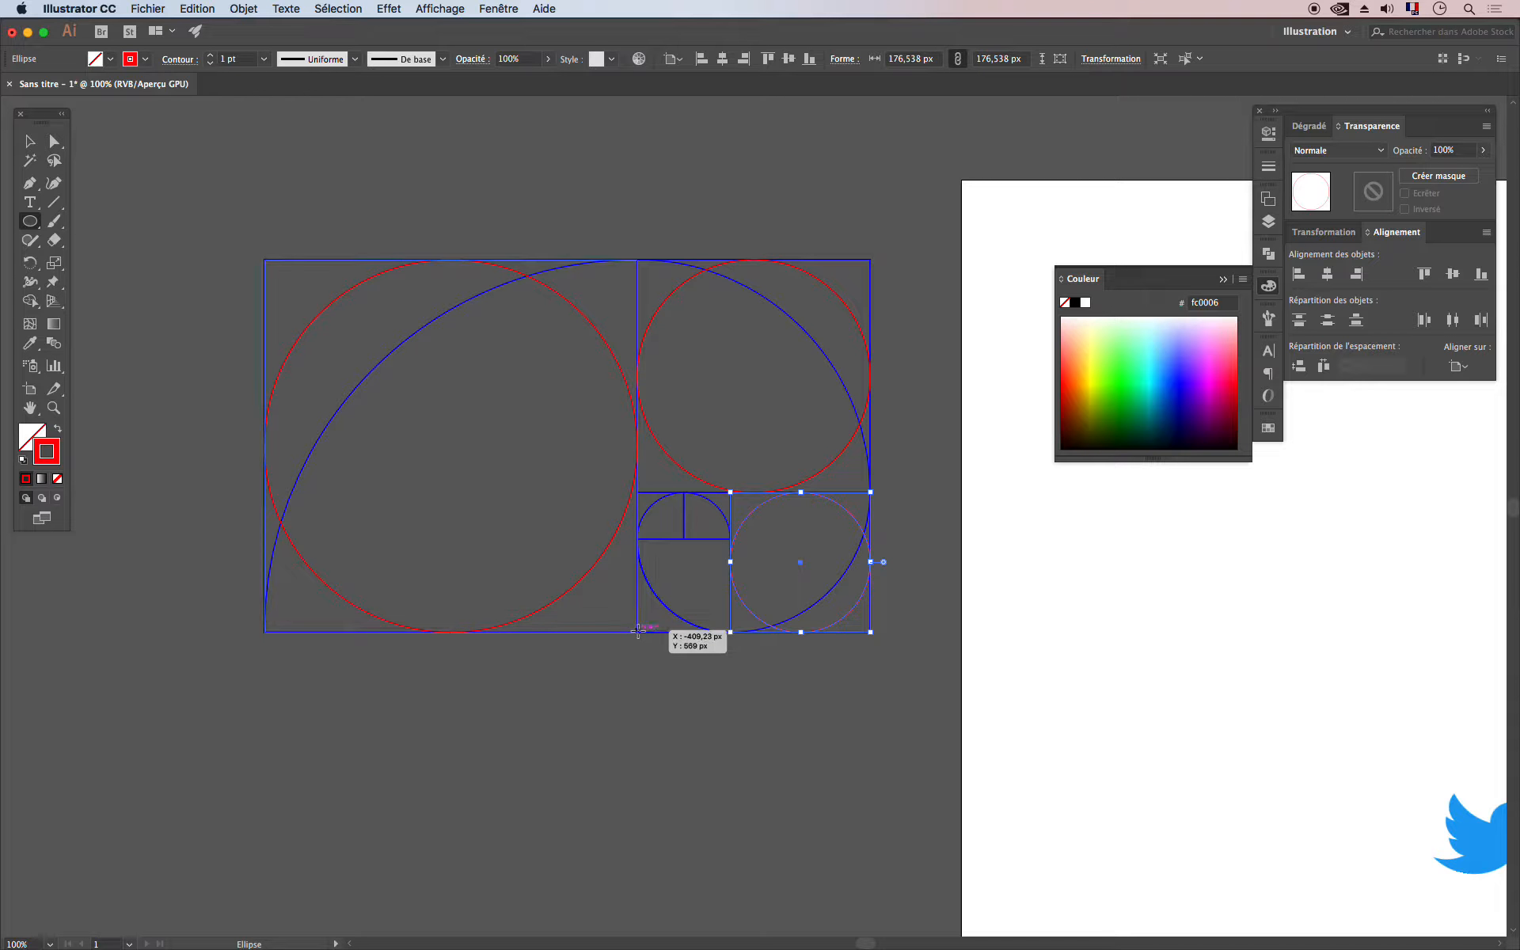
{"action": "left_click_drag", "start_coordinate": [637, 632], "coordinate": [730, 606]}
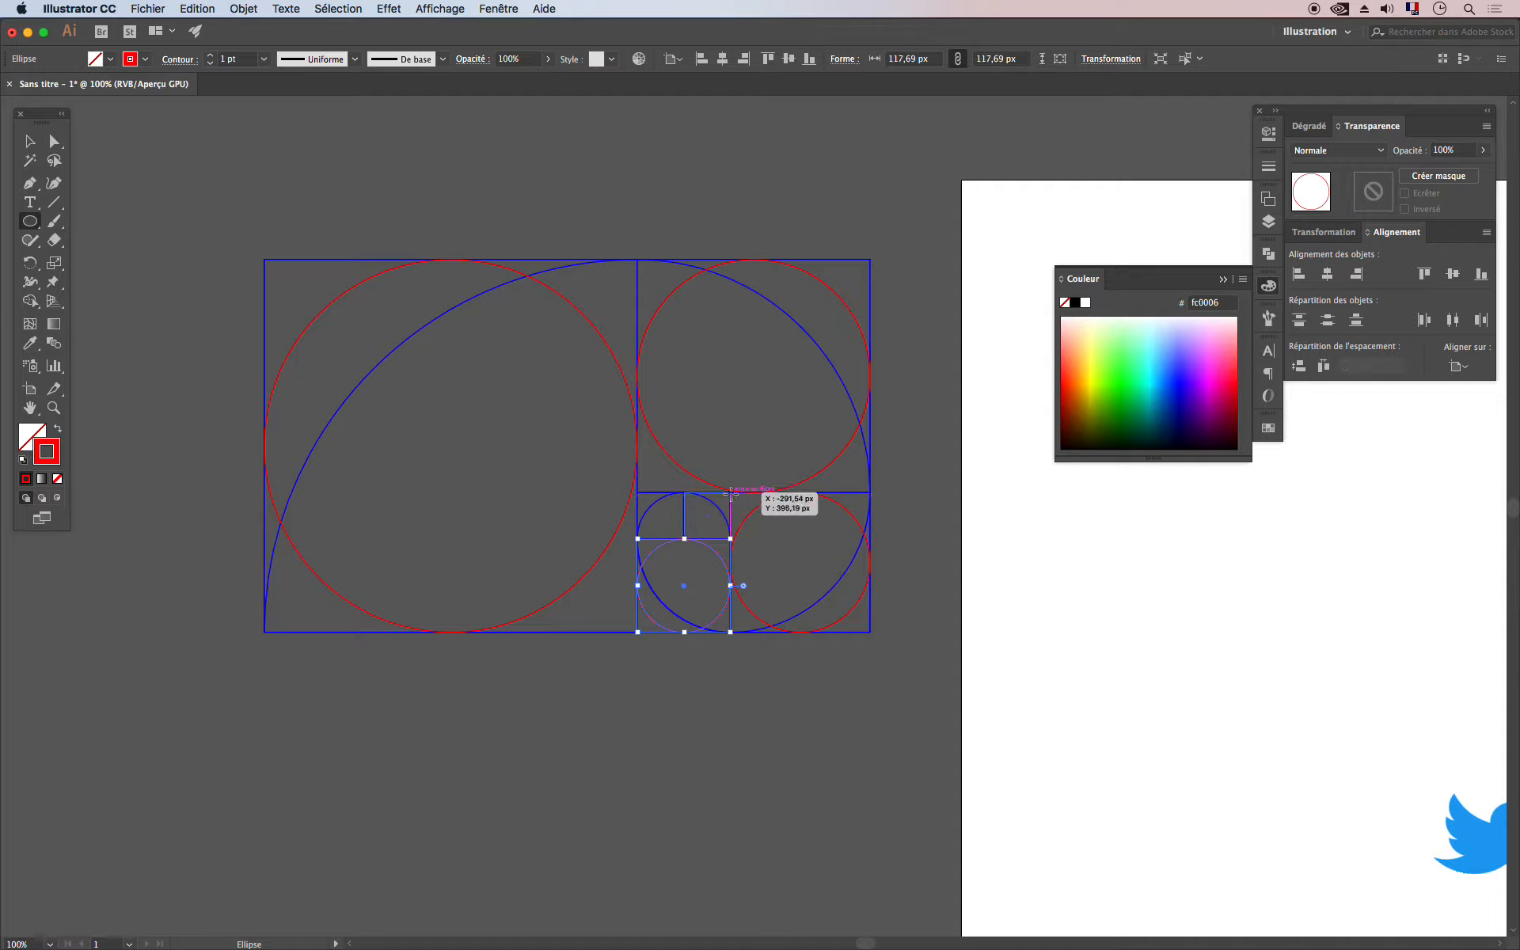
{"action": "left_click_drag", "start_coordinate": [730, 492], "coordinate": [684, 530]}
{"action": "left_click", "coordinate": [29, 141]}
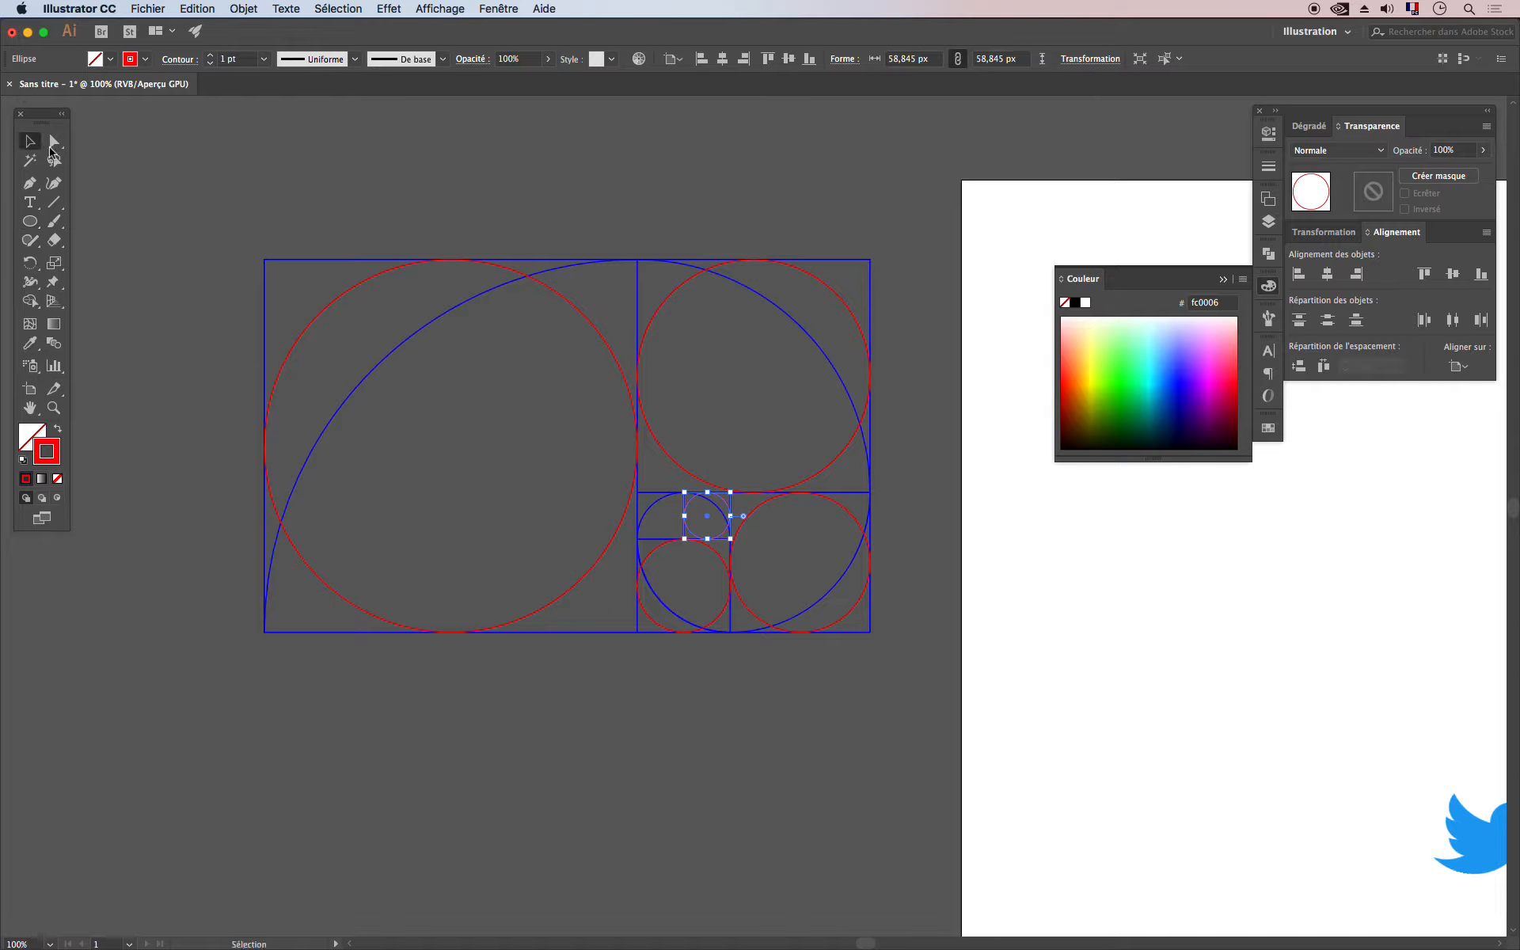
{"action": "left_click", "coordinate": [346, 190]}
Step: Move the five red circles out of their squares into the empty space below the spiral
{"action": "scroll", "coordinate": [816, 558], "scroll_direction": "down", "scroll_amount": 2}
{"action": "scroll", "coordinate": [816, 558], "scroll_direction": "right", "scroll_amount": 3}
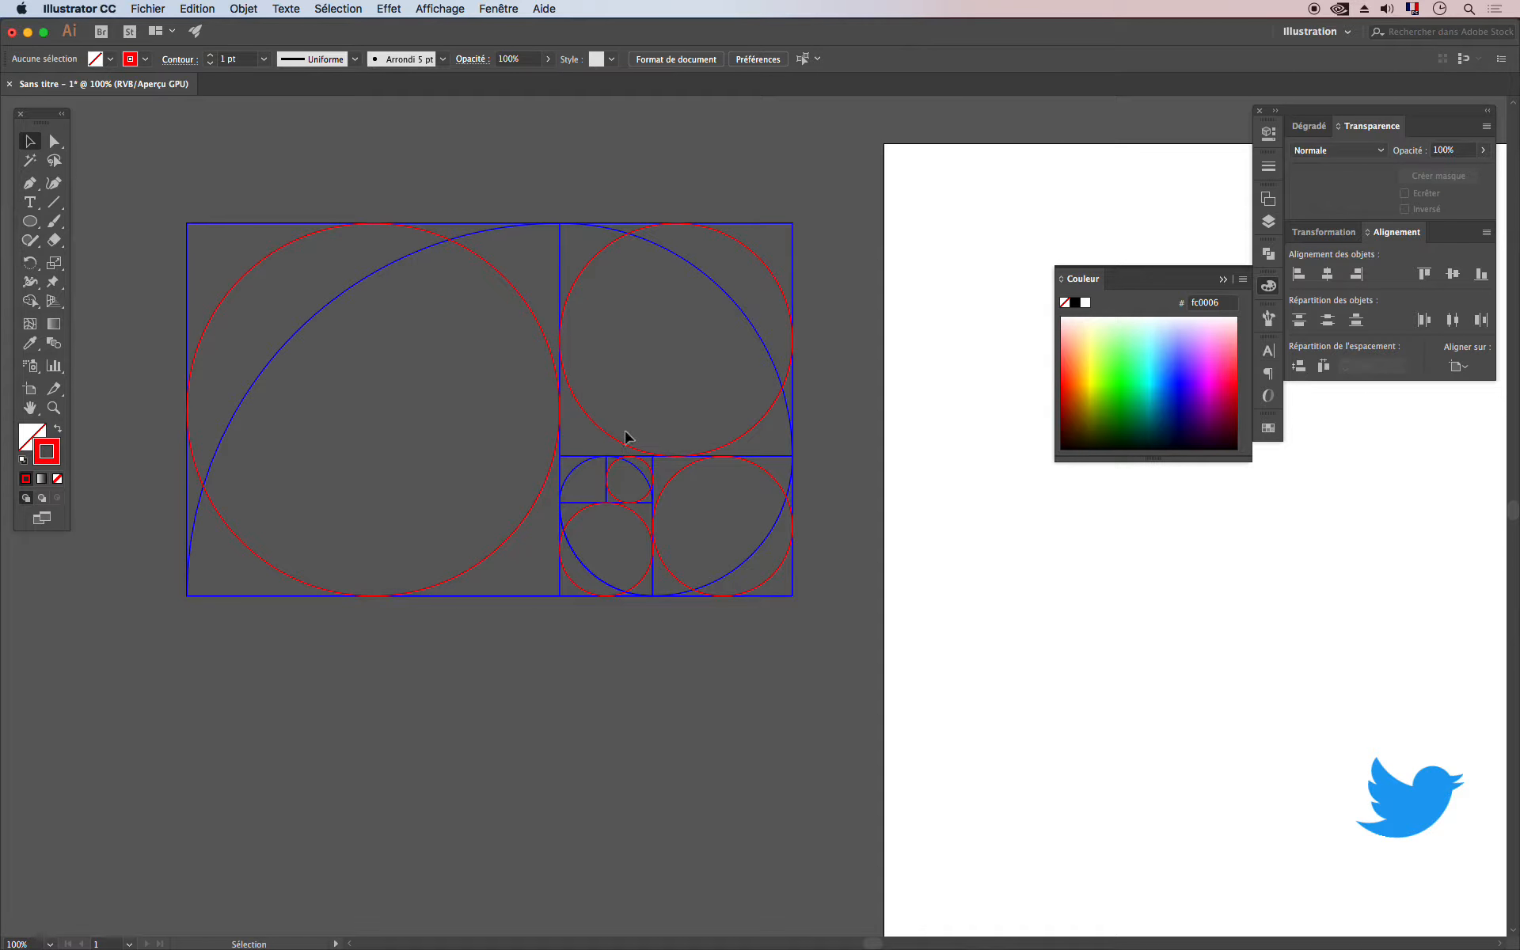
{"action": "scroll", "coordinate": [602, 411], "scroll_direction": "down", "scroll_amount": 4}
{"action": "scroll", "coordinate": [602, 412], "scroll_direction": "right", "scroll_amount": 1}
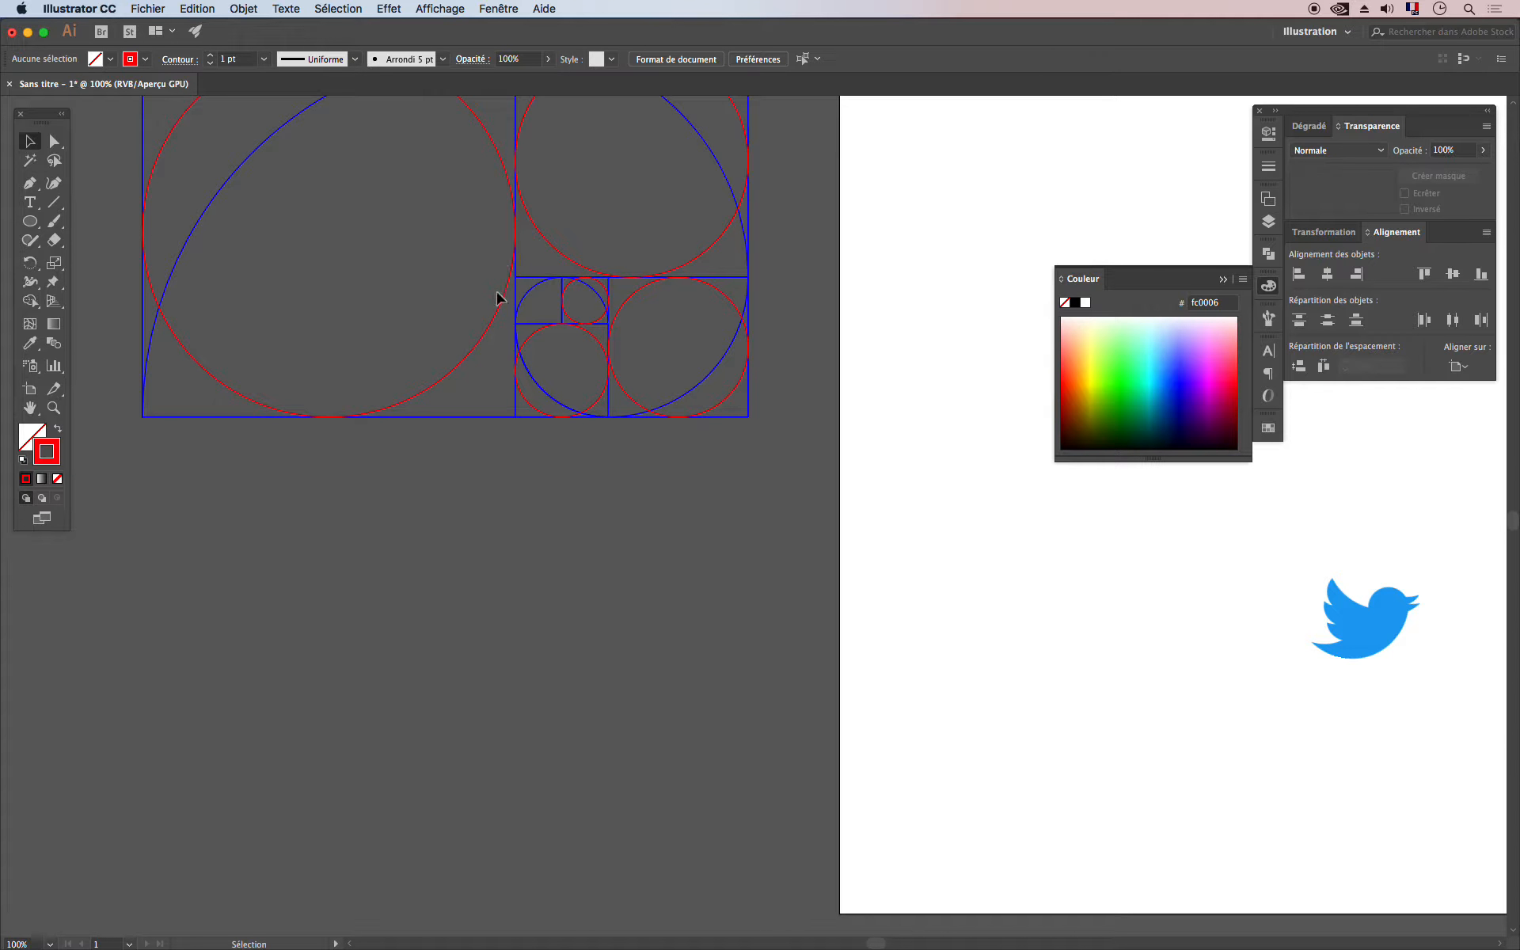
{"action": "left_click_drag", "start_coordinate": [509, 305], "coordinate": [627, 695]}
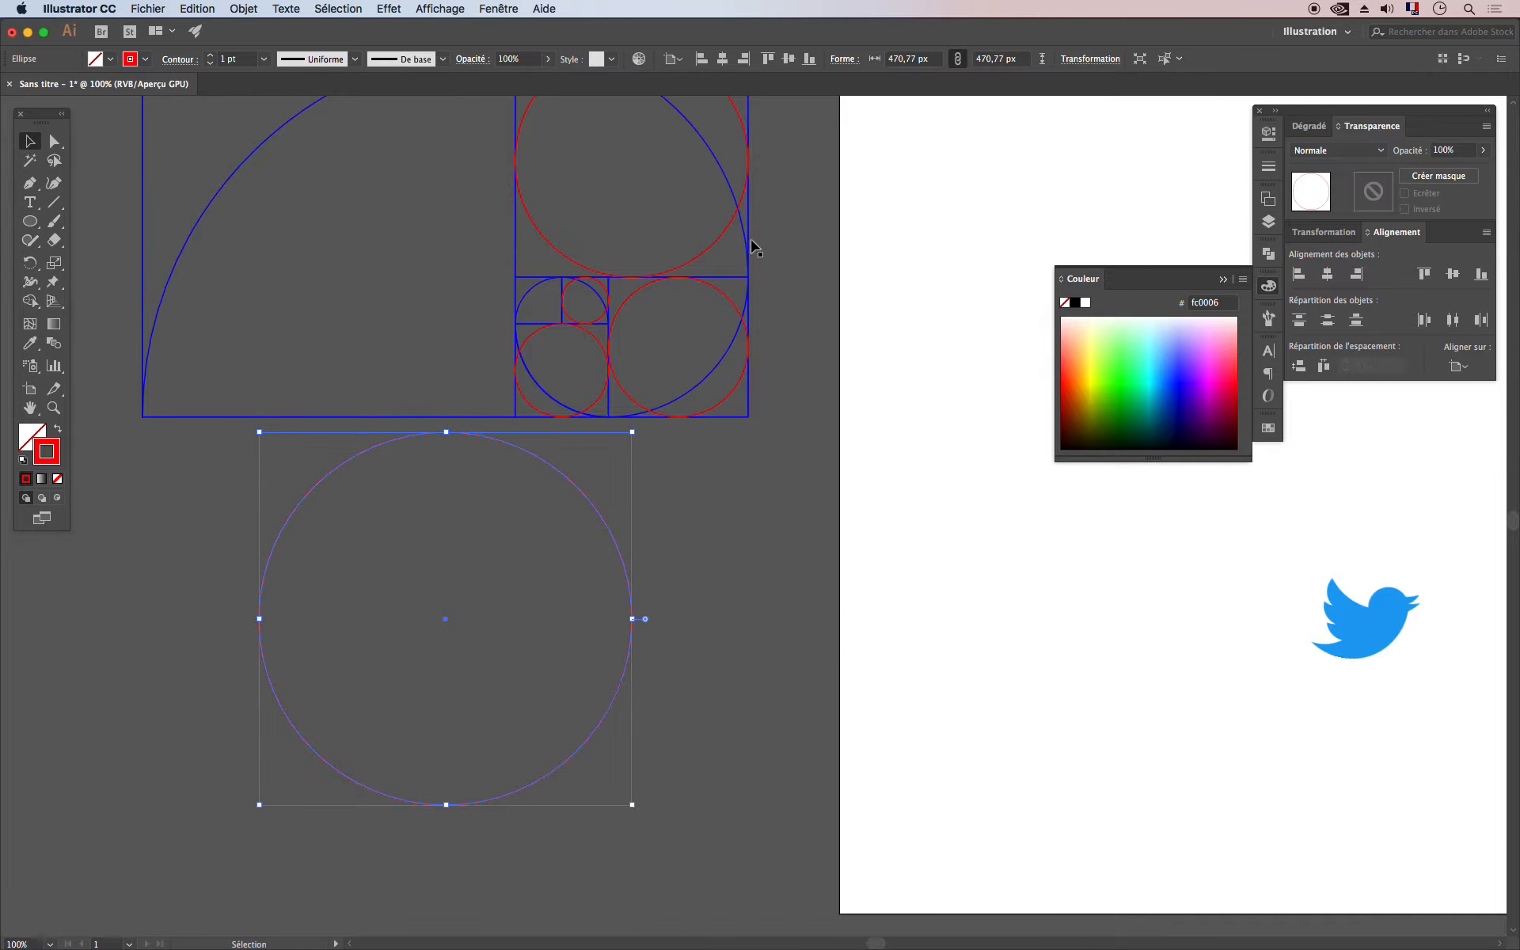
{"action": "left_click_drag", "start_coordinate": [724, 242], "coordinate": [576, 643]}
{"action": "left_click_drag", "start_coordinate": [723, 409], "coordinate": [442, 784]}
{"action": "left_click_drag", "start_coordinate": [602, 409], "coordinate": [442, 742]}
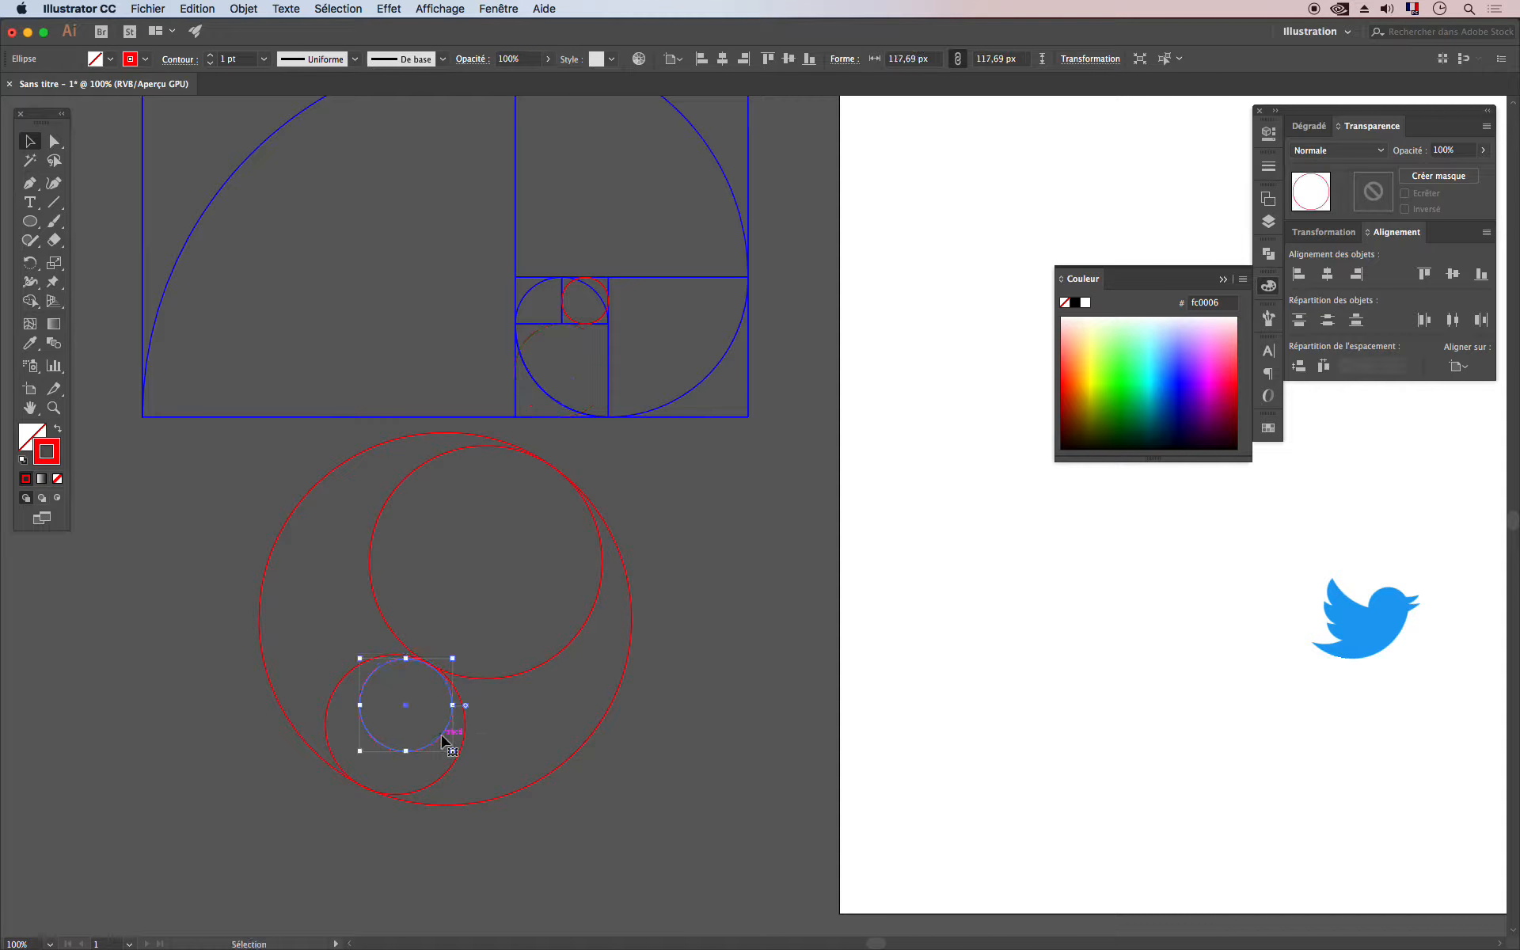
{"action": "left_click_drag", "start_coordinate": [603, 320], "coordinate": [393, 787]}
{"action": "left_click", "coordinate": [709, 760]}
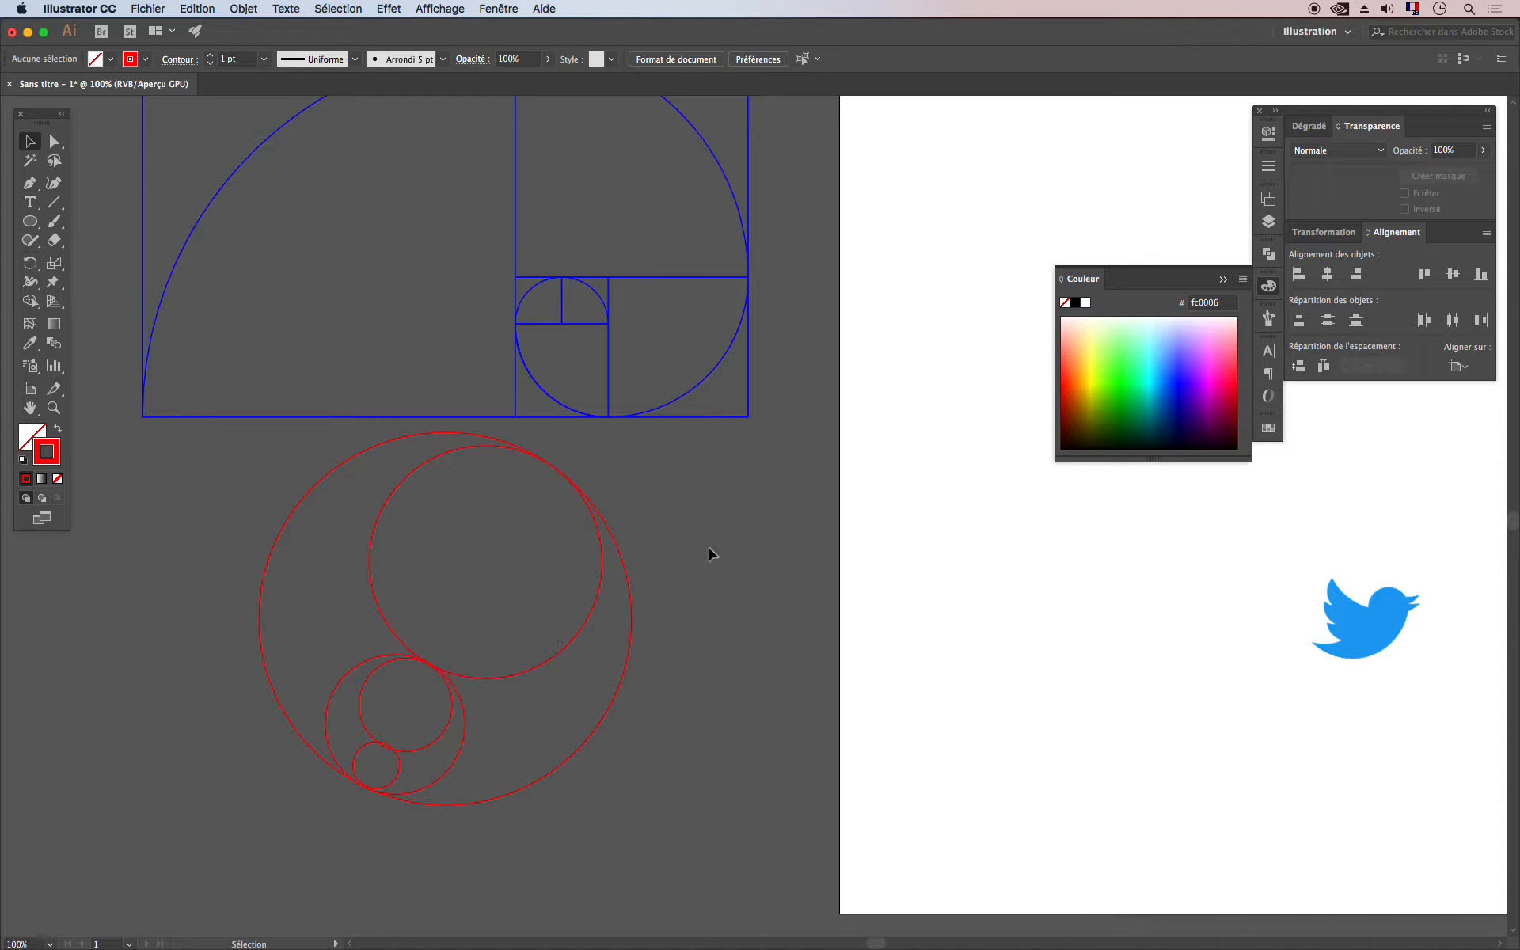
Step: Select the five red circles and align their centres horizontally and vertically to make them concentric
{"action": "left_click", "coordinate": [400, 793]}
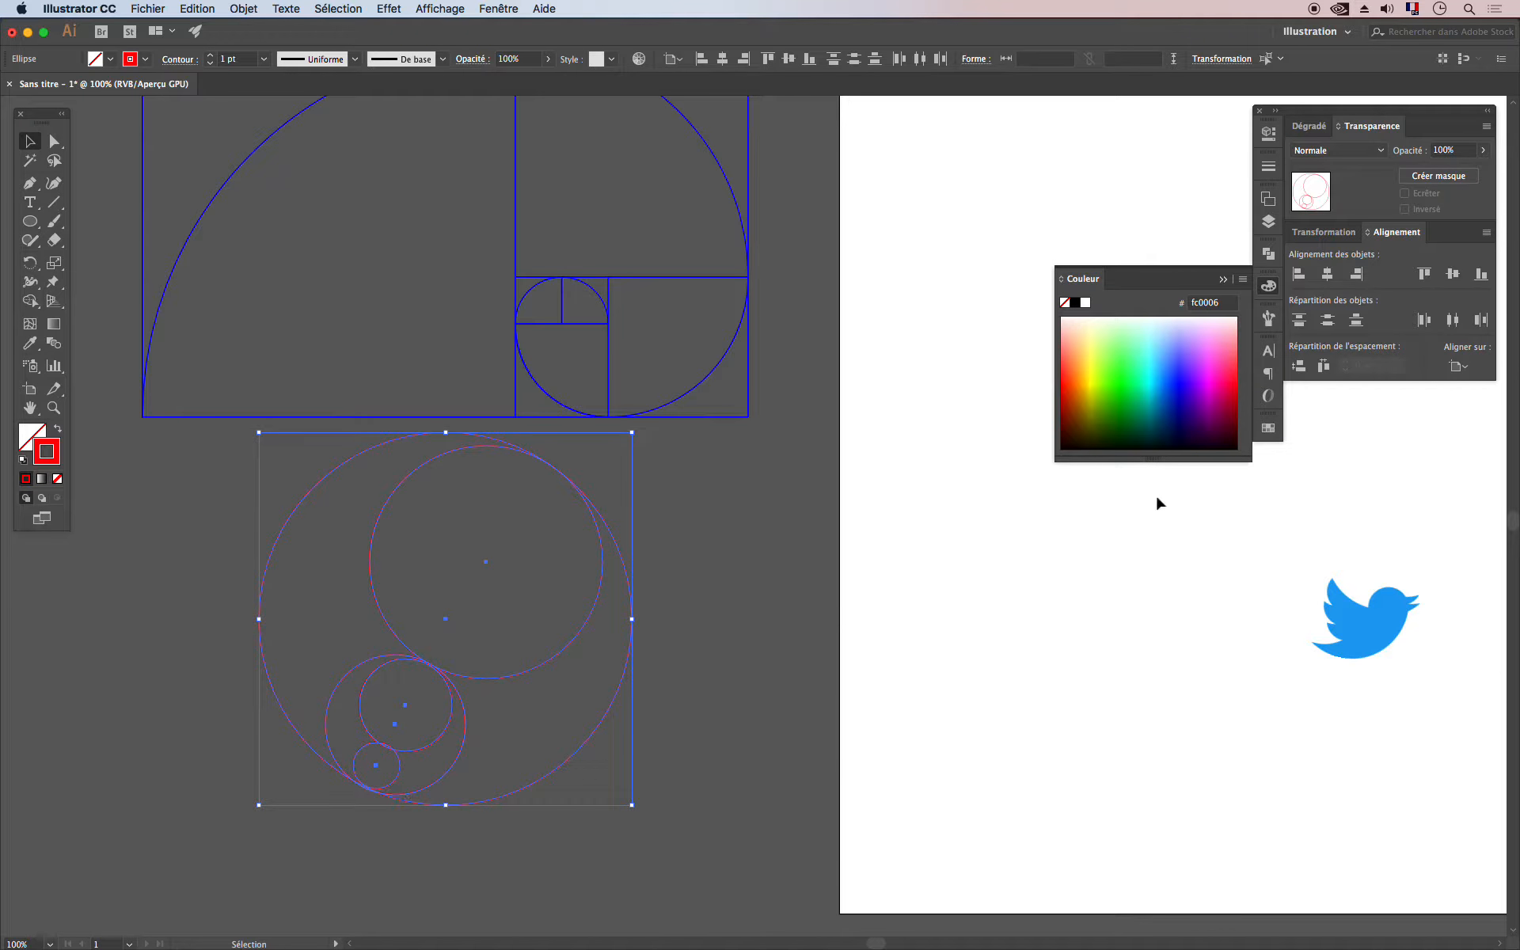
{"action": "left_click", "coordinate": [1335, 274]}
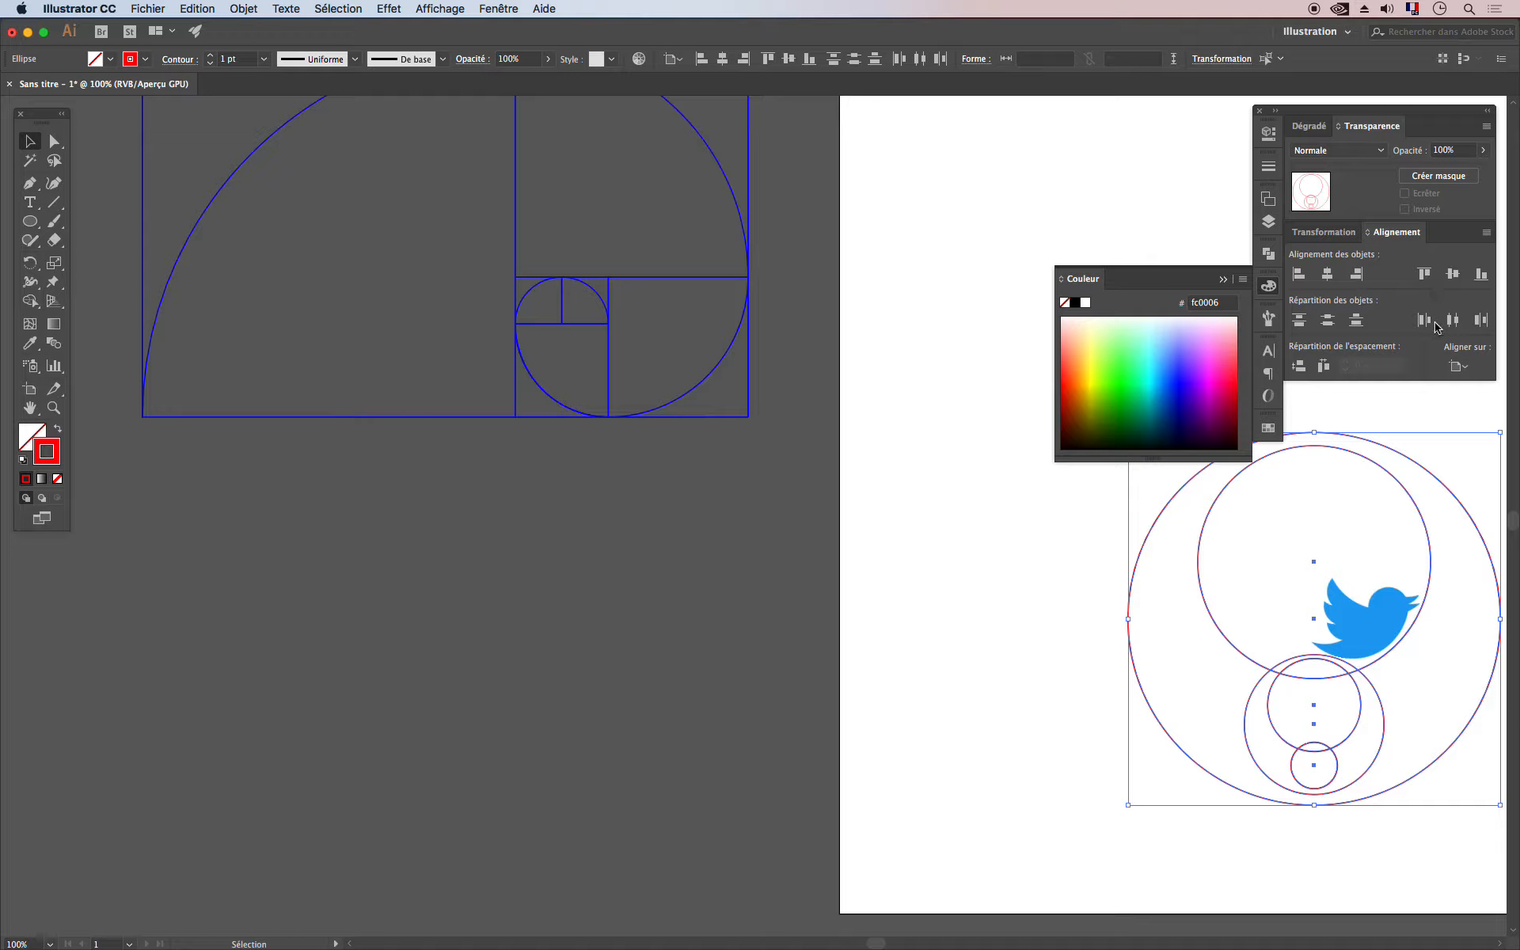
{"action": "left_click", "coordinate": [1454, 274]}
Step: Move the concentric circles over the artboard's left edge and shift the bird further right and down
{"action": "left_click_drag", "start_coordinate": [1419, 493], "coordinate": [561, 717]}
{"action": "scroll", "coordinate": [858, 597], "scroll_direction": "right", "scroll_amount": 5}
{"action": "scroll", "coordinate": [859, 597], "scroll_direction": "down", "scroll_amount": 3}
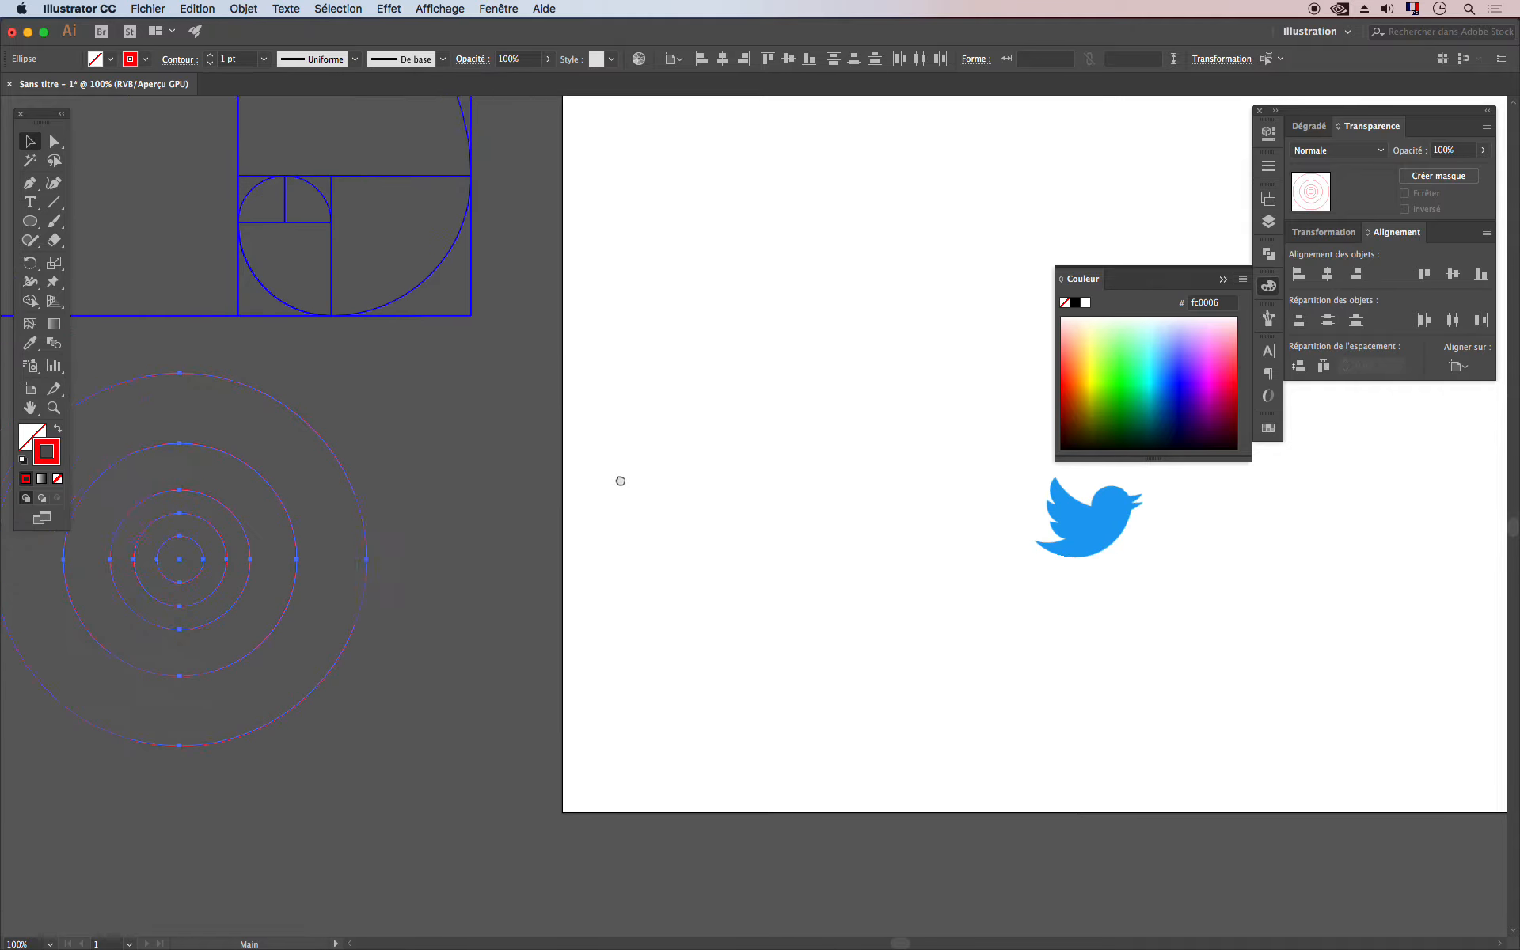
{"action": "left_click_drag", "start_coordinate": [427, 491], "coordinate": [881, 514]}
{"action": "scroll", "coordinate": [1042, 553], "scroll_direction": "right", "scroll_amount": 5}
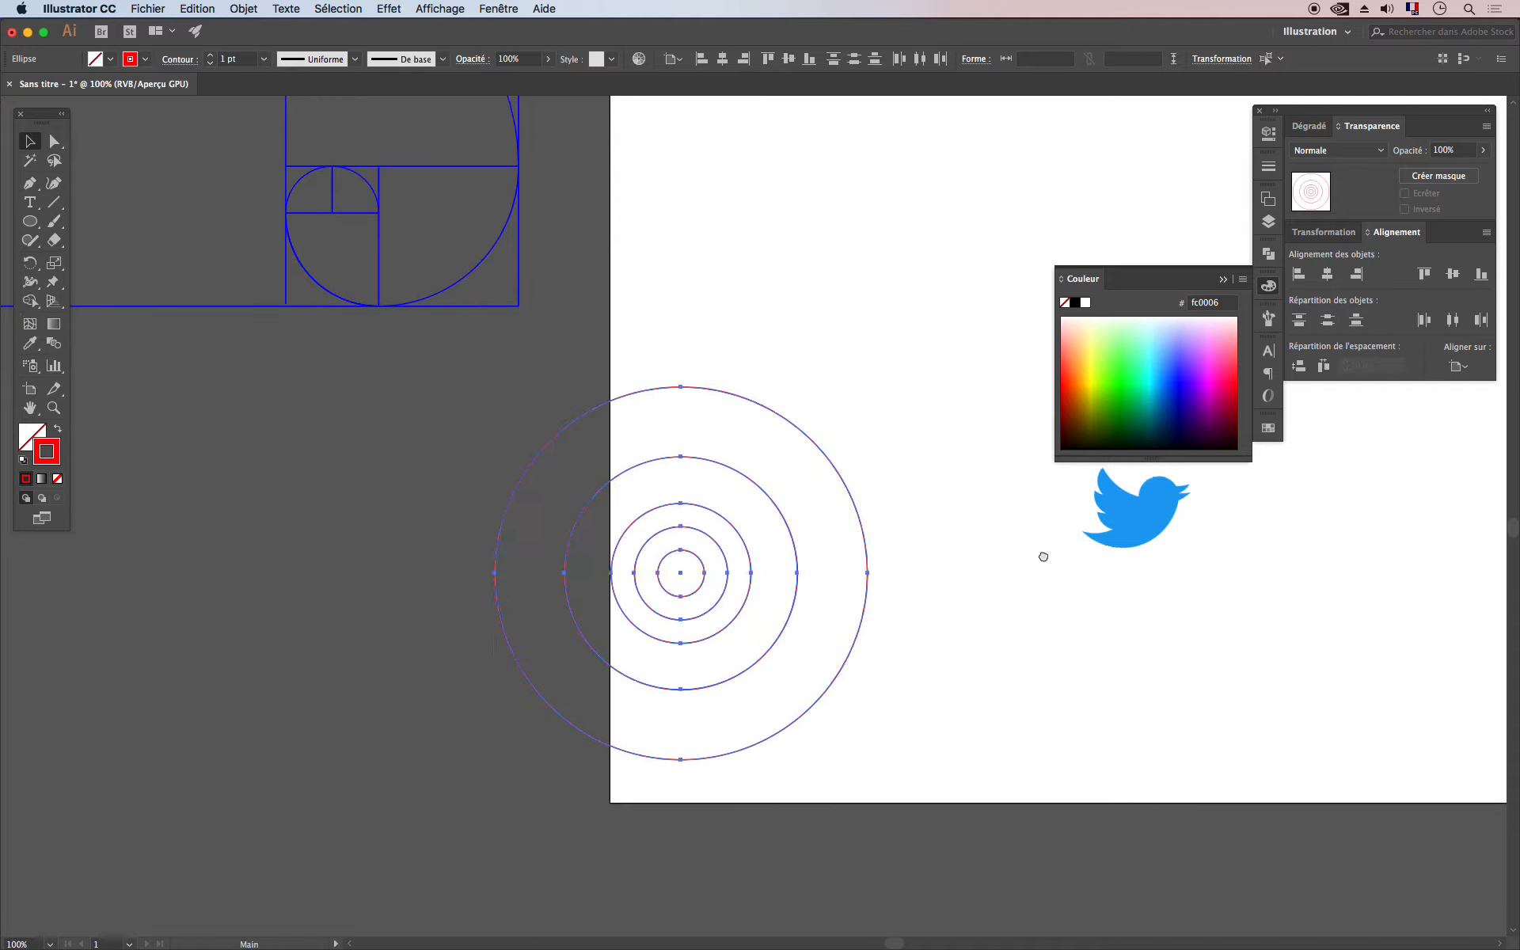
{"action": "scroll", "coordinate": [1042, 553], "scroll_direction": "down", "scroll_amount": 2}
{"action": "left_click_drag", "start_coordinate": [819, 415], "coordinate": [888, 476]}
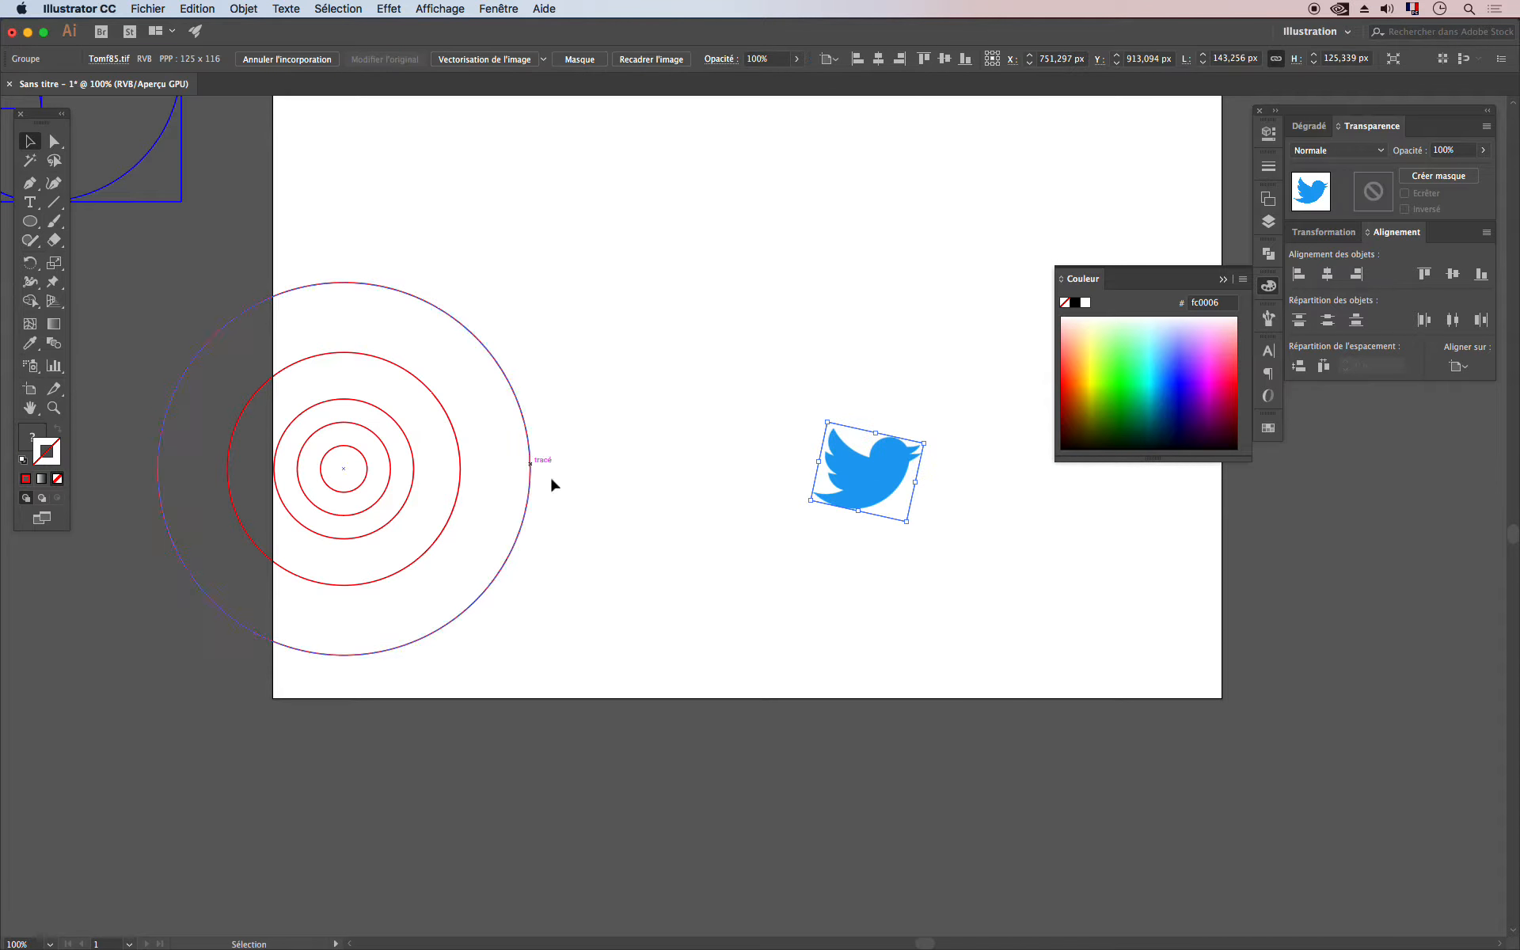
{"action": "left_click", "coordinate": [524, 407]}
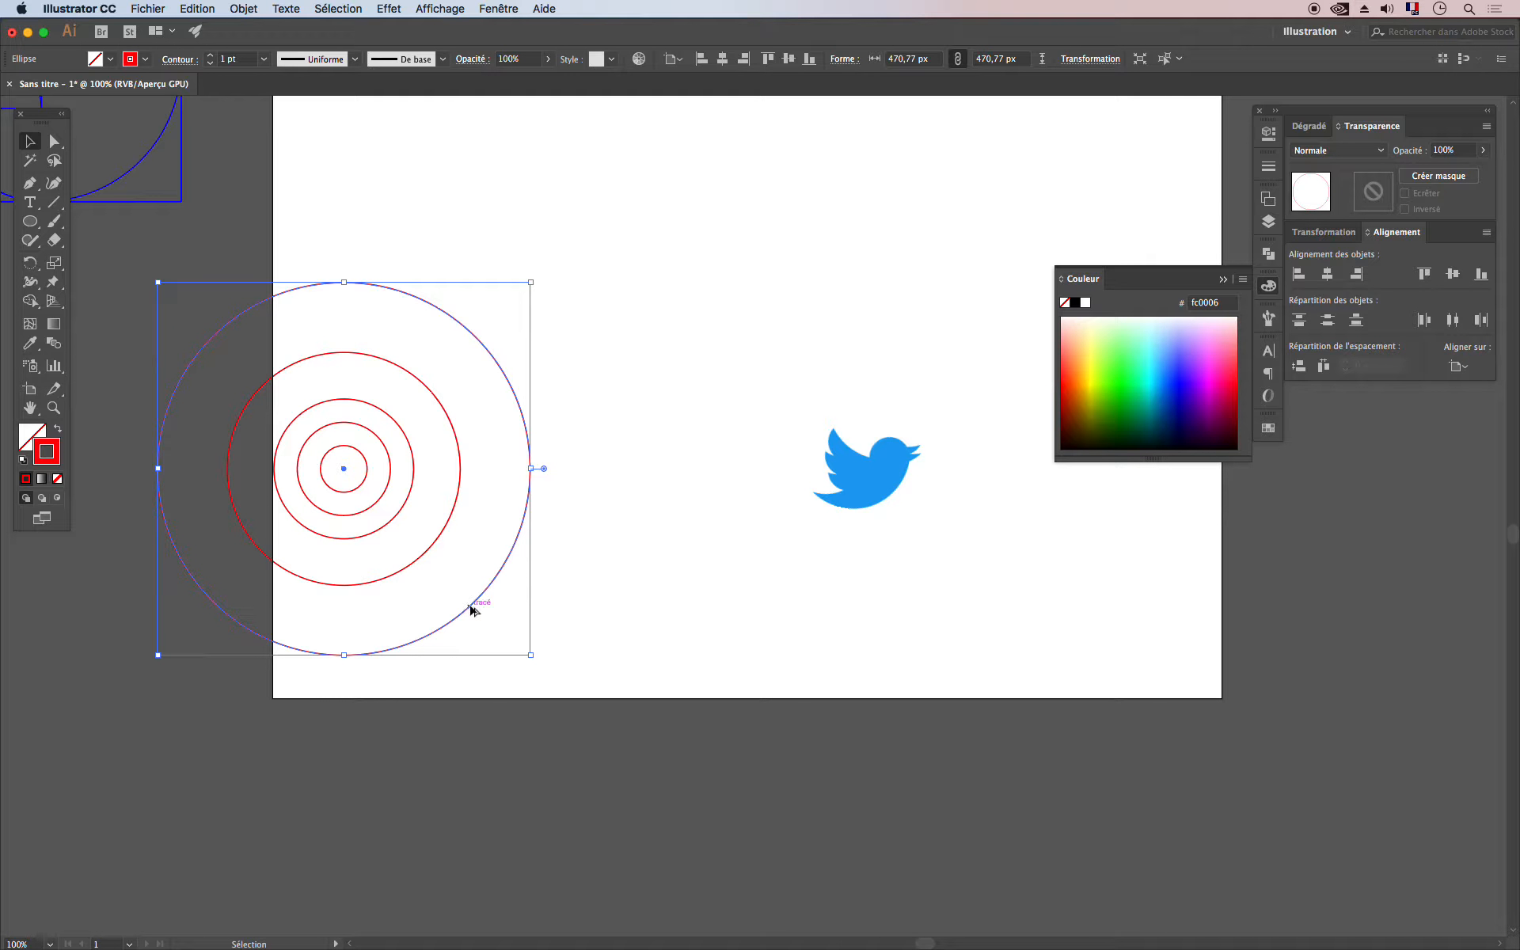
{"action": "left_click_drag", "start_coordinate": [478, 602], "coordinate": [552, 602]}
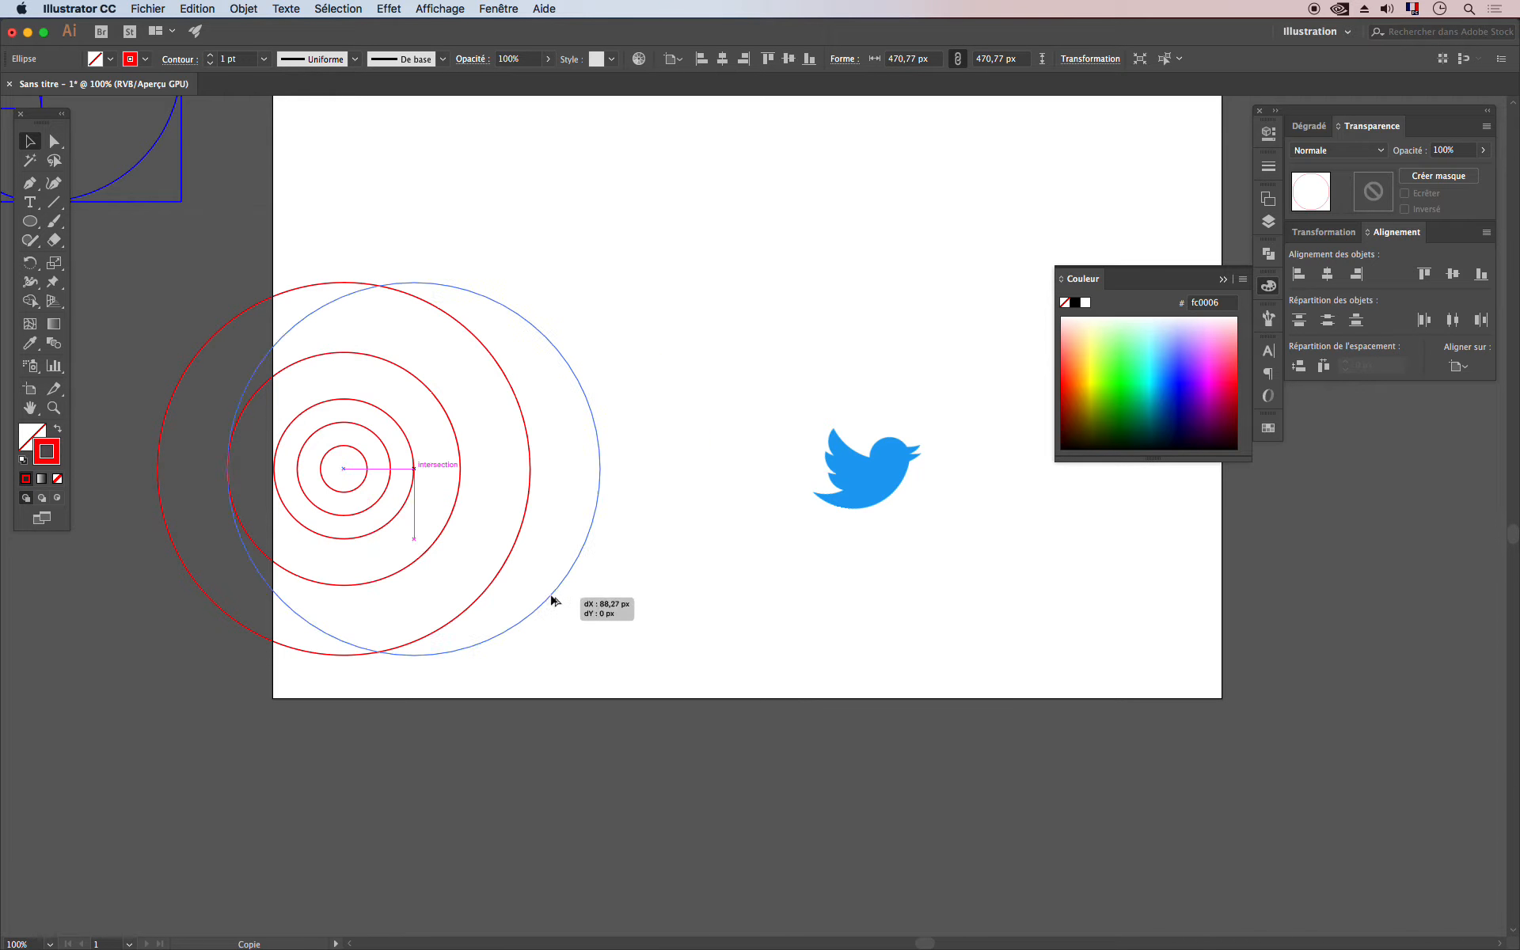
{"action": "key", "text": "Delete"}
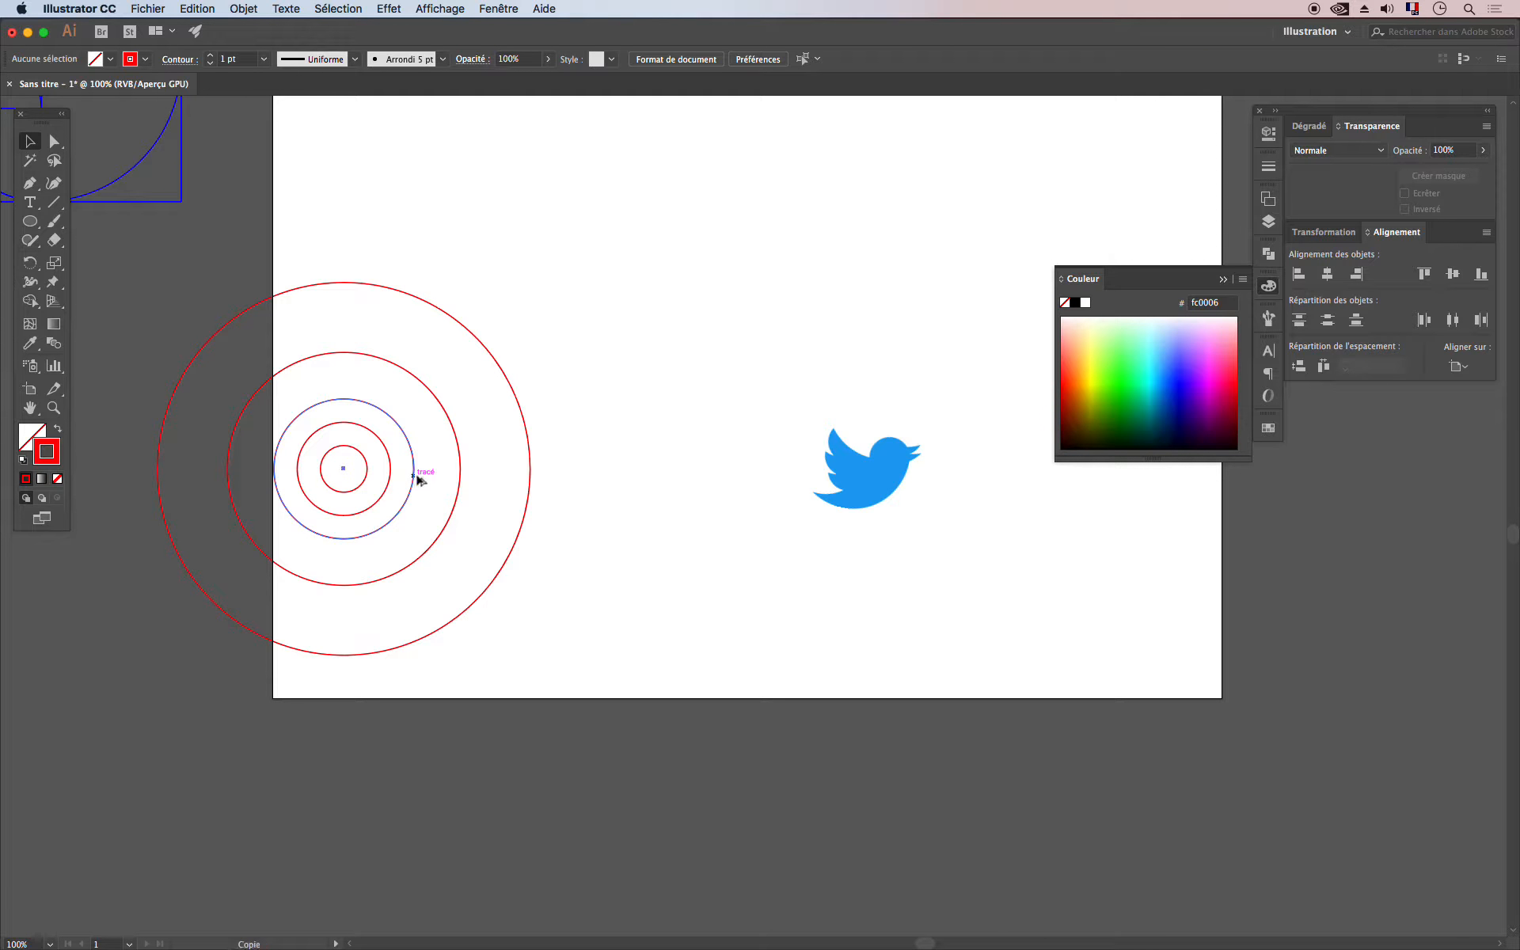
Step: Duplicate the 177 px and 294 px circles side by side in the space above, and place a copy of the 118 px circle over the bird
{"action": "left_click_drag", "start_coordinate": [417, 480], "coordinate": [633, 220]}
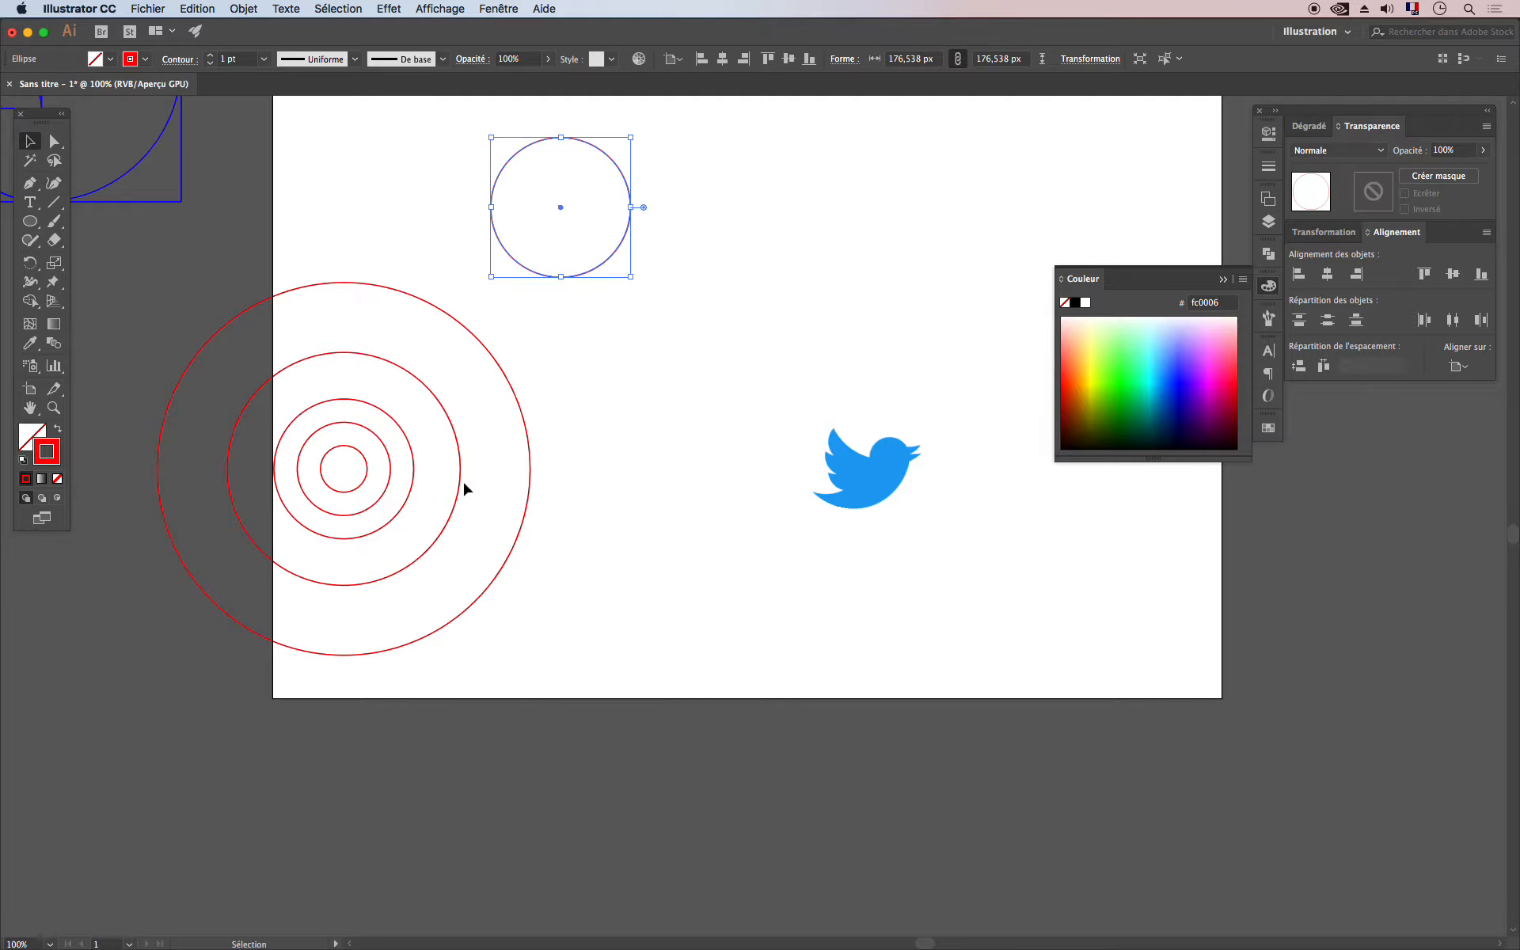
{"action": "left_click_drag", "start_coordinate": [462, 487], "coordinate": [669, 217]}
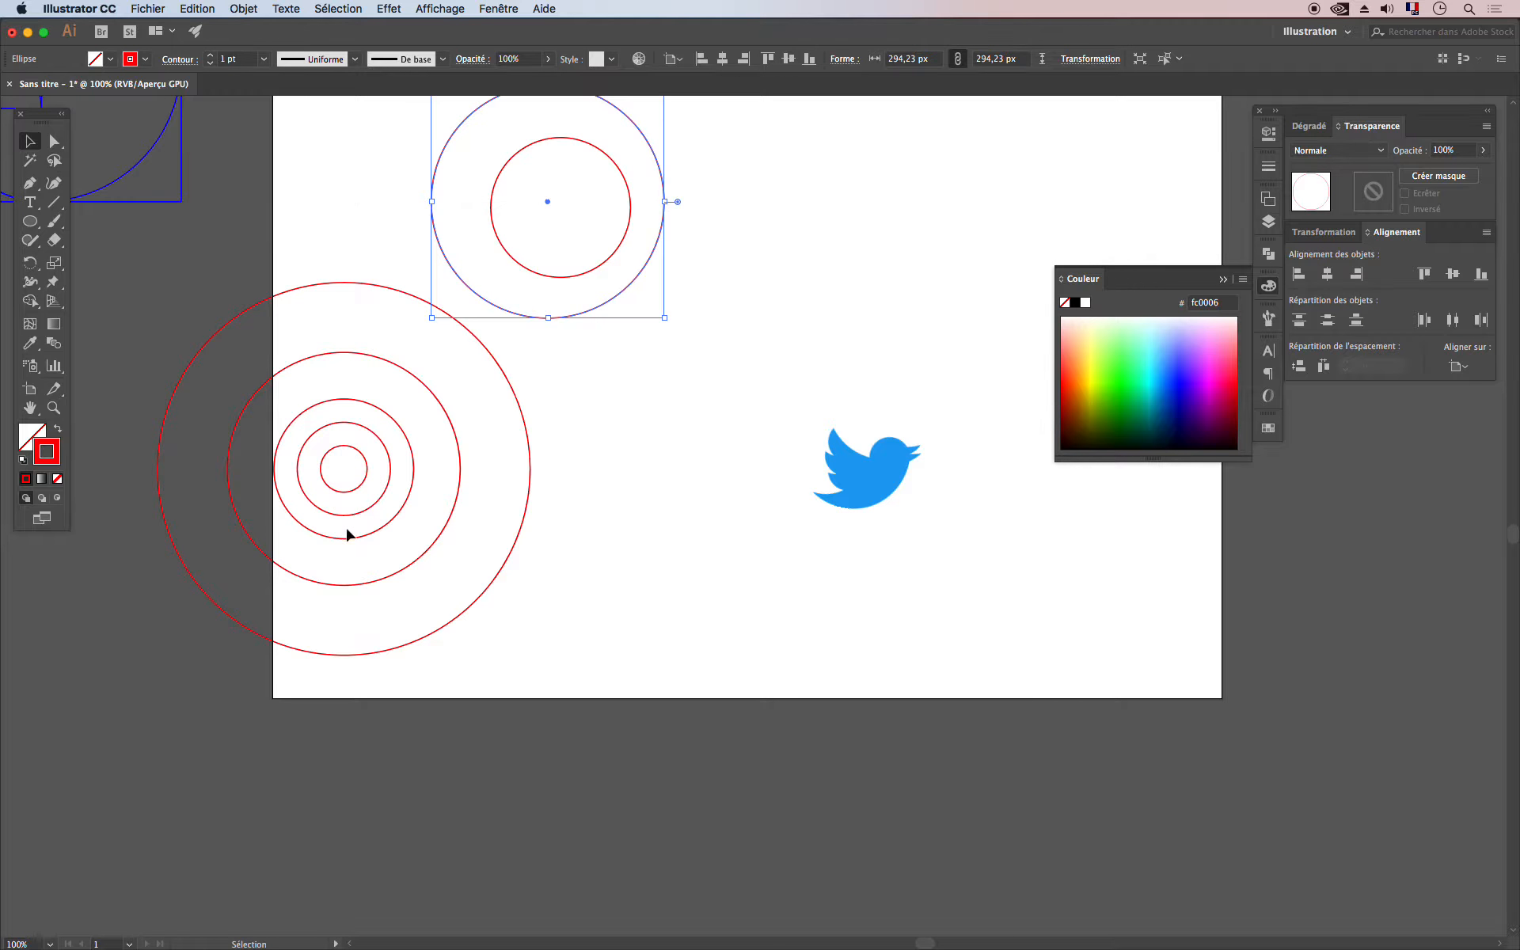
{"action": "left_click_drag", "start_coordinate": [377, 511], "coordinate": [882, 502]}
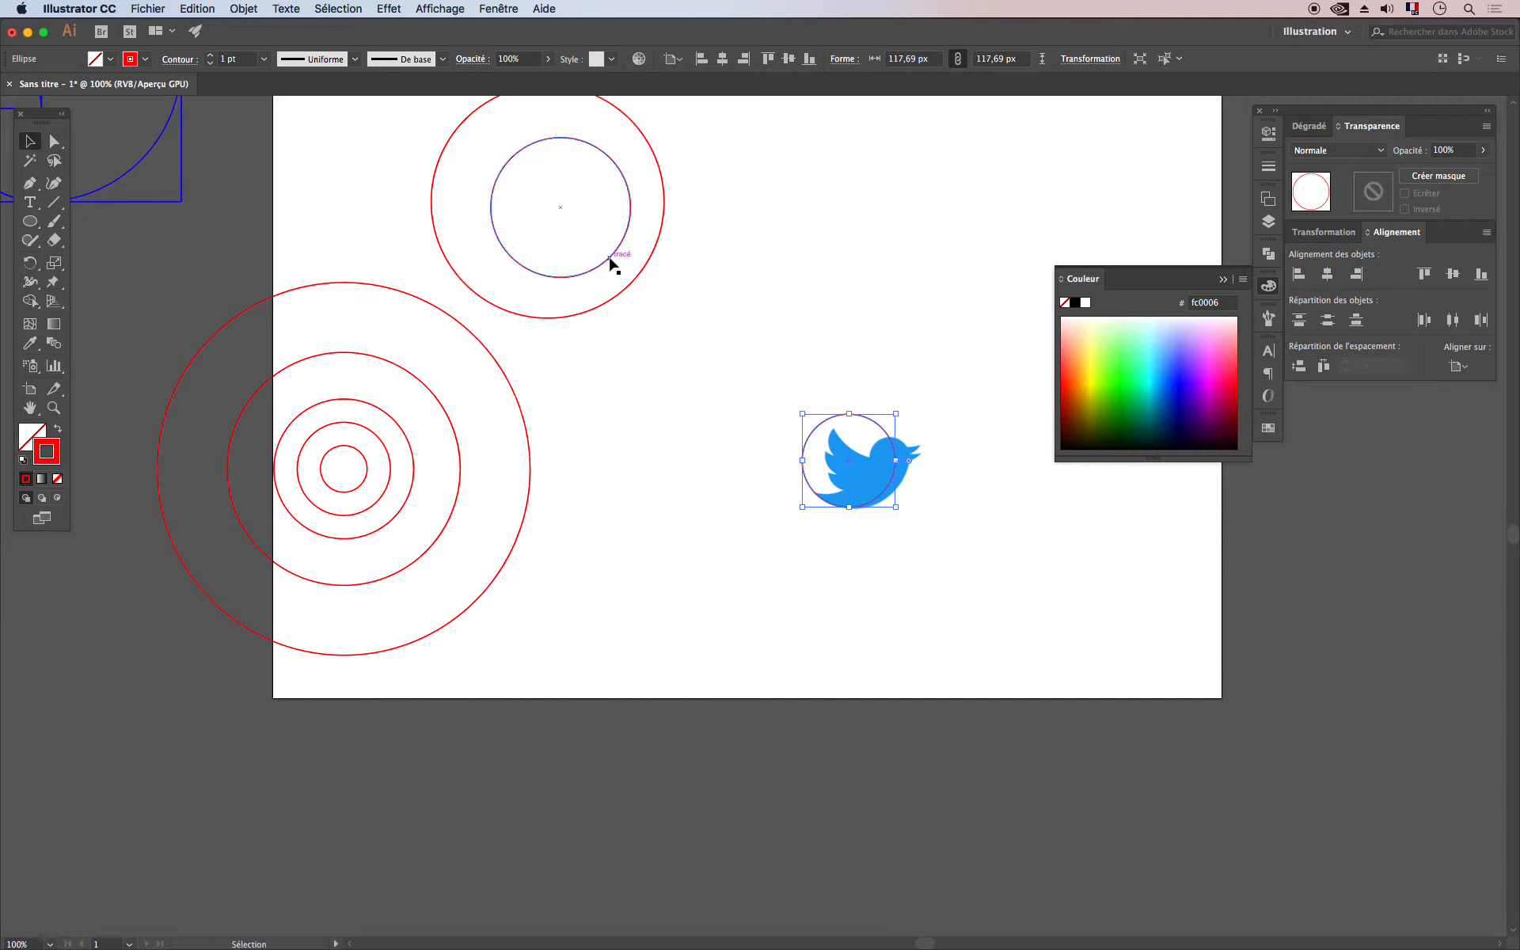
{"action": "left_click_drag", "start_coordinate": [611, 260], "coordinate": [582, 293]}
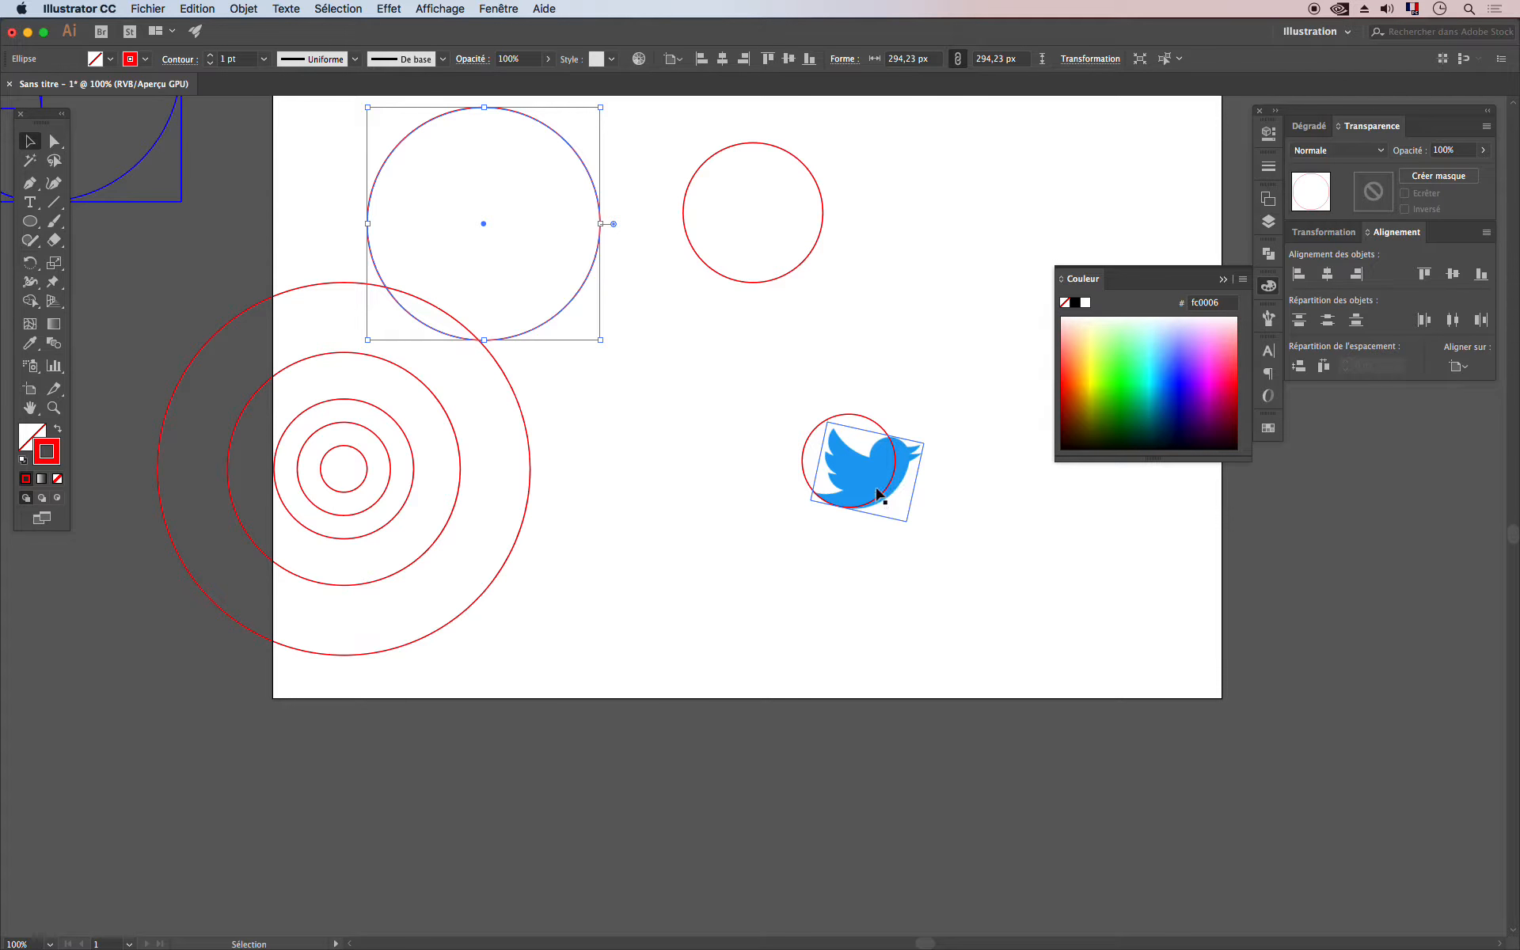
Step: Examine closely how the 118 px circle fits the outline of the bird's body
{"action": "key", "text": "super+plus"}
{"action": "key", "text": "super+plus"}
{"action": "key", "text": "super+plus"}
{"action": "left_click_drag", "start_coordinate": [909, 492], "coordinate": [171, 74]}
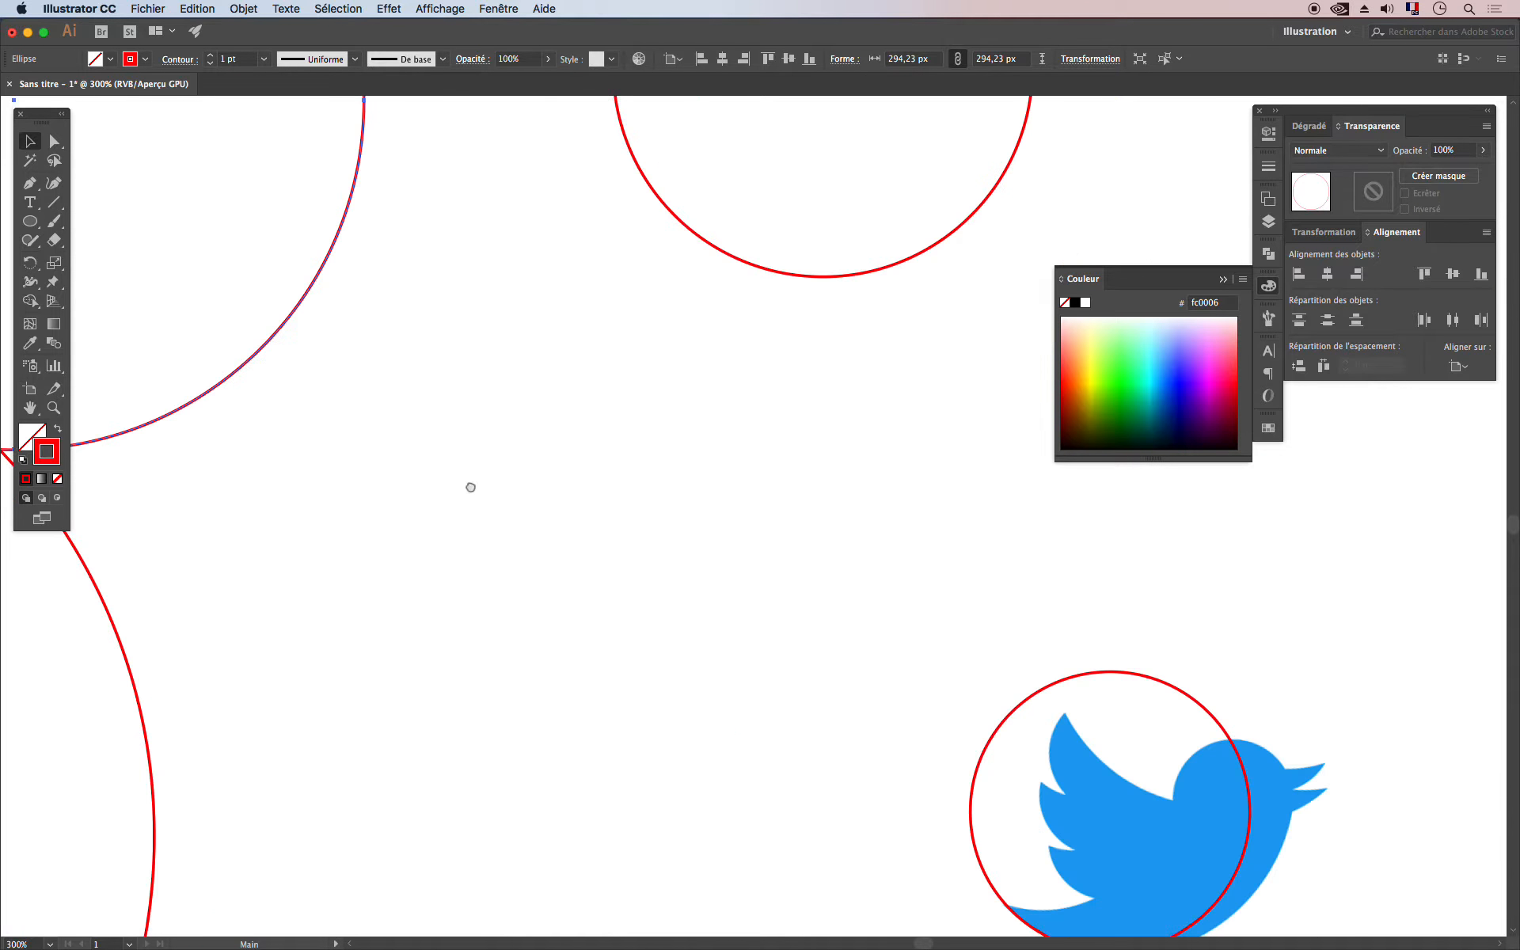
{"action": "left_click_drag", "start_coordinate": [561, 601], "coordinate": [301, 220]}
{"action": "left_click_drag", "start_coordinate": [316, 342], "coordinate": [170, 321]}
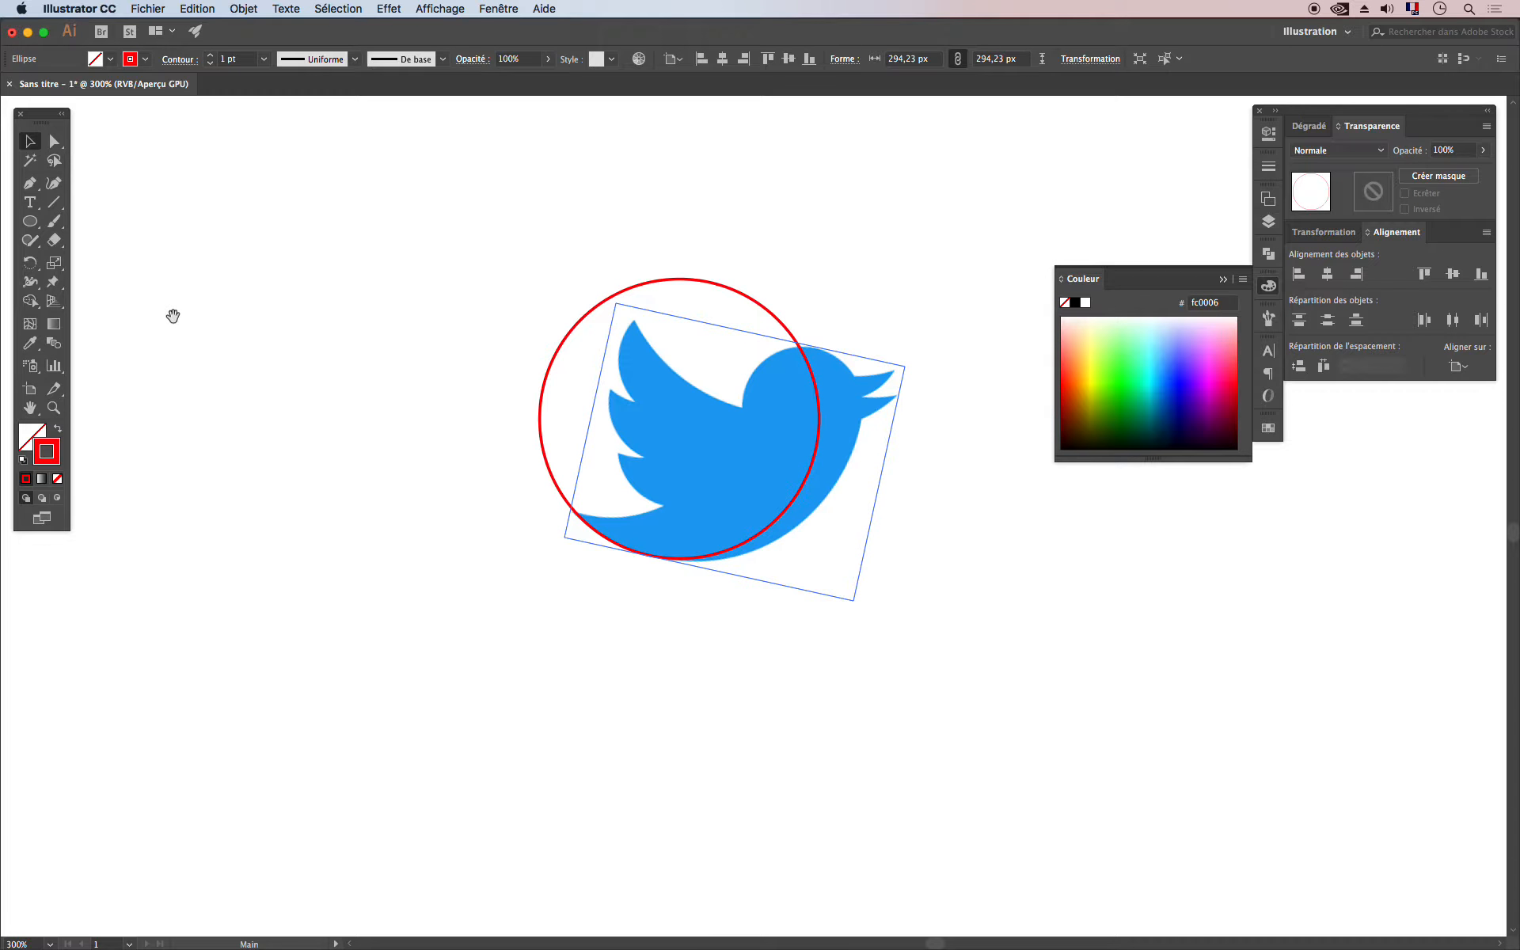
{"action": "left_click", "coordinate": [863, 425]}
{"action": "left_click", "coordinate": [779, 320]}
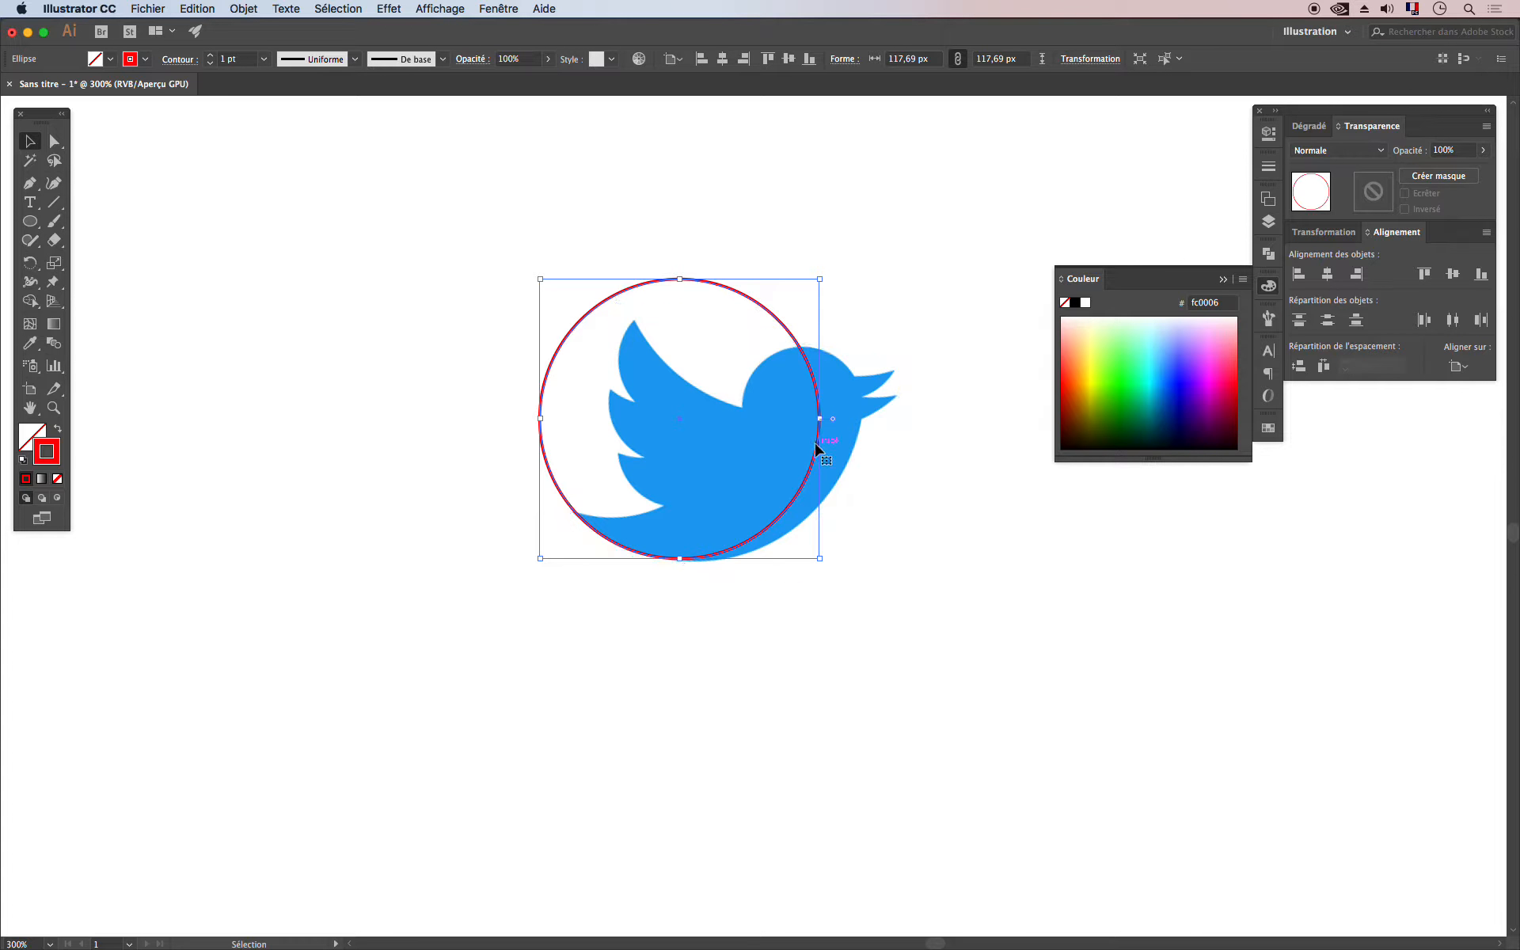
{"action": "left_click_drag", "start_coordinate": [816, 448], "coordinate": [821, 442]}
Step: Bring the 177 px circle copy down beside the bird's beak and delete it
{"action": "scroll", "coordinate": [845, 356], "scroll_direction": "up", "scroll_amount": 10}
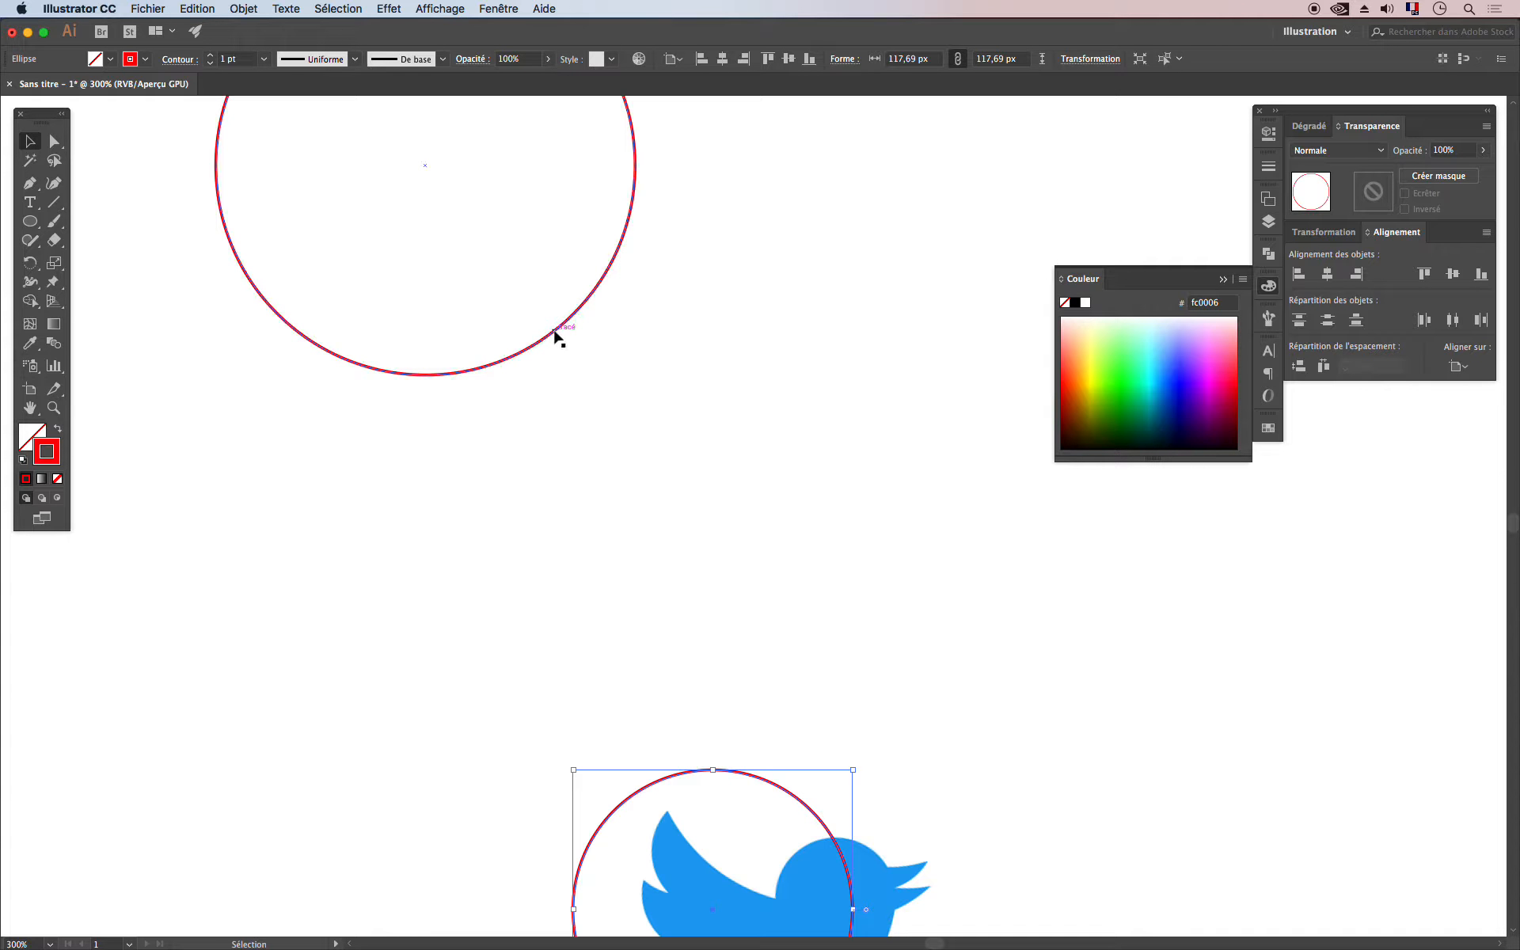
{"action": "left_click_drag", "start_coordinate": [556, 336], "coordinate": [840, 684]}
{"action": "scroll", "coordinate": [654, 275], "scroll_direction": "down", "scroll_amount": 10}
{"action": "scroll", "coordinate": [654, 274], "scroll_direction": "right", "scroll_amount": 4}
{"action": "left_click_drag", "start_coordinate": [586, 207], "coordinate": [916, 374]}
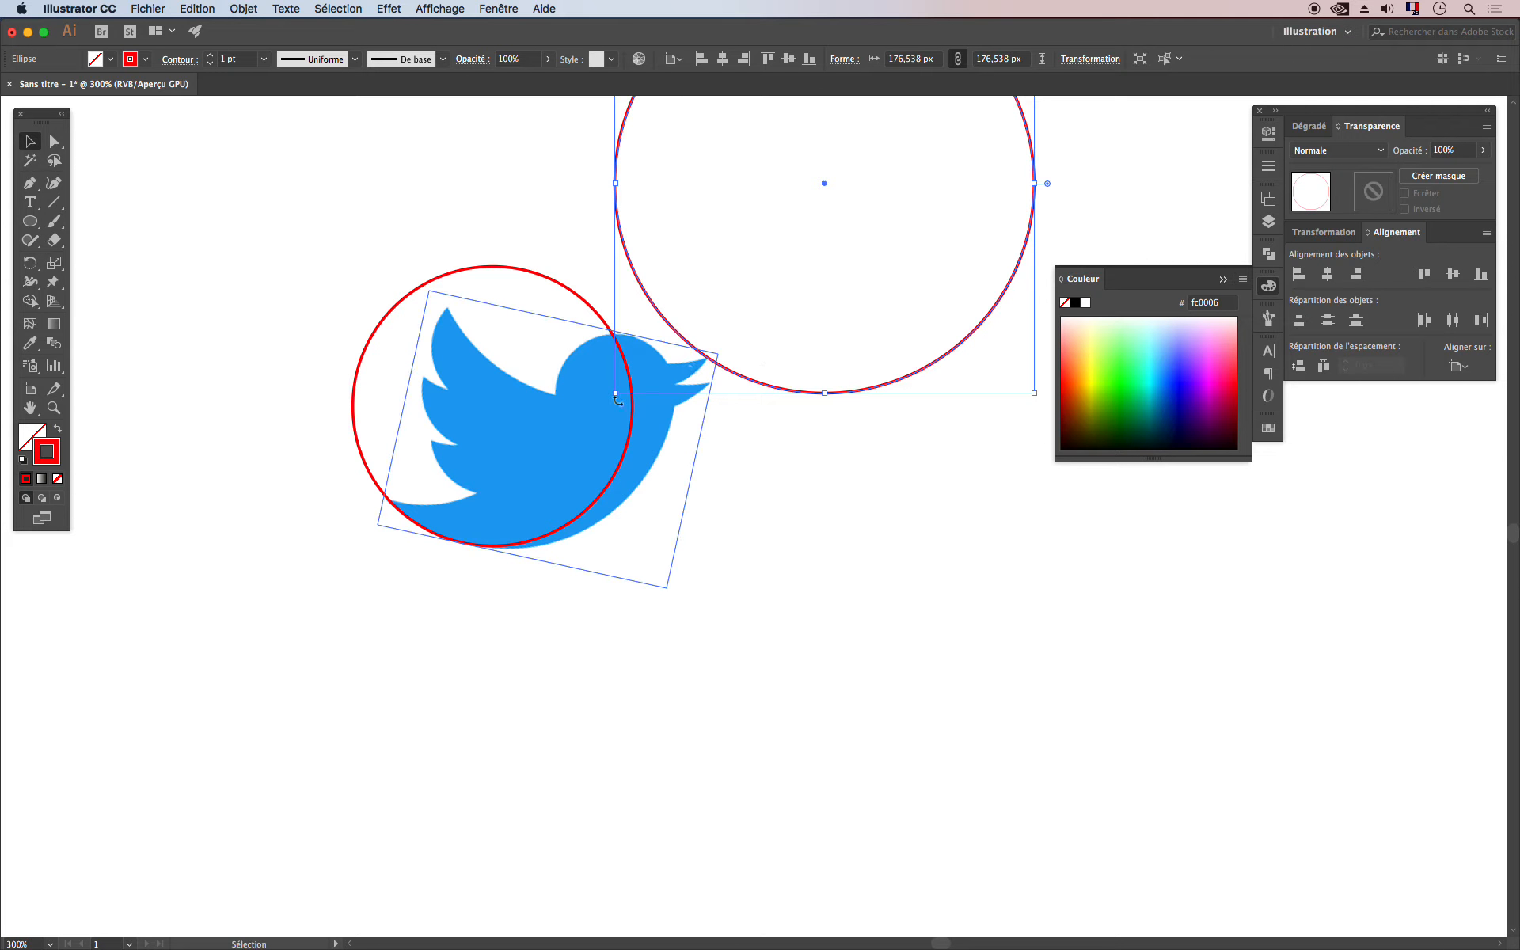
{"action": "left_click", "coordinate": [631, 418]}
{"action": "left_click", "coordinate": [828, 396]}
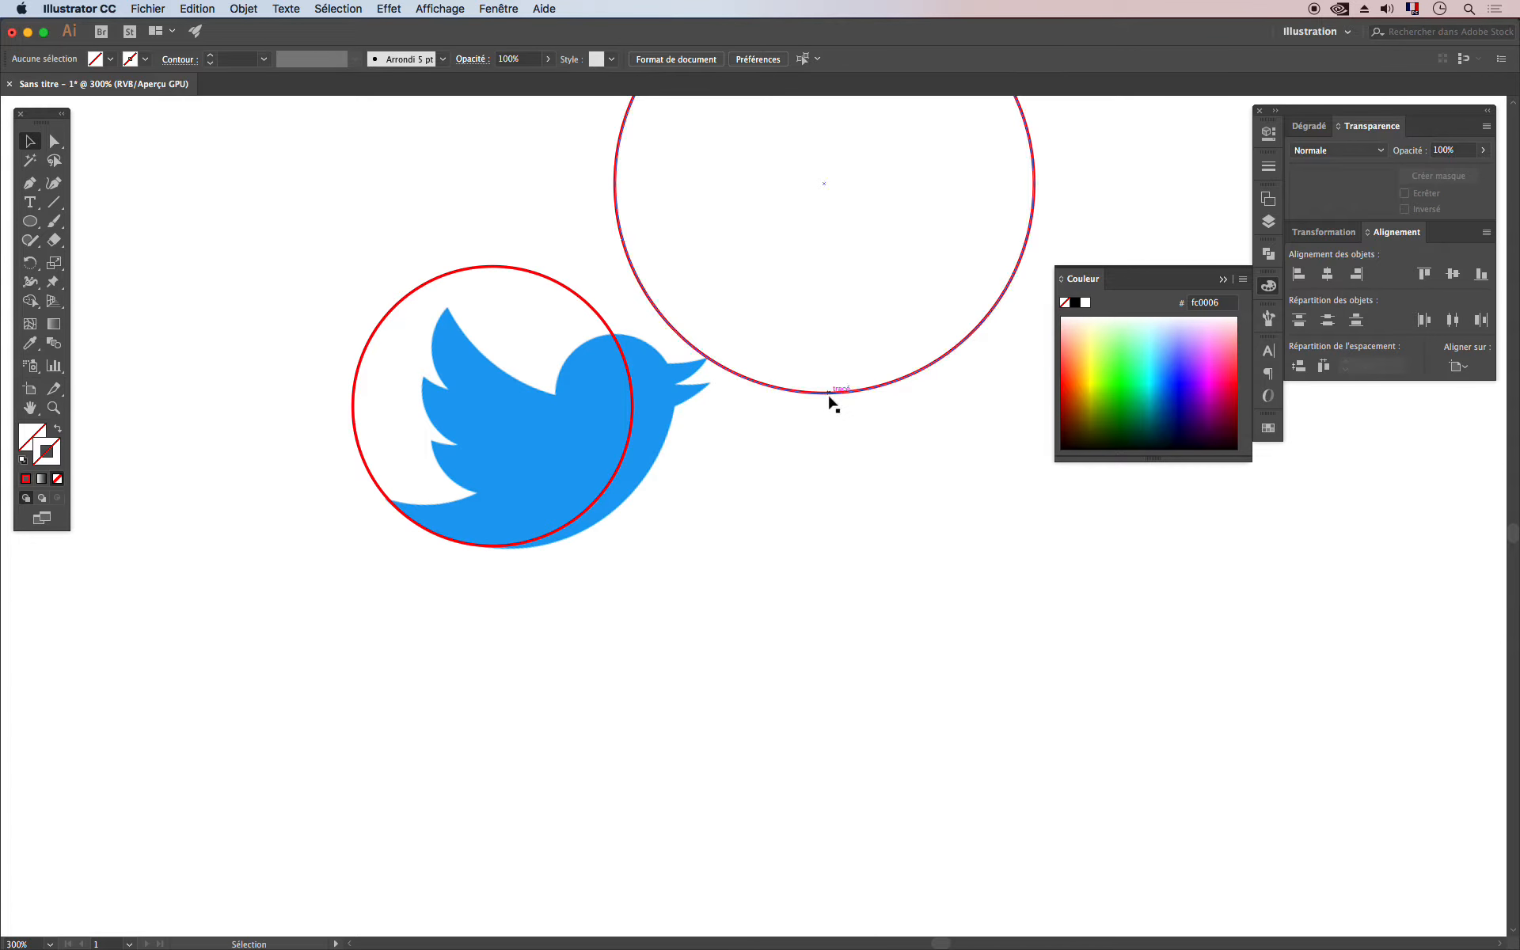
{"action": "left_click", "coordinate": [832, 399]}
{"action": "key", "text": "Delete"}
Step: Scale the bird image down to about 121 × 106 px so its belly follows the 118 px circle, and delete the spare 294 px circle copy
{"action": "left_click", "coordinate": [689, 428]}
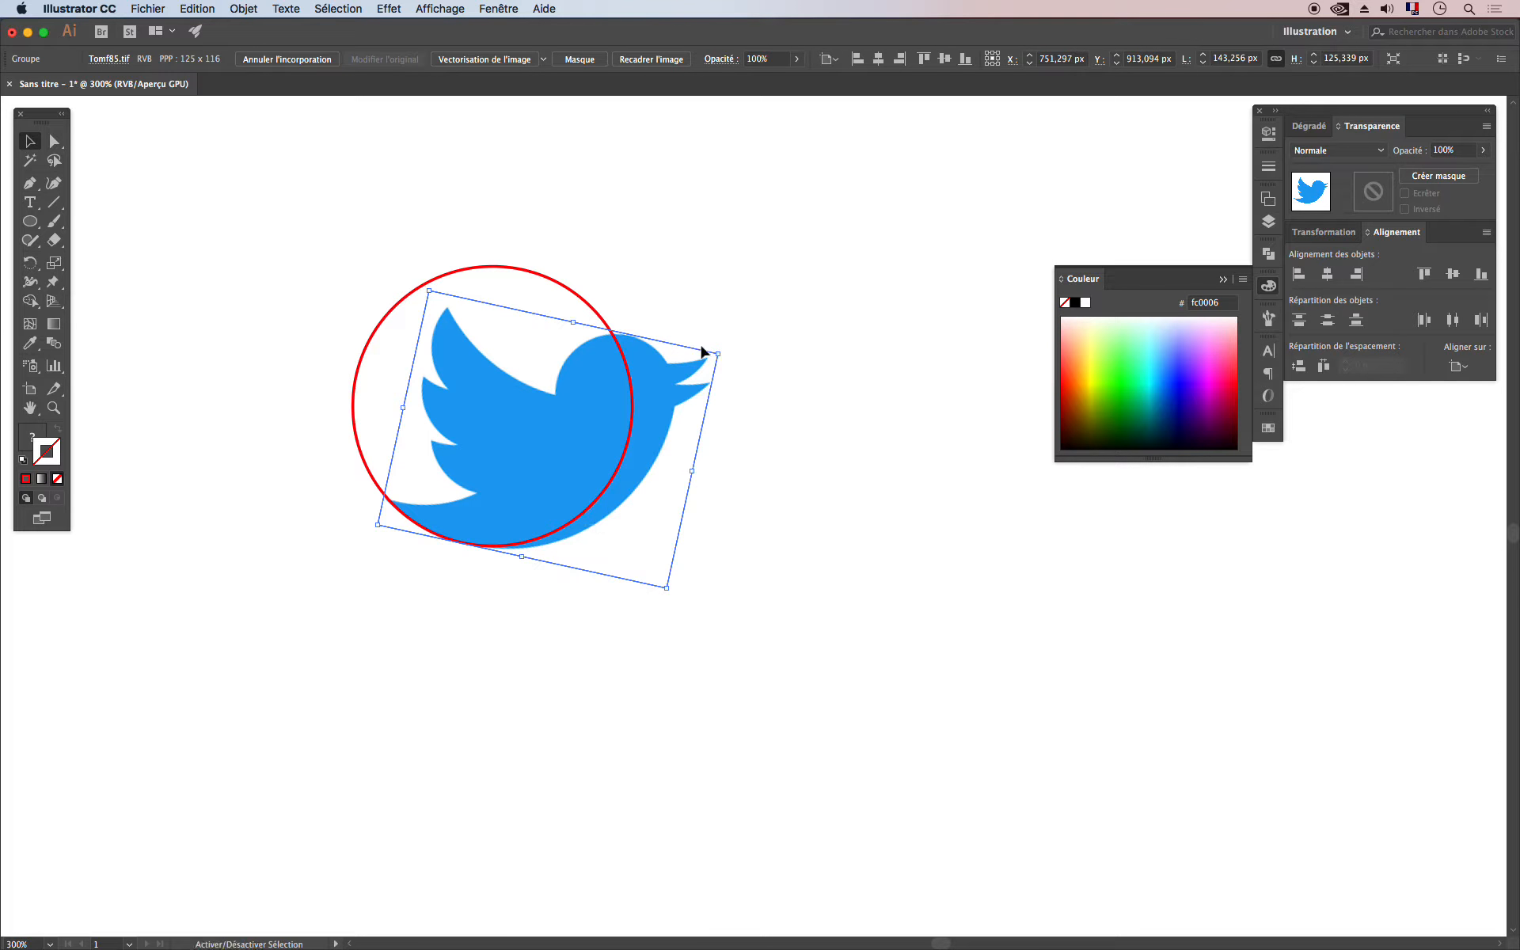
{"action": "left_click_drag", "start_coordinate": [719, 351], "coordinate": [679, 379]}
{"action": "left_click_drag", "start_coordinate": [731, 517], "coordinate": [829, 569]}
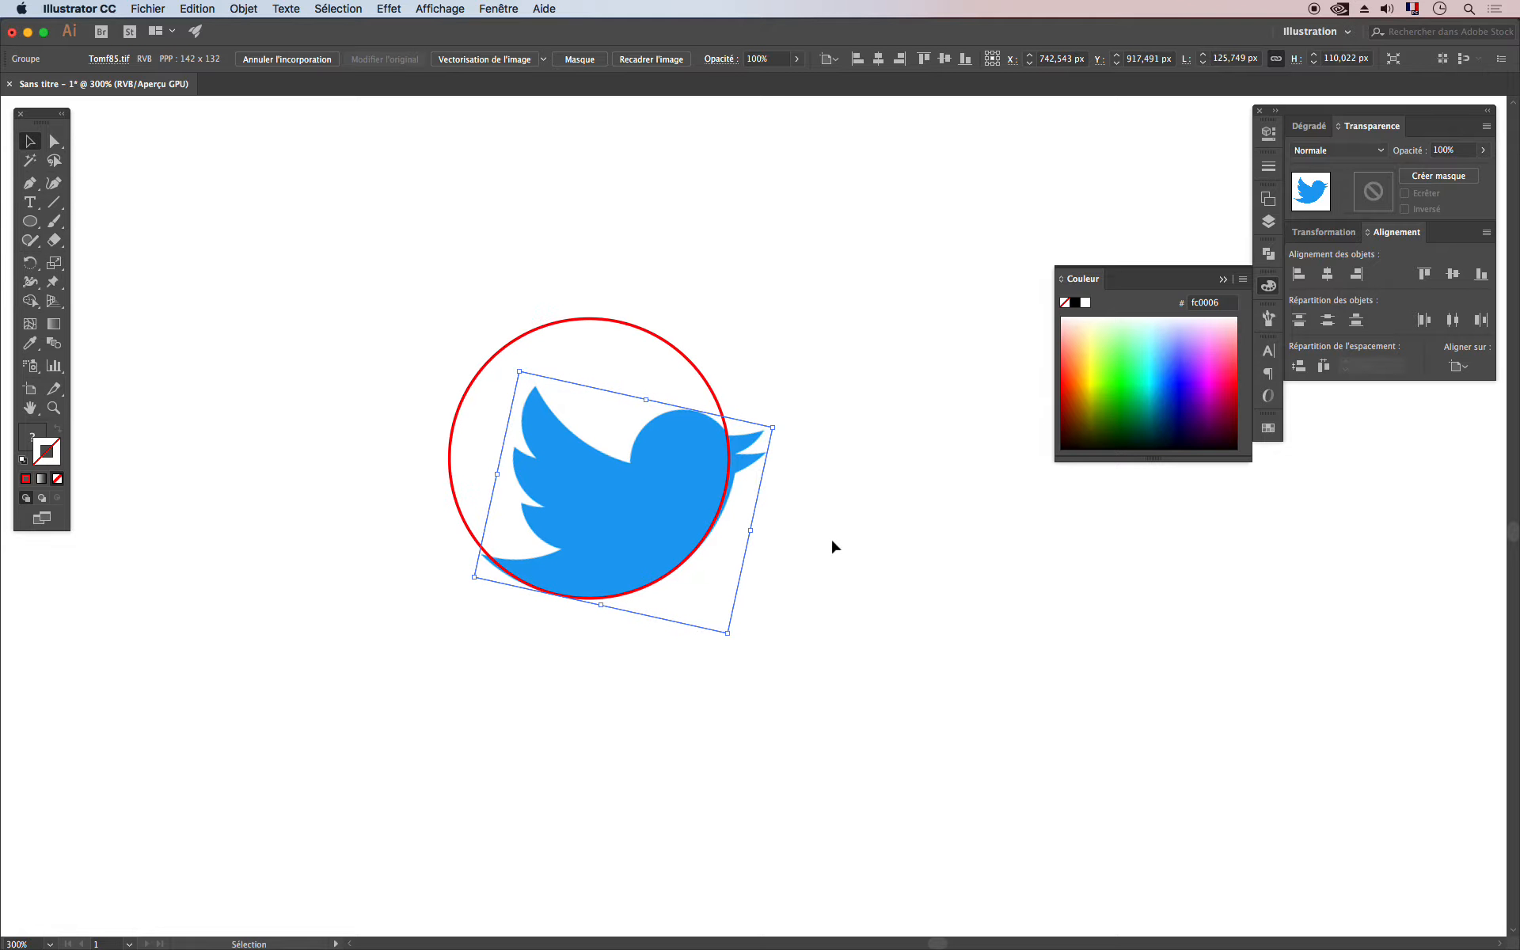
{"action": "left_click_drag", "start_coordinate": [774, 428], "coordinate": [764, 432]}
{"action": "left_click_drag", "start_coordinate": [655, 516], "coordinate": [656, 515]}
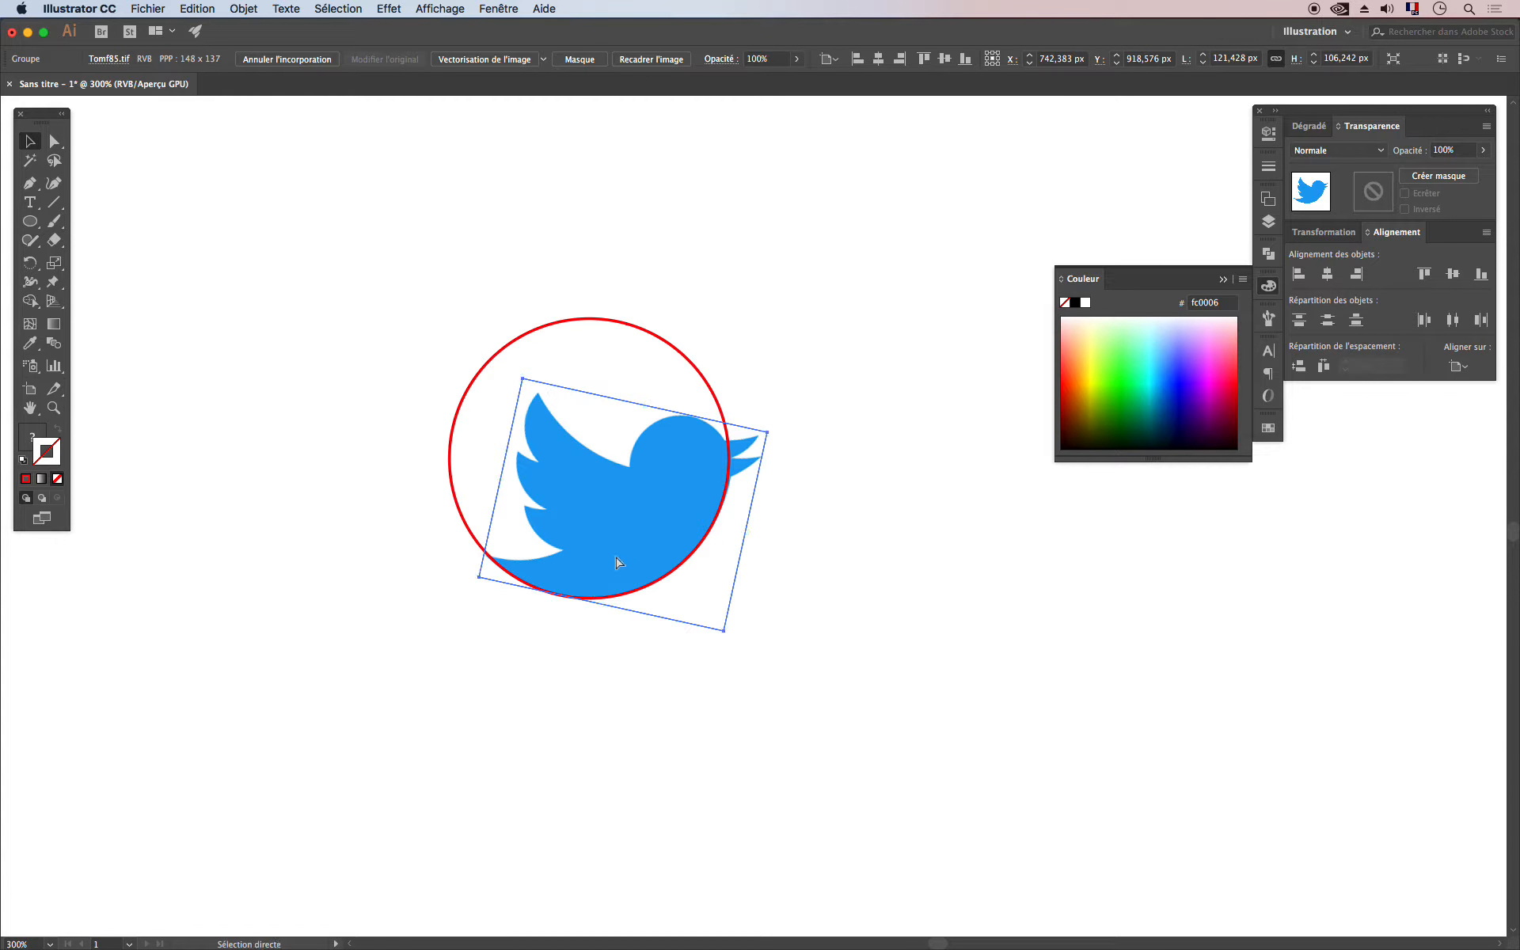
{"action": "key", "text": "super+1"}
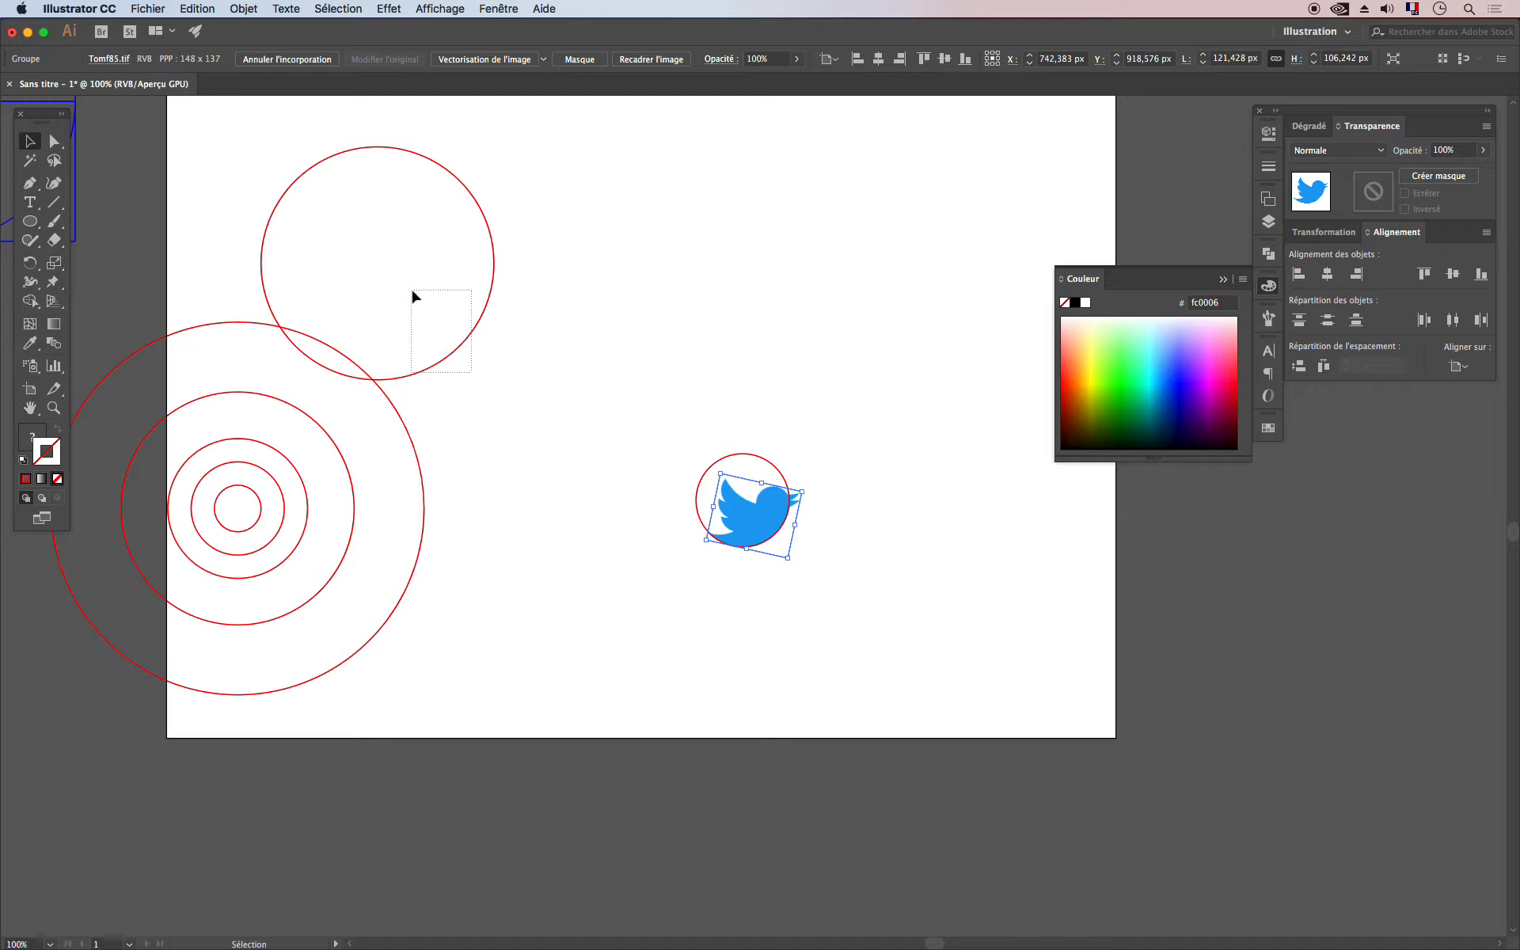
{"action": "left_click_drag", "start_coordinate": [412, 293], "coordinate": [464, 329]}
{"action": "key", "text": "Delete"}
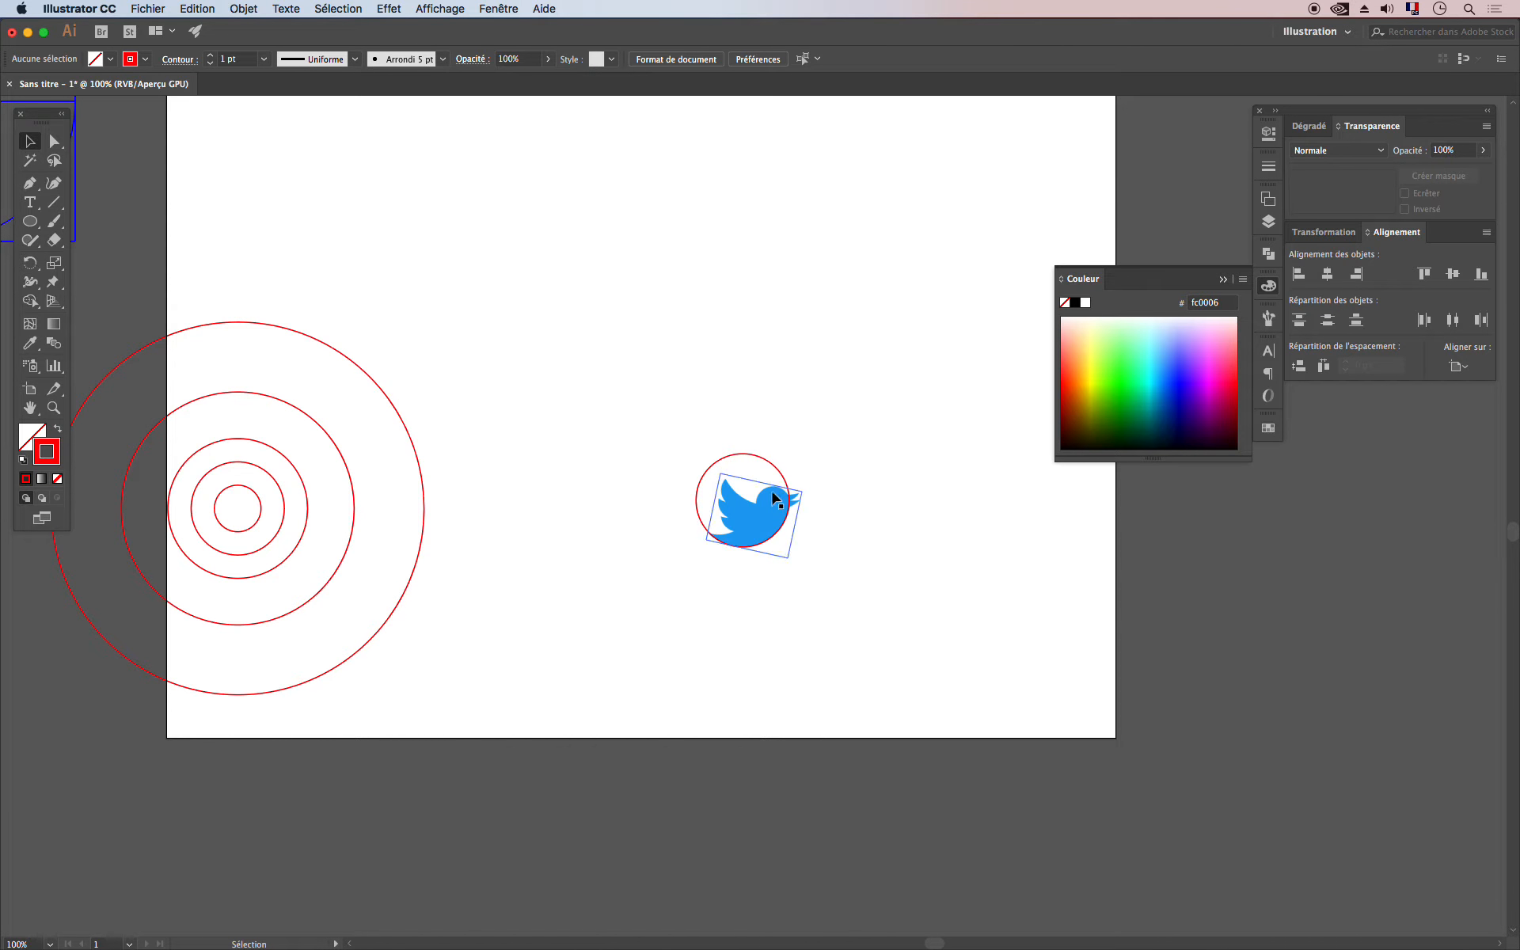
Step: Place a copy of the smallest concentric circle over the bird's head and scale it down to about 43 px
{"action": "left_click", "coordinate": [258, 522]}
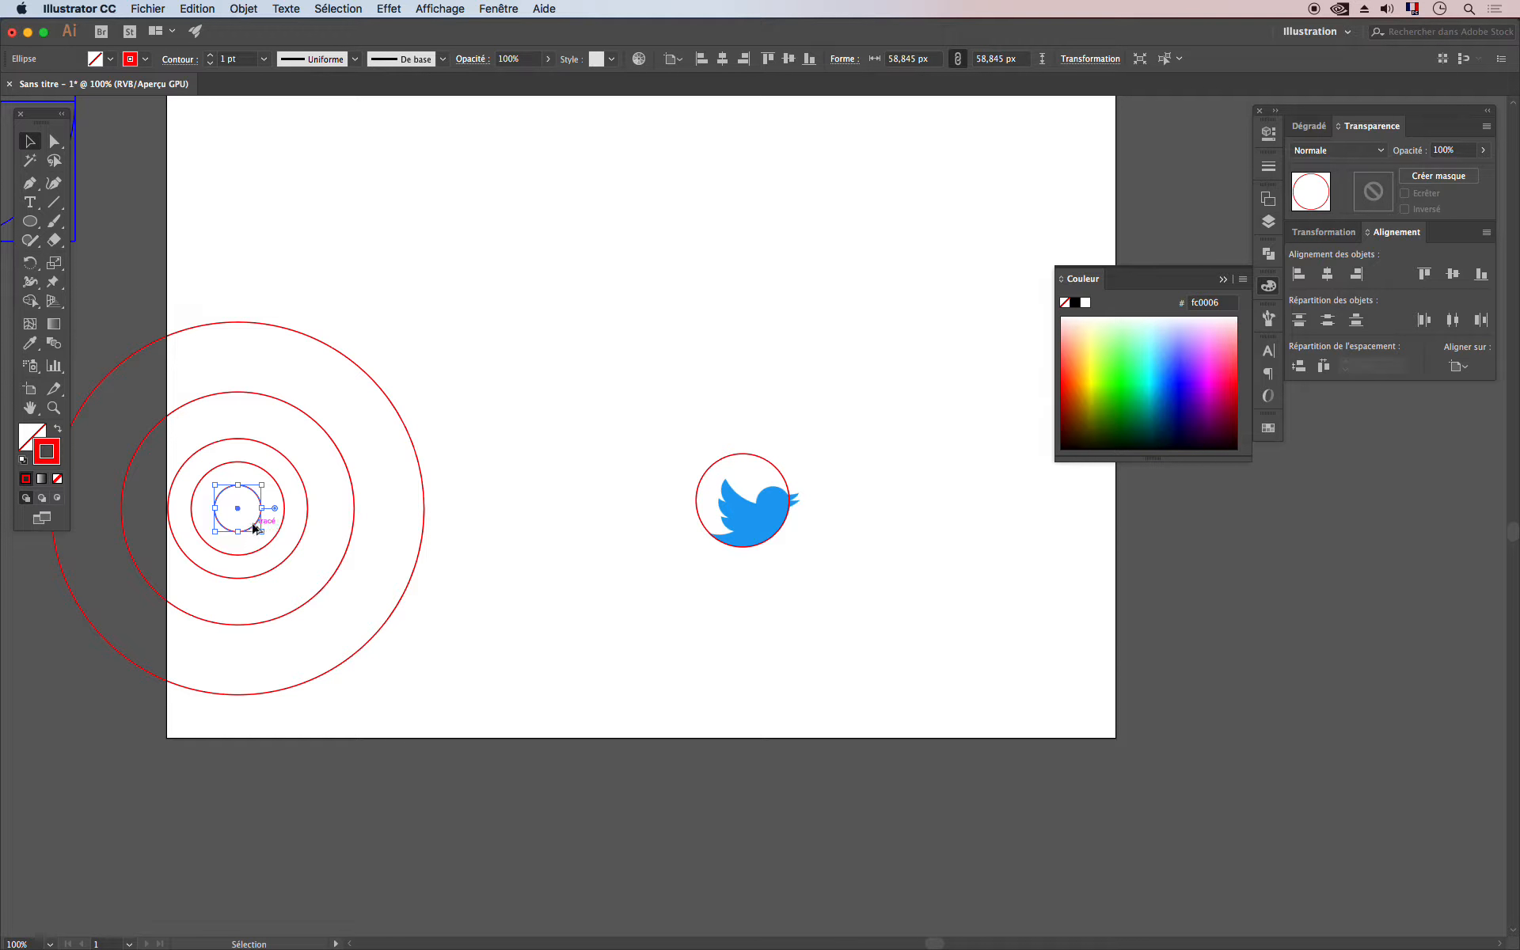
{"action": "left_click_drag", "start_coordinate": [252, 526], "coordinate": [329, 109]}
{"action": "key", "text": "super+plus"}
{"action": "key", "text": "super+plus"}
{"action": "key", "text": "super+plus"}
{"action": "key", "text": "super+plus"}
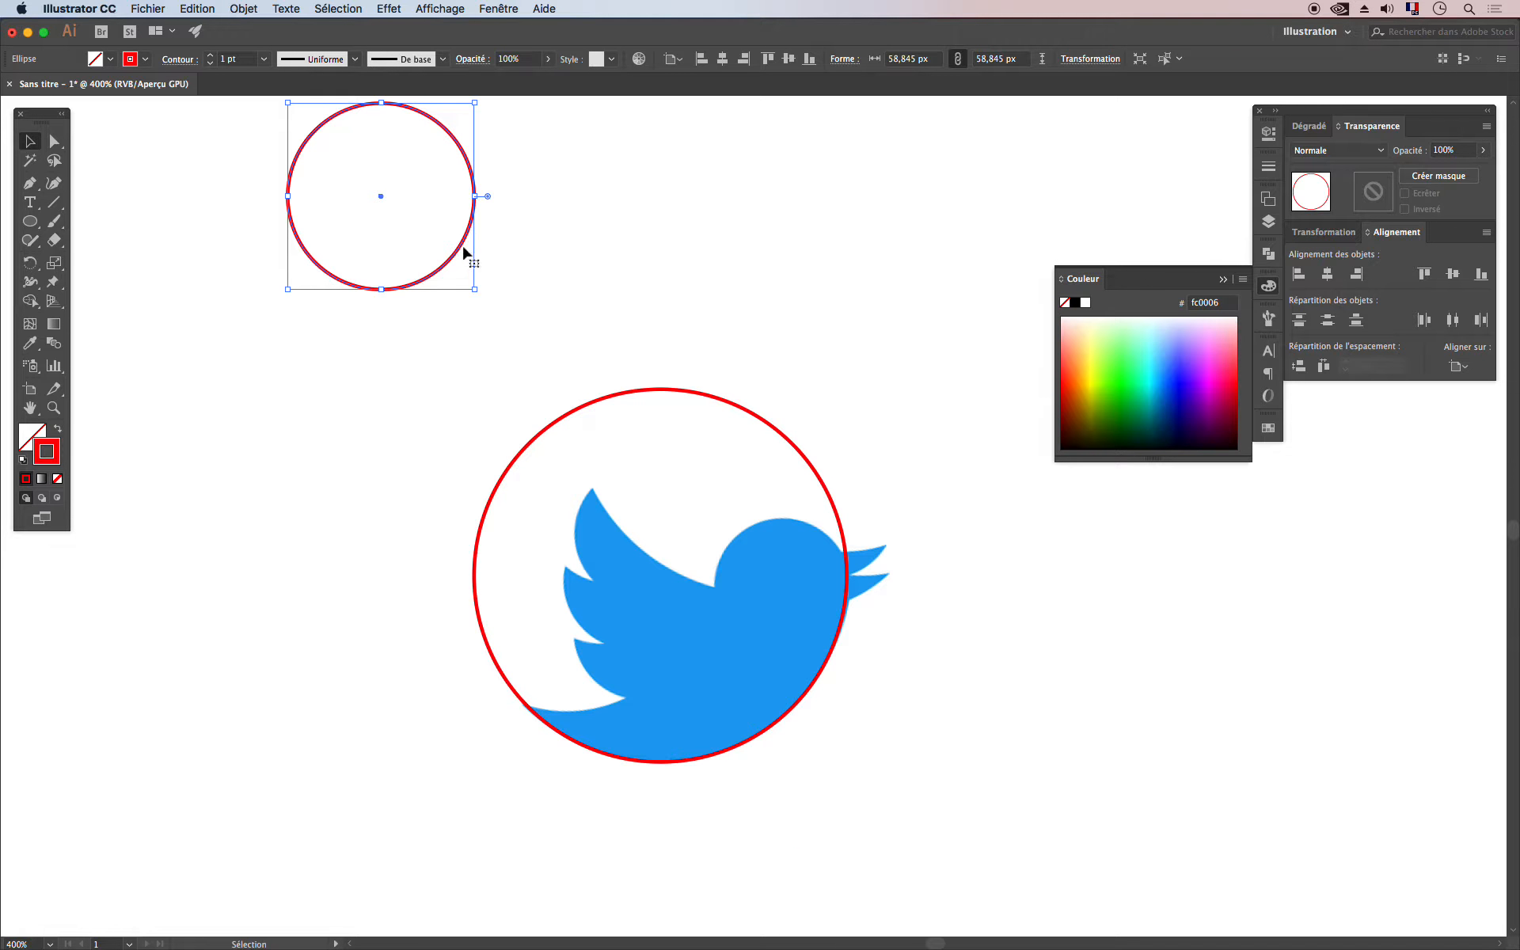
{"action": "left_click_drag", "start_coordinate": [464, 249], "coordinate": [864, 583]}
{"action": "left_click_drag", "start_coordinate": [824, 530], "coordinate": [803, 550]}
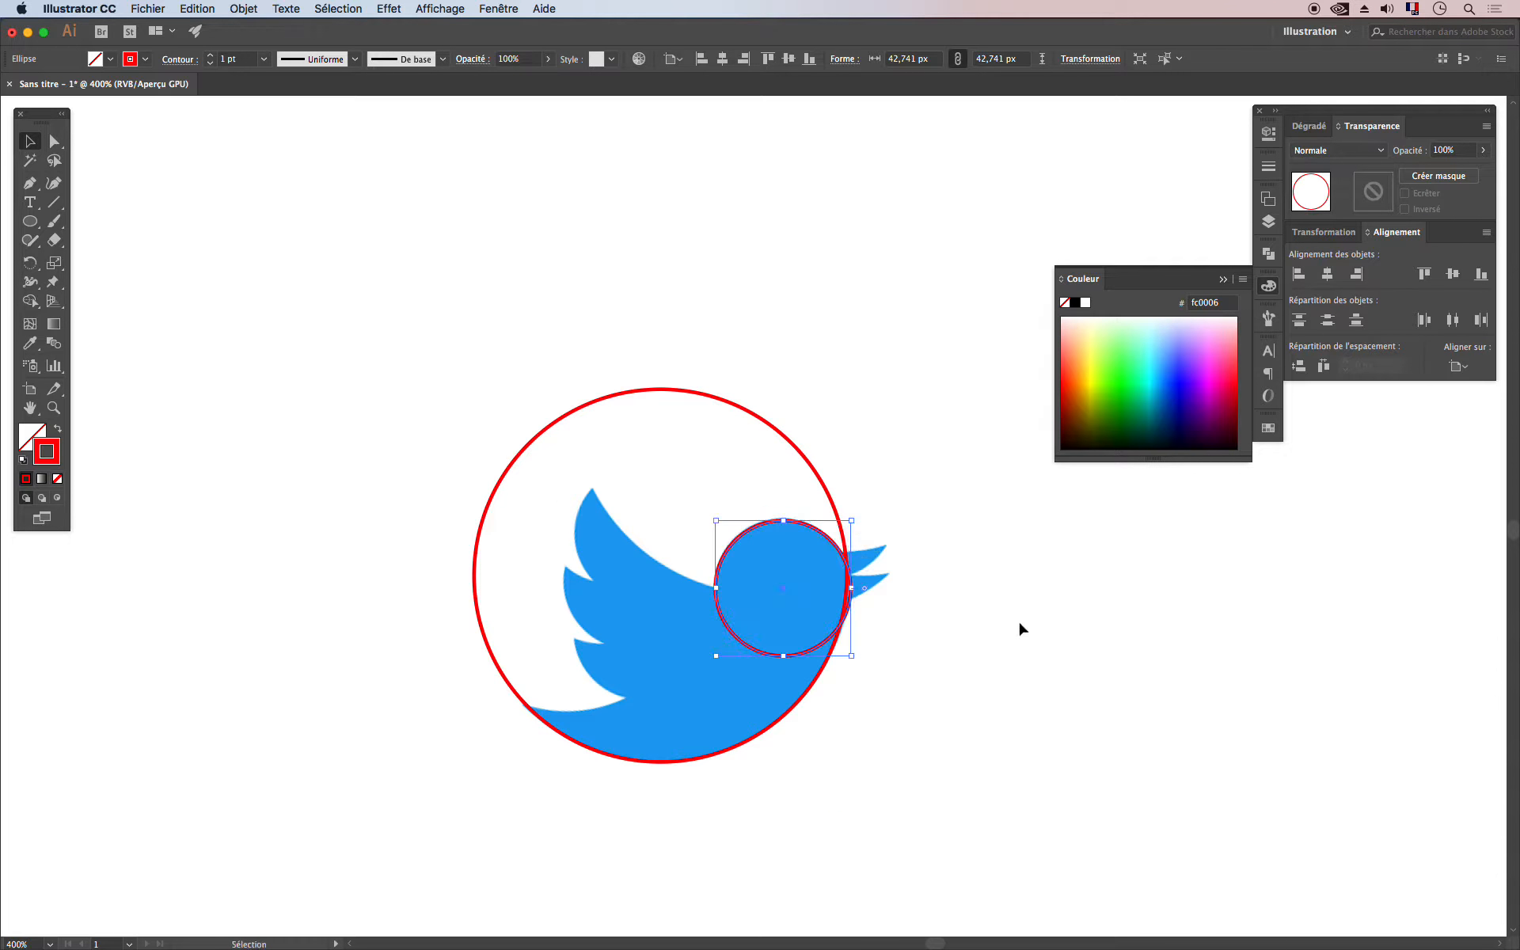
{"action": "left_click", "coordinate": [1018, 619]}
Step: Place a copy of the 177 px concentric circle above the bird, with its lower arc along the wing's upper edge
{"action": "left_click_drag", "start_coordinate": [357, 577], "coordinate": [489, 544]}
{"action": "key", "text": "super+1"}
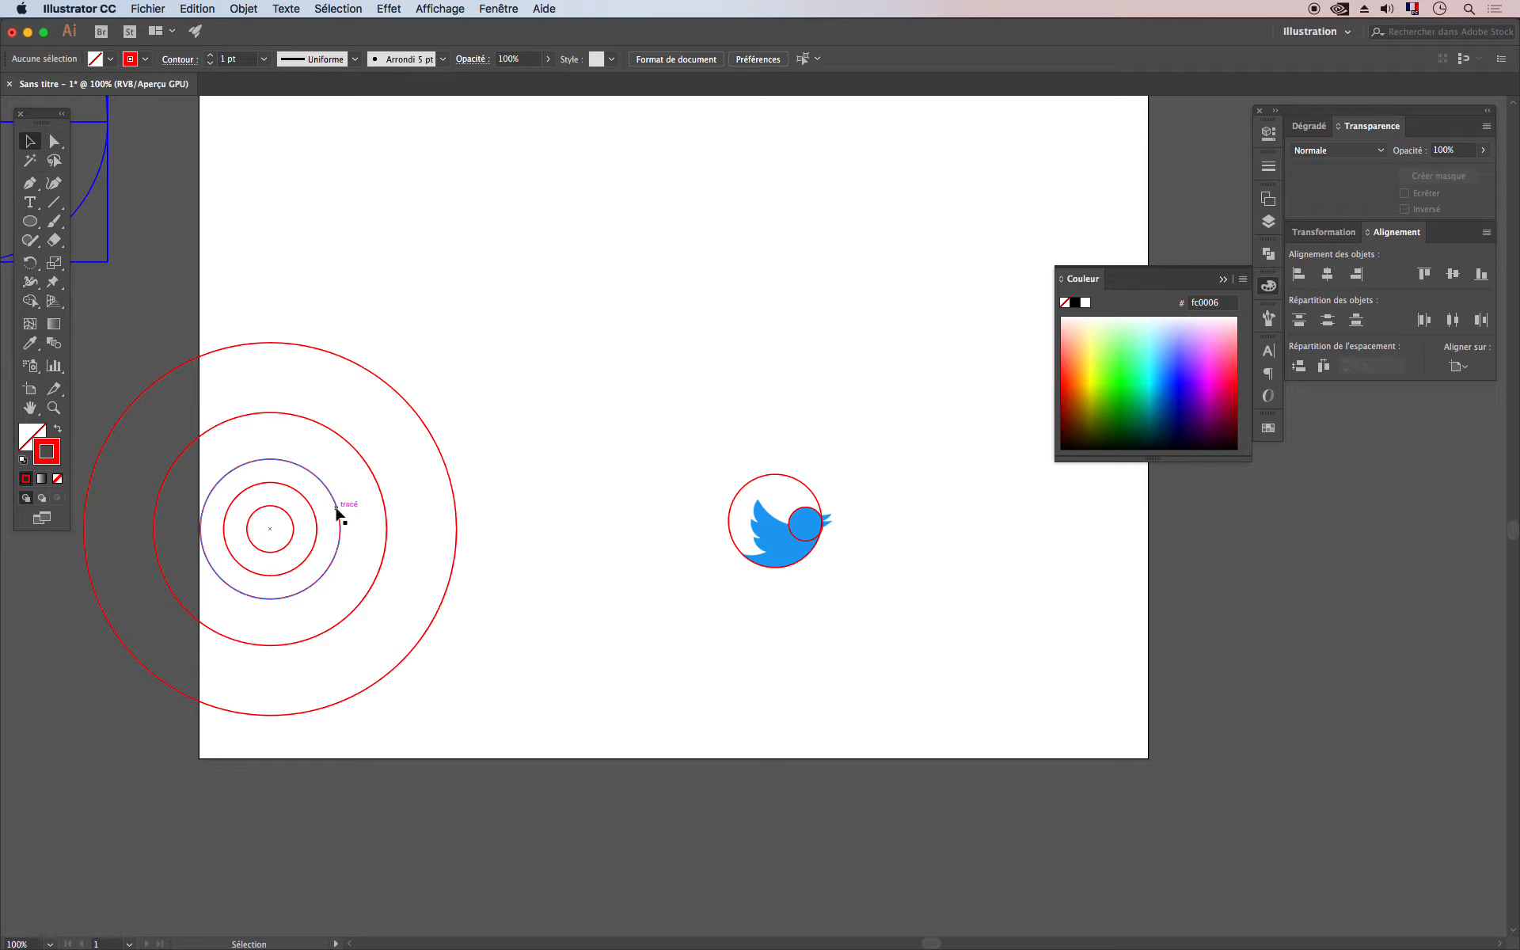
{"action": "left_click", "coordinate": [339, 515]}
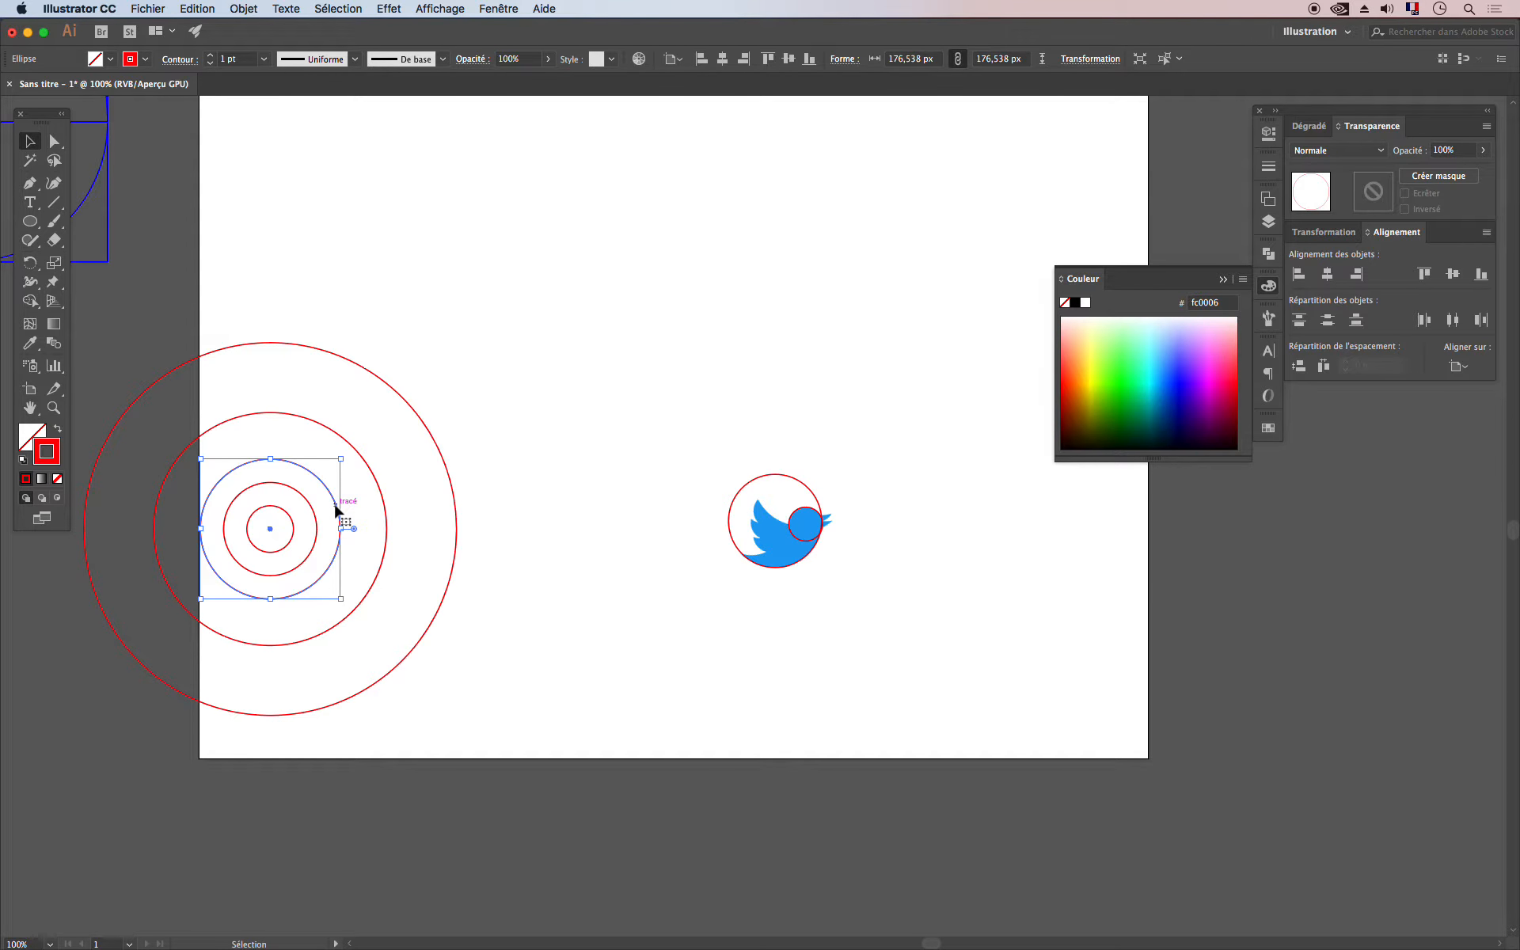
{"action": "key", "text": "super+v"}
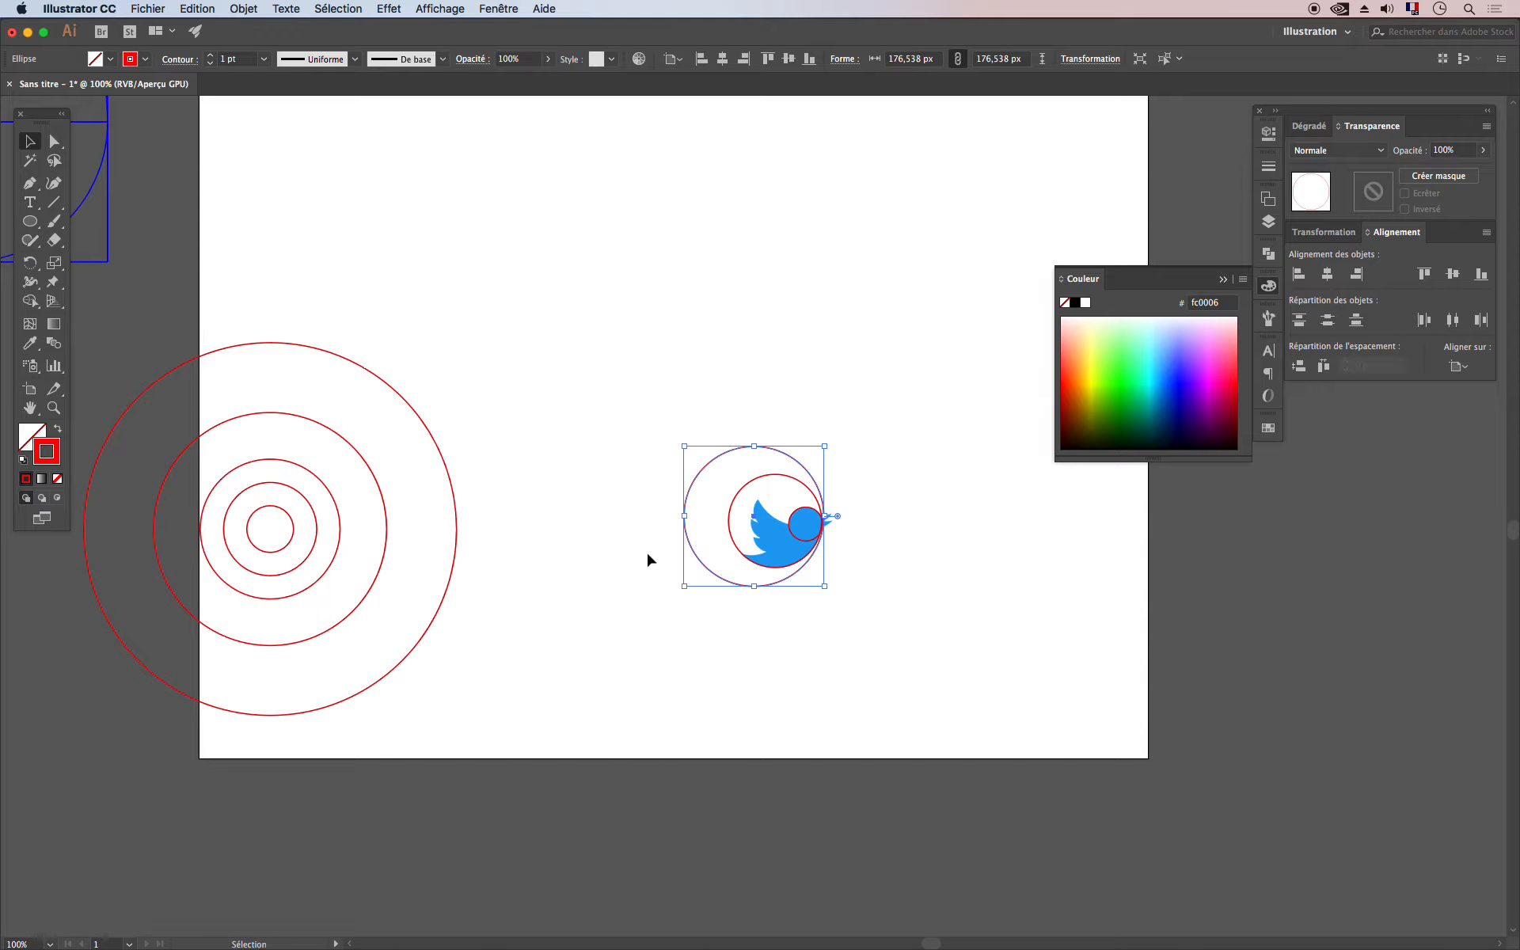
{"action": "left_click_drag", "start_coordinate": [798, 466], "coordinate": [855, 403]}
{"action": "key", "text": "super+plus"}
{"action": "key", "text": "super+plus"}
{"action": "scroll", "coordinate": [970, 546], "scroll_direction": "down", "scroll_amount": 4}
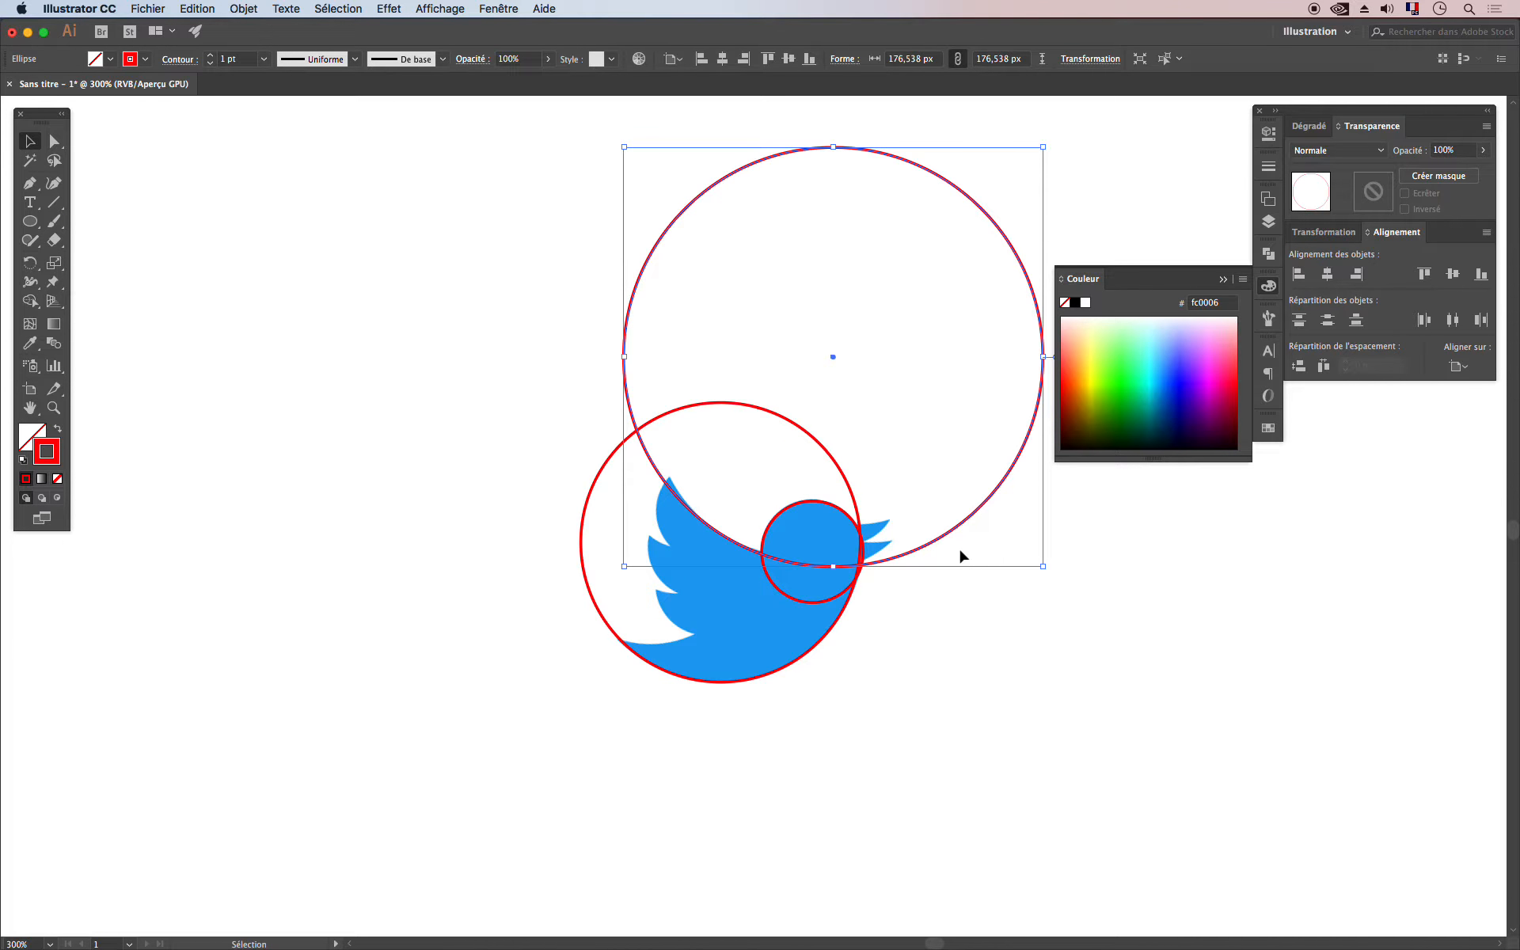
Step: Nudge the new 177 px circle slightly right and down until its arc matches the curve of the wing's upper edge
{"action": "key", "text": "Right"}
{"action": "key", "text": "Right"}
{"action": "key", "text": "Down"}
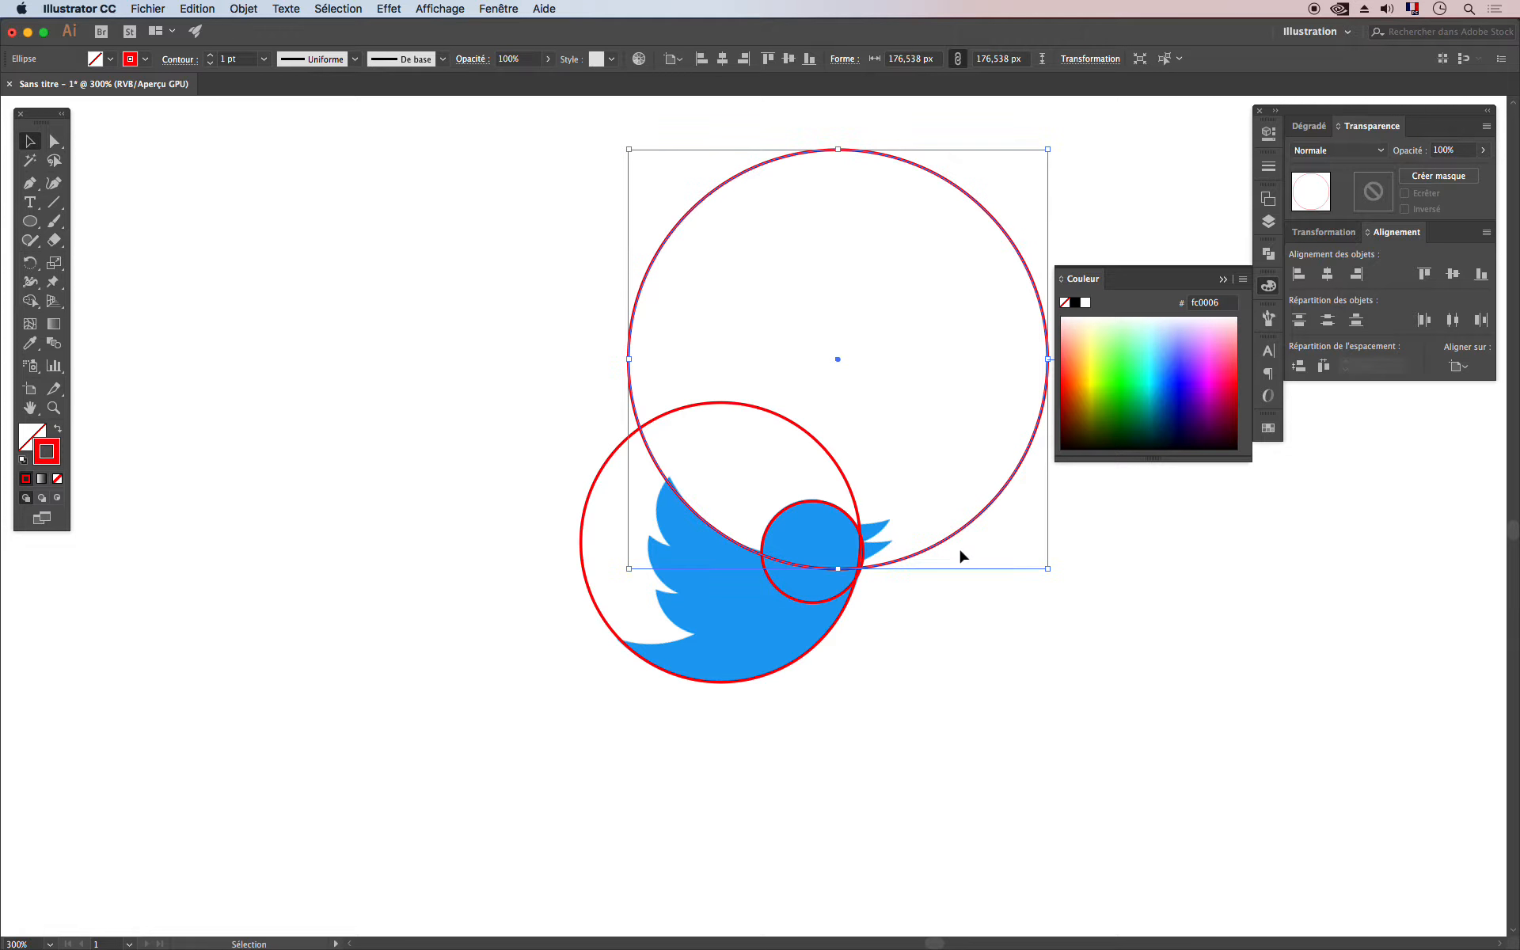
{"action": "key", "text": "Up"}
{"action": "key", "text": "Right"}
{"action": "key", "text": "Right"}
{"action": "key", "text": "Down"}
{"action": "key", "text": "Down"}
{"action": "key", "text": "Up"}
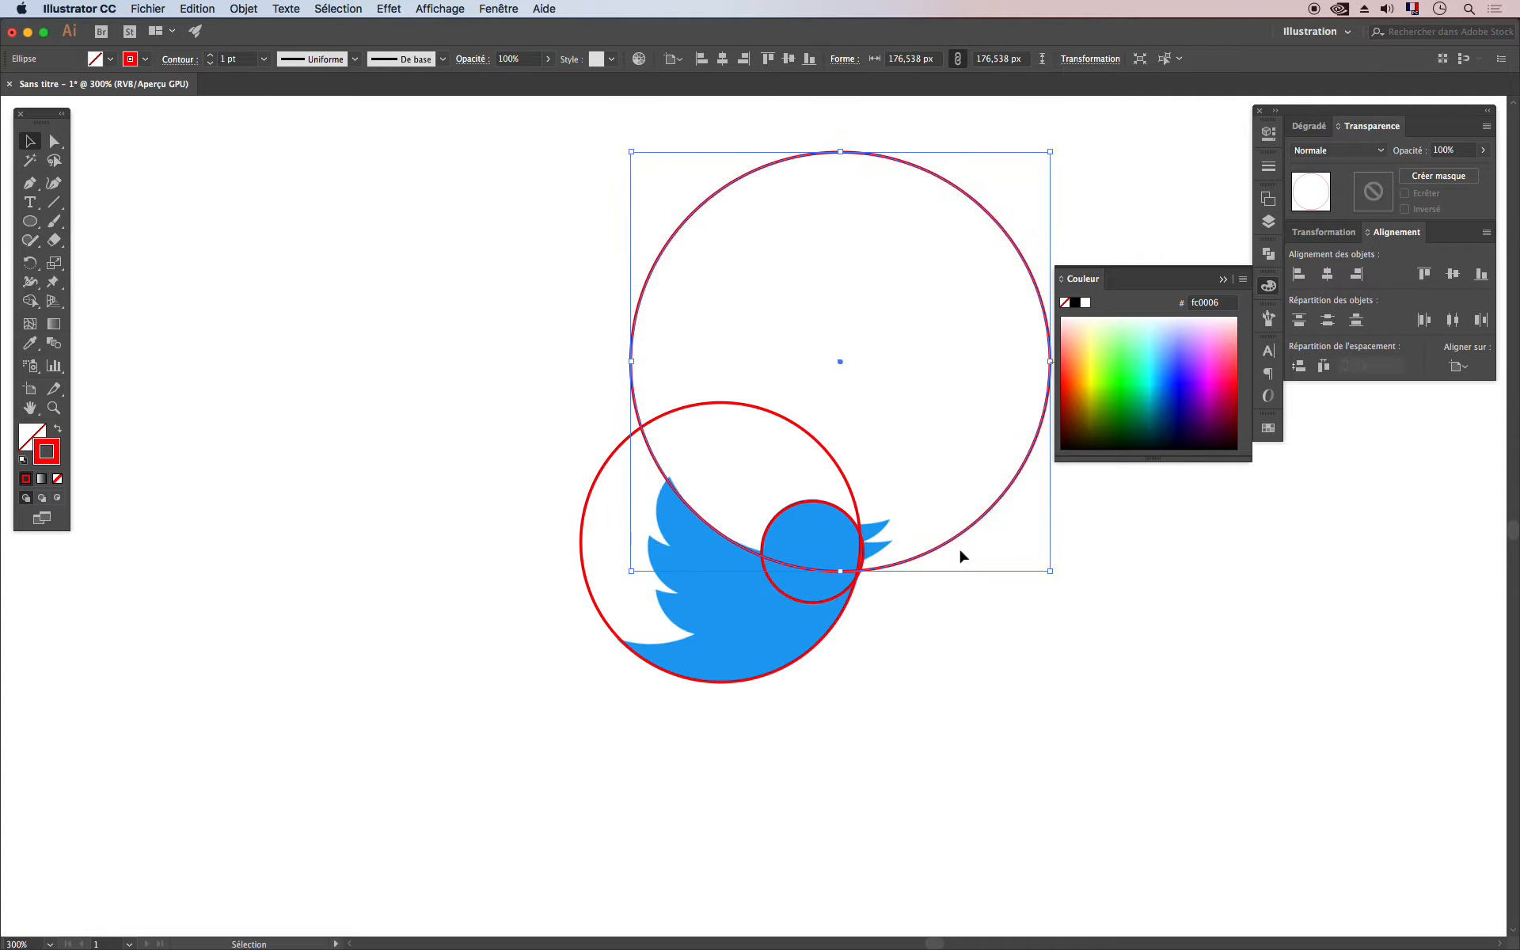
{"action": "key", "text": "Left"}
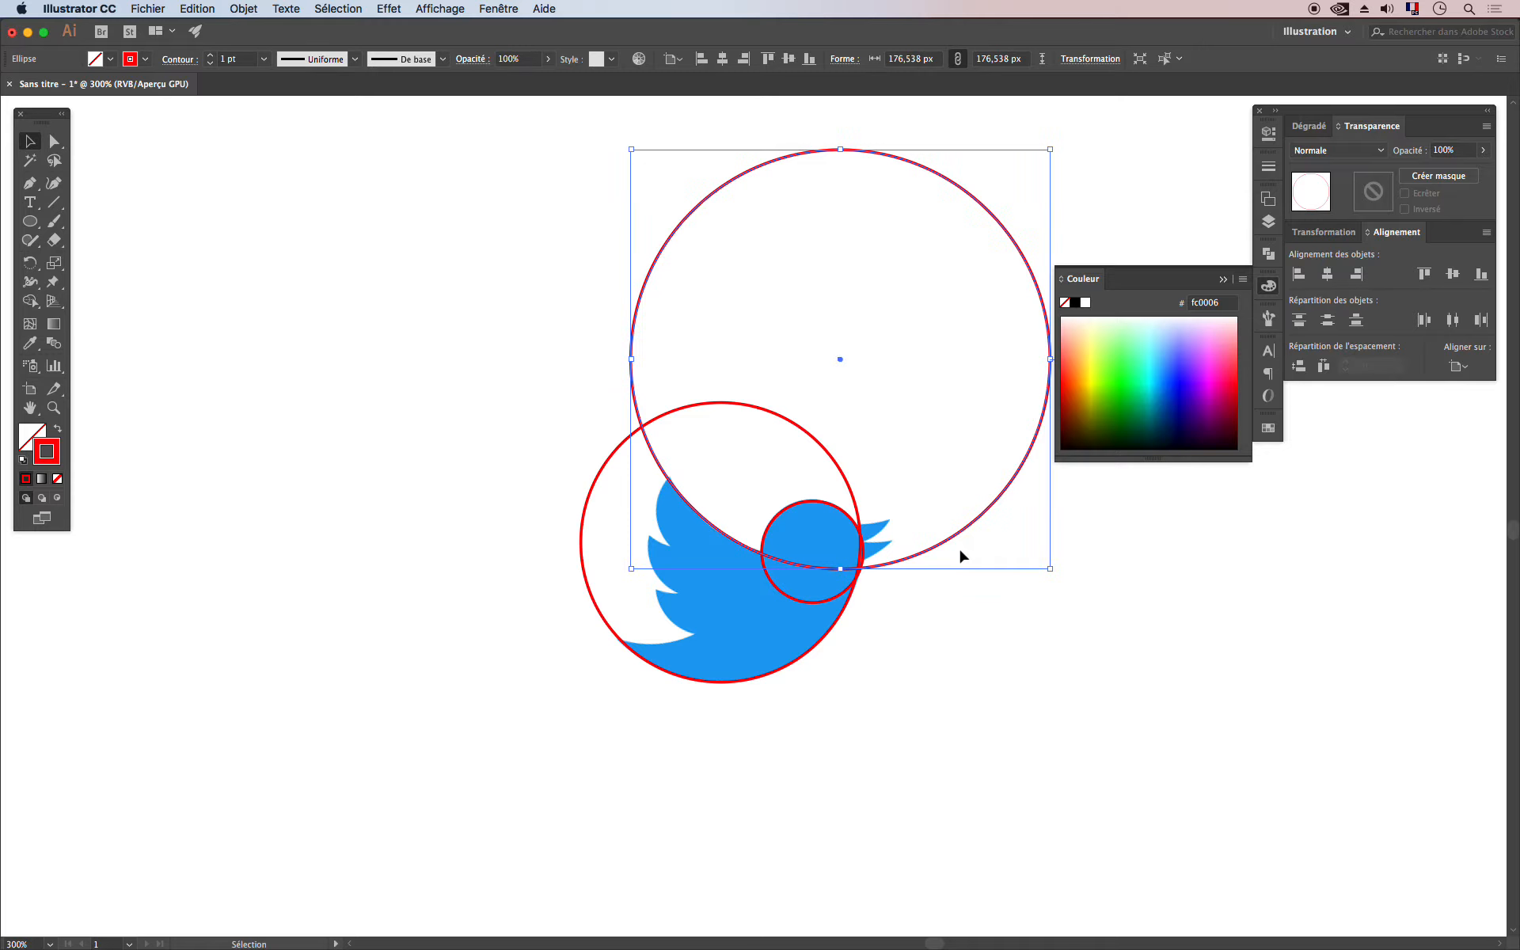
Step: Duplicate the 177 px circle and place the copy over the bird, with its left arc running through the wing feathers
{"action": "key", "text": "super+c"}
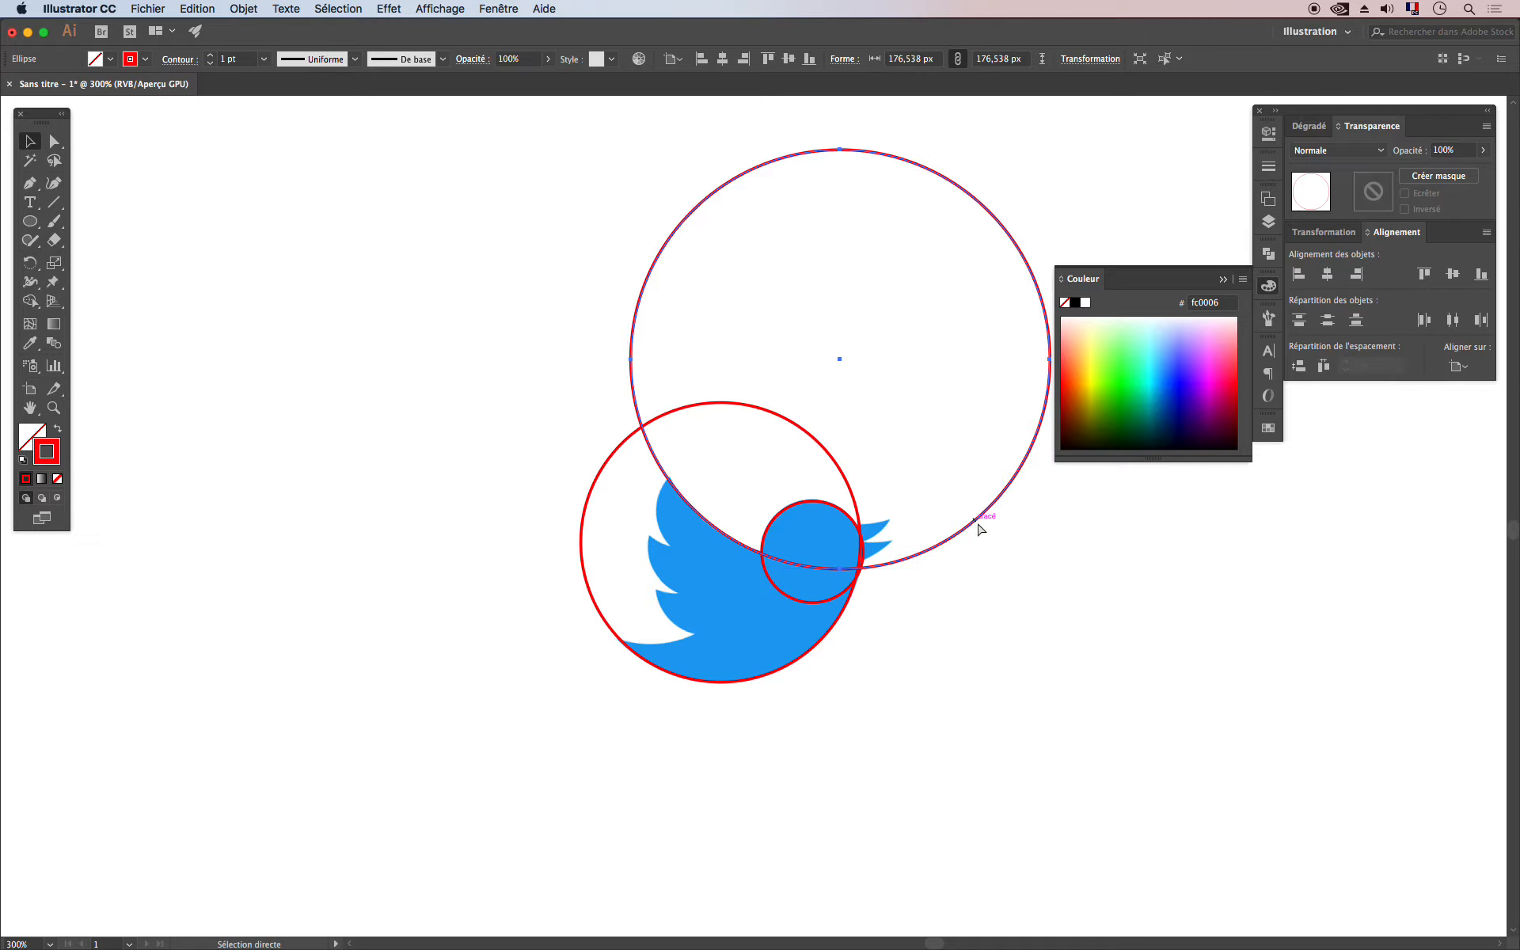
{"action": "key", "text": "super+v"}
{"action": "left_click_drag", "start_coordinate": [955, 593], "coordinate": [1063, 615]}
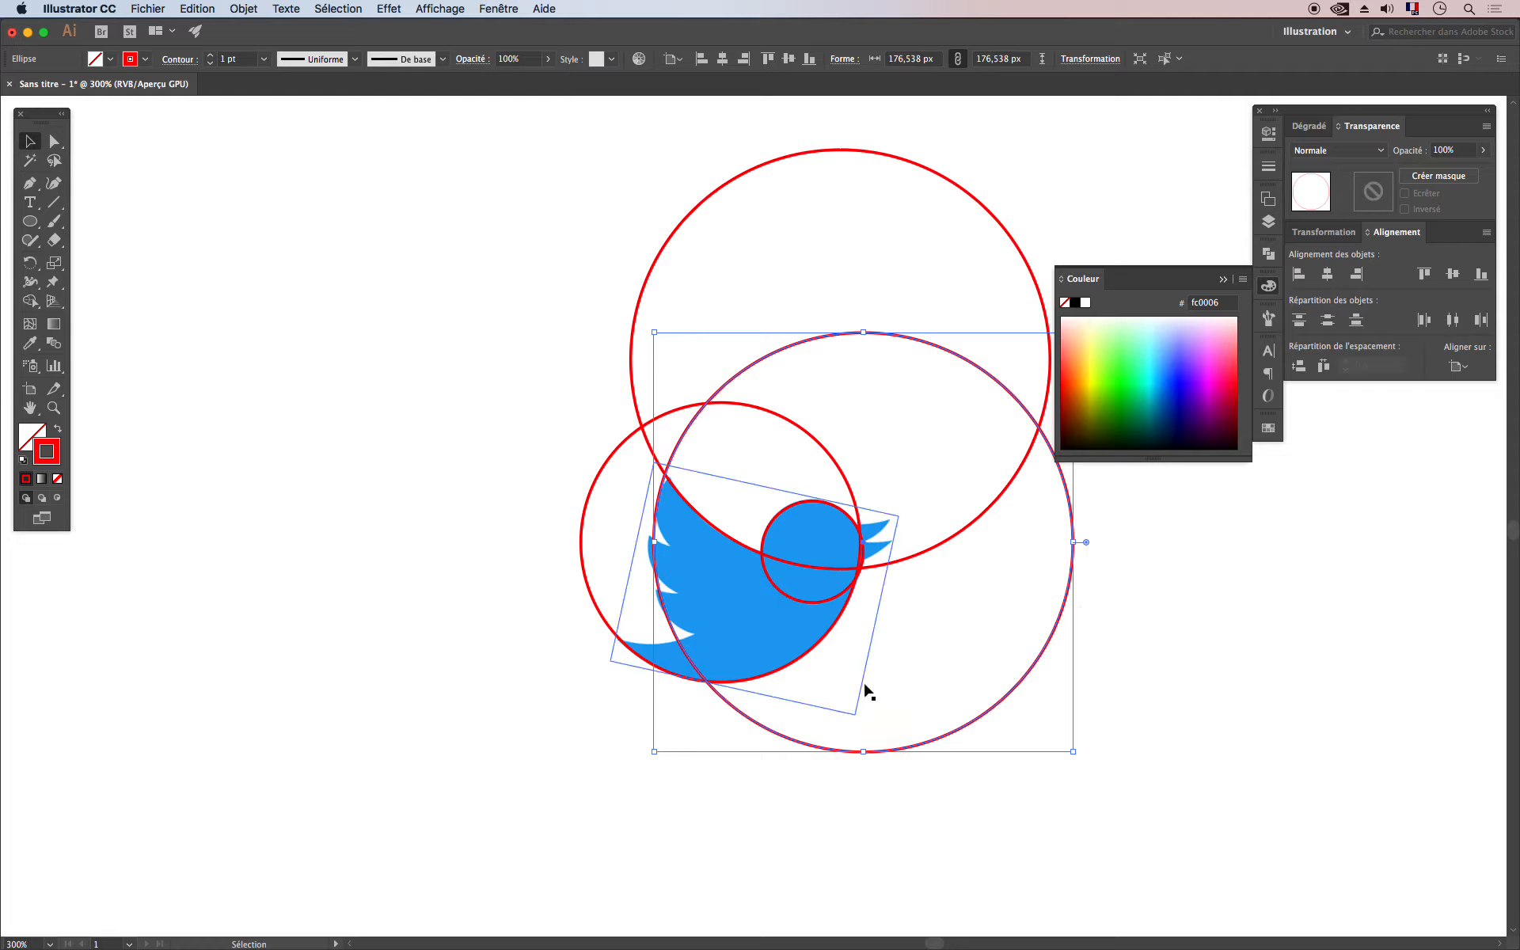
{"action": "left_click_drag", "start_coordinate": [928, 658], "coordinate": [820, 638]}
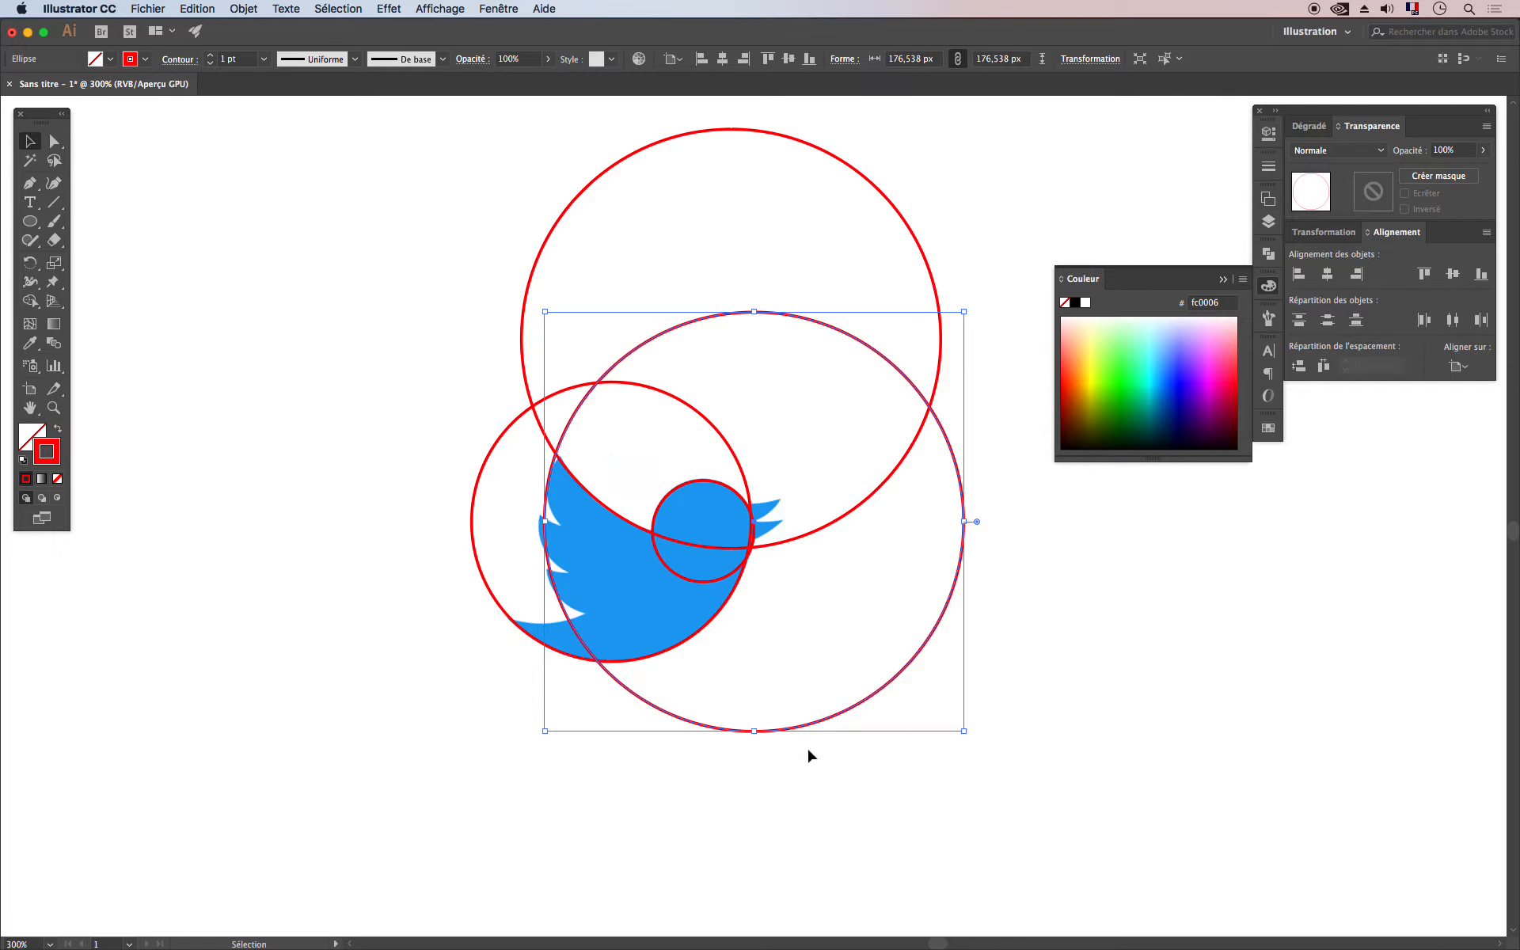
{"action": "left_click", "coordinate": [601, 591]}
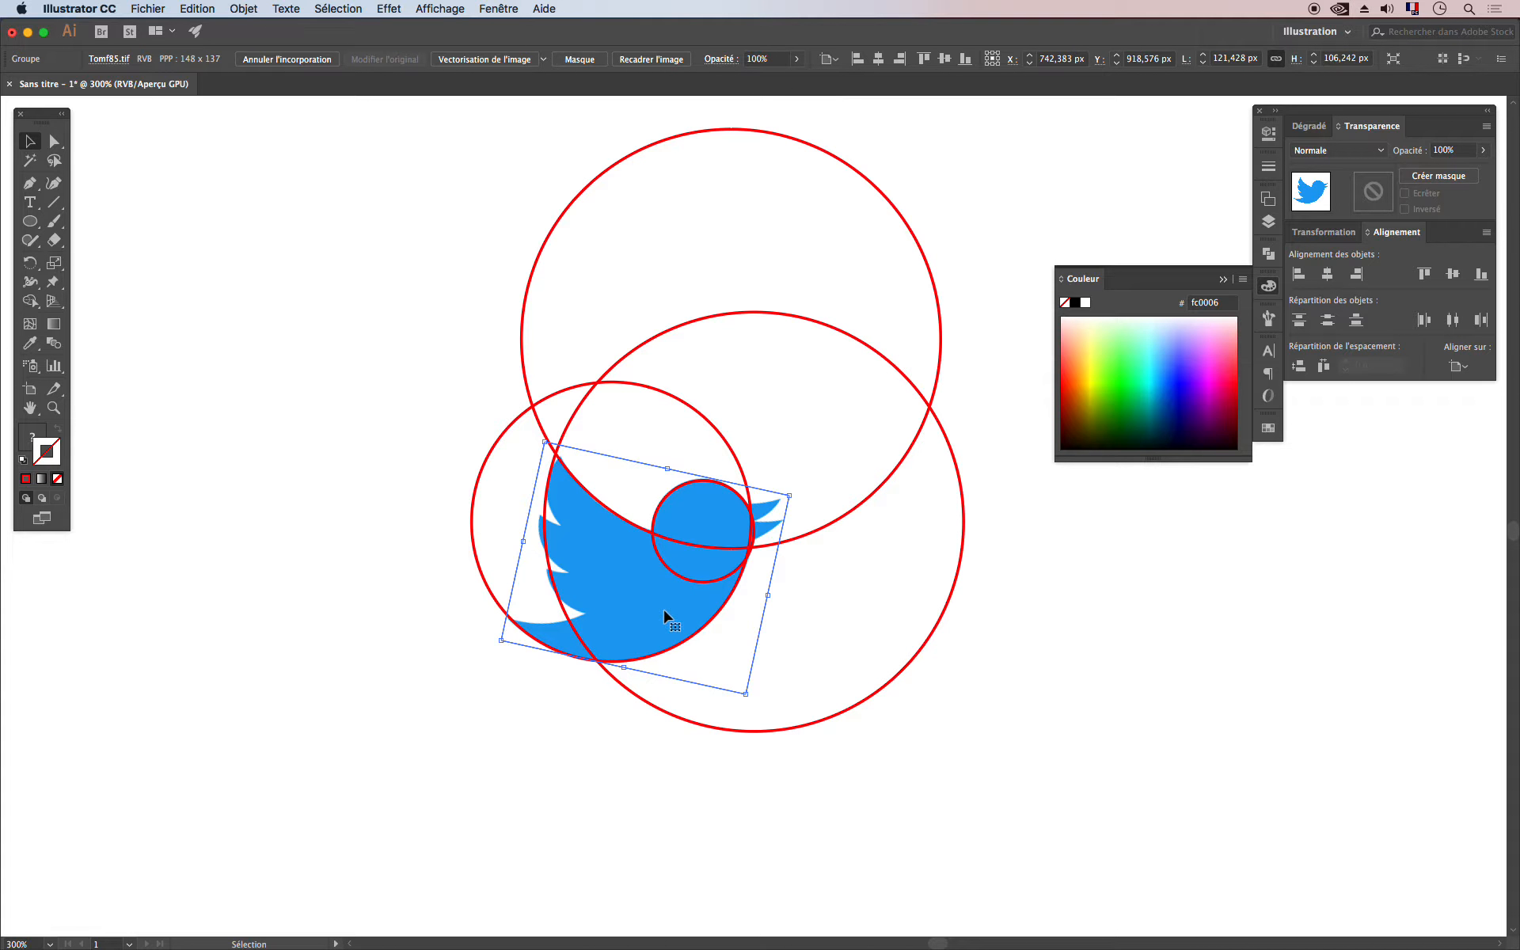
{"action": "key", "text": "Delete"}
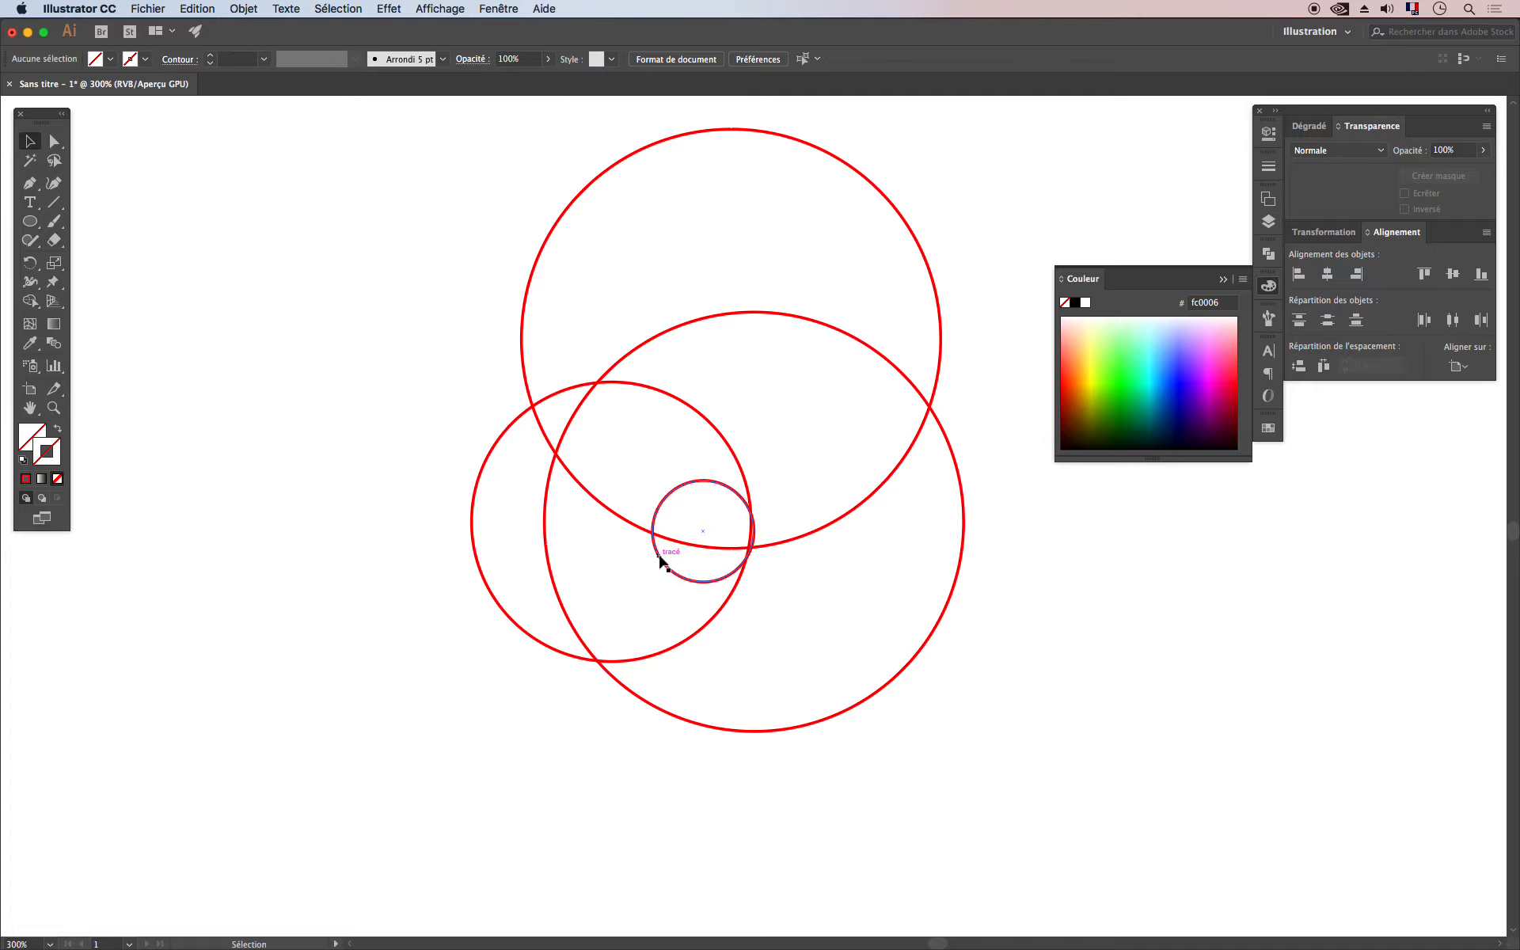
{"action": "key", "text": "super+z"}
{"action": "key", "text": "v"}
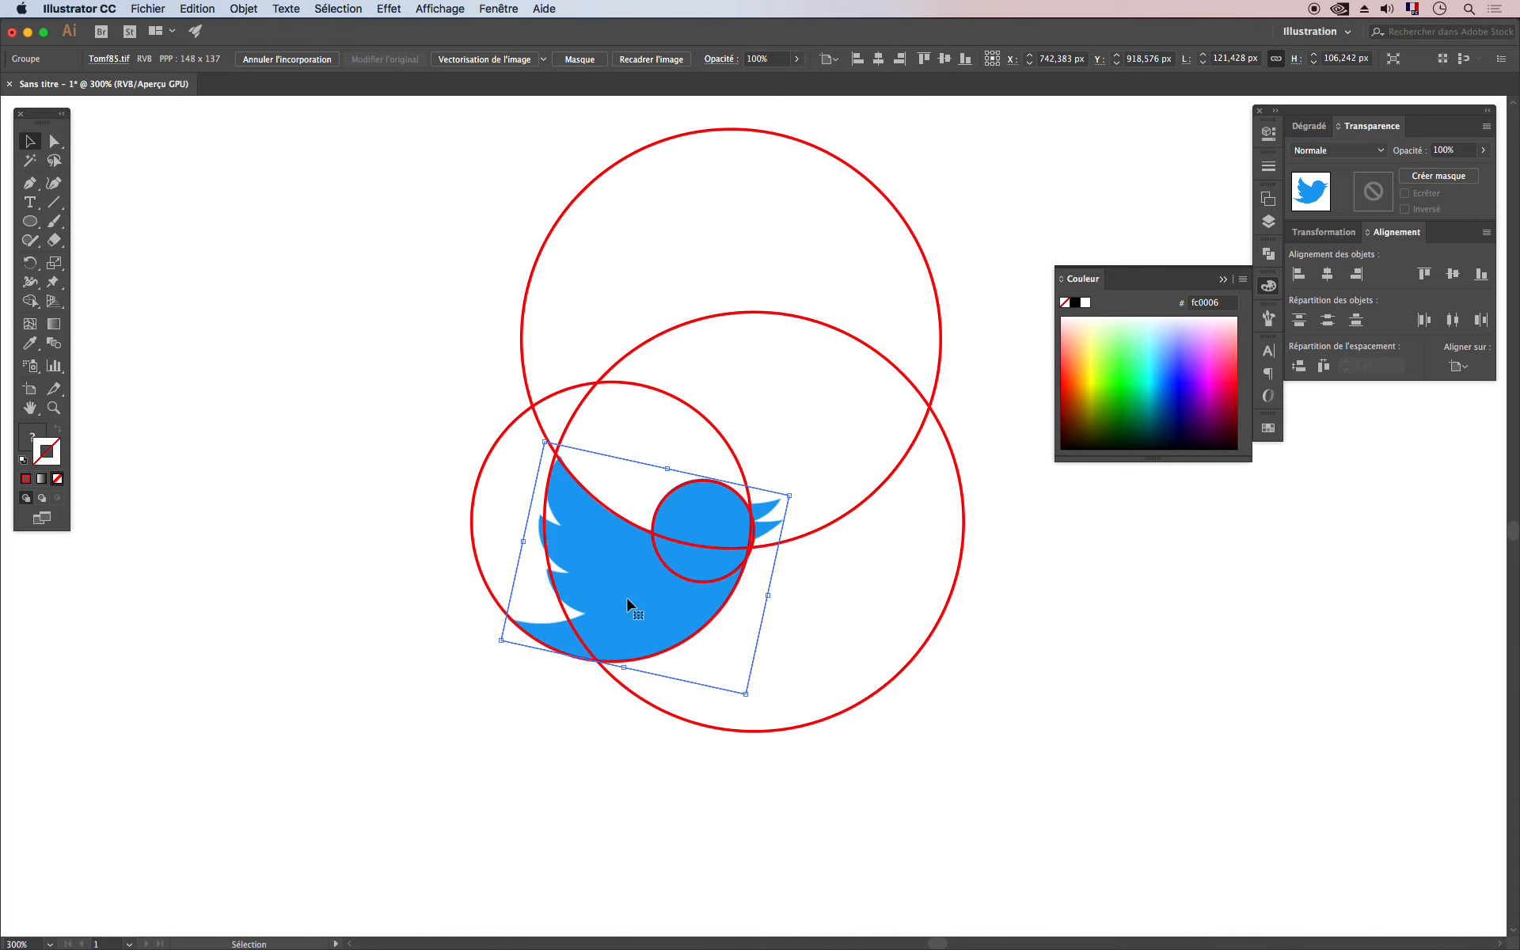
{"action": "key", "text": "Delete"}
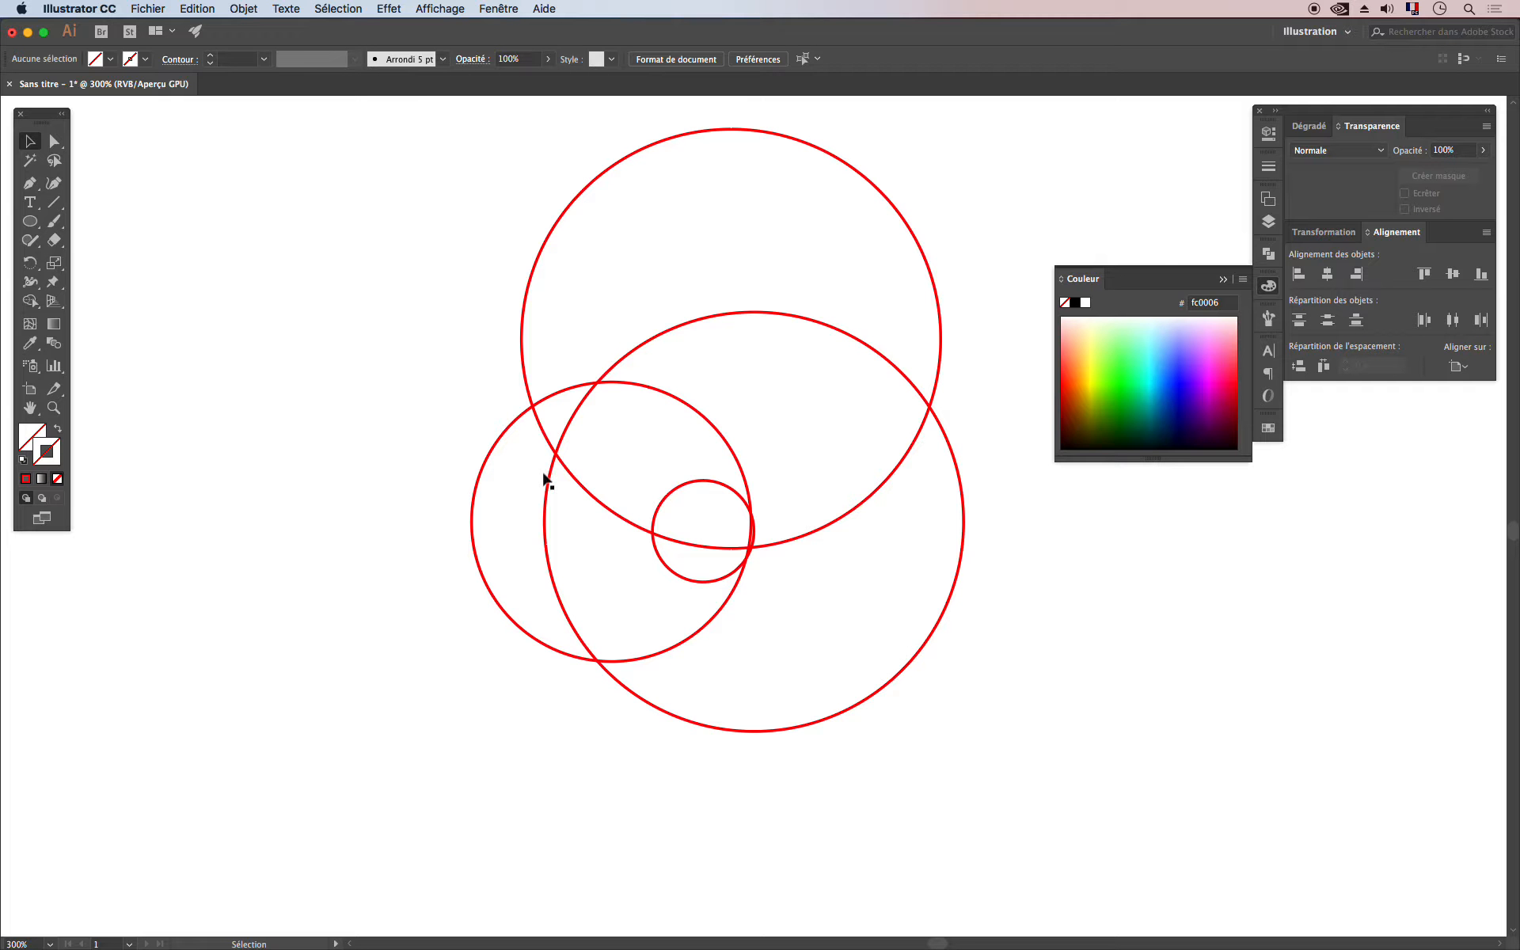
{"action": "key", "text": "a"}
{"action": "key", "text": "super+z"}
{"action": "key", "text": "v"}
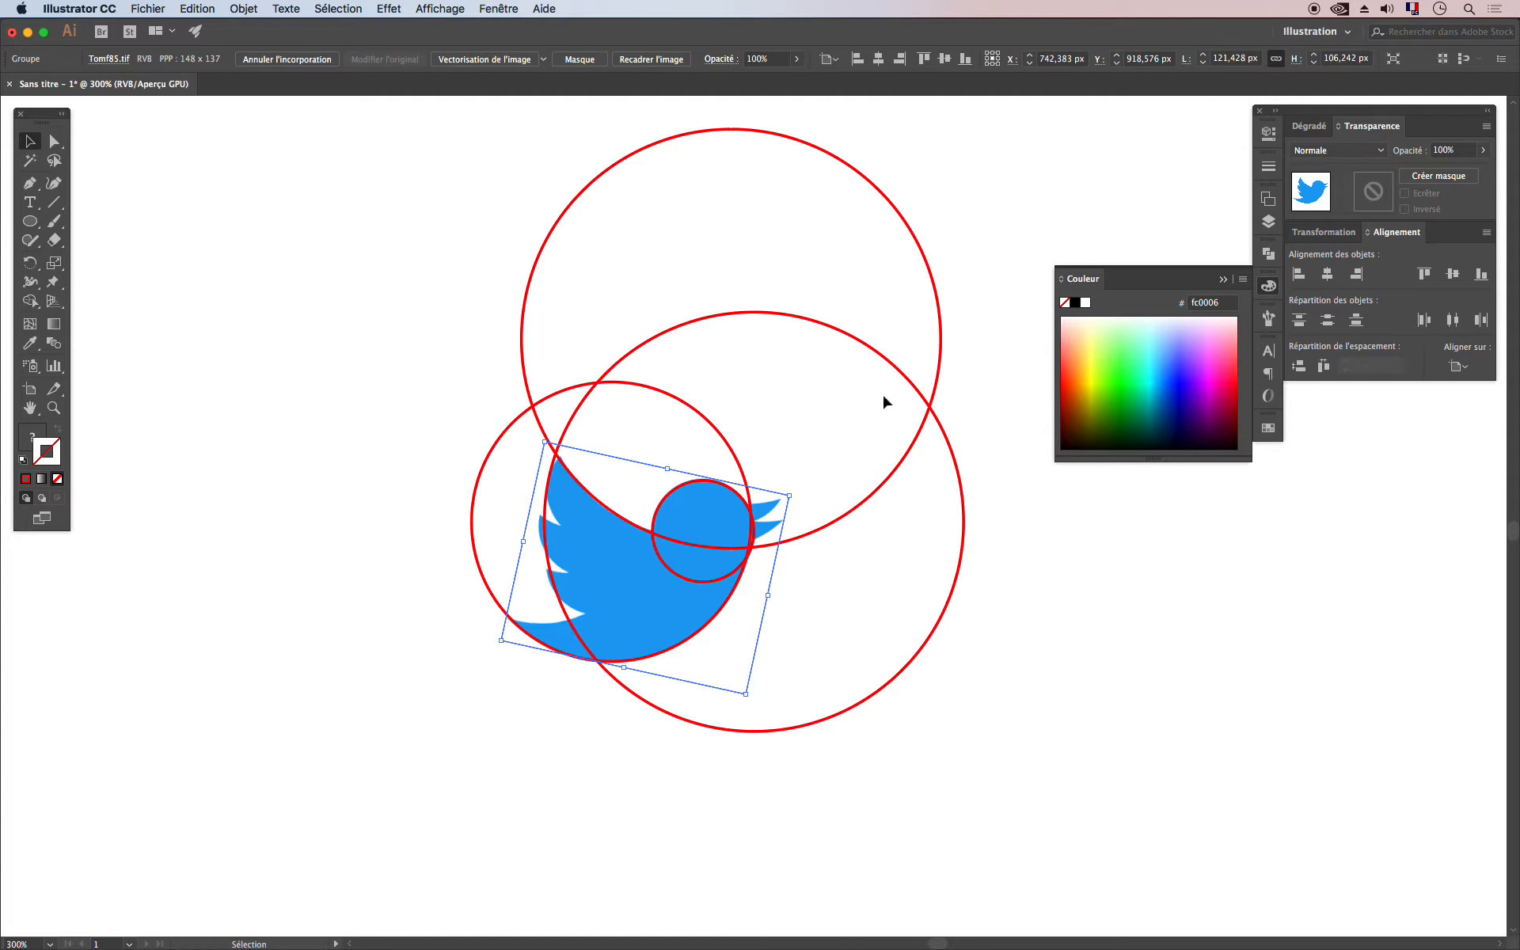
Step: Duplicate the lower 177 px circle so the copy's bottom arc follows the tail's upper edge, and delete the bird image
{"action": "left_click", "coordinate": [946, 614]}
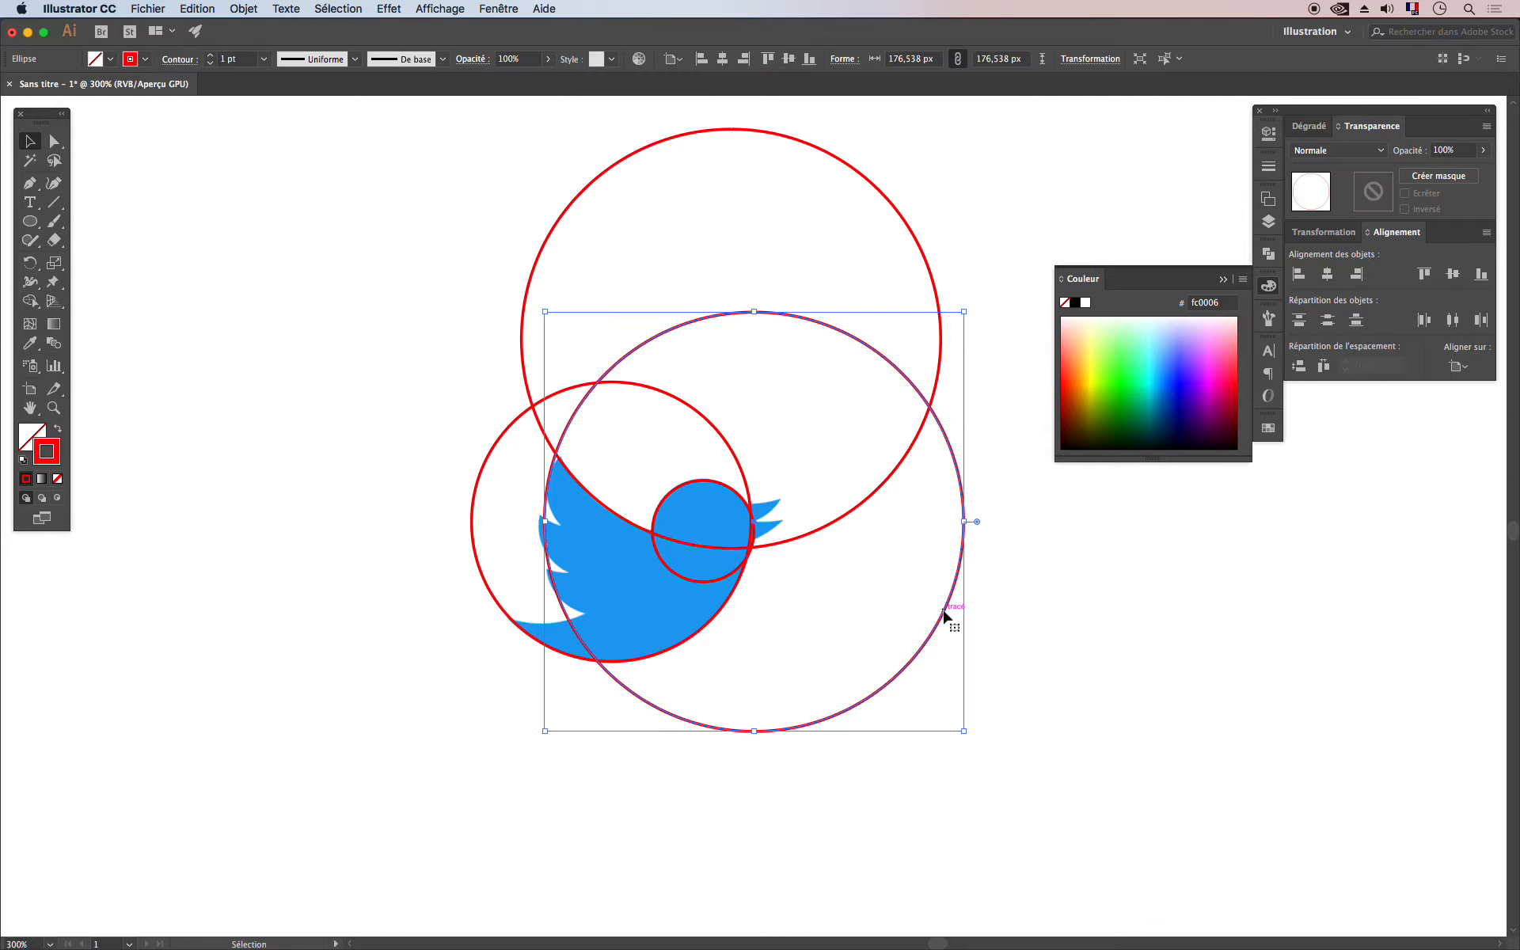
{"action": "left_click_drag", "start_coordinate": [945, 613], "coordinate": [704, 513]}
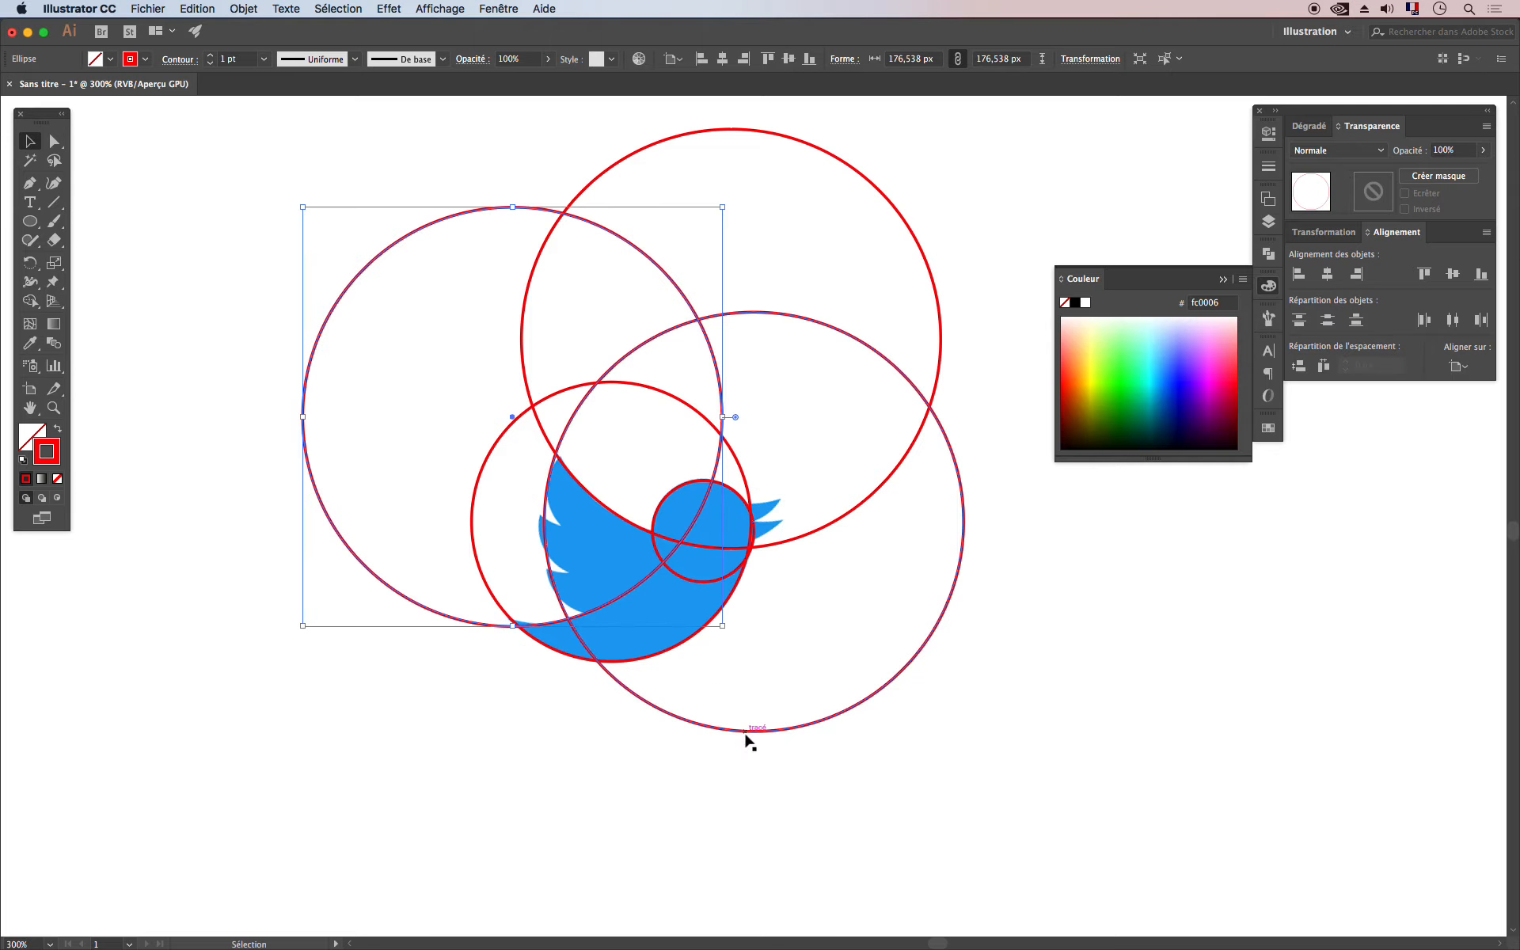
{"action": "left_click", "coordinate": [804, 655]}
{"action": "left_click", "coordinate": [677, 620]}
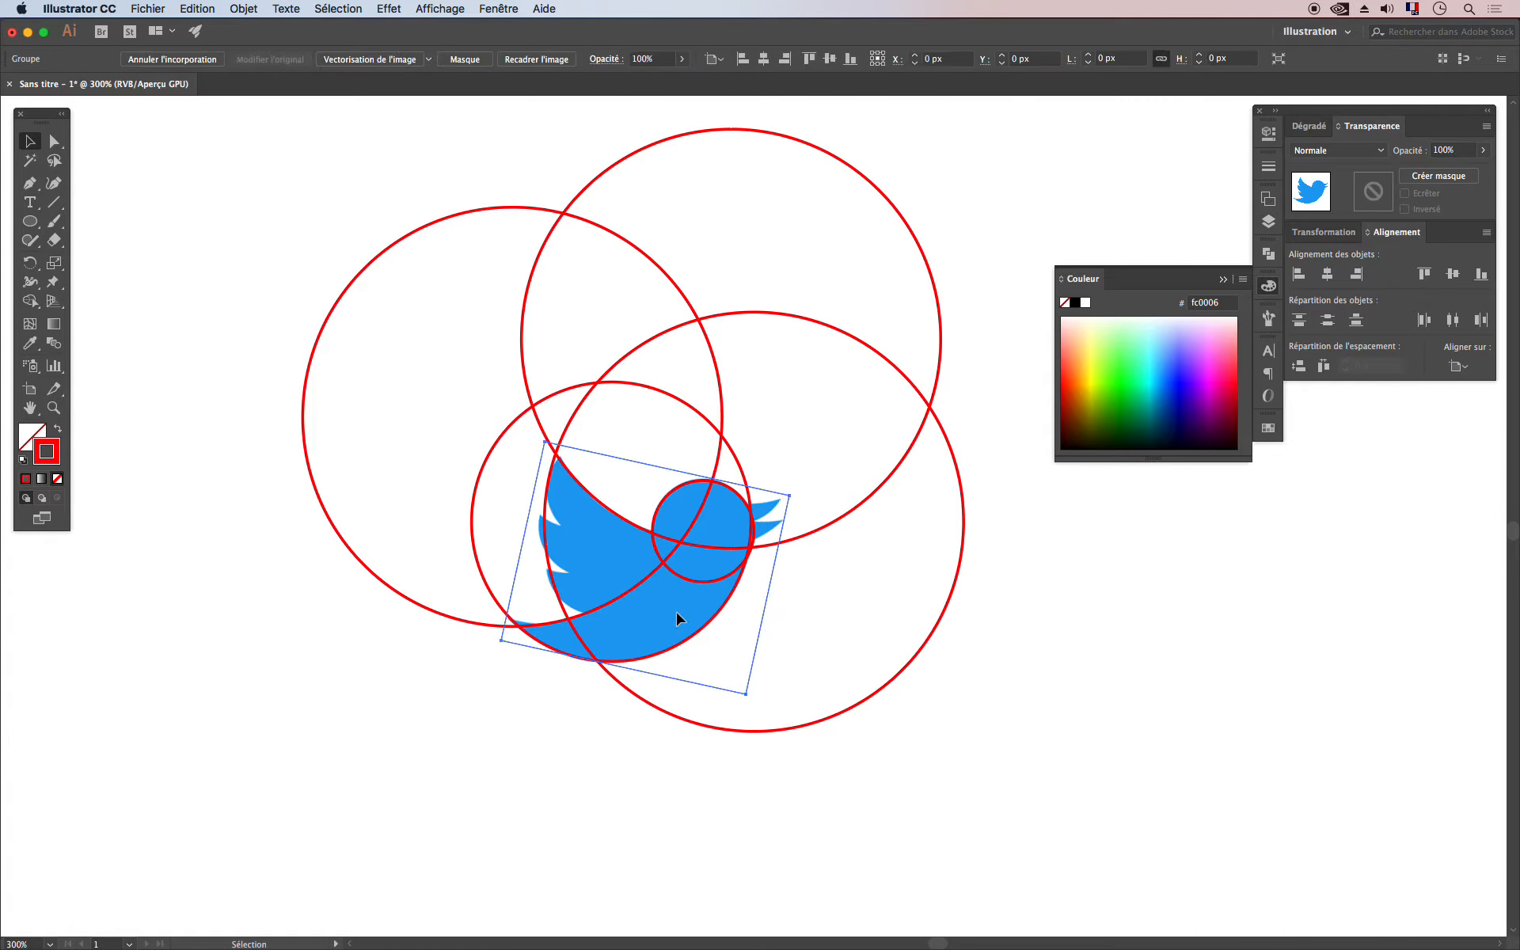
{"action": "key", "text": "Delete"}
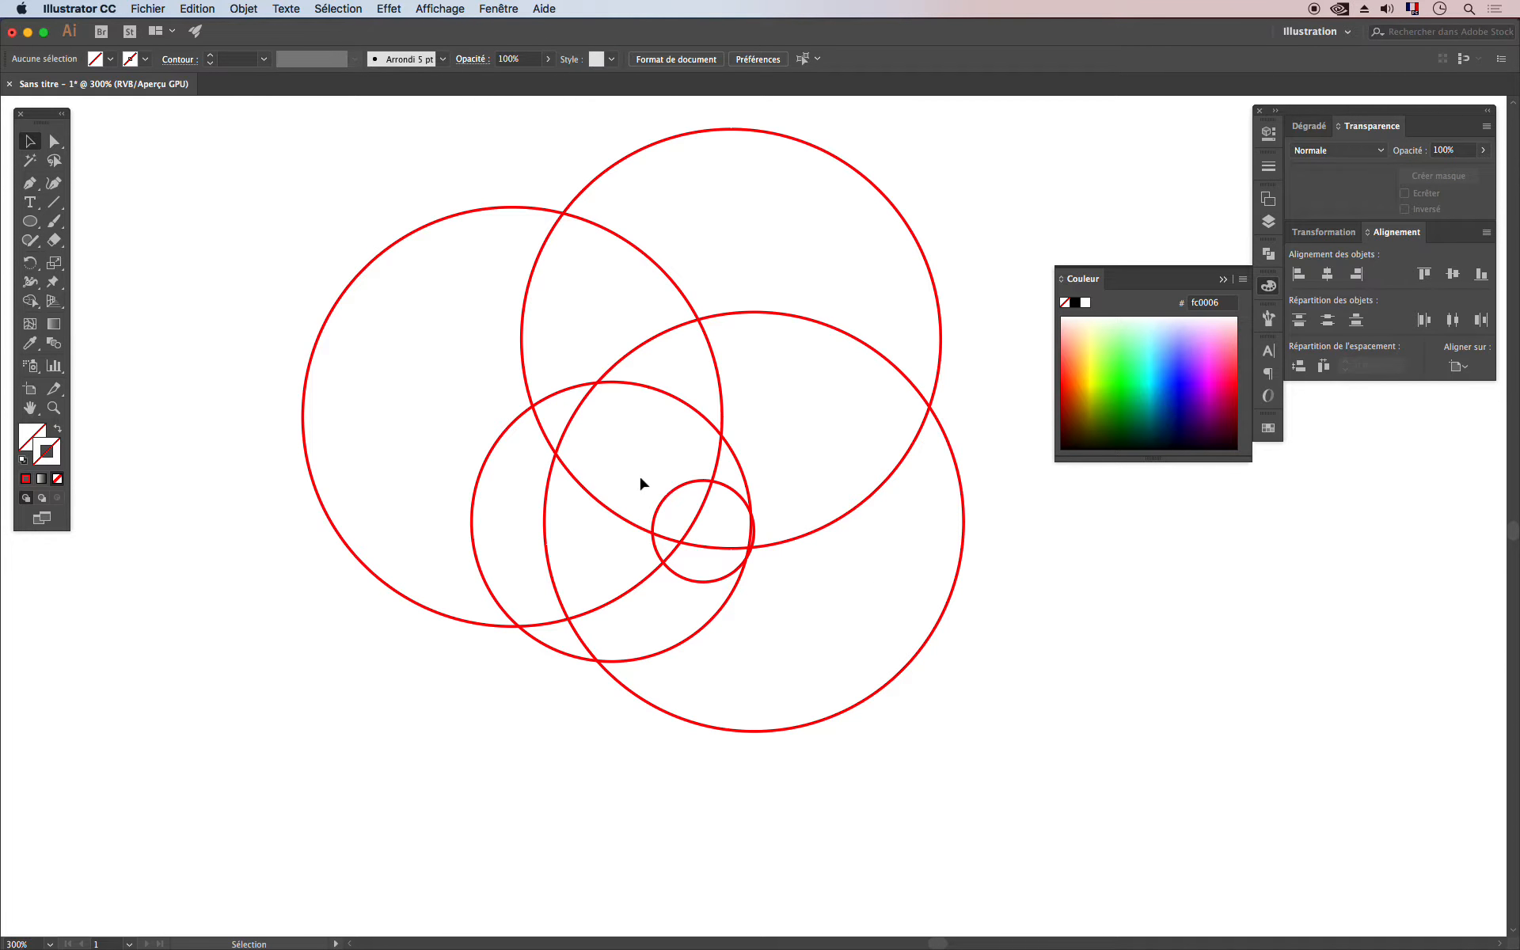
Step: Select all five circles and remove the regions outside the bird's silhouette with the Shape Builder
{"action": "left_click", "coordinate": [30, 302]}
{"action": "left_click", "coordinate": [27, 142]}
{"action": "left_click_drag", "start_coordinate": [269, 179], "coordinate": [935, 767]}
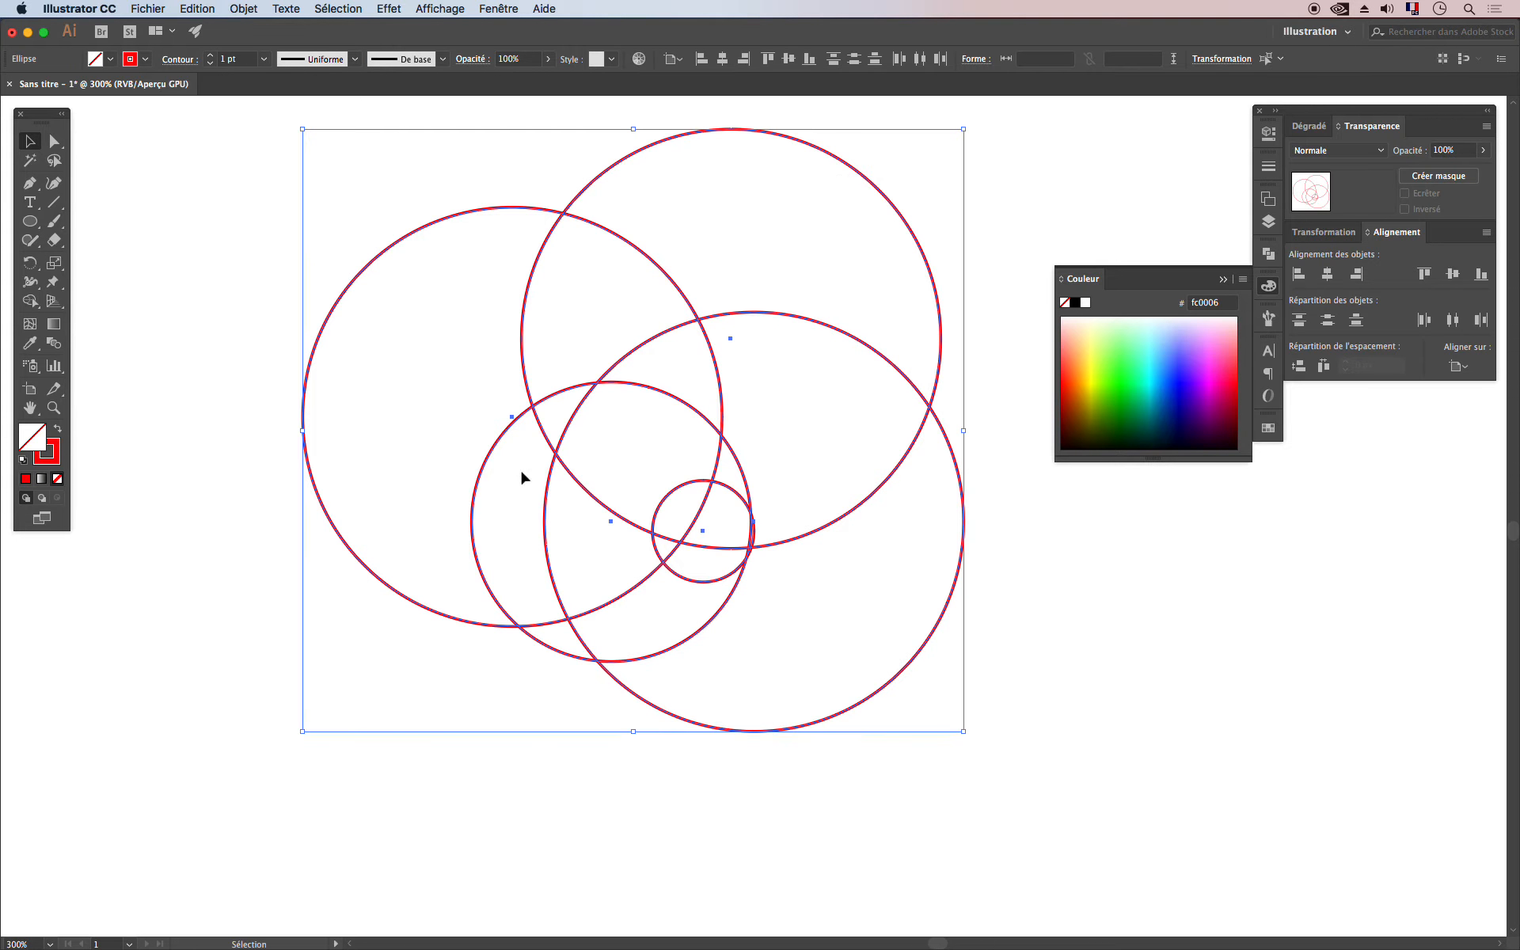
{"action": "key", "text": "shift+m"}
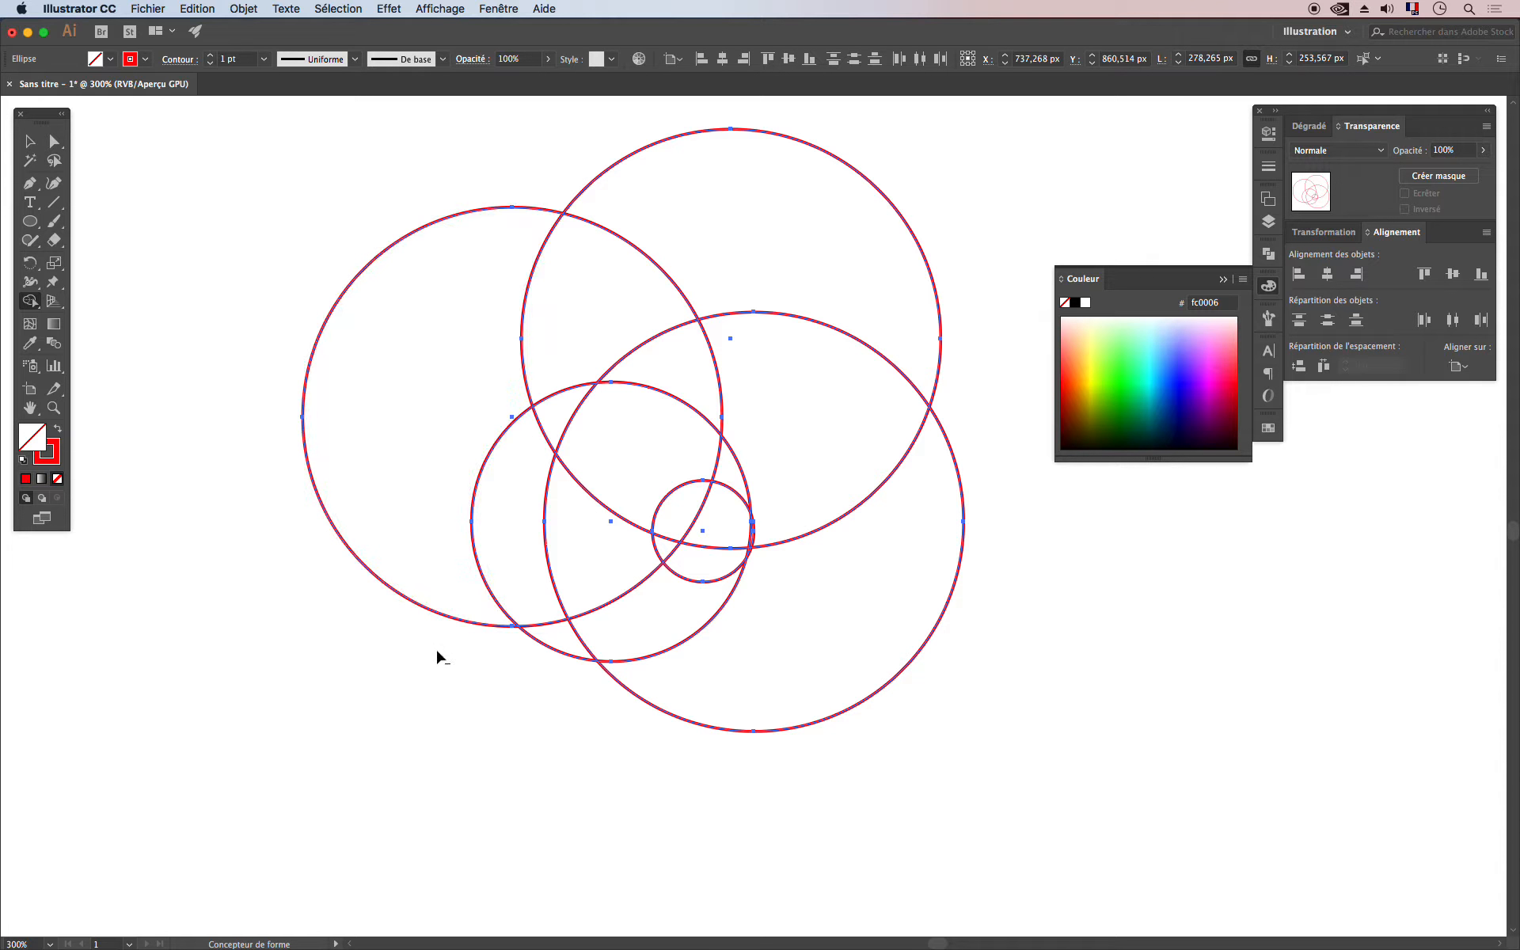
{"action": "left_click_drag", "start_coordinate": [475, 605], "coordinate": [513, 540]}
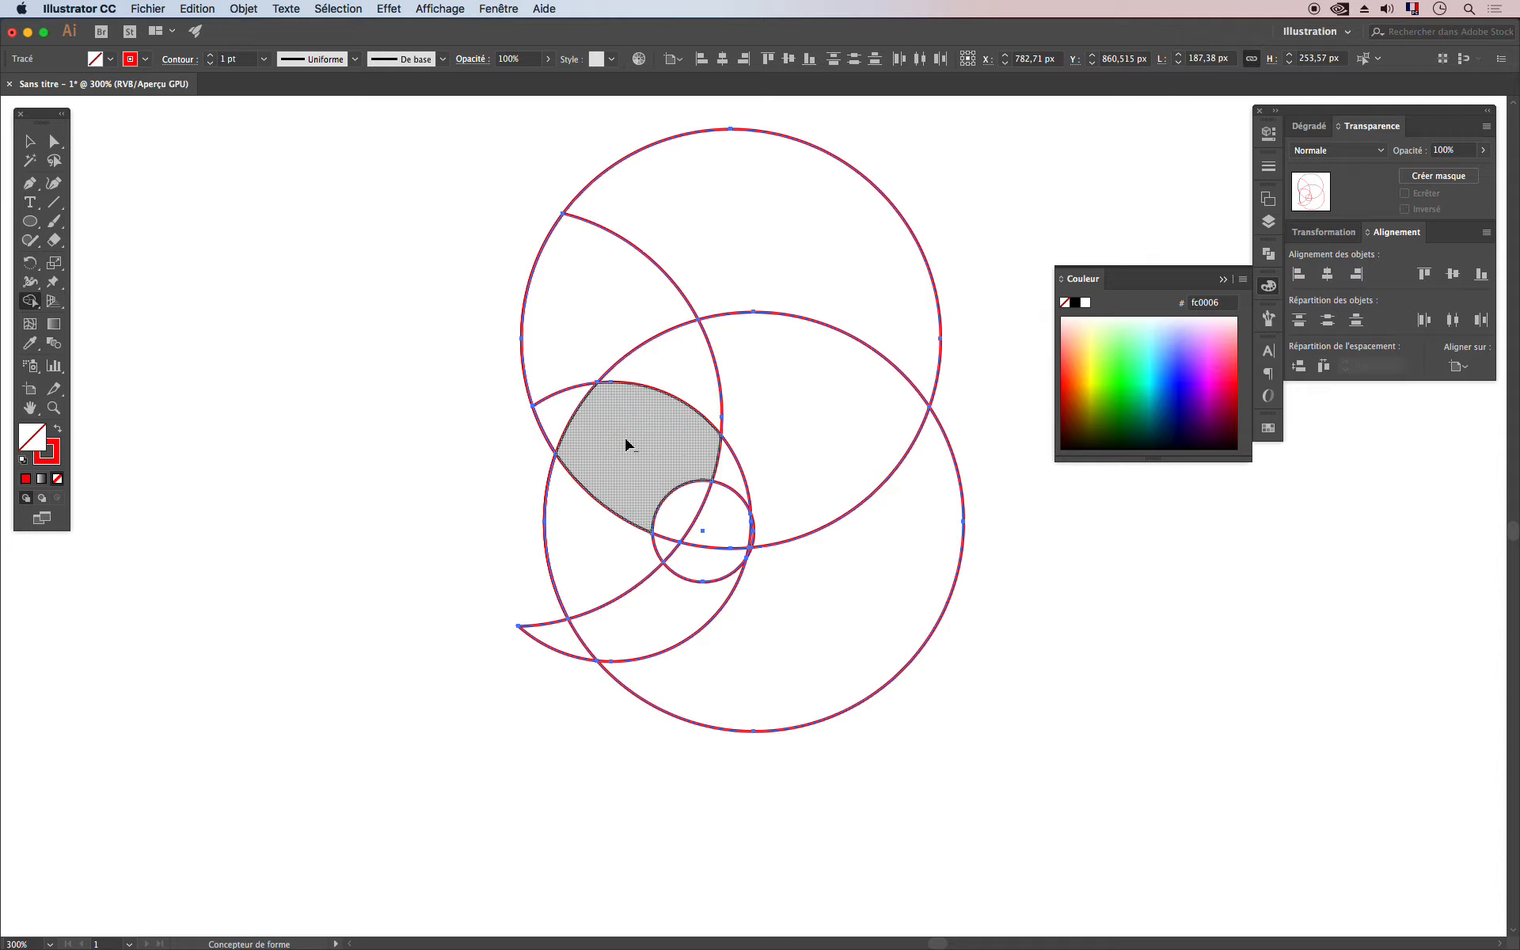
{"action": "mouse_move", "coordinate": [568, 433]}
{"action": "left_mouse_down"}
{"action": "mouse_move", "coordinate": [546, 367]}
{"action": "mouse_move", "coordinate": [615, 372]}
{"action": "left_mouse_up"}
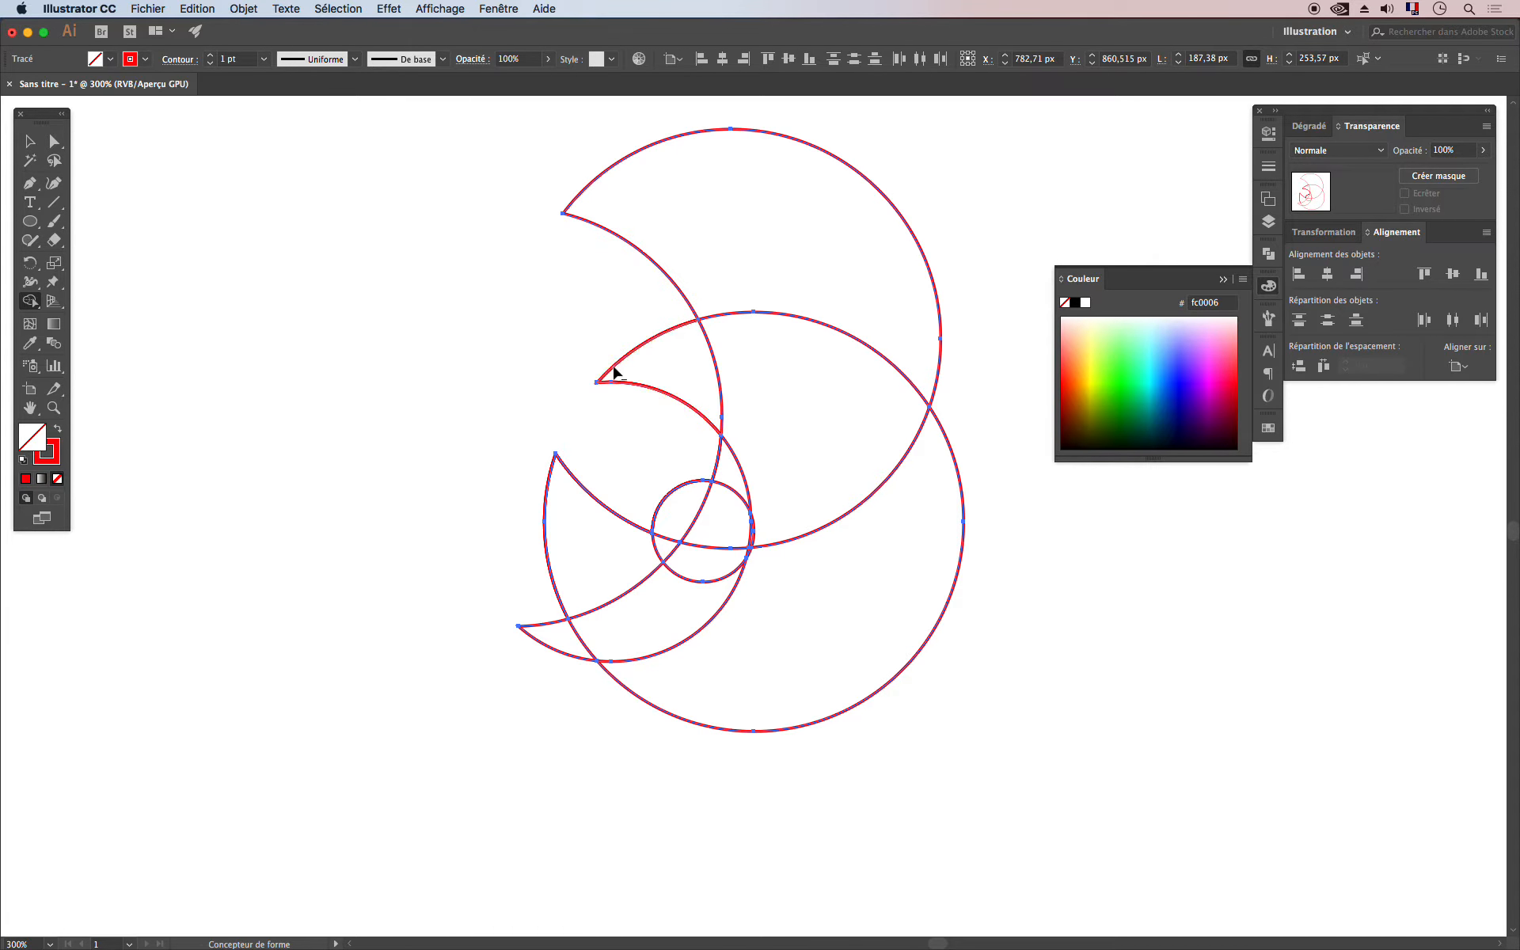
{"action": "mouse_move", "coordinate": [954, 736]}
{"action": "left_mouse_down"}
{"action": "mouse_move", "coordinate": [858, 526]}
{"action": "mouse_move", "coordinate": [891, 443]}
{"action": "left_mouse_up"}
{"action": "mouse_move", "coordinate": [974, 272]}
{"action": "left_mouse_down"}
{"action": "mouse_move", "coordinate": [845, 349]}
{"action": "mouse_move", "coordinate": [634, 373]}
{"action": "left_mouse_up"}
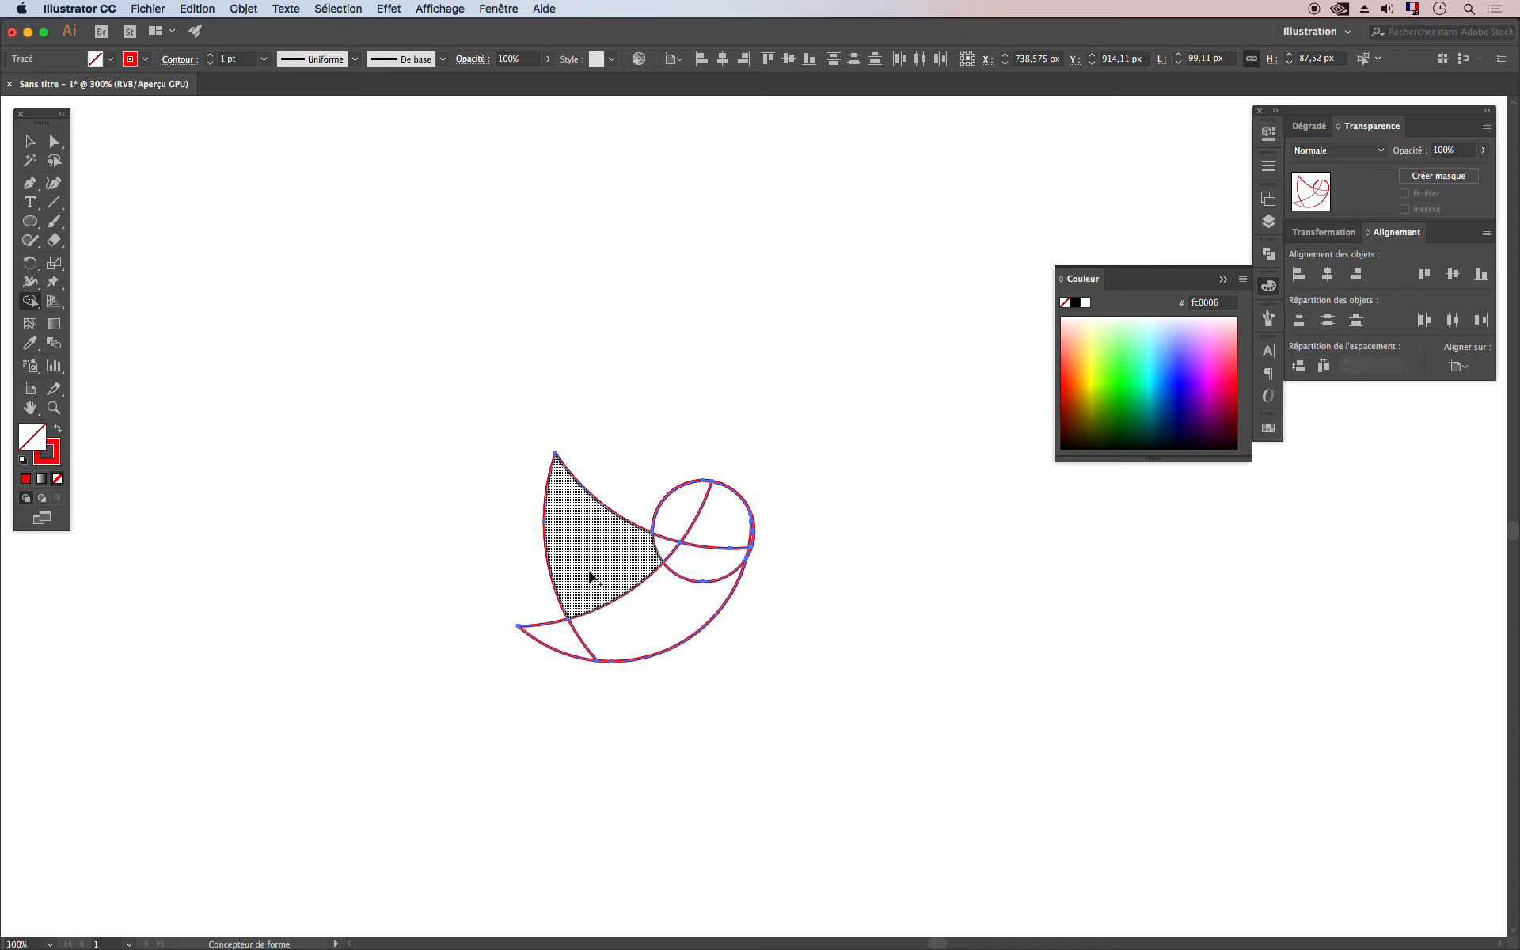
Step: Merge the wing, body, tail and head regions into one shape, including the thin slivers along the front of the head
{"action": "mouse_move", "coordinate": [633, 553]}
{"action": "left_mouse_down"}
{"action": "mouse_move", "coordinate": [697, 521]}
{"action": "mouse_move", "coordinate": [703, 547]}
{"action": "mouse_move", "coordinate": [677, 591]}
{"action": "mouse_move", "coordinate": [559, 637]}
{"action": "left_mouse_up"}
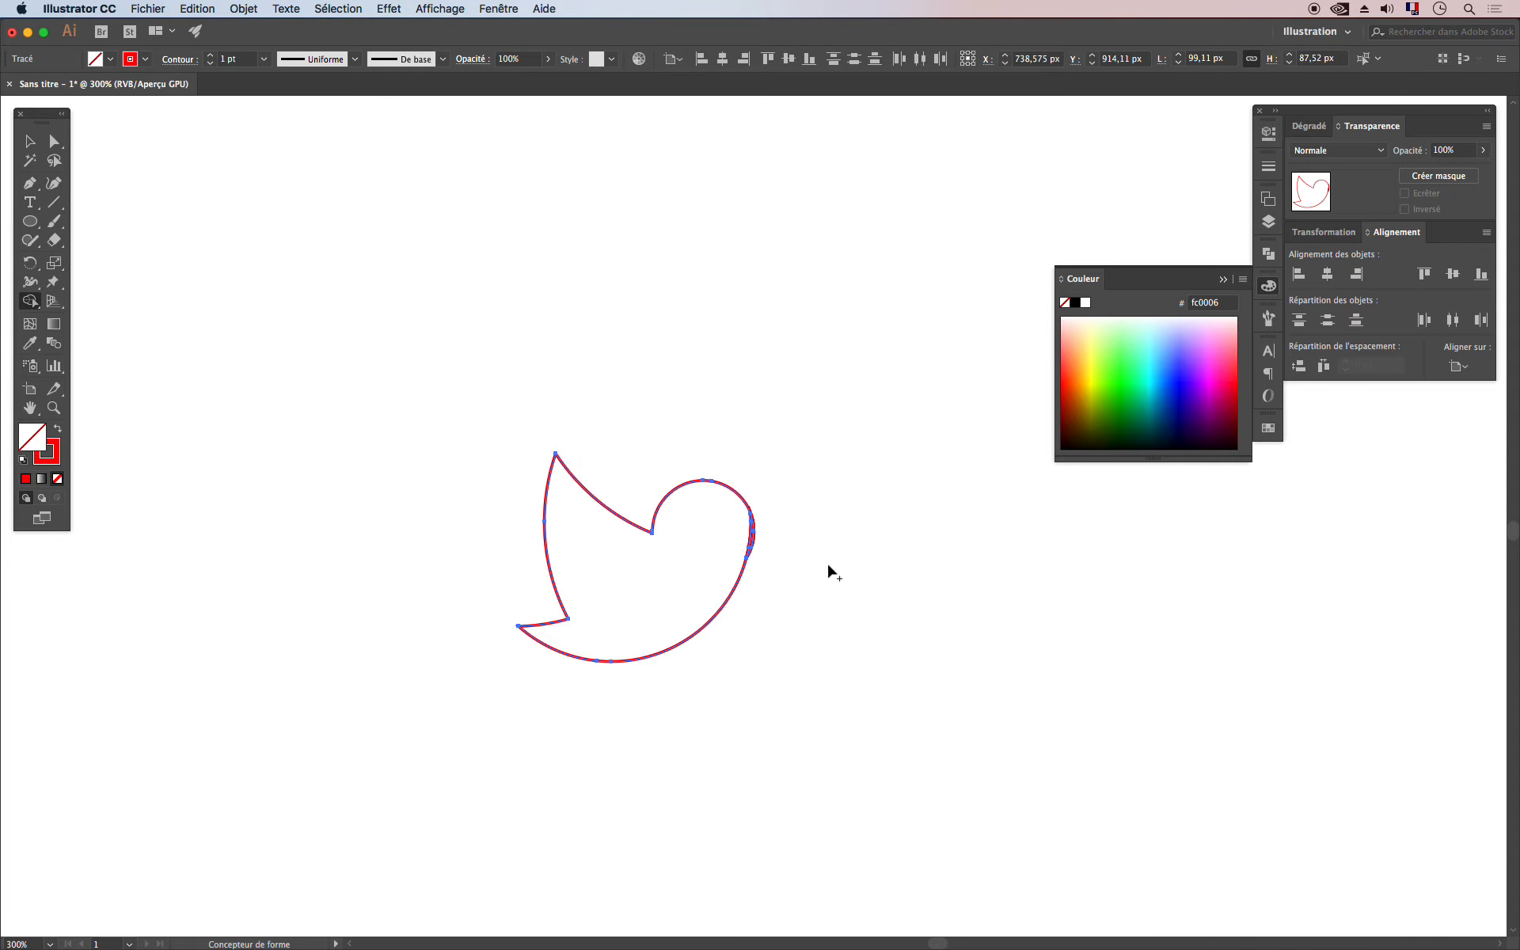
{"action": "key", "text": "super+plus"}
{"action": "key", "text": "super+plus"}
{"action": "key", "text": "super+plus"}
{"action": "key", "text": "super+plus"}
{"action": "left_click_drag", "start_coordinate": [760, 553], "coordinate": [217, 573]}
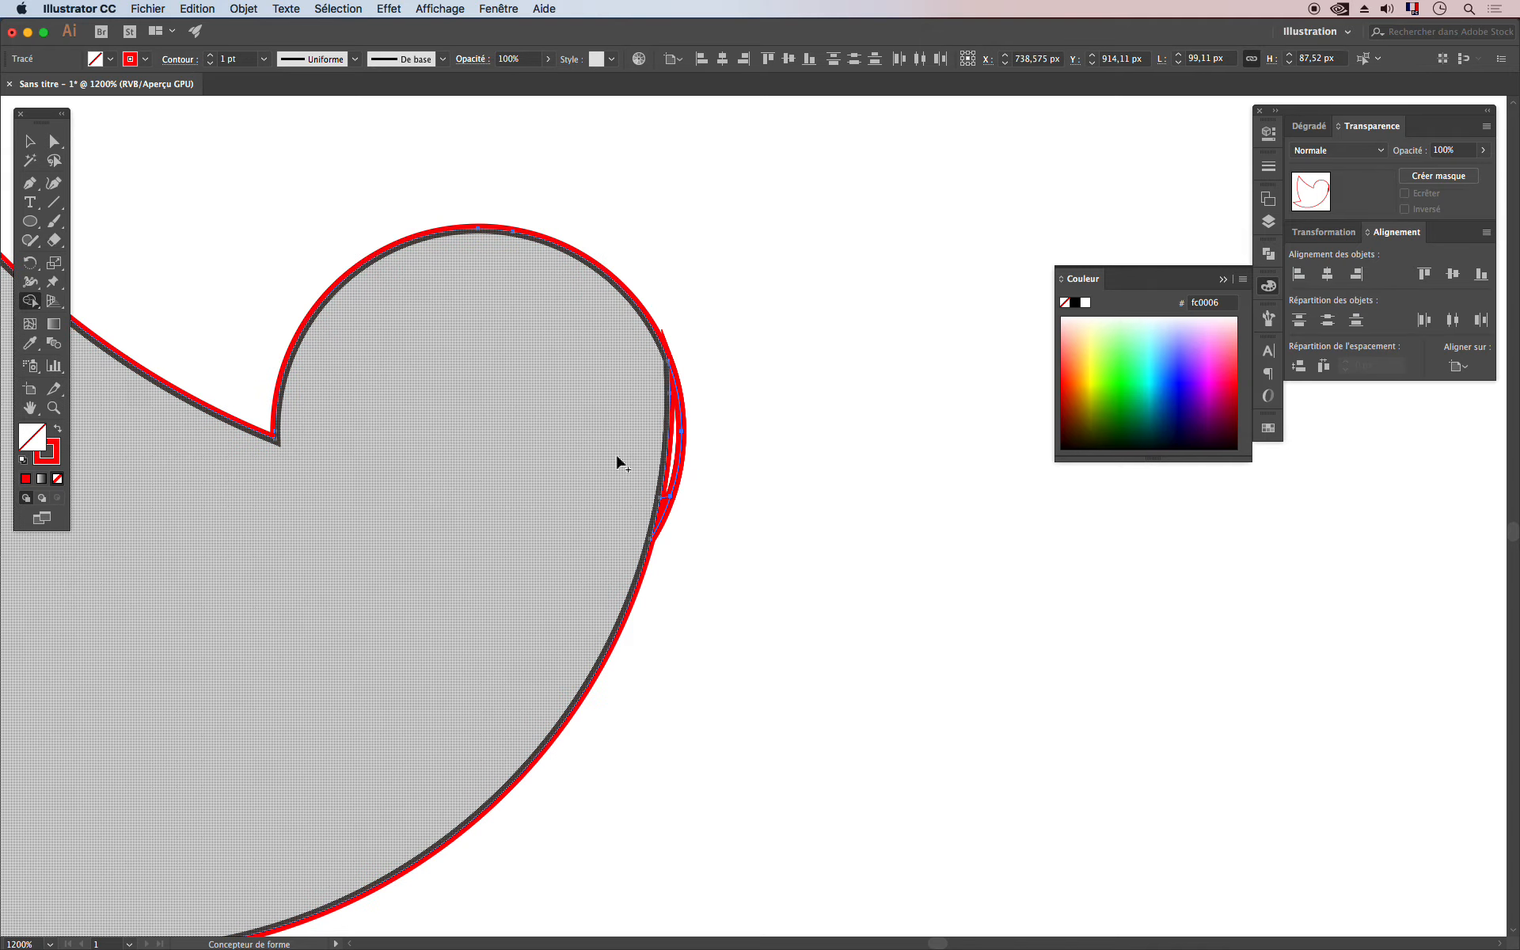
{"action": "left_click_drag", "start_coordinate": [667, 458], "coordinate": [659, 497]}
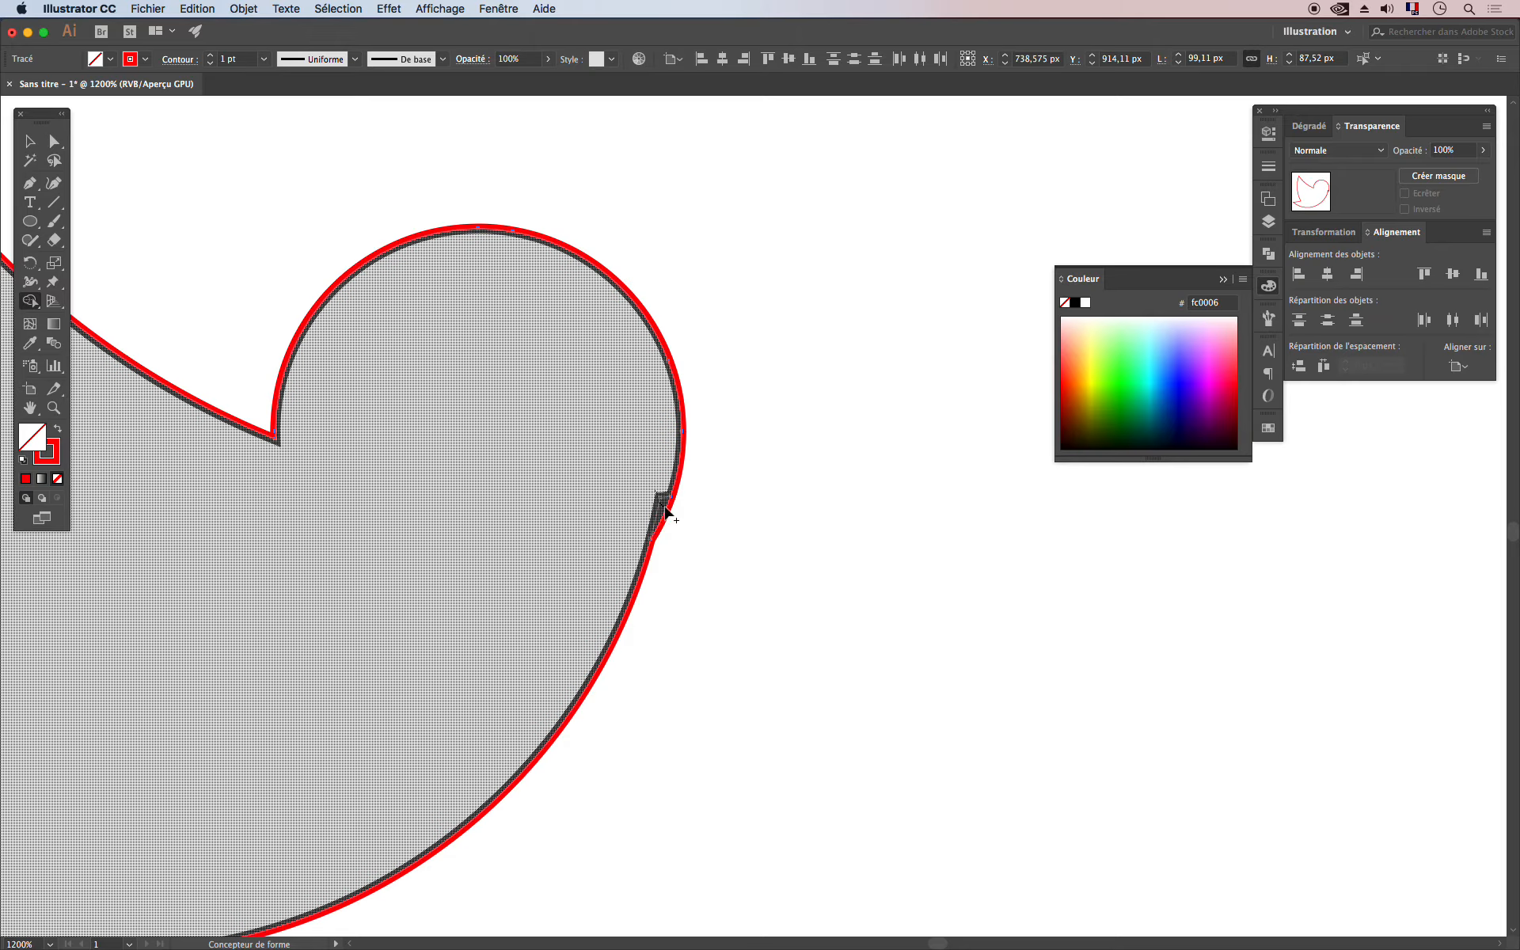
{"action": "left_click", "coordinate": [663, 510]}
{"action": "scroll", "coordinate": [672, 511], "scroll_direction": "down", "scroll_amount": 3}
{"action": "scroll", "coordinate": [671, 511], "scroll_direction": "left", "scroll_amount": 3}
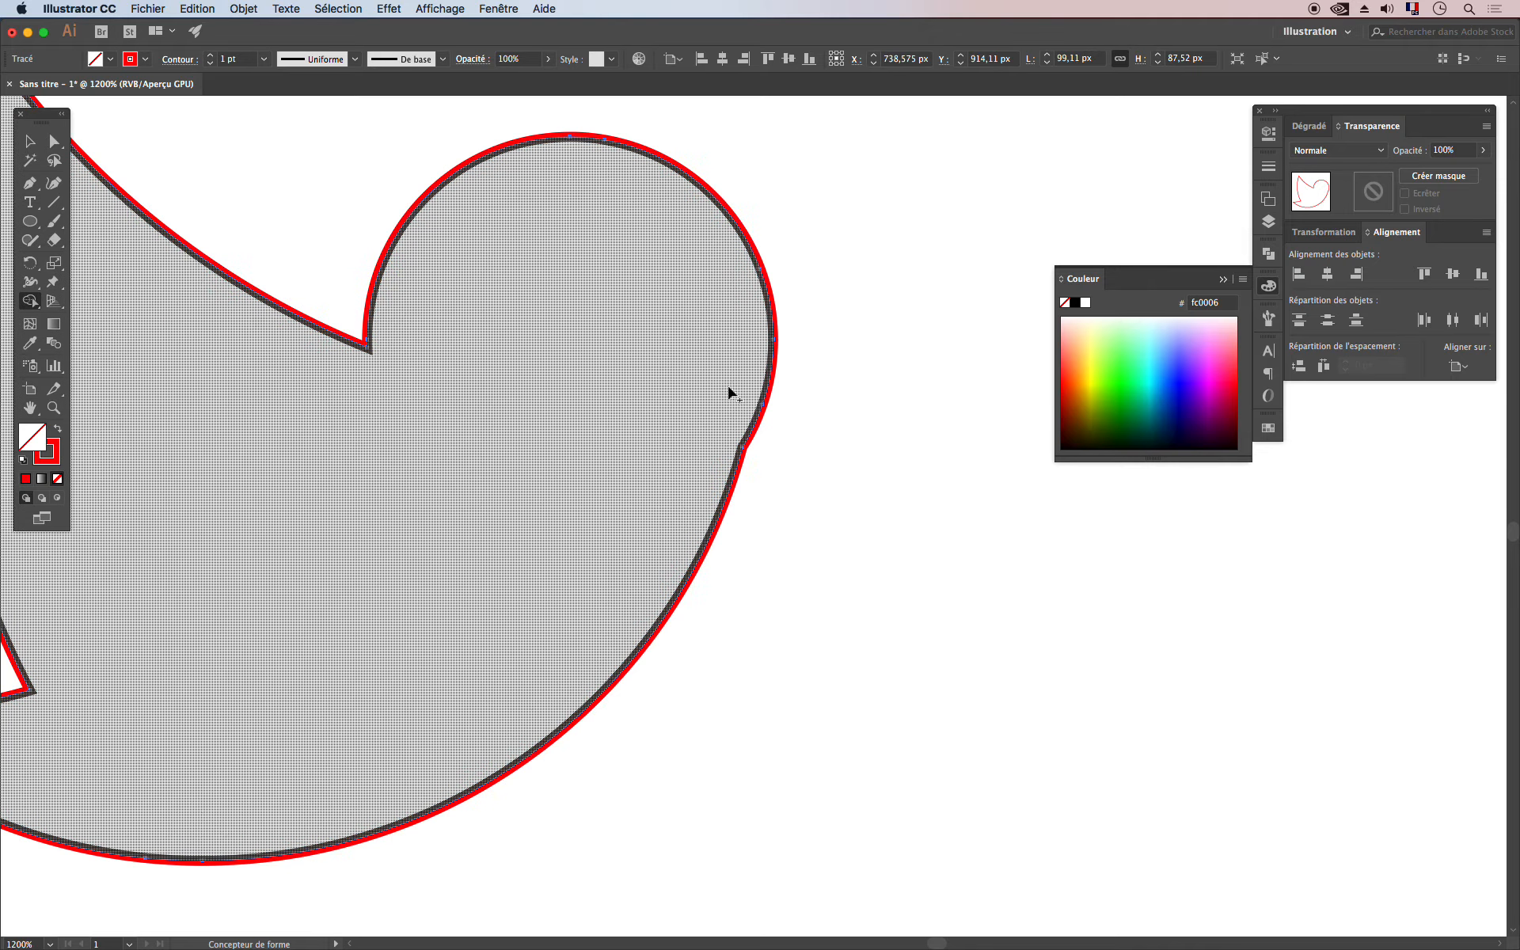
{"action": "key", "text": "super+0"}
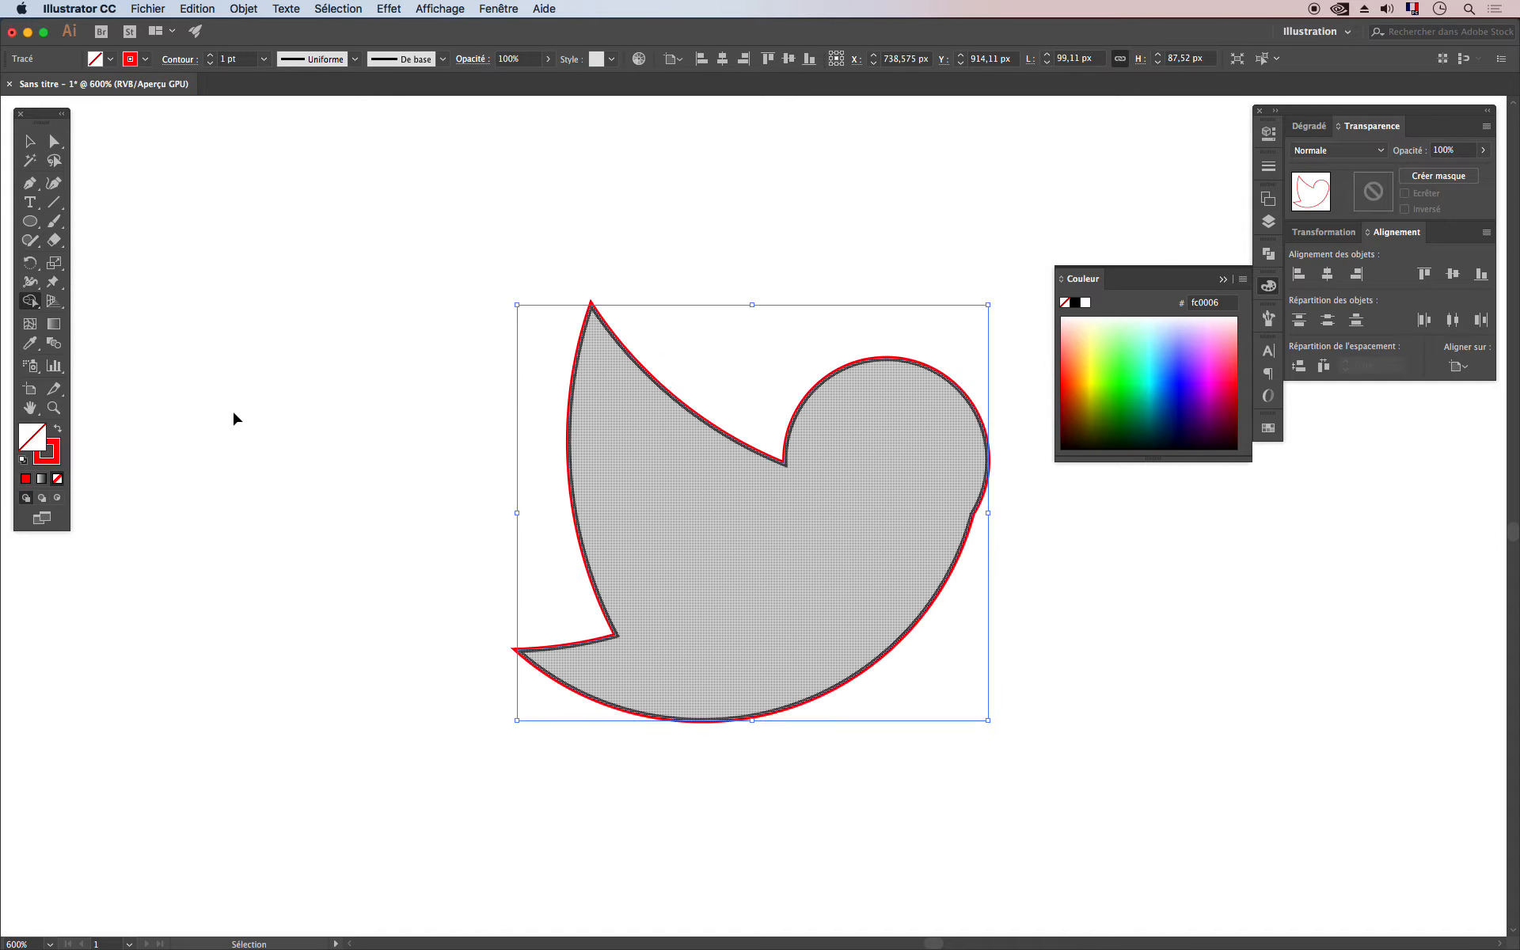
Step: Paste a copy of the innermost 58.845 px concentric circle over the bird's chest, with its upper arc crossing the front of the head
{"action": "left_click_drag", "start_coordinate": [98, 475], "coordinate": [353, 496]}
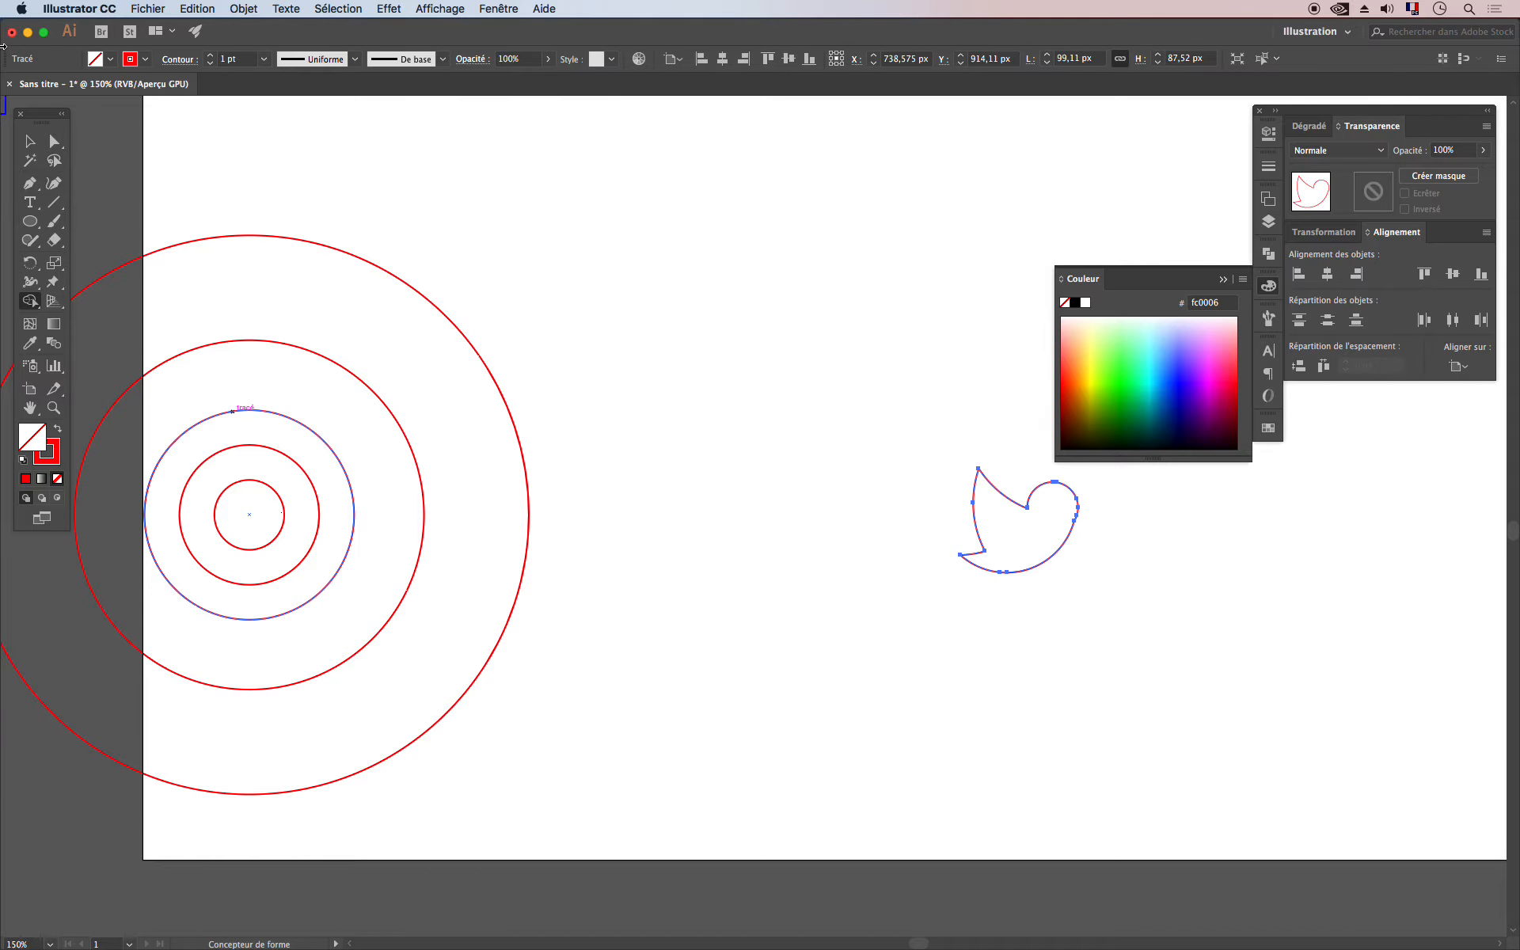
{"action": "key", "text": "v"}
{"action": "left_click", "coordinate": [285, 513]}
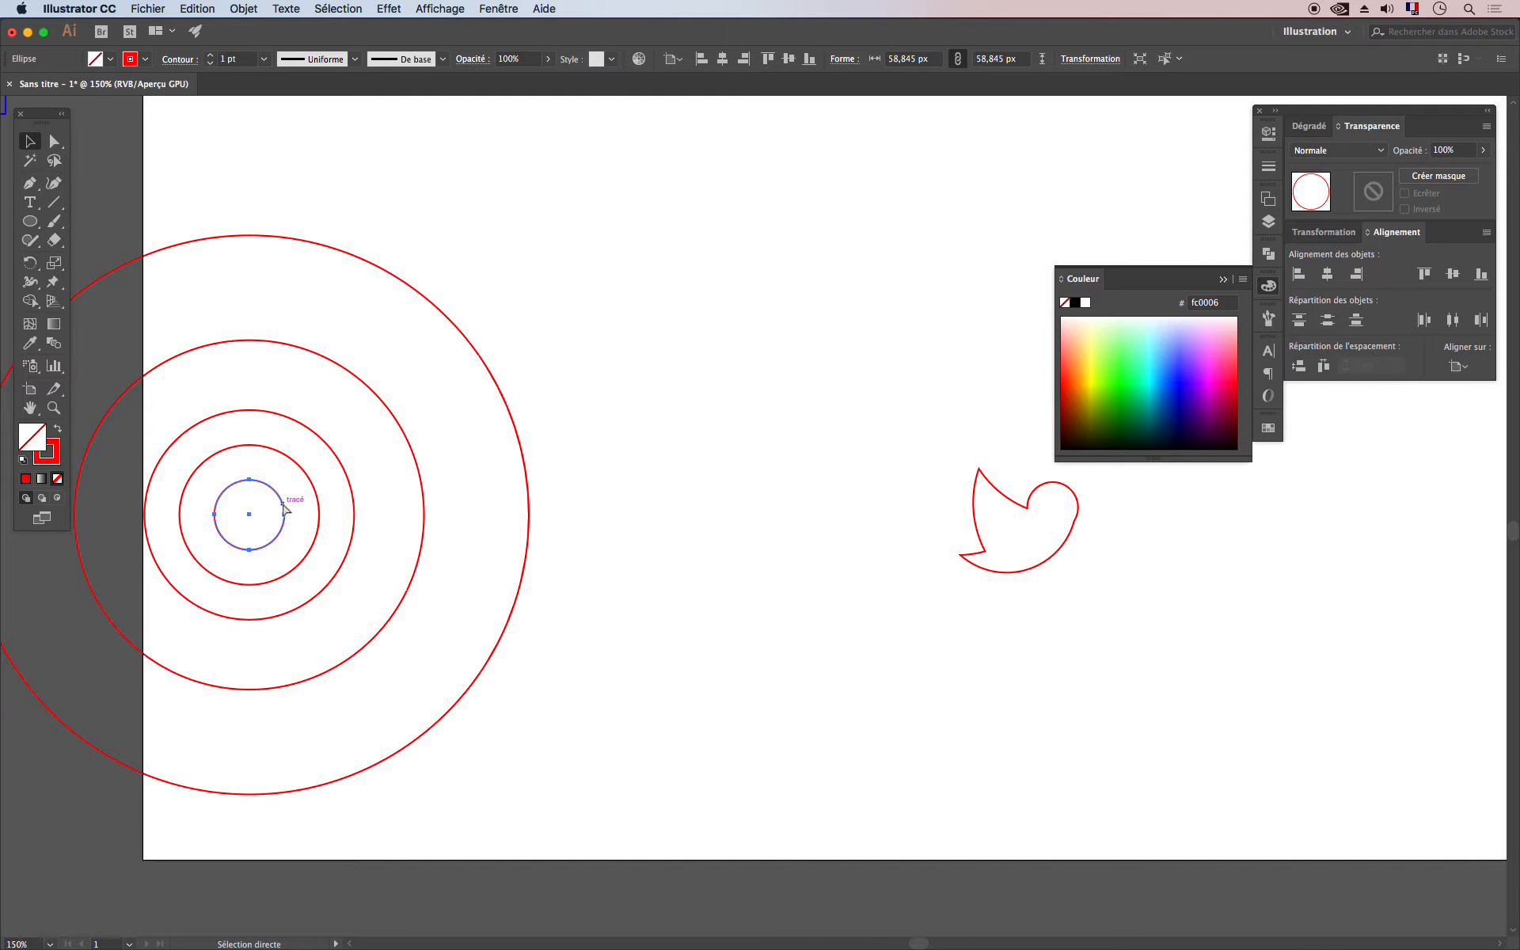
{"action": "key", "text": "super+c"}
{"action": "key", "text": "super+v"}
{"action": "left_click_drag", "start_coordinate": [816, 478], "coordinate": [842, 440]}
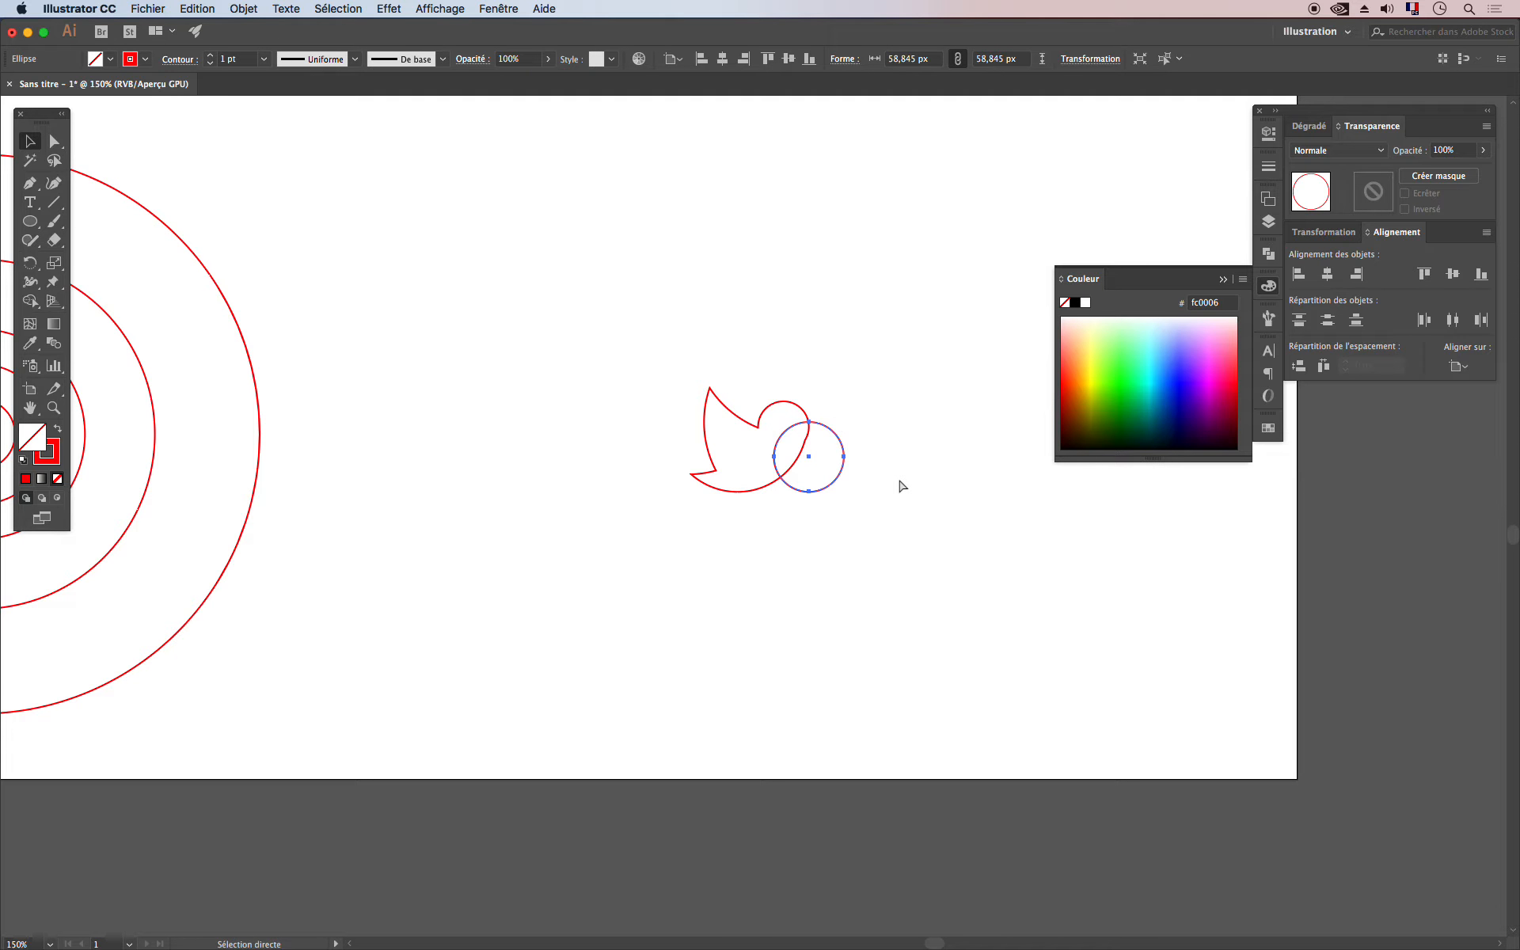
{"action": "scroll", "coordinate": [845, 453], "scroll_direction": "up", "scroll_amount": 5}
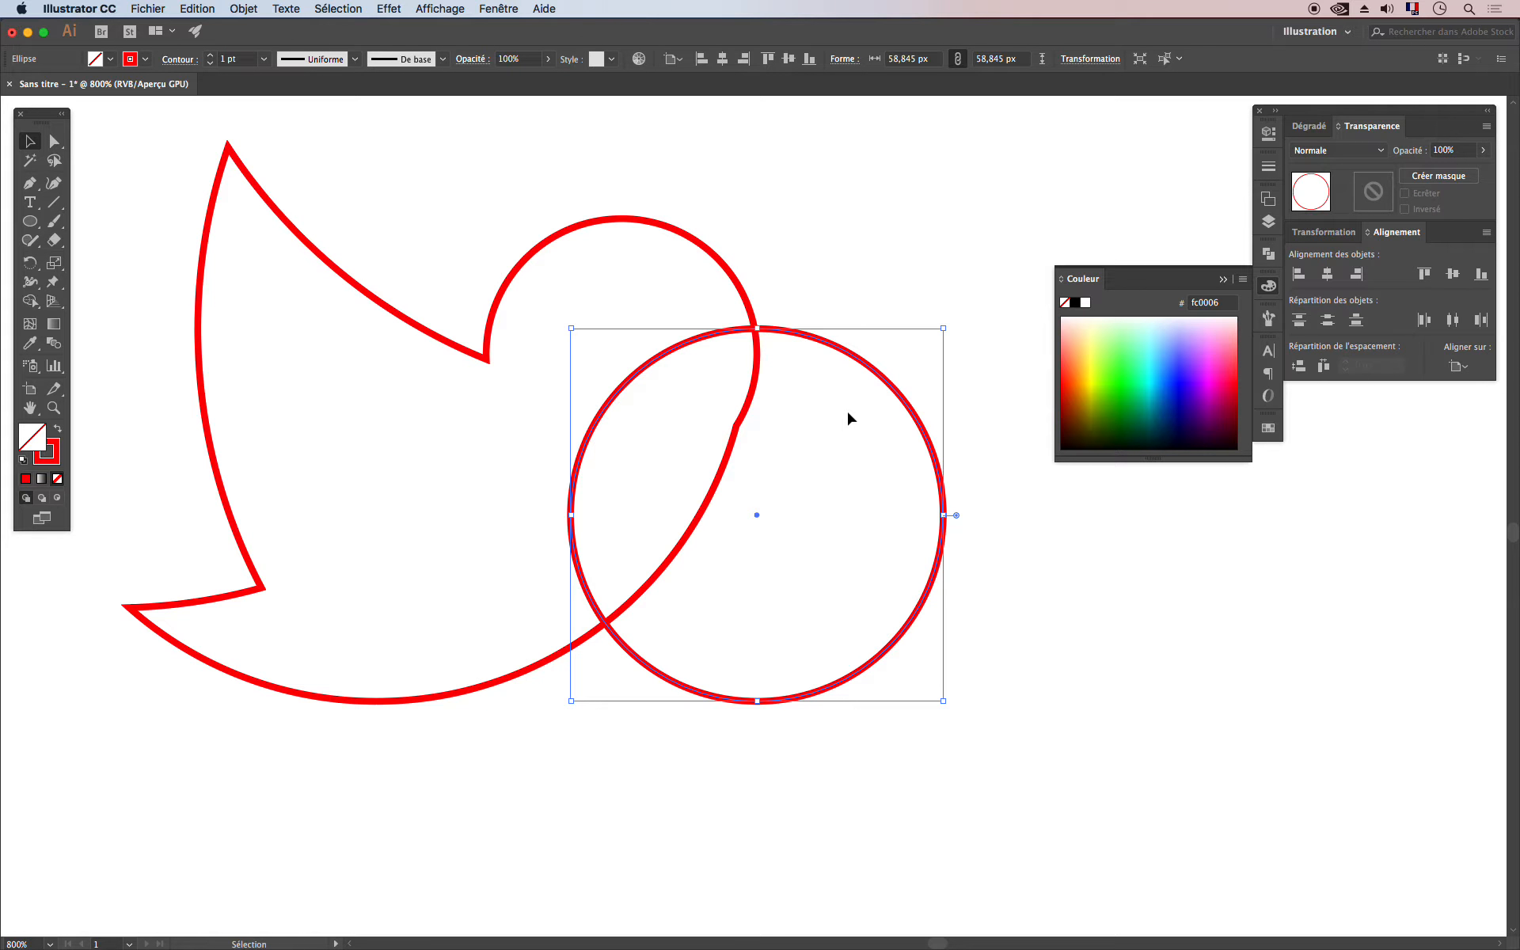
{"action": "left_click", "coordinate": [844, 406]}
{"action": "left_click", "coordinate": [873, 359]}
{"action": "left_click_drag", "start_coordinate": [872, 366], "coordinate": [846, 369]}
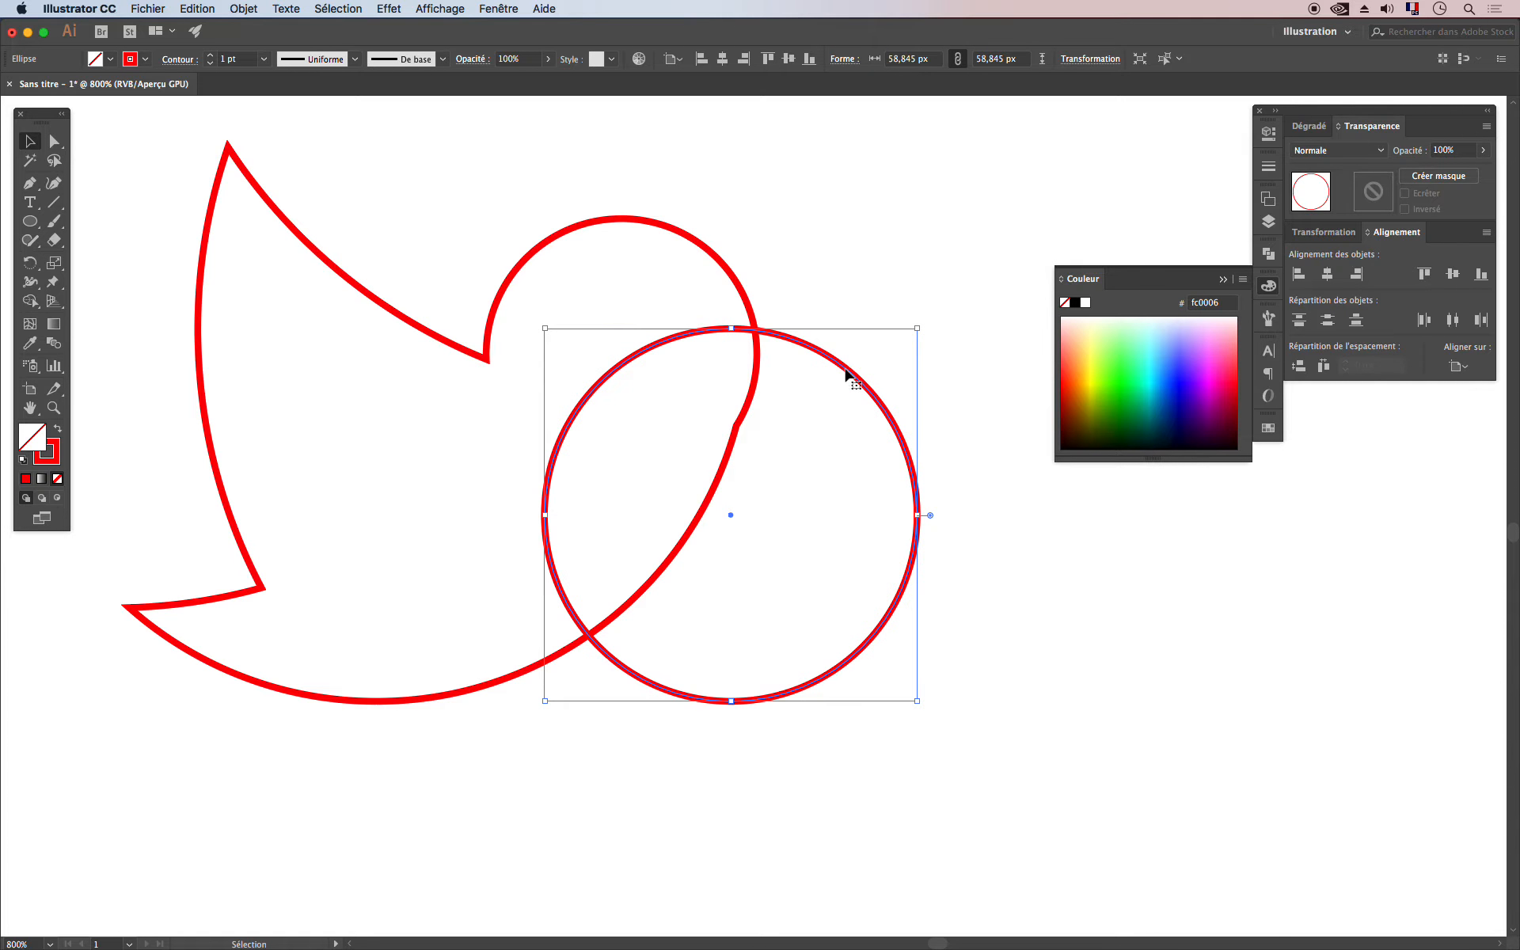
Step: Duplicate the 58.845 px circle down and to the right so the two upper arcs outline a beak
{"action": "key", "text": "a"}
{"action": "key", "text": "v"}
{"action": "mouse_move", "coordinate": [880, 407]}
{"action": "left_mouse_down"}
{"action": "mouse_move", "coordinate": [834, 468]}
{"action": "mouse_move", "coordinate": [946, 472]}
{"action": "mouse_move", "coordinate": [943, 492]}
{"action": "mouse_move", "coordinate": [1005, 459]}
{"action": "left_mouse_up"}
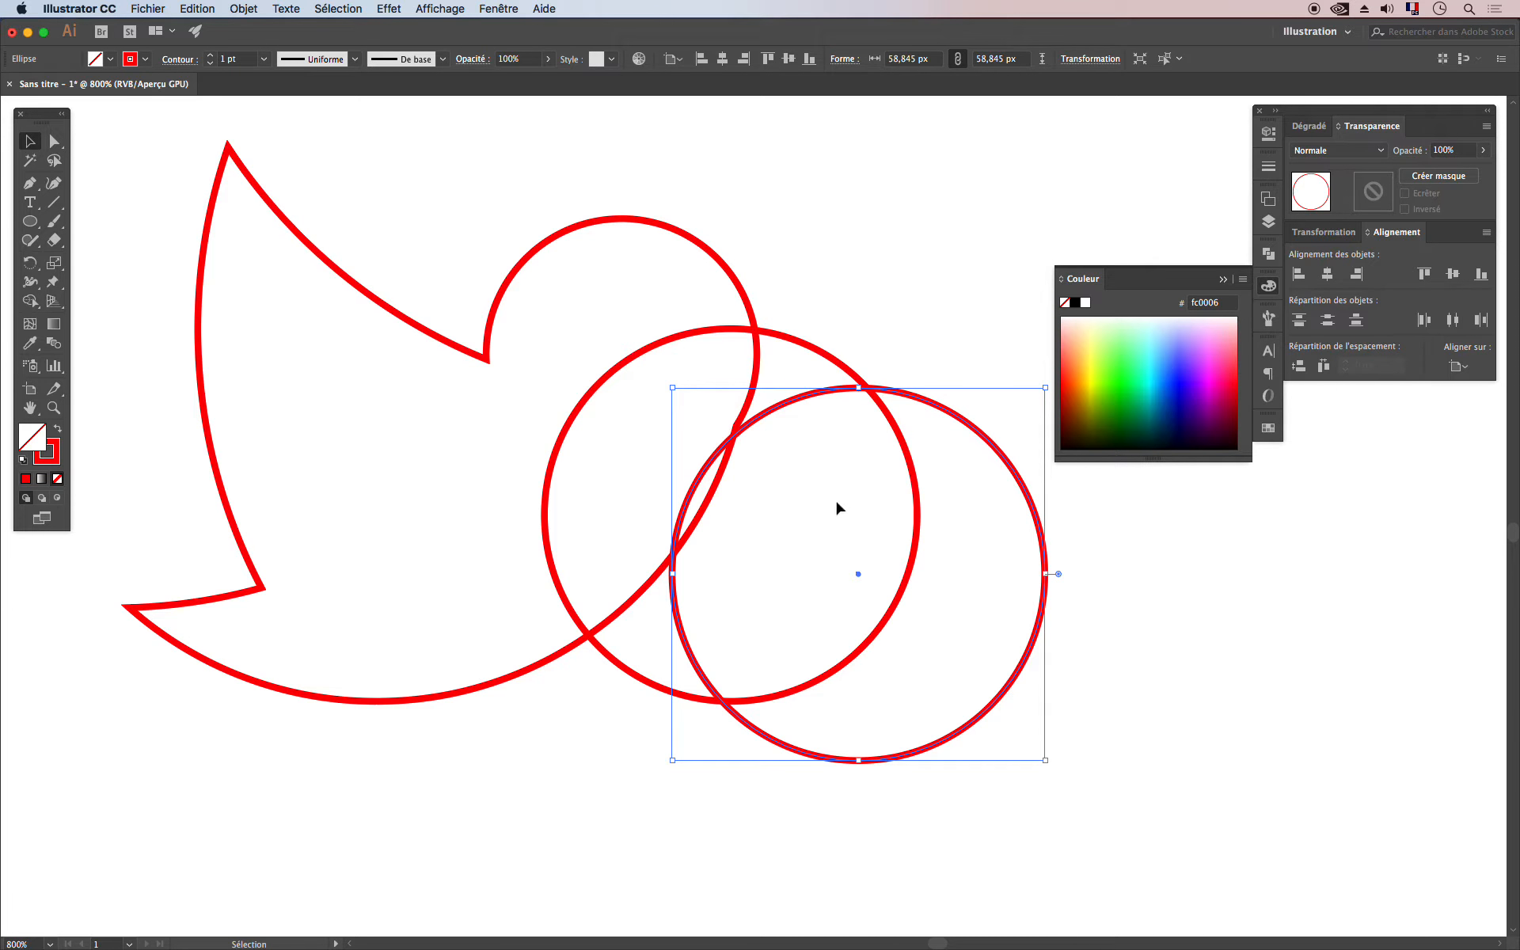
Step: With the Shape Builder, merge the regions inside the bird and remove the circle areas outside the beak
{"action": "left_click_drag", "start_coordinate": [998, 209], "coordinate": [268, 626]}
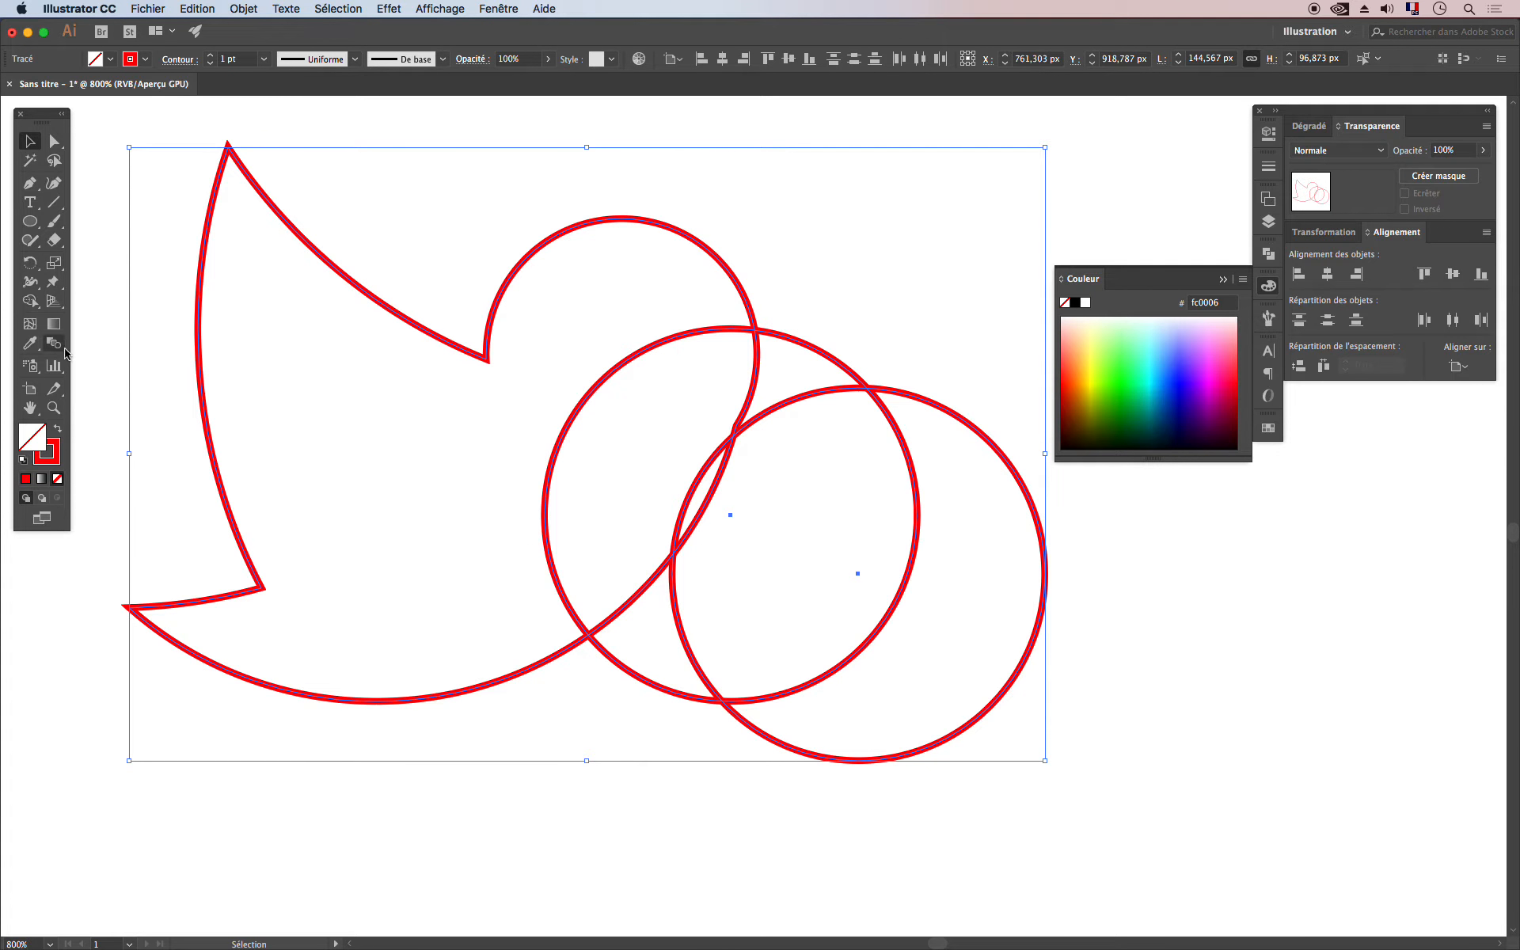
{"action": "left_click", "coordinate": [30, 301]}
{"action": "mouse_move", "coordinate": [644, 339]}
{"action": "left_mouse_down"}
{"action": "mouse_move", "coordinate": [693, 421]}
{"action": "mouse_move", "coordinate": [704, 480]}
{"action": "mouse_move", "coordinate": [723, 448]}
{"action": "left_mouse_up"}
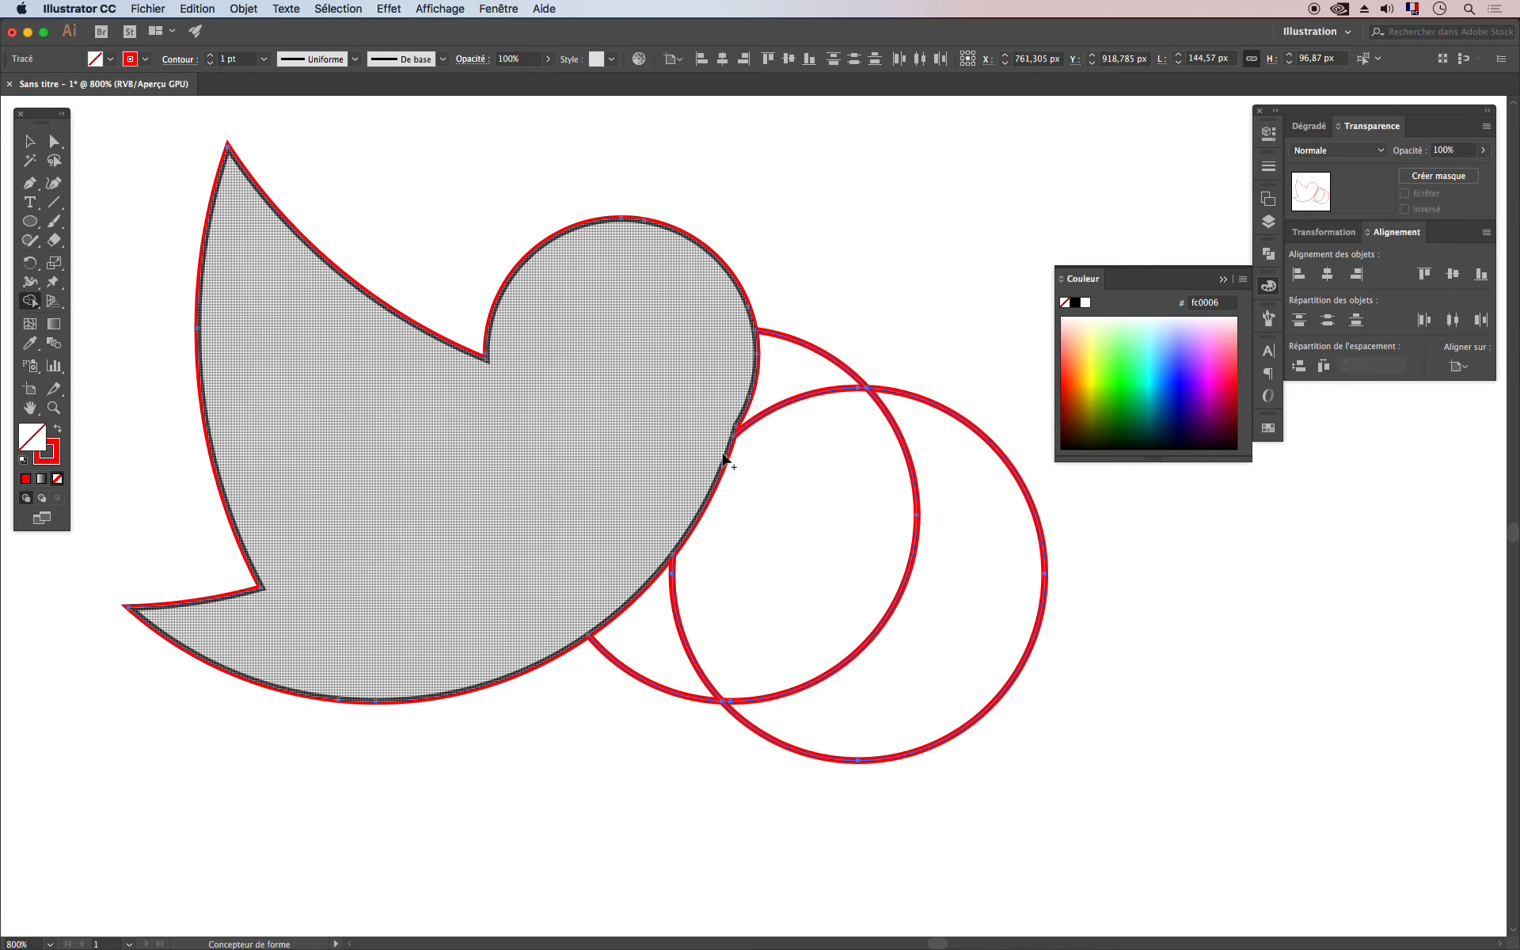
{"action": "mouse_move", "coordinate": [619, 703]}
{"action": "left_mouse_down"}
{"action": "mouse_move", "coordinate": [812, 594]}
{"action": "mouse_move", "coordinate": [1006, 661]}
{"action": "left_mouse_up"}
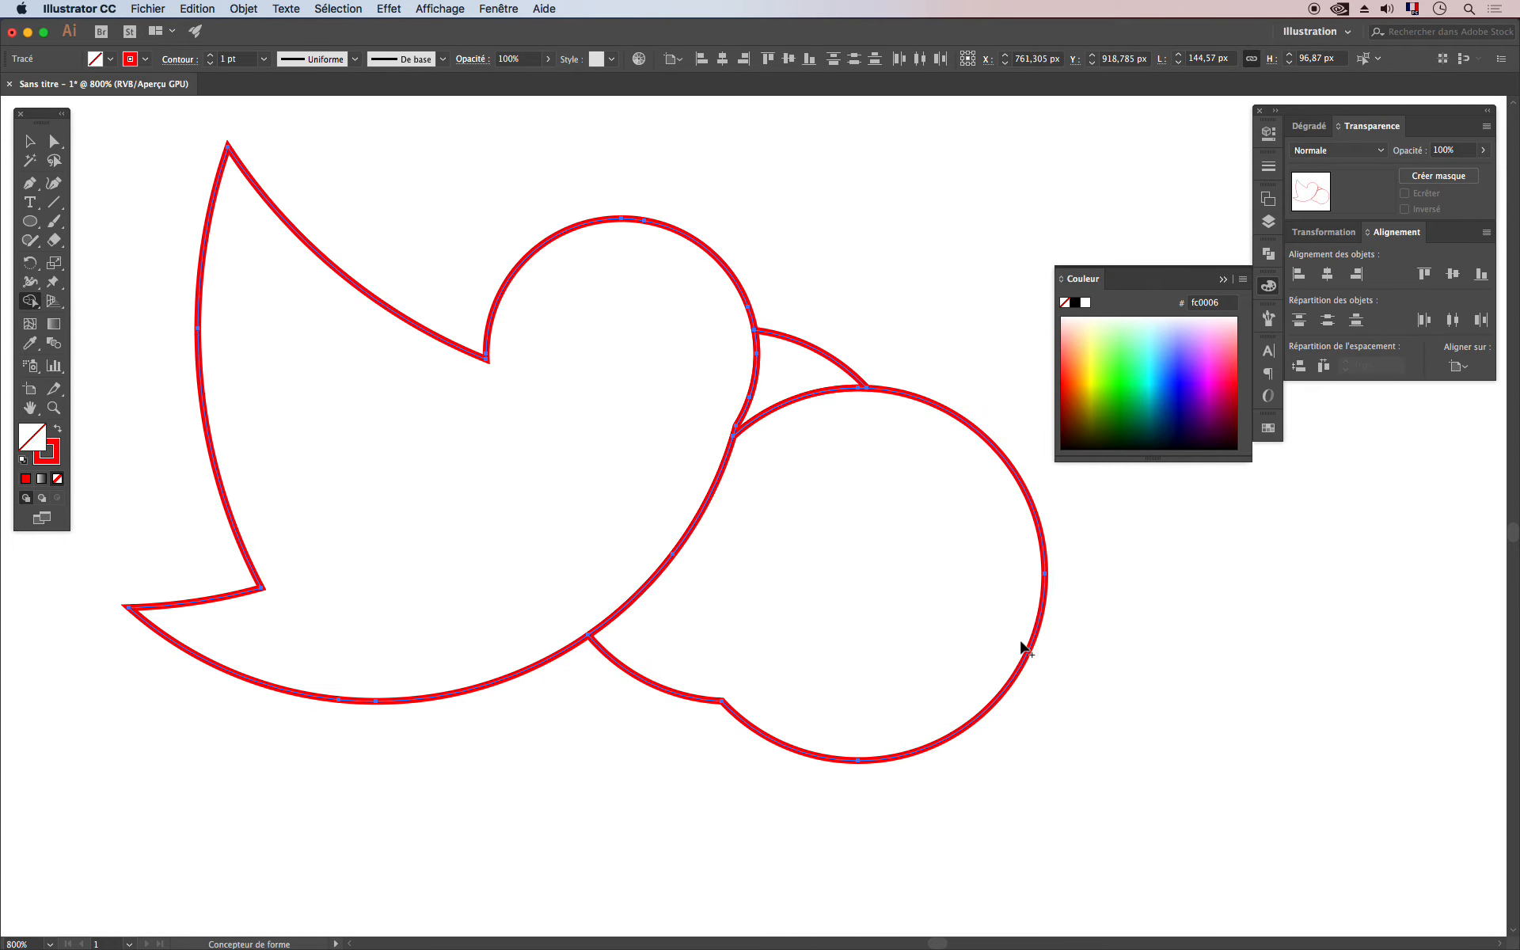
{"action": "mouse_move", "coordinate": [970, 401]}
{"action": "left_mouse_down"}
{"action": "mouse_move", "coordinate": [774, 706]}
{"action": "mouse_move", "coordinate": [813, 625]}
{"action": "left_mouse_up"}
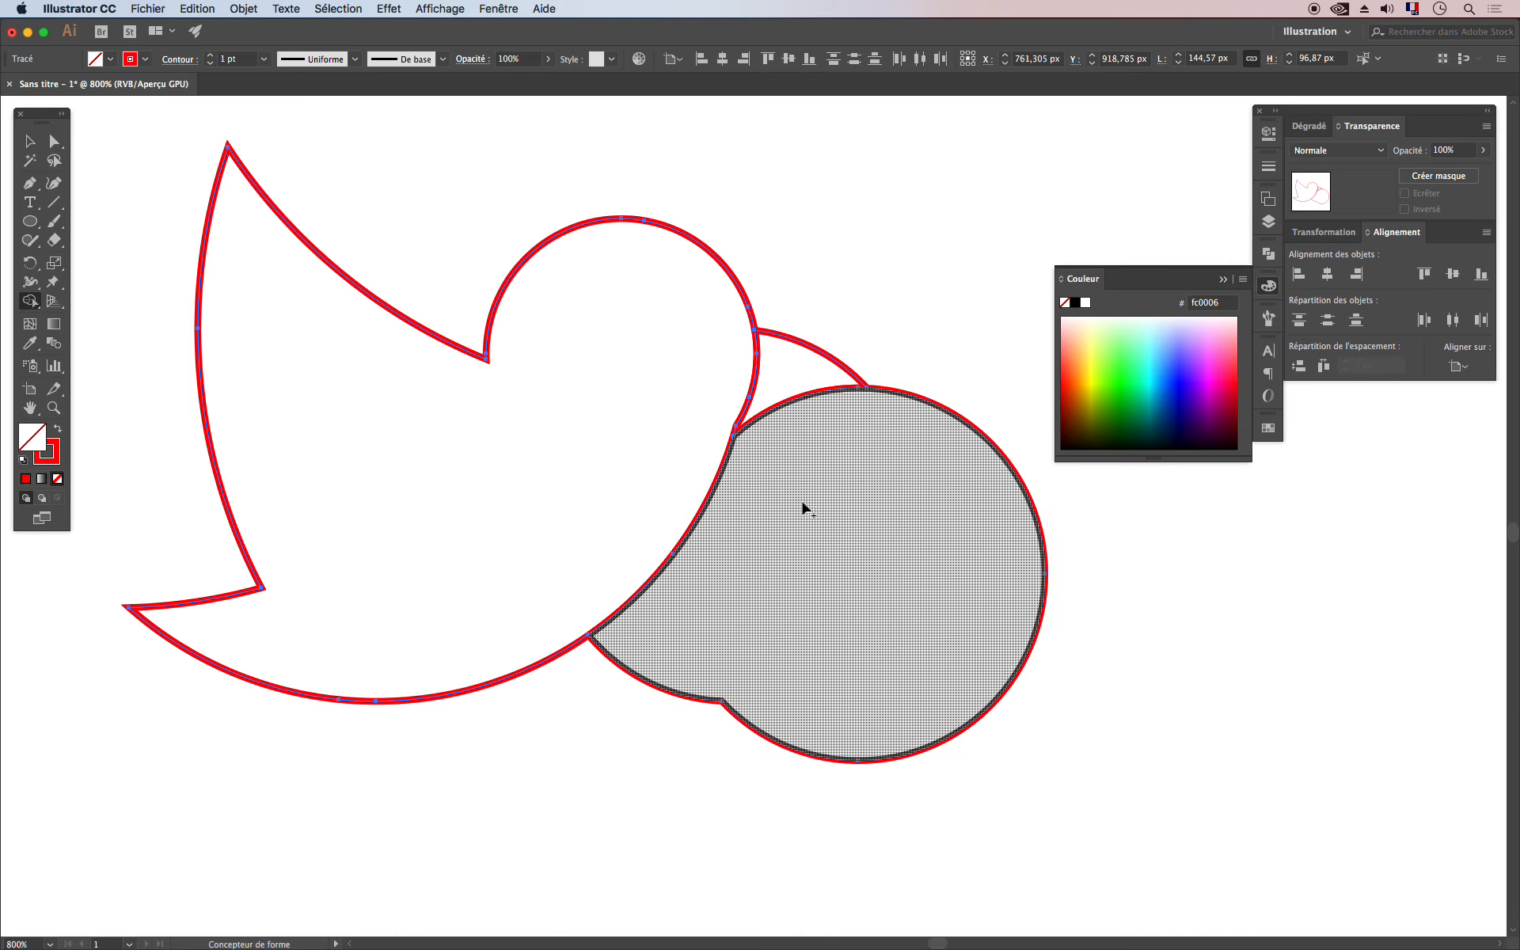
{"action": "left_click", "coordinate": [760, 666], "text": "alt"}
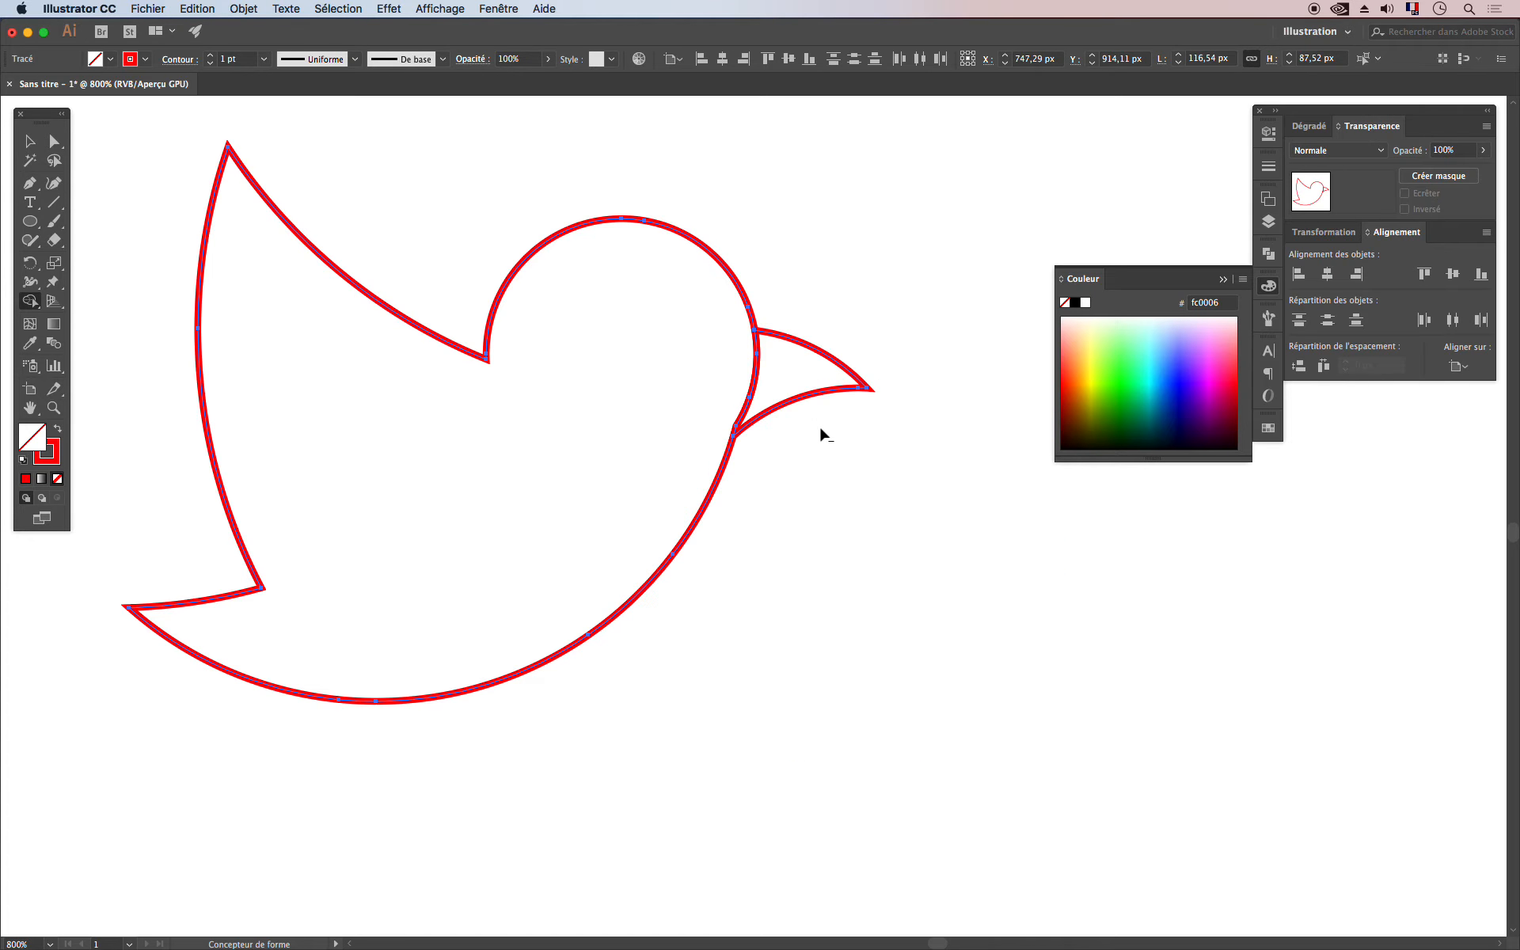
Step: Merge the beak with the bird's body and deselect the shape
{"action": "left_click_drag", "start_coordinate": [774, 383], "coordinate": [697, 443]}
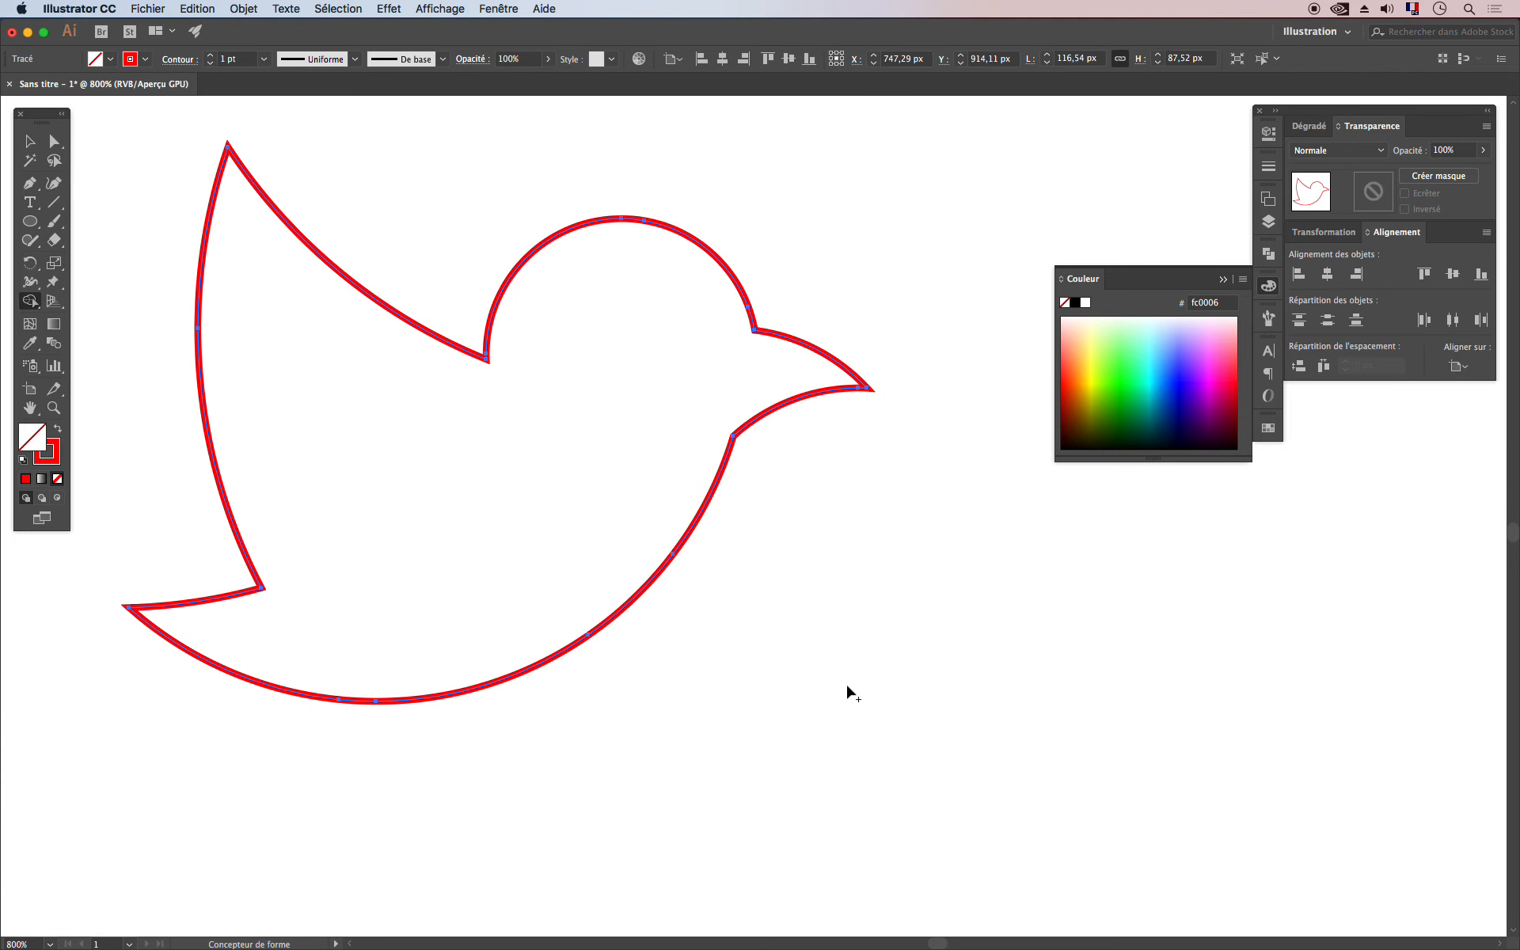
{"action": "left_click", "coordinate": [32, 142]}
{"action": "left_click", "coordinate": [480, 228]}
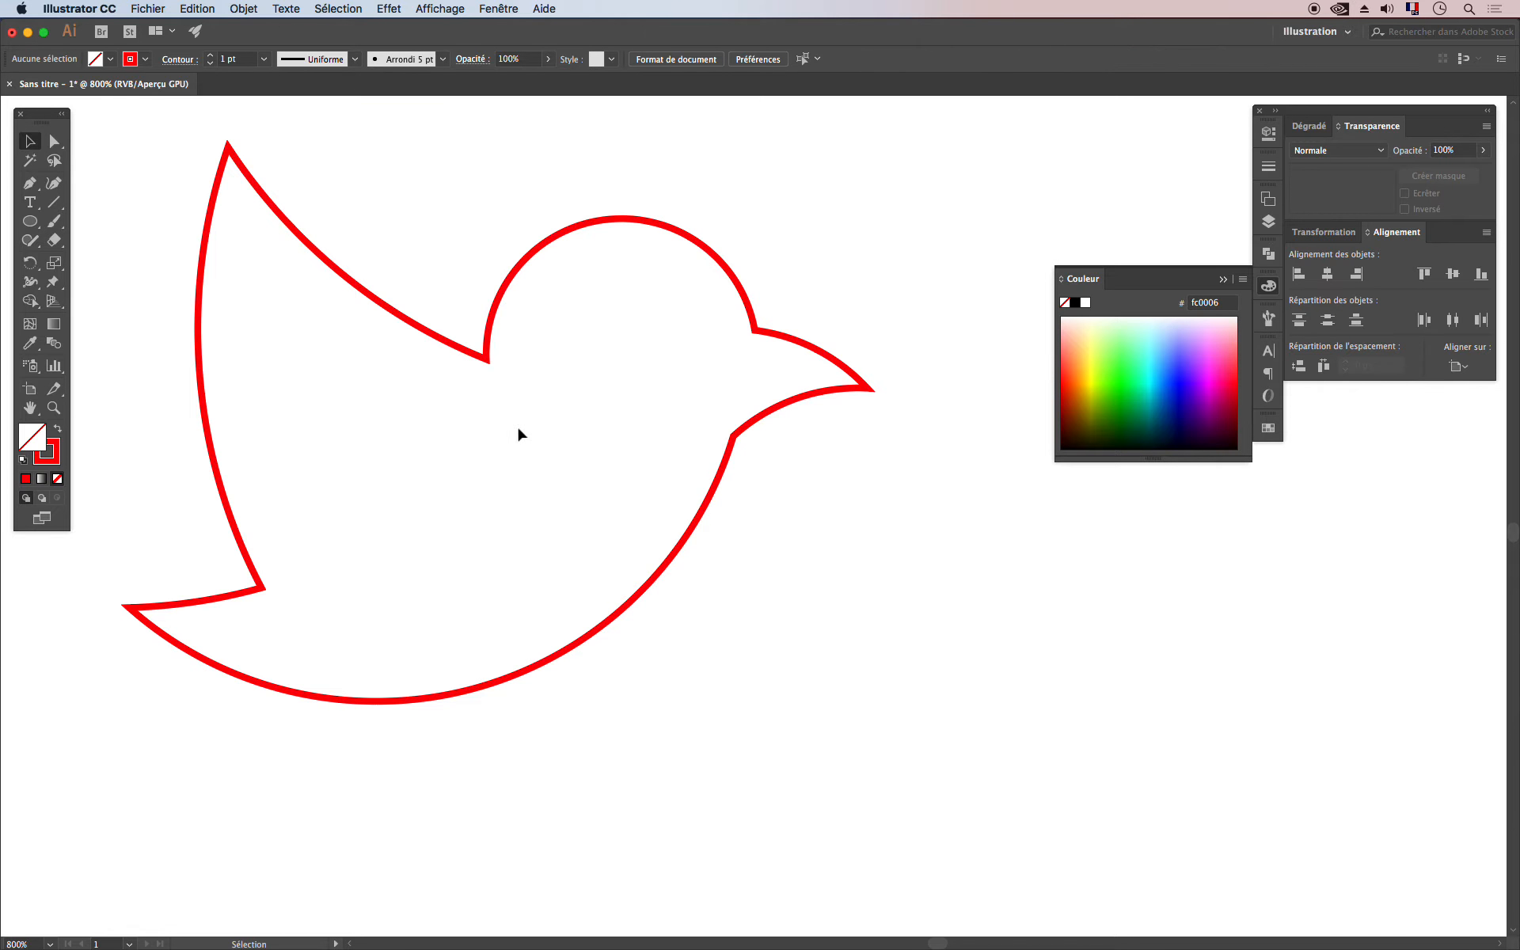
Step: Move the bird outline down and to the left on the artboard, closer to the concentric circles
{"action": "left_click_drag", "start_coordinate": [538, 427], "coordinate": [745, 428]}
{"action": "left_click_drag", "start_coordinate": [610, 274], "coordinate": [563, 346]}
{"action": "key", "text": "super+minus"}
{"action": "key", "text": "super+minus"}
{"action": "key", "text": "super+minus"}
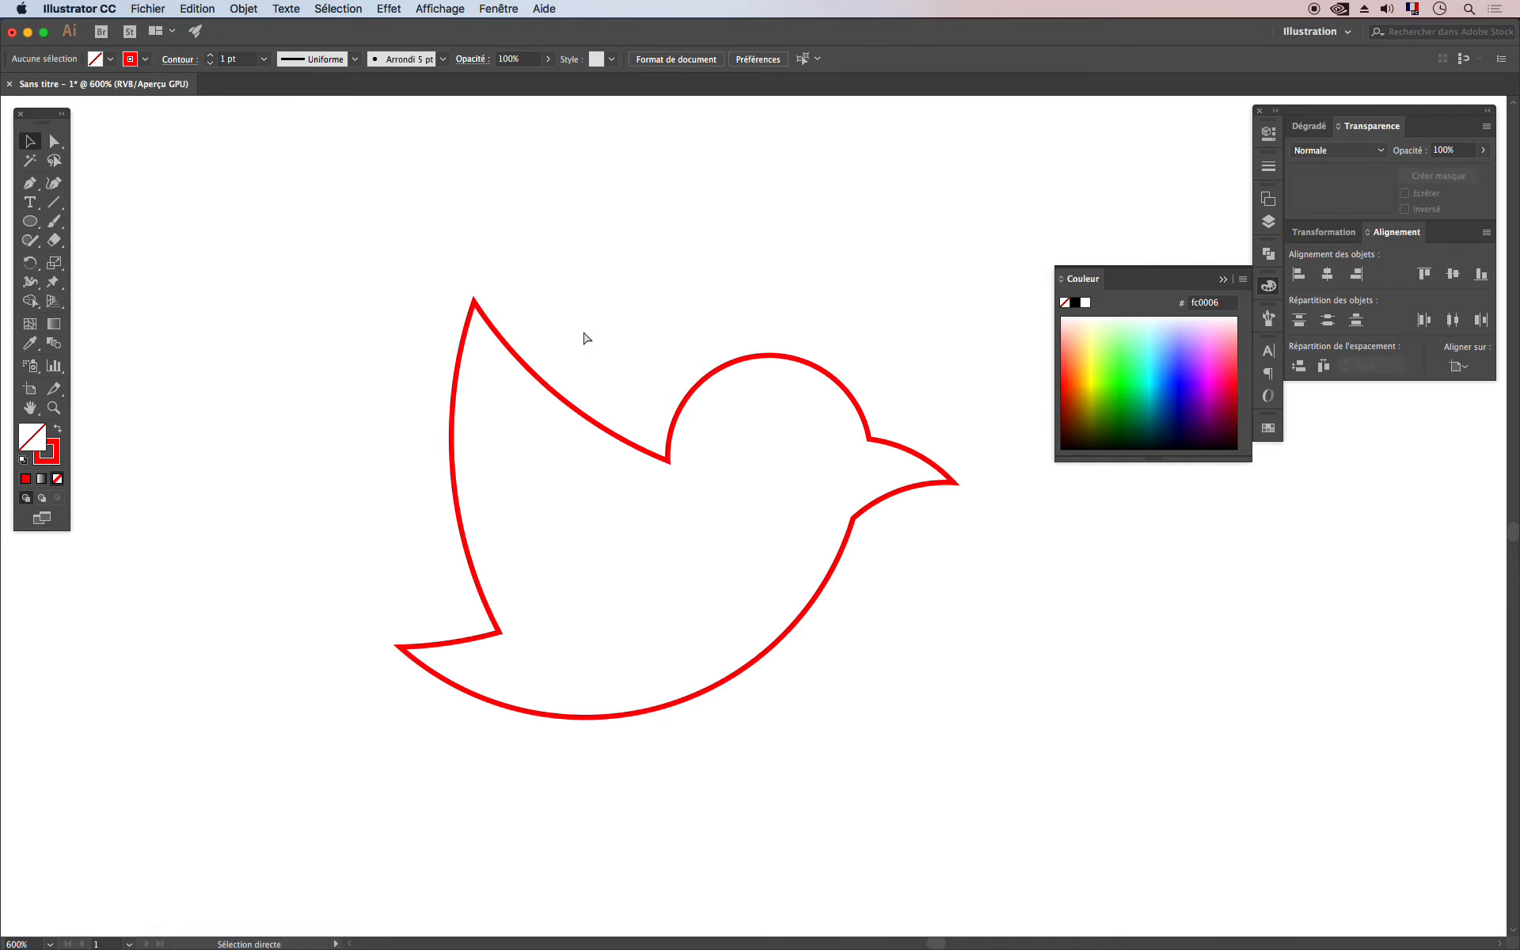
{"action": "scroll", "coordinate": [554, 445], "scroll_direction": "down", "scroll_amount": 5}
{"action": "scroll", "coordinate": [644, 435], "scroll_direction": "left", "scroll_amount": 5}
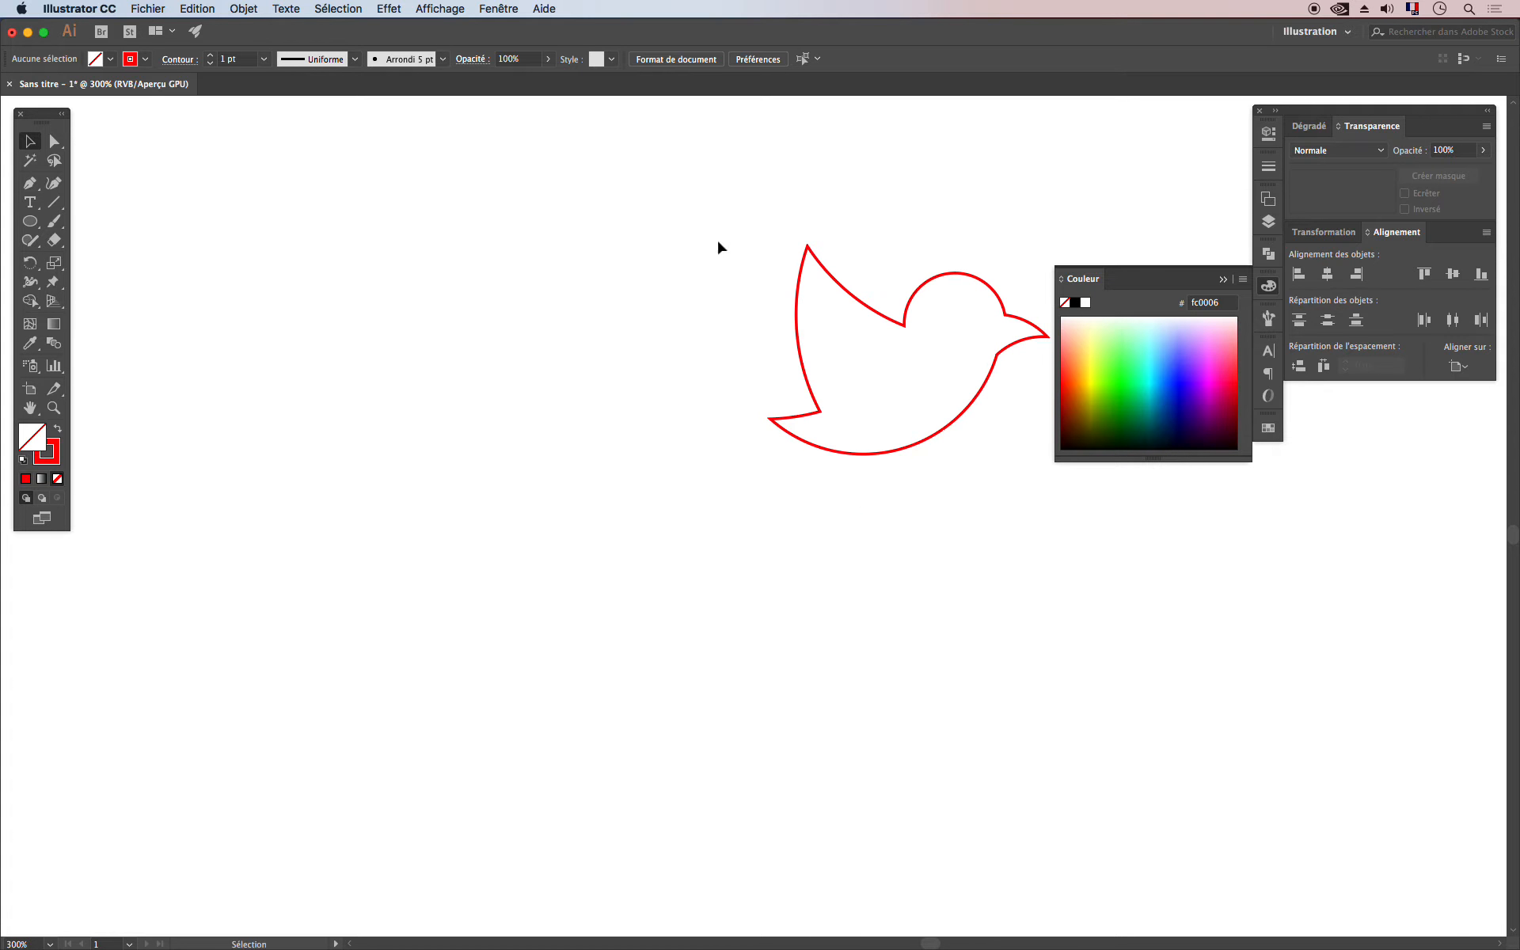
{"action": "left_click_drag", "start_coordinate": [717, 245], "coordinate": [478, 617]}
{"action": "left_click_drag", "start_coordinate": [475, 703], "coordinate": [940, 638]}
Step: Place a copy of the 58.845 px circle over the bird's wing and duplicate it slightly up and to the left
{"action": "scroll", "coordinate": [459, 387], "scroll_direction": "left", "scroll_amount": 7}
{"action": "scroll", "coordinate": [459, 387], "scroll_direction": "up", "scroll_amount": 2}
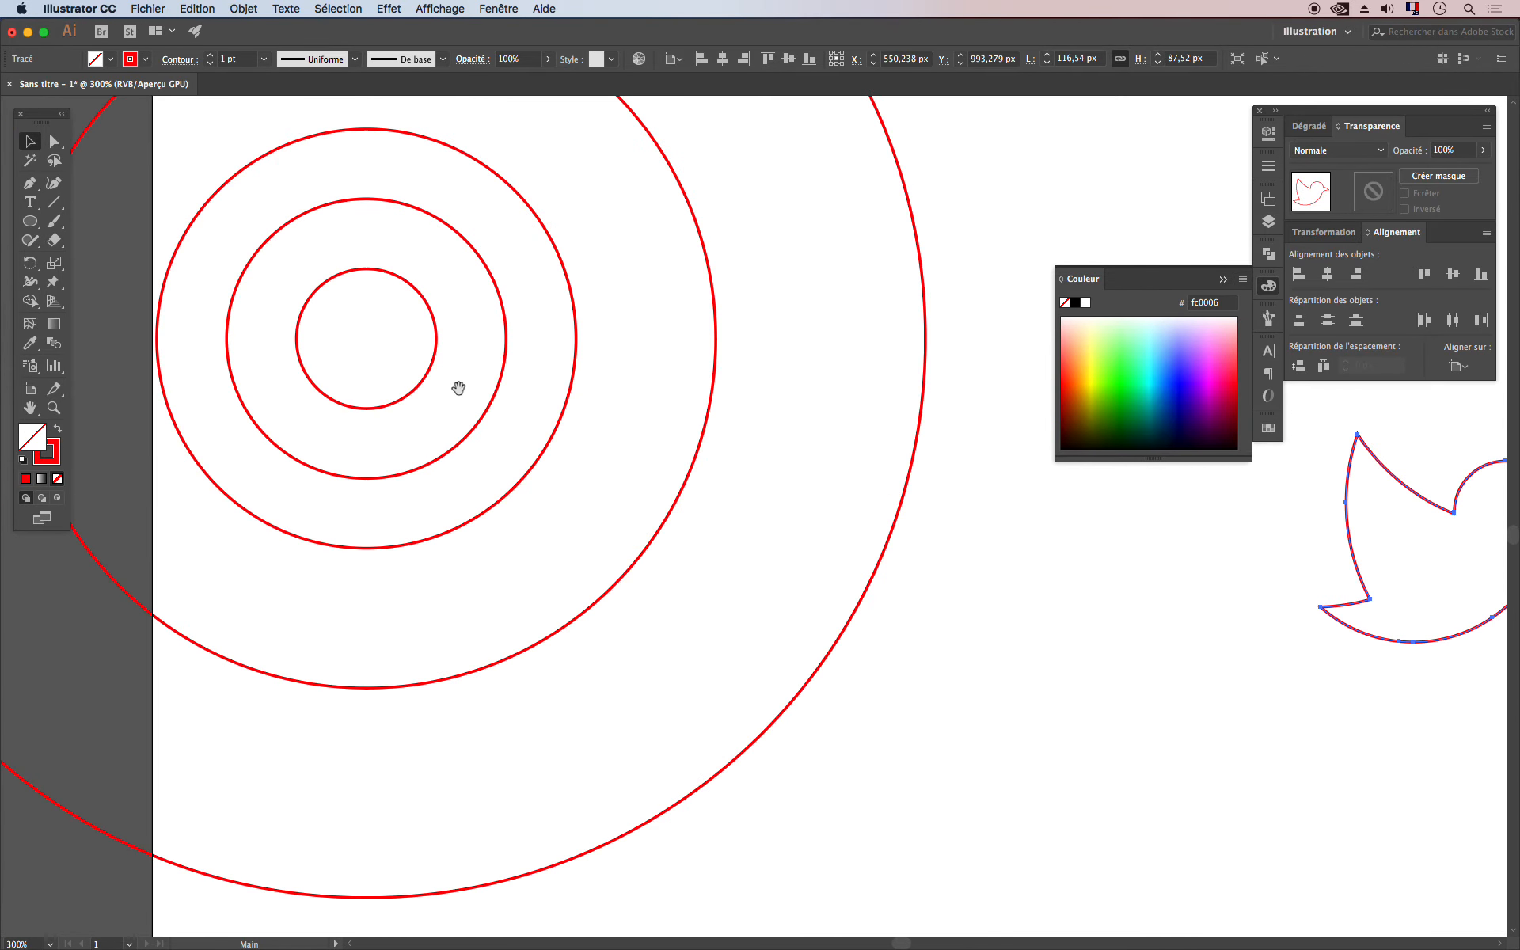
{"action": "left_click", "coordinate": [434, 366]}
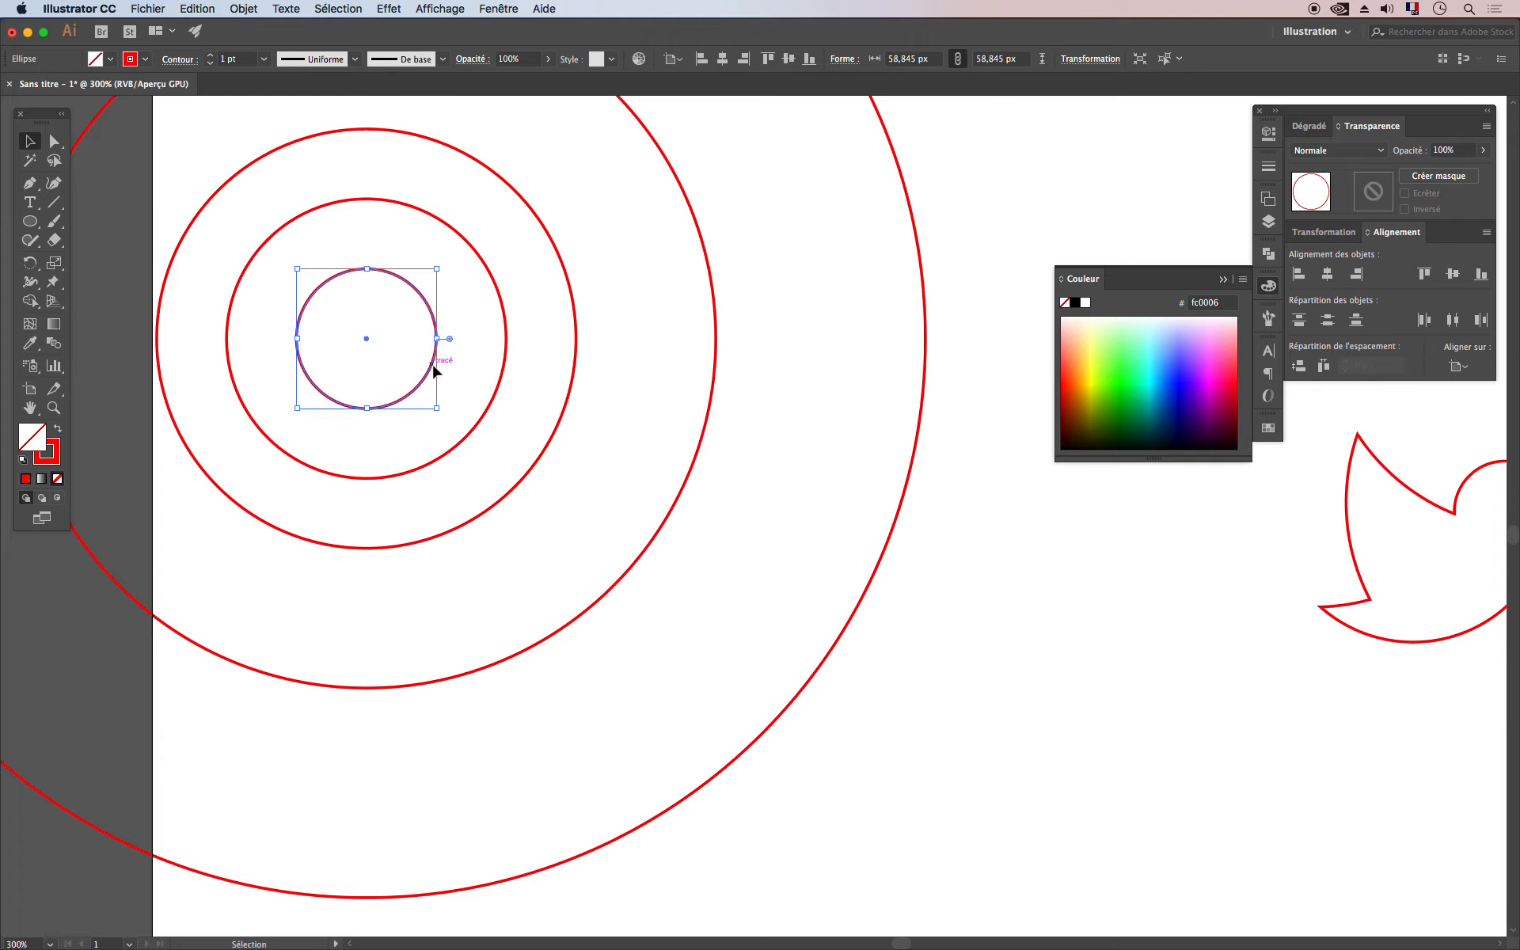
{"action": "left_click_drag", "start_coordinate": [435, 366], "coordinate": [739, 394]}
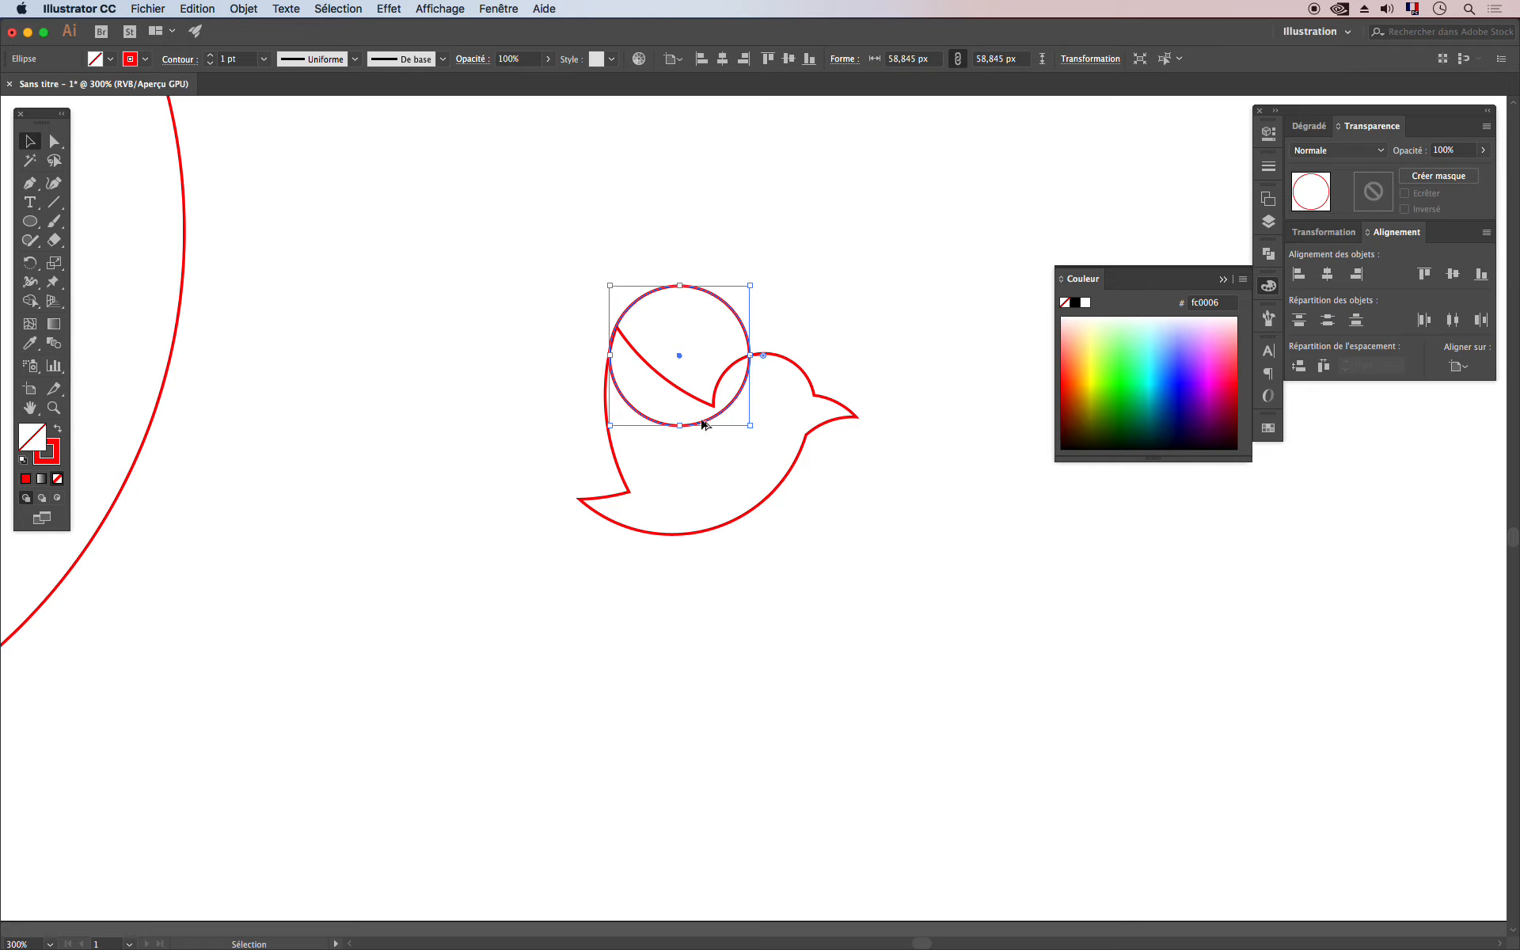
{"action": "left_click_drag", "start_coordinate": [702, 425], "coordinate": [675, 408]}
Step: Cut the upper feather notch into the wing with the Shape Builder, merging the body regions and removing the leftover circle parts
{"action": "left_click_drag", "start_coordinate": [772, 245], "coordinate": [578, 554]}
{"action": "key", "text": "shift+m"}
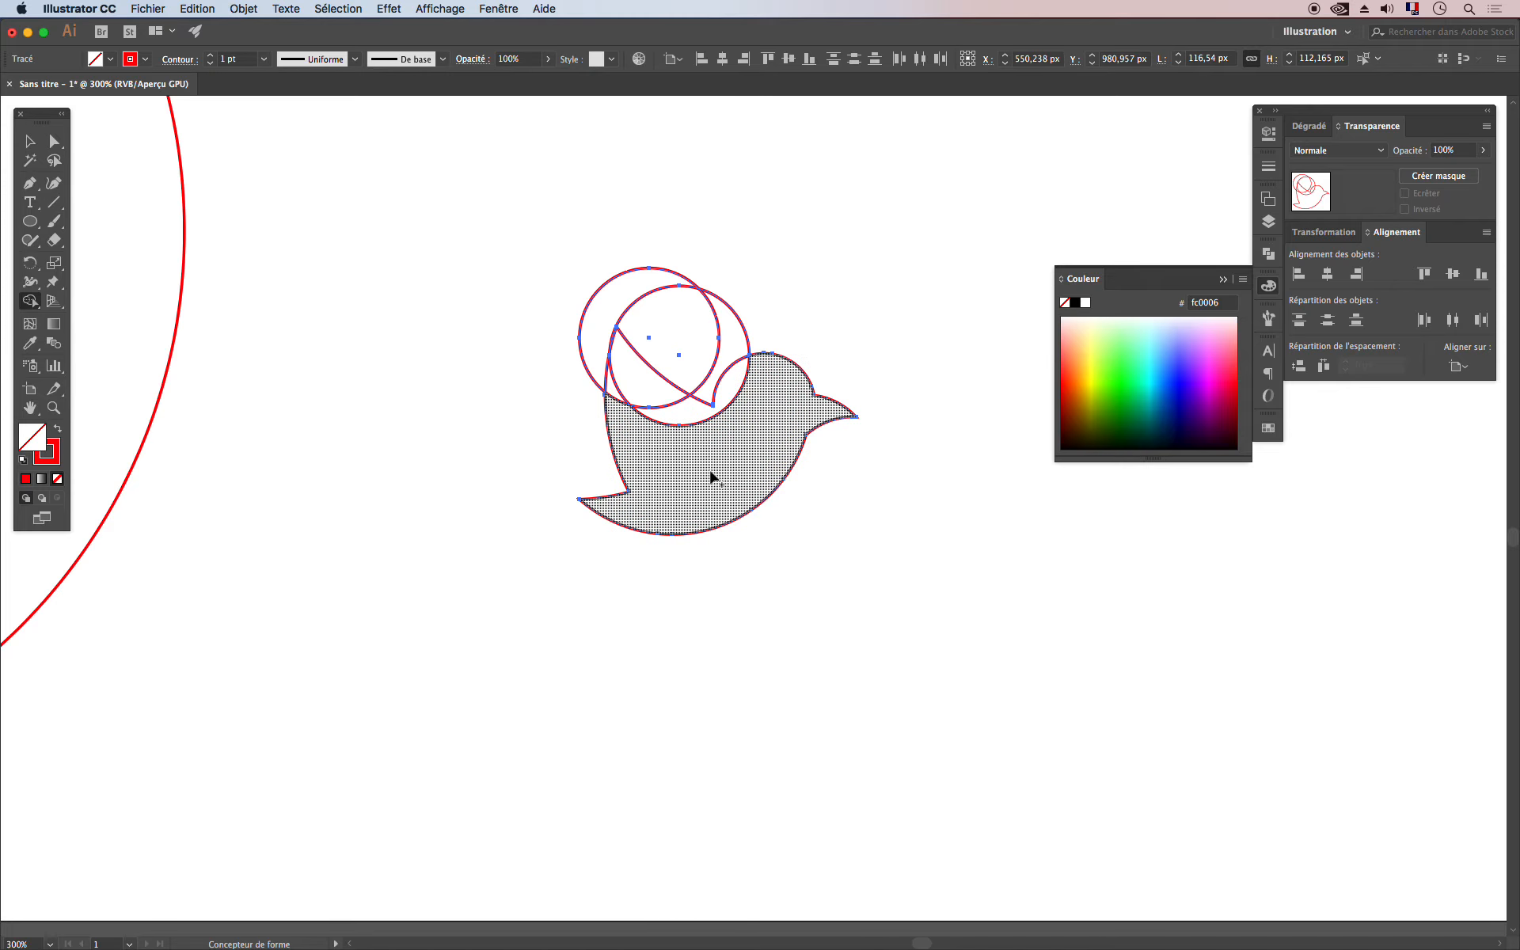
{"action": "mouse_move", "coordinate": [672, 433]}
{"action": "left_mouse_down"}
{"action": "mouse_move", "coordinate": [652, 393]}
{"action": "mouse_move", "coordinate": [763, 430]}
{"action": "left_mouse_up"}
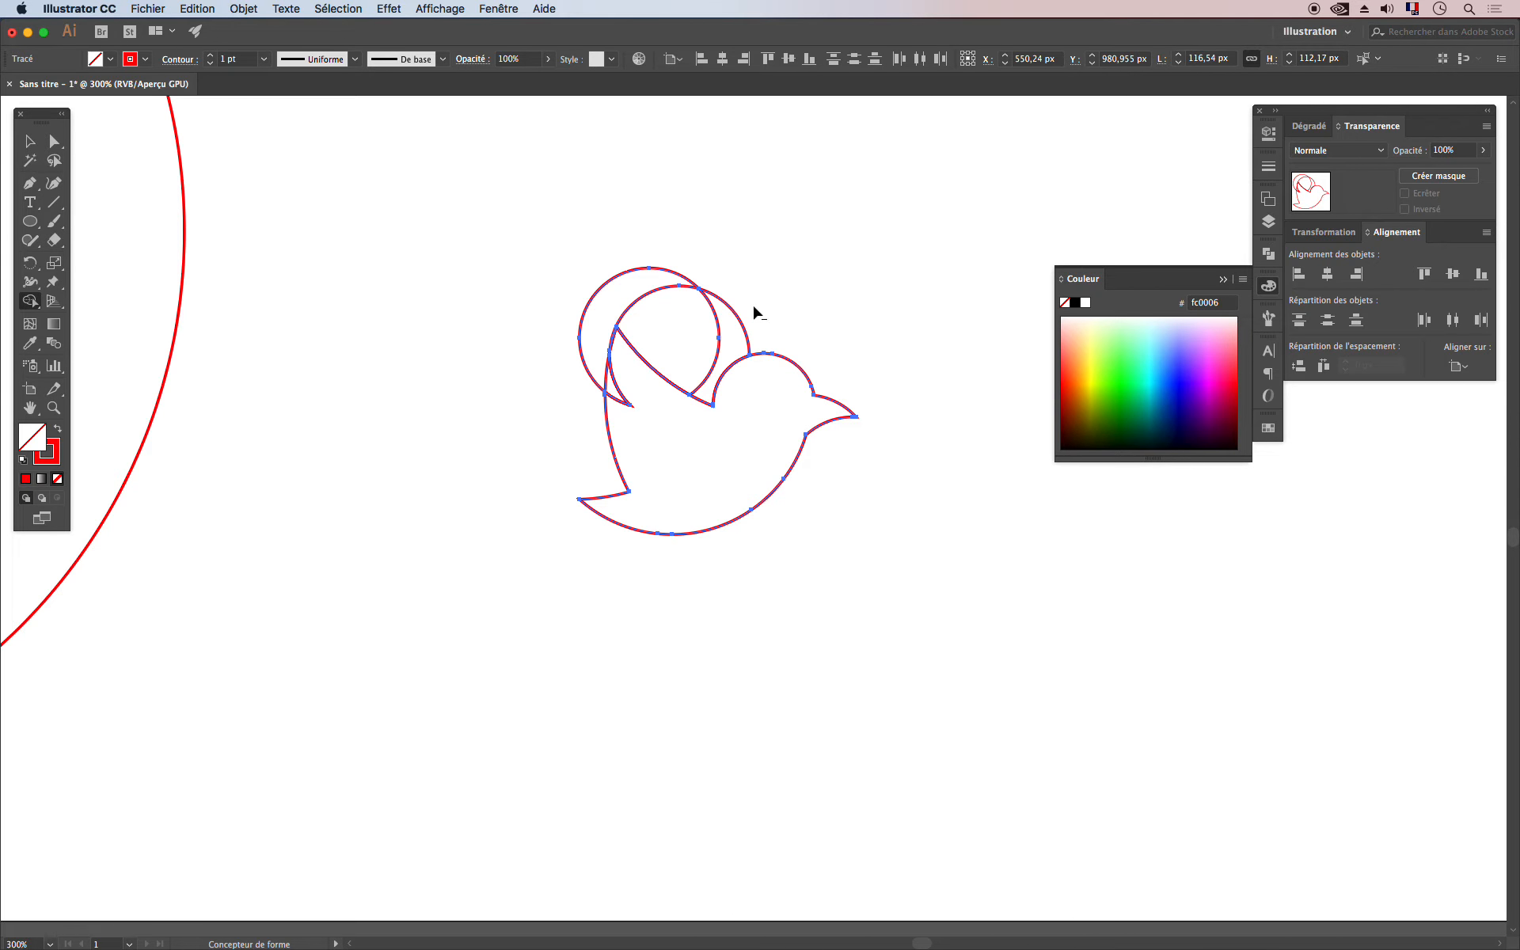
{"action": "mouse_move", "coordinate": [752, 303]}
{"action": "left_mouse_down"}
{"action": "mouse_move", "coordinate": [696, 316]}
{"action": "mouse_move", "coordinate": [627, 282]}
{"action": "mouse_move", "coordinate": [577, 279]}
{"action": "mouse_move", "coordinate": [542, 323]}
{"action": "left_mouse_up"}
{"action": "left_click_drag", "start_coordinate": [600, 380], "coordinate": [610, 388]}
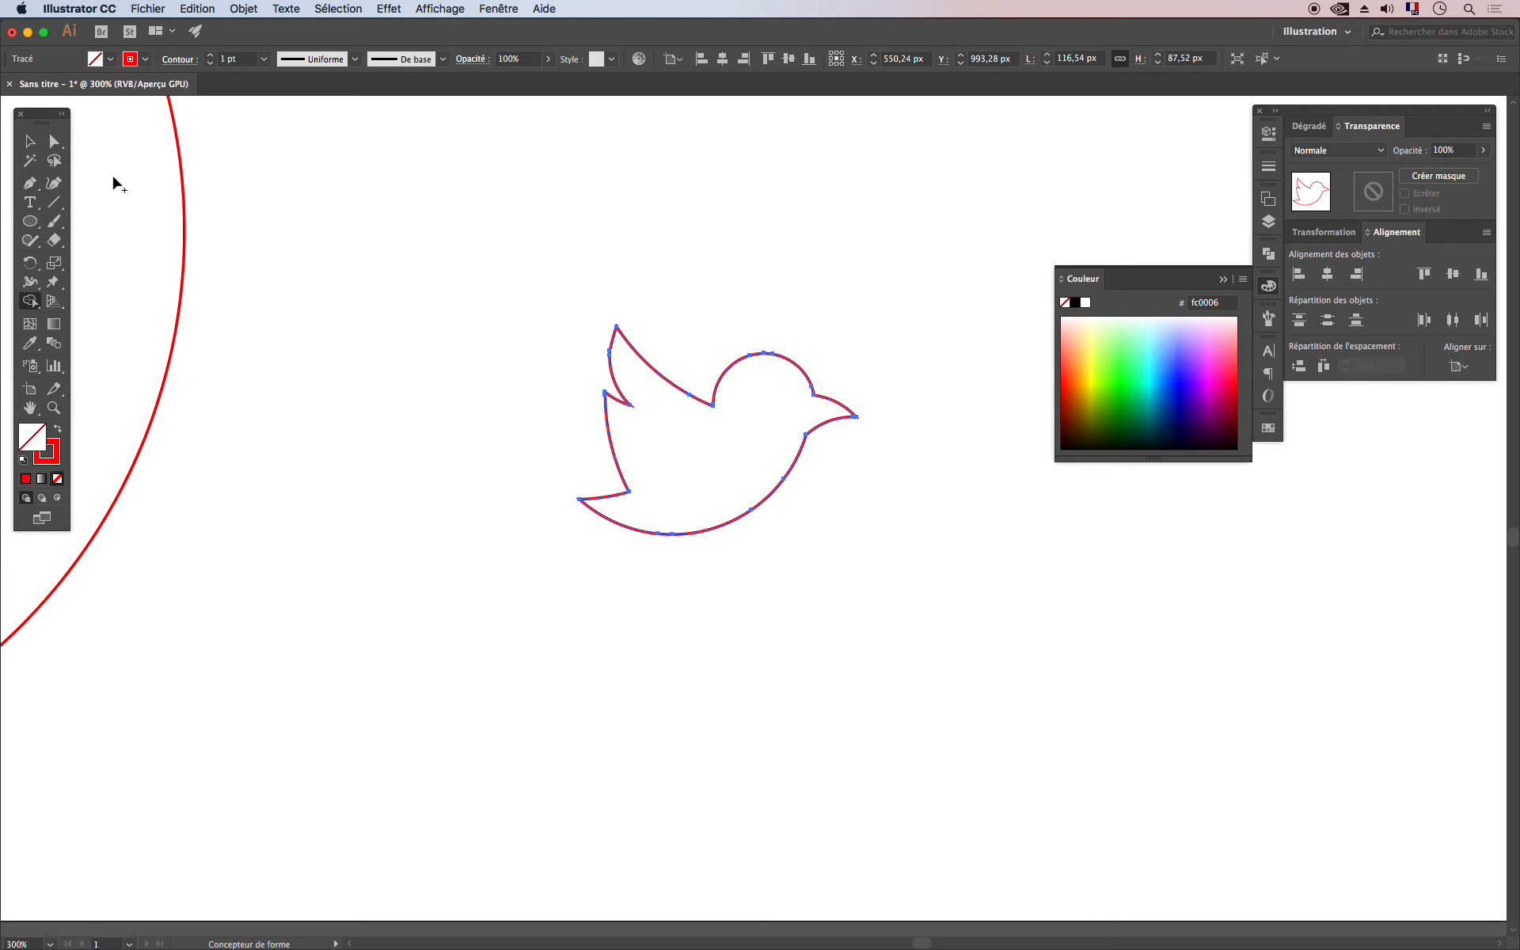
Step: Place another copy of the innermost 58.845 px circle over the wing, with its left arc at the second feather's edge
{"action": "key", "text": "space"}
{"action": "left_click_drag", "start_coordinate": [169, 390], "coordinate": [627, 438]}
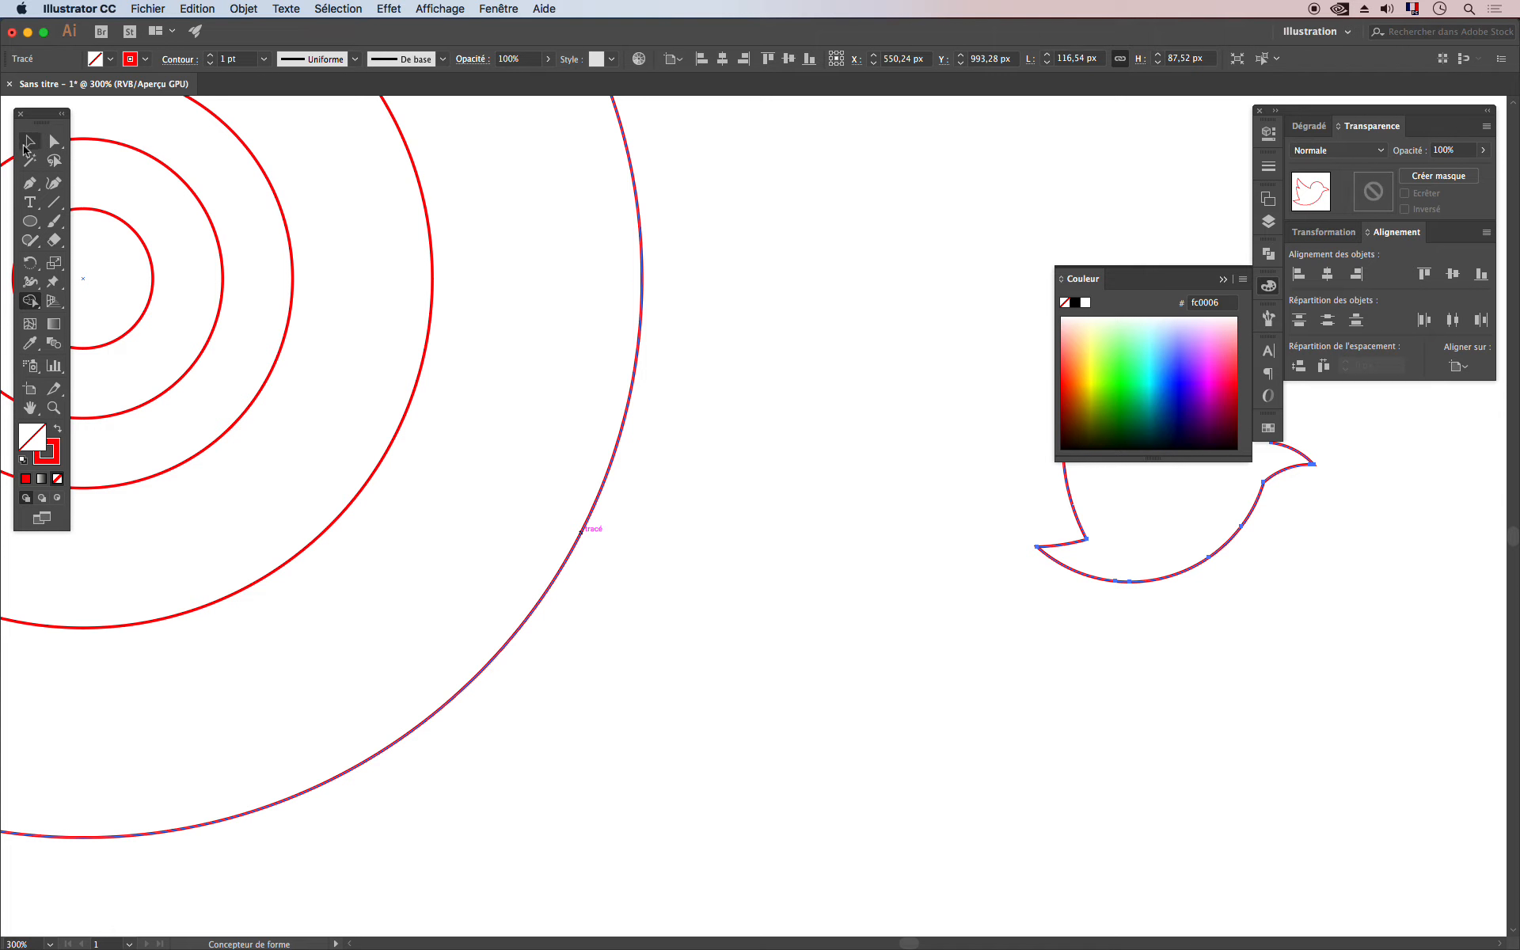
{"action": "left_click", "coordinate": [27, 144]}
{"action": "left_click", "coordinate": [150, 258]}
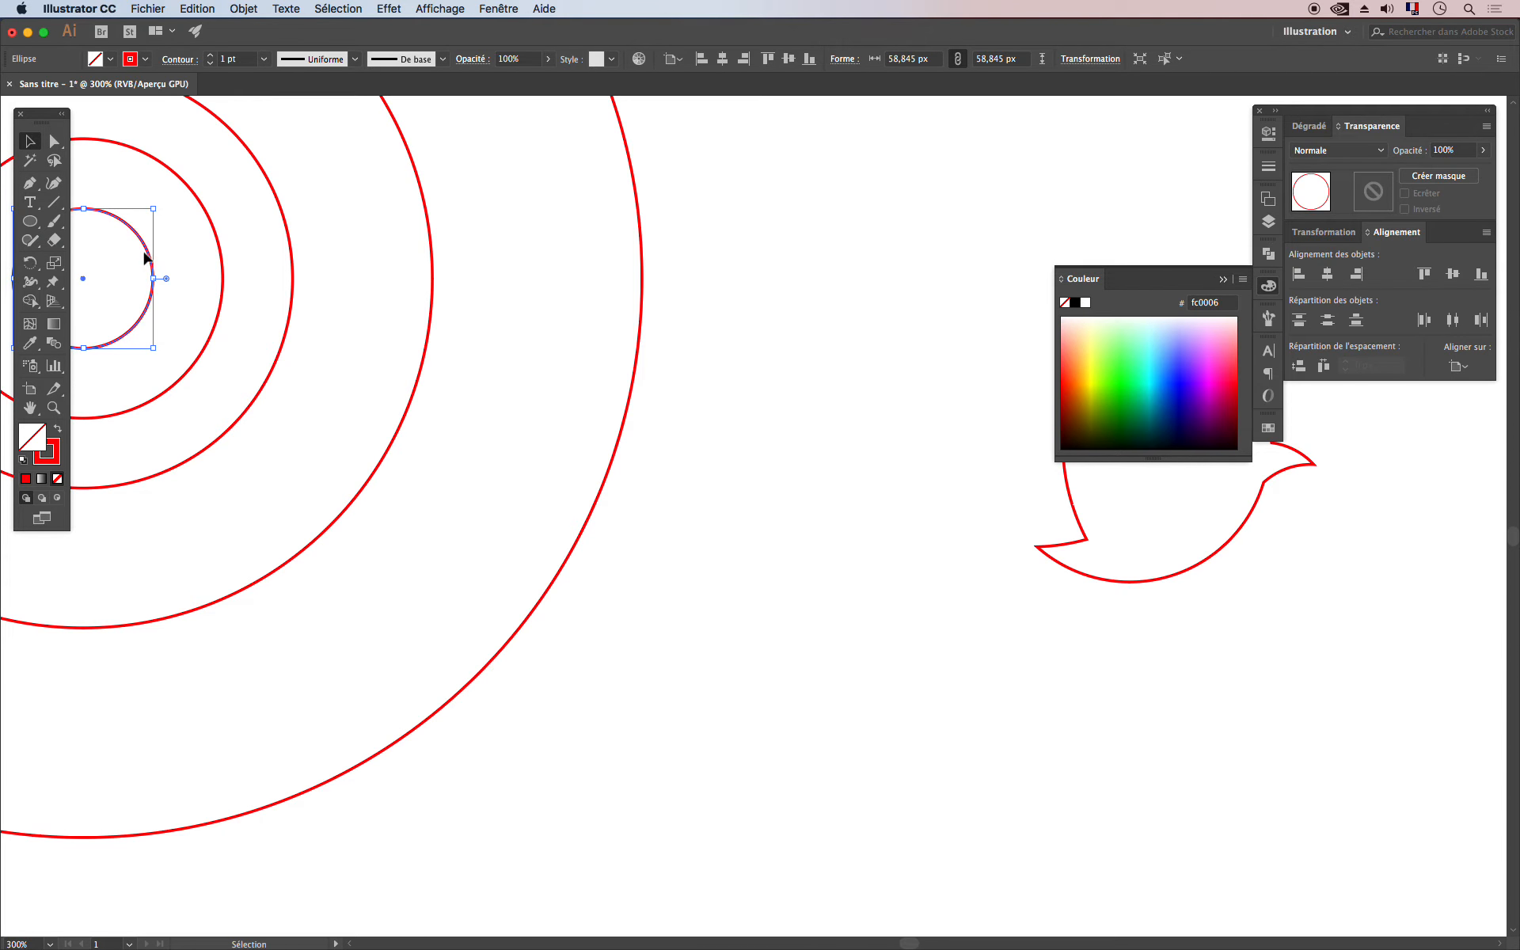
{"action": "left_click_drag", "start_coordinate": [144, 252], "coordinate": [949, 419]}
{"action": "left_click_drag", "start_coordinate": [914, 537], "coordinate": [507, 453]}
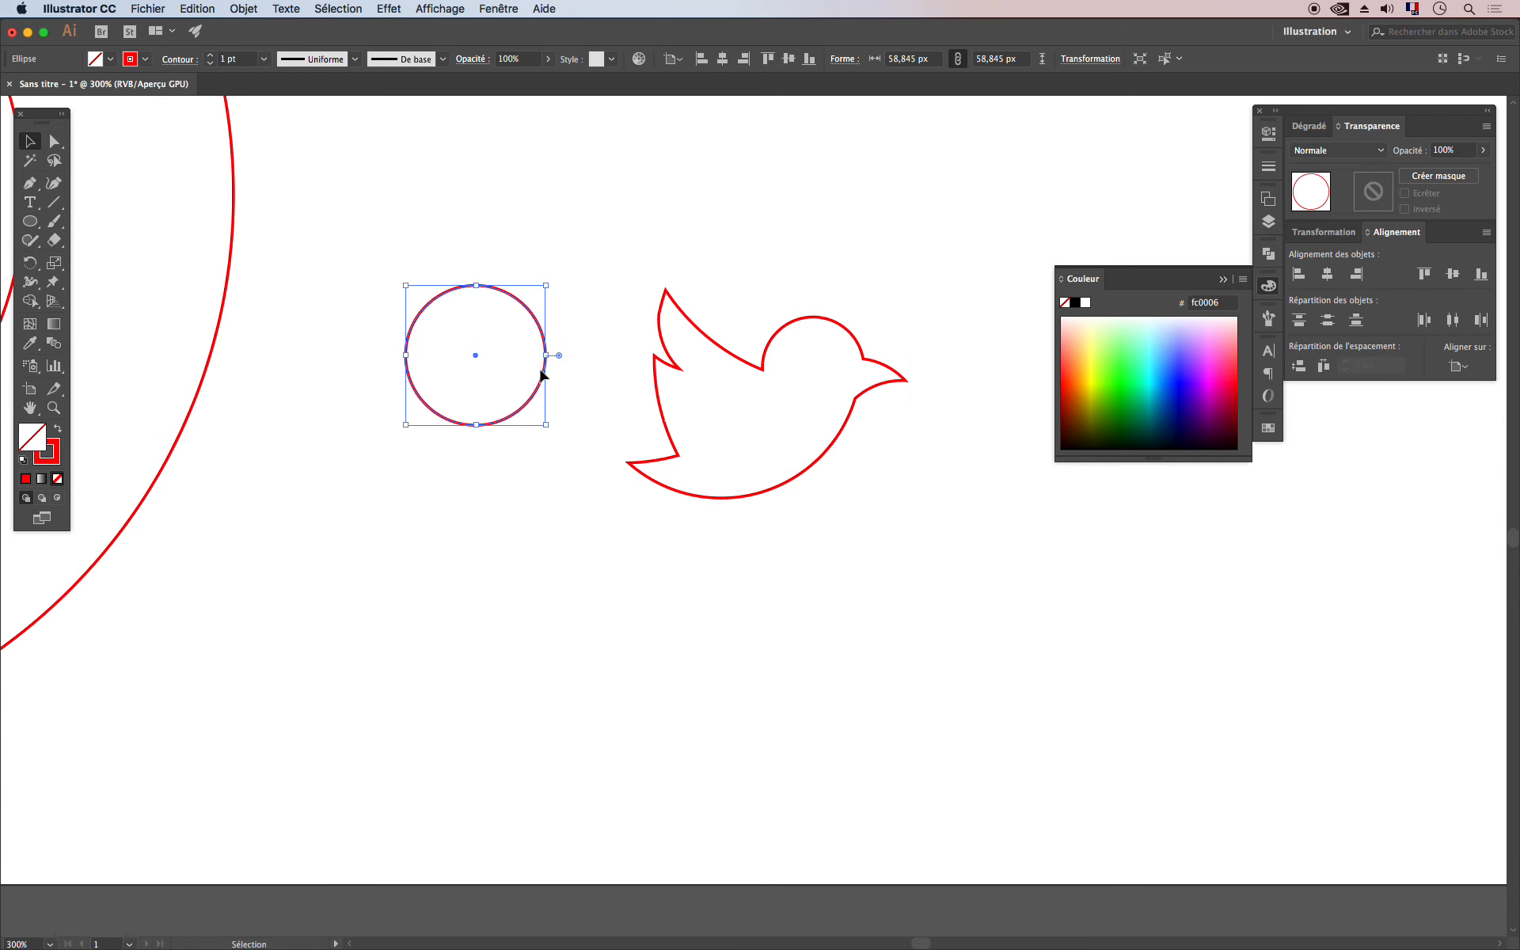
{"action": "left_click_drag", "start_coordinate": [543, 378], "coordinate": [791, 374]}
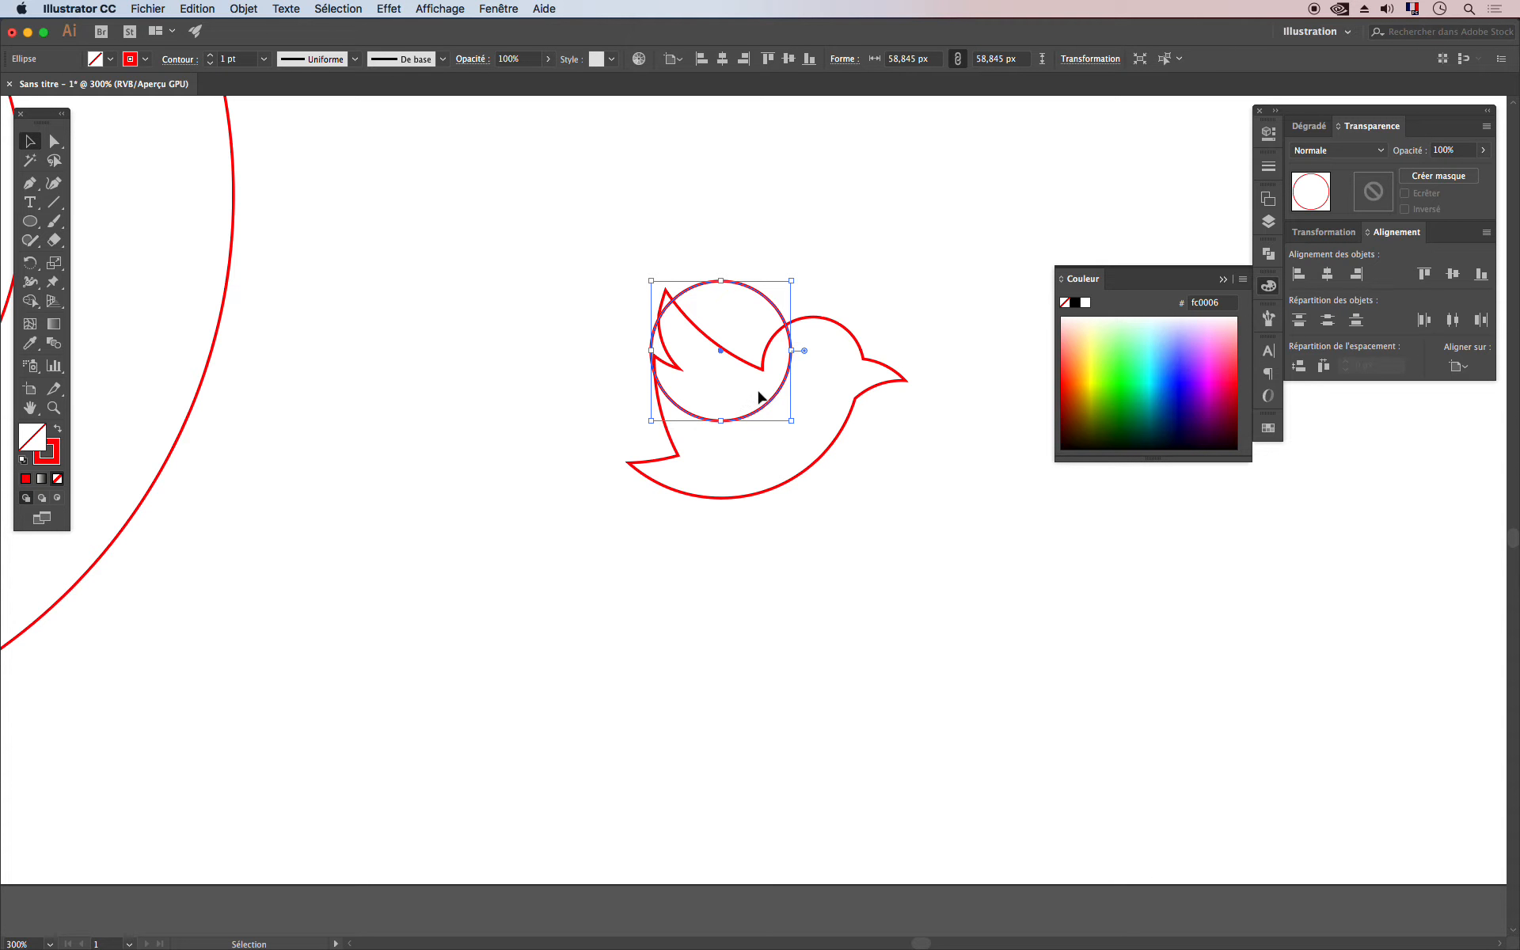
Step: Duplicate the 58.845 px circle across the wing's feathers and align the right-hand circle's left arc with the second feather's tip
{"action": "mouse_move", "coordinate": [772, 307]}
{"action": "left_mouse_down"}
{"action": "mouse_move", "coordinate": [681, 294]}
{"action": "mouse_move", "coordinate": [773, 308]}
{"action": "left_mouse_up"}
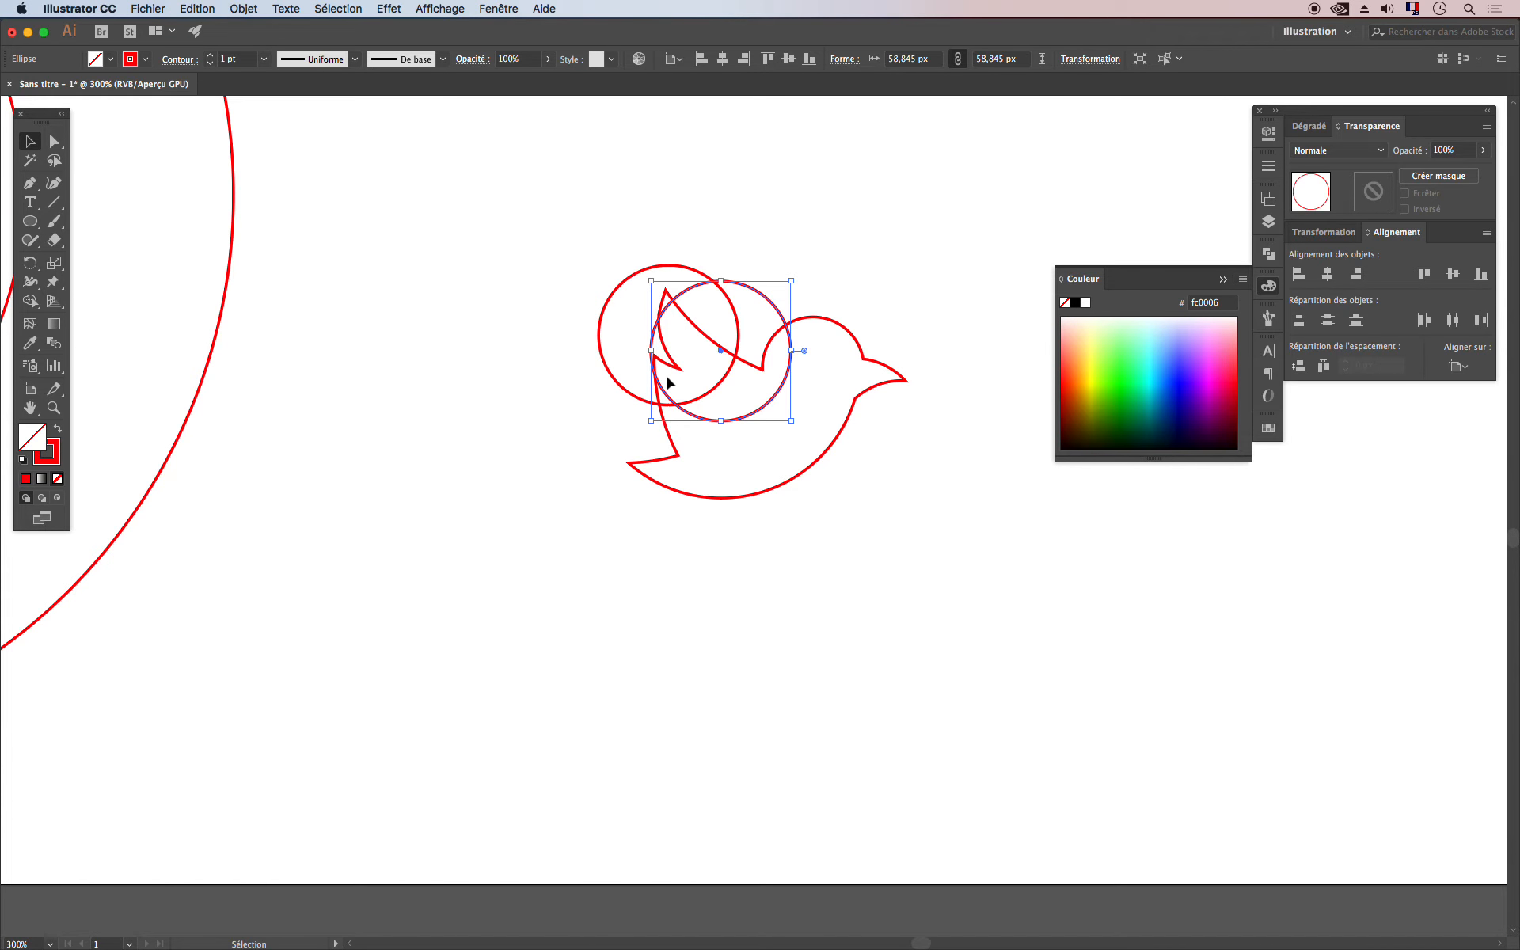
{"action": "key", "text": "super+equal"}
{"action": "key", "text": "super+equal"}
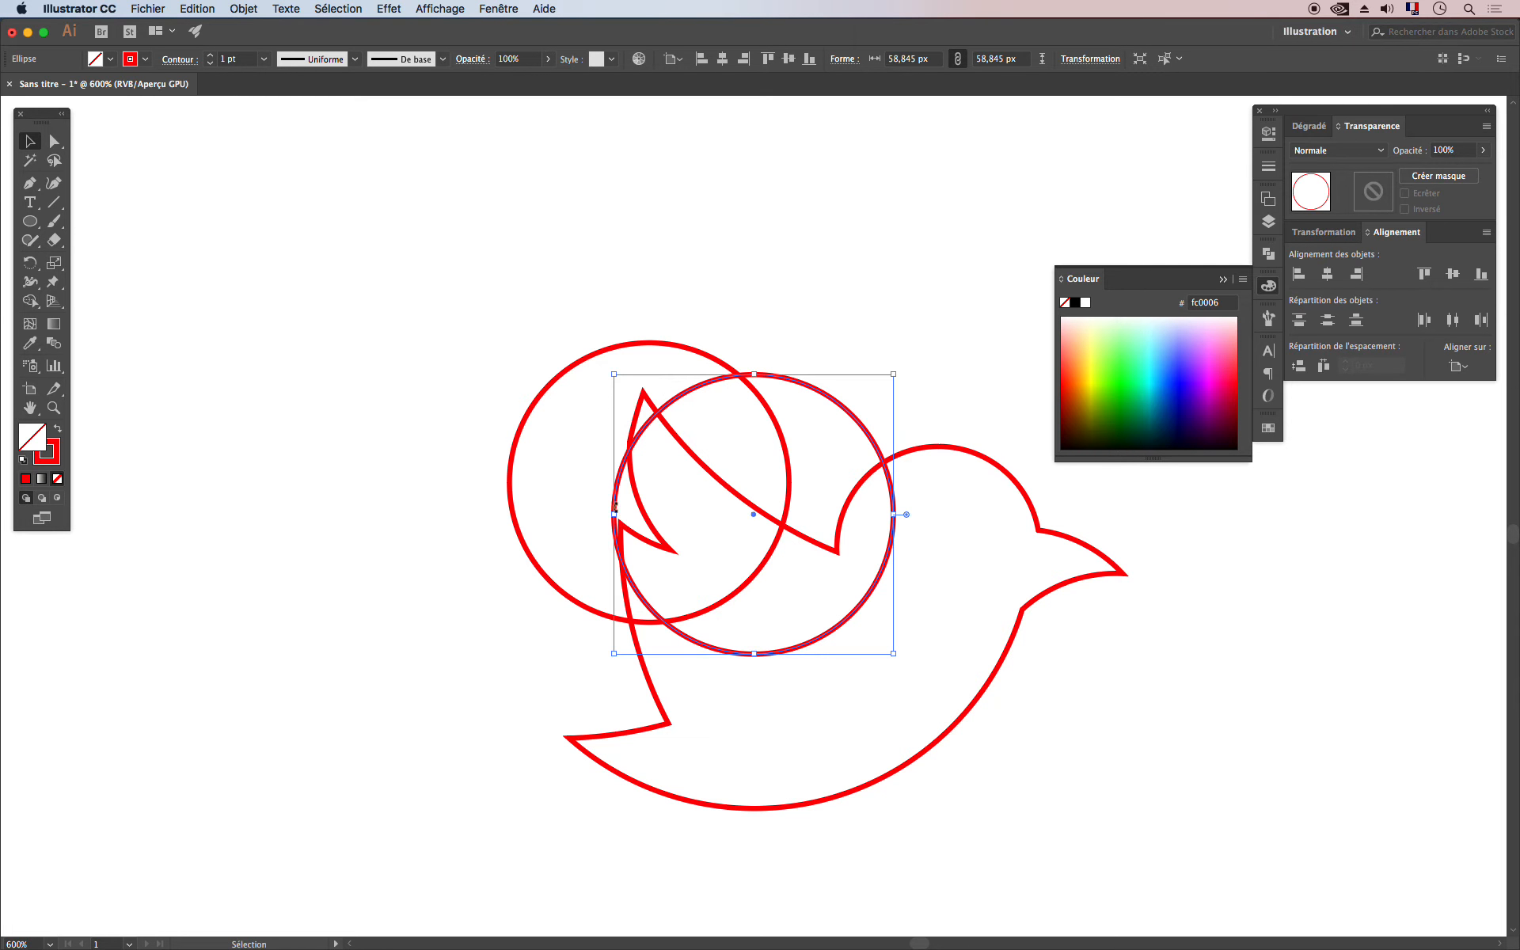
{"action": "left_click_drag", "start_coordinate": [615, 503], "coordinate": [621, 507]}
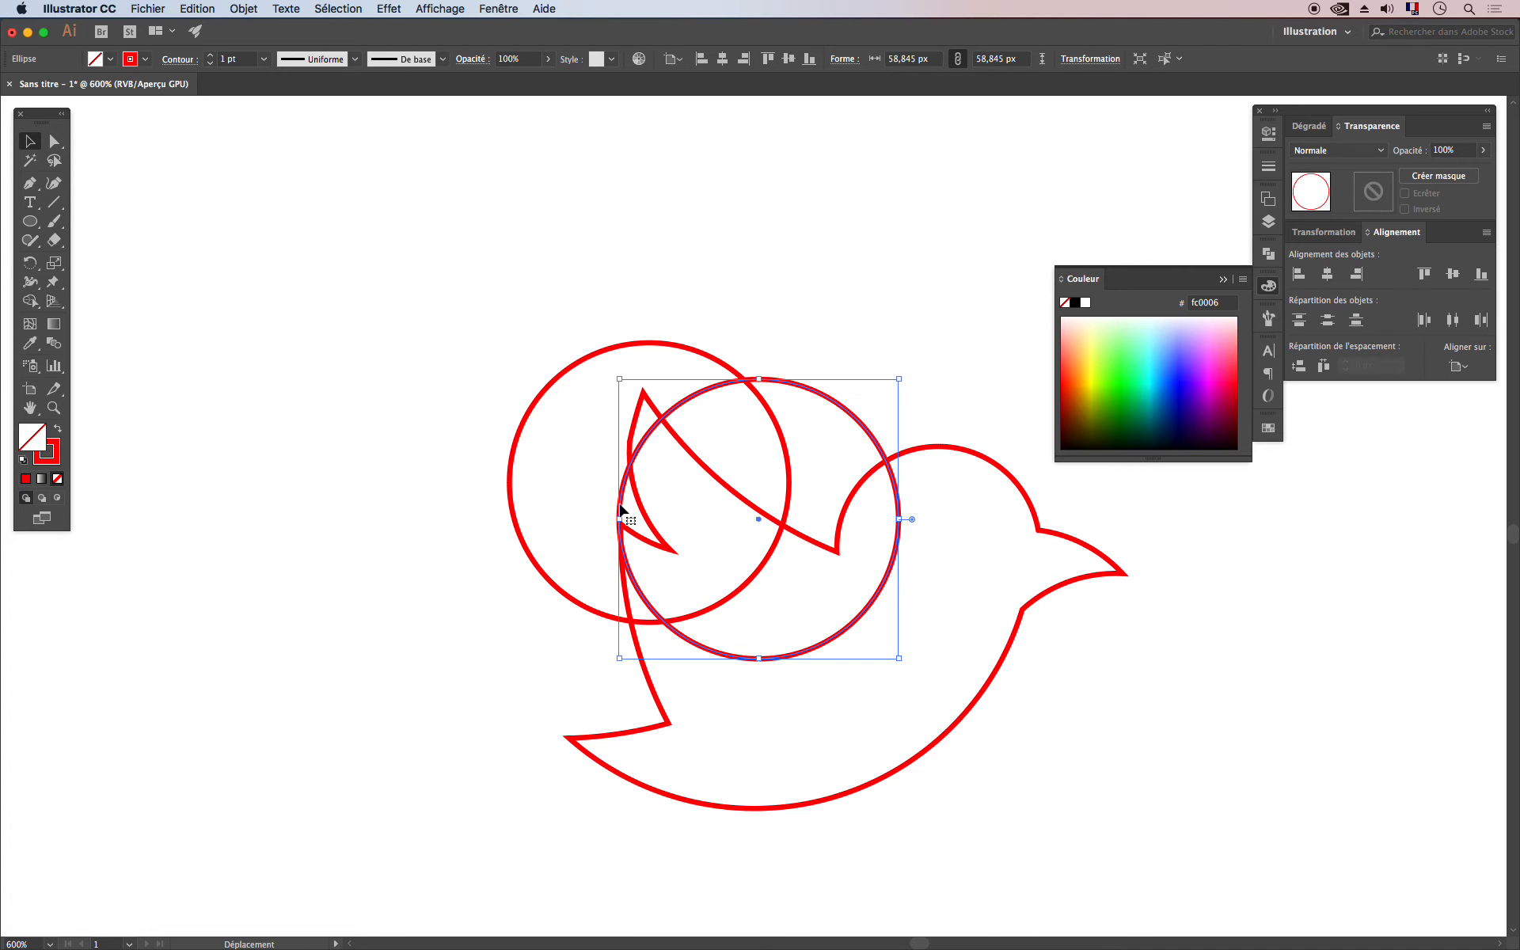
{"action": "left_click", "coordinate": [756, 605]}
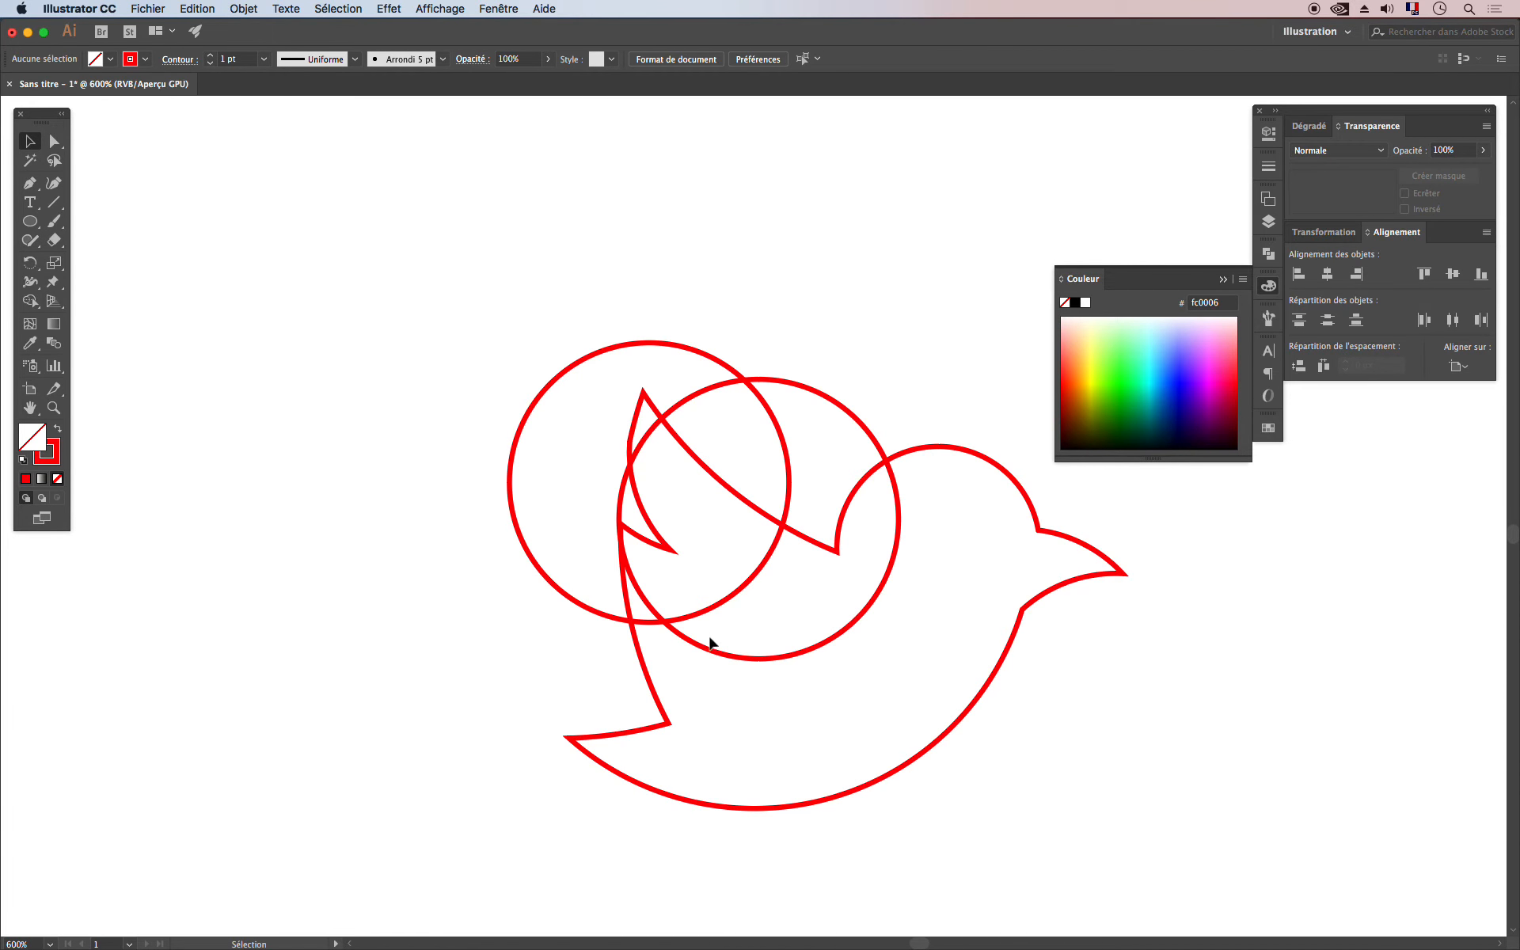
{"action": "mouse_move", "coordinate": [711, 652]}
{"action": "left_mouse_down"}
{"action": "mouse_move", "coordinate": [658, 633]}
{"action": "mouse_move", "coordinate": [631, 570]}
{"action": "mouse_move", "coordinate": [641, 525]}
{"action": "mouse_move", "coordinate": [682, 631]}
{"action": "mouse_move", "coordinate": [720, 644]}
{"action": "mouse_move", "coordinate": [709, 655]}
{"action": "left_mouse_up"}
Step: Cut the lower feather notches with the Shape Builder, removing the circle parts outside the bird and merging all regions inside its body
{"action": "mouse_move", "coordinate": [782, 204]}
{"action": "left_mouse_down"}
{"action": "mouse_move", "coordinate": [502, 610]}
{"action": "mouse_move", "coordinate": [554, 657]}
{"action": "left_mouse_up"}
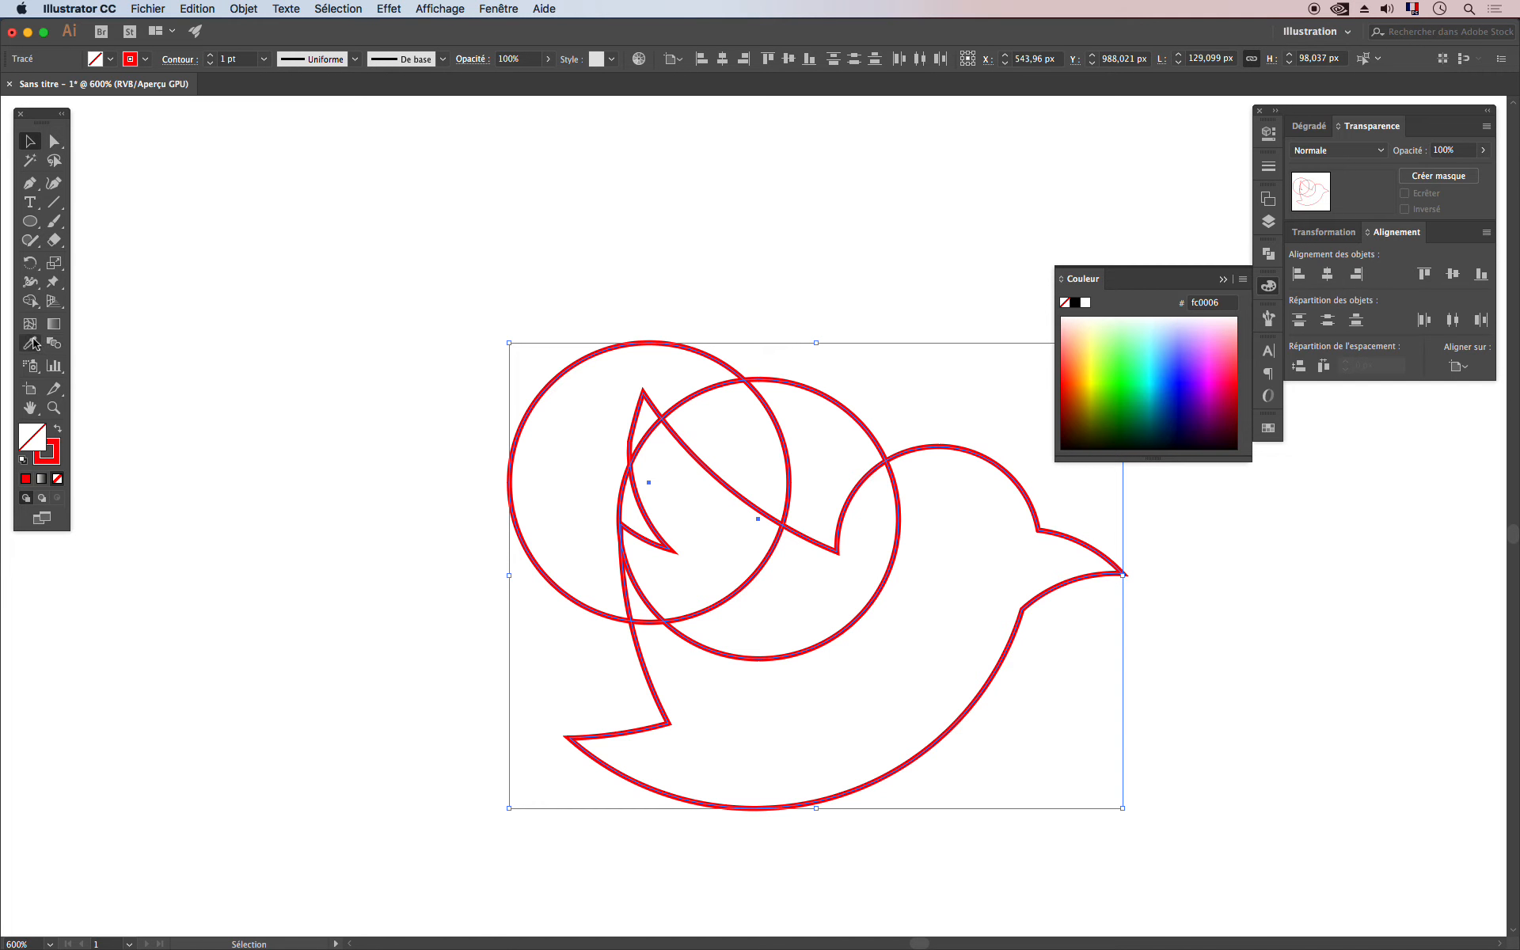
{"action": "left_click", "coordinate": [29, 301]}
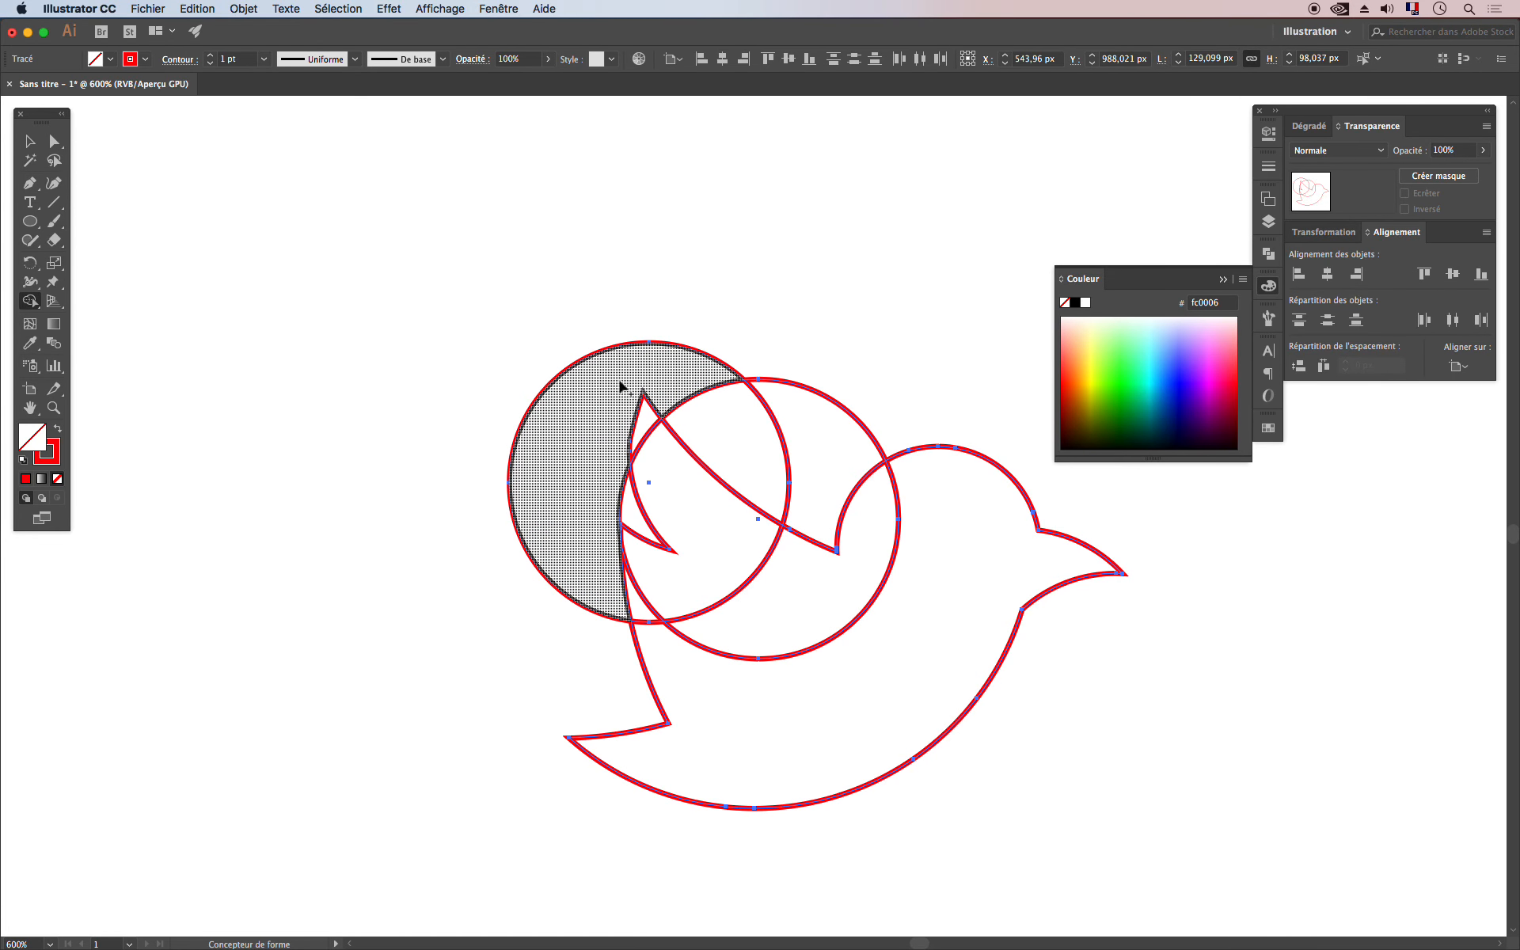
{"action": "mouse_move", "coordinate": [774, 297]}
{"action": "left_mouse_down"}
{"action": "mouse_move", "coordinate": [578, 406]}
{"action": "mouse_move", "coordinate": [567, 425]}
{"action": "mouse_move", "coordinate": [593, 485]}
{"action": "mouse_move", "coordinate": [631, 509]}
{"action": "mouse_move", "coordinate": [590, 552]}
{"action": "left_mouse_up"}
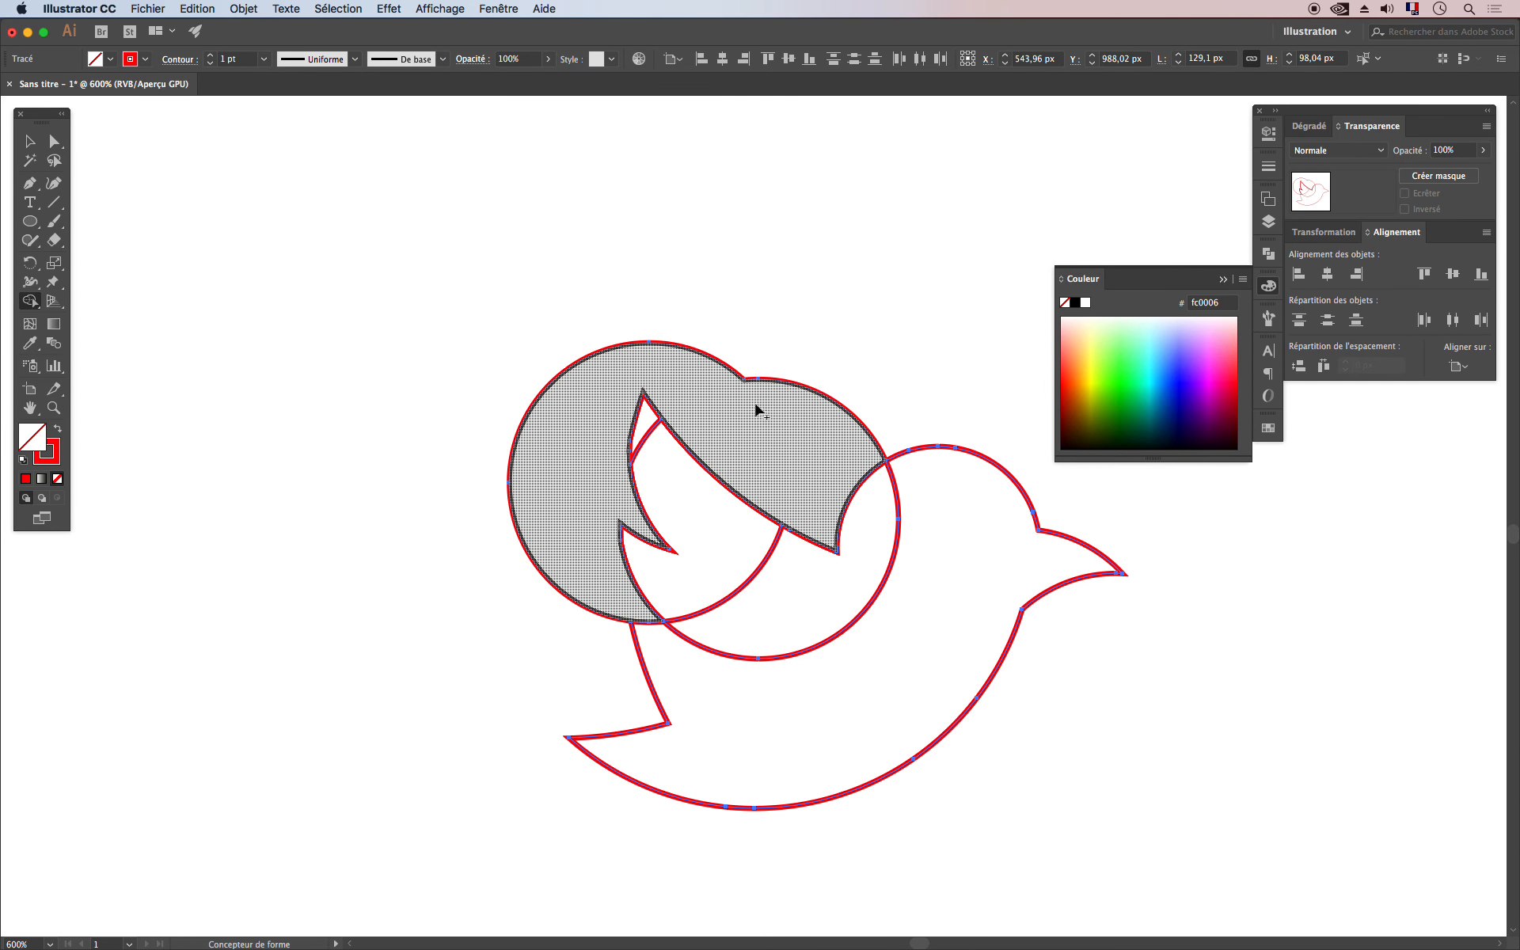
{"action": "left_click", "coordinate": [747, 390], "text": "alt"}
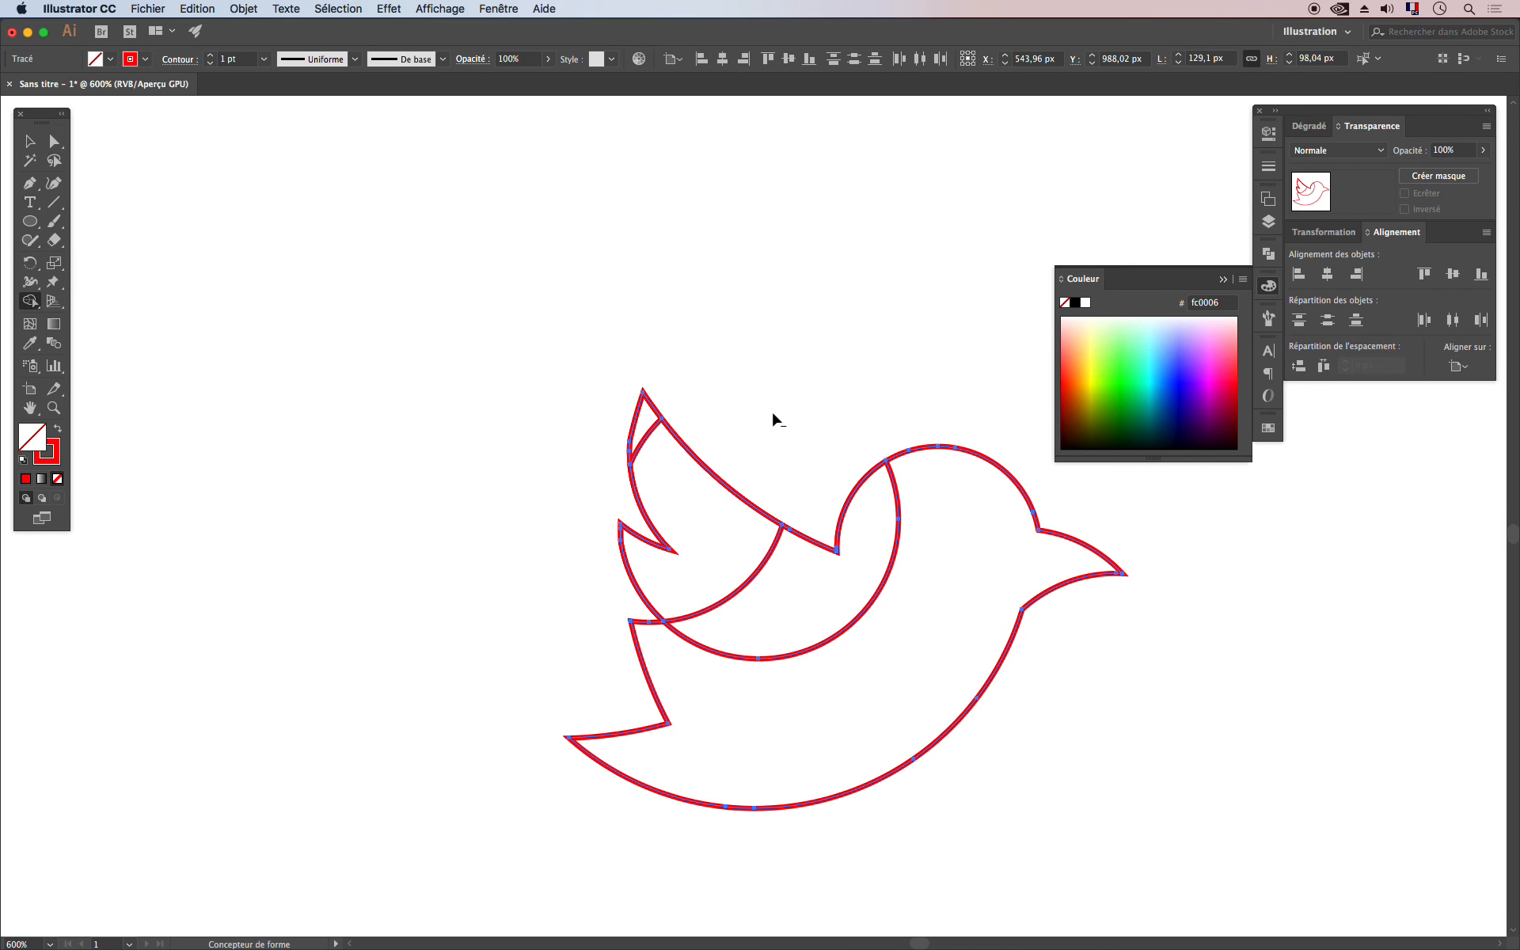
{"action": "mouse_move", "coordinate": [831, 668]}
{"action": "left_mouse_down"}
{"action": "mouse_move", "coordinate": [720, 559]}
{"action": "mouse_move", "coordinate": [662, 465]}
{"action": "left_mouse_up"}
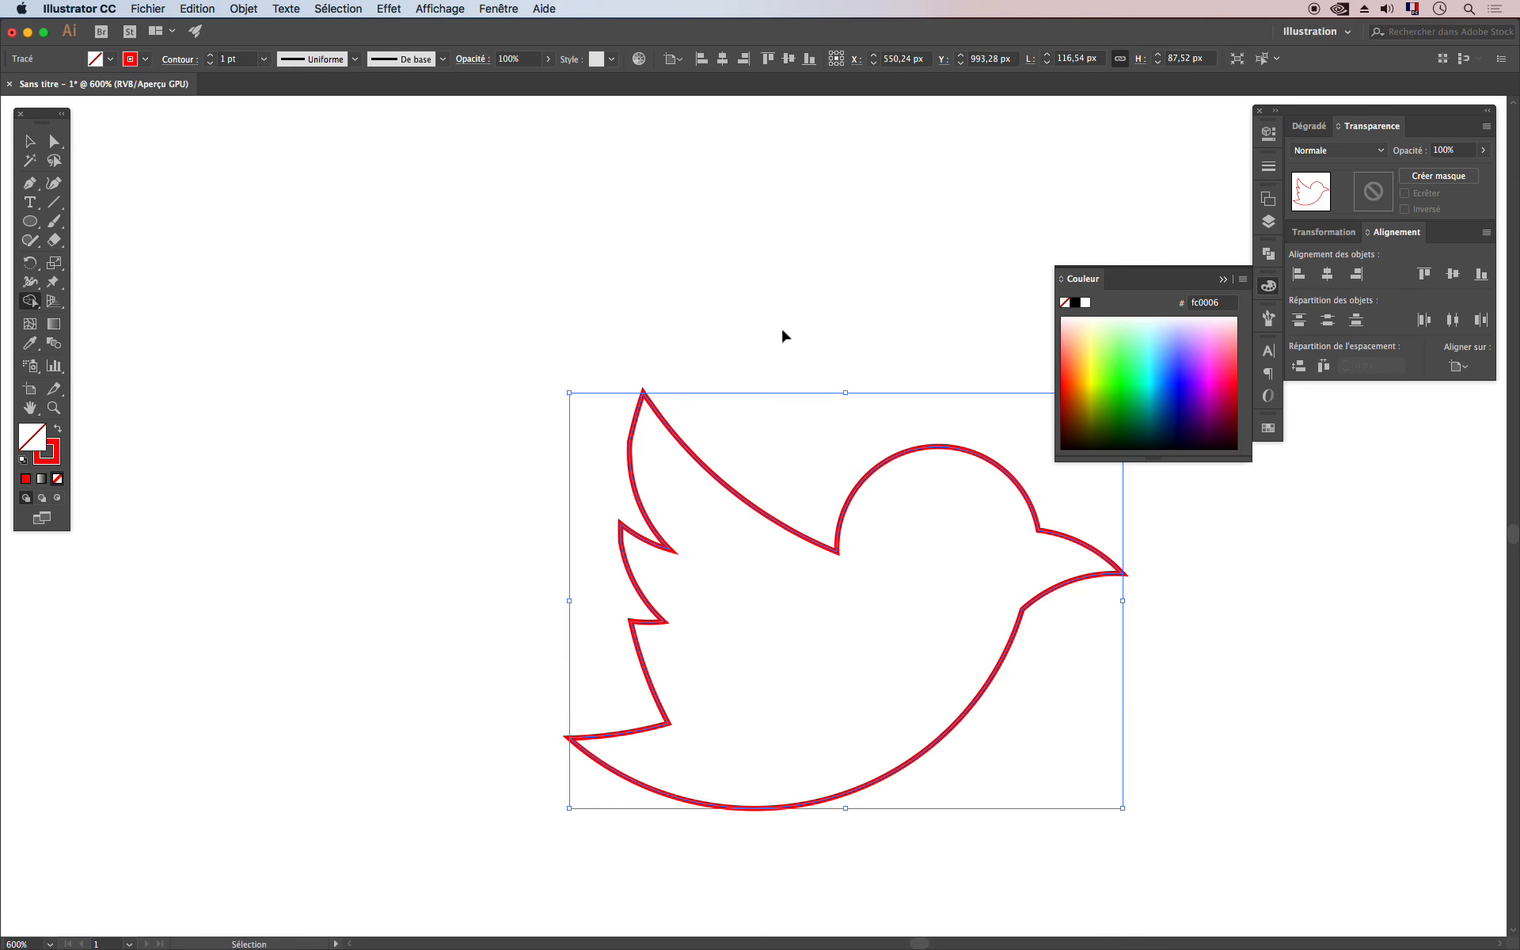
Step: Move the bird outline up and to the left on the artboard and swap its red stroke for a solid red fill
{"action": "key", "text": "super+0"}
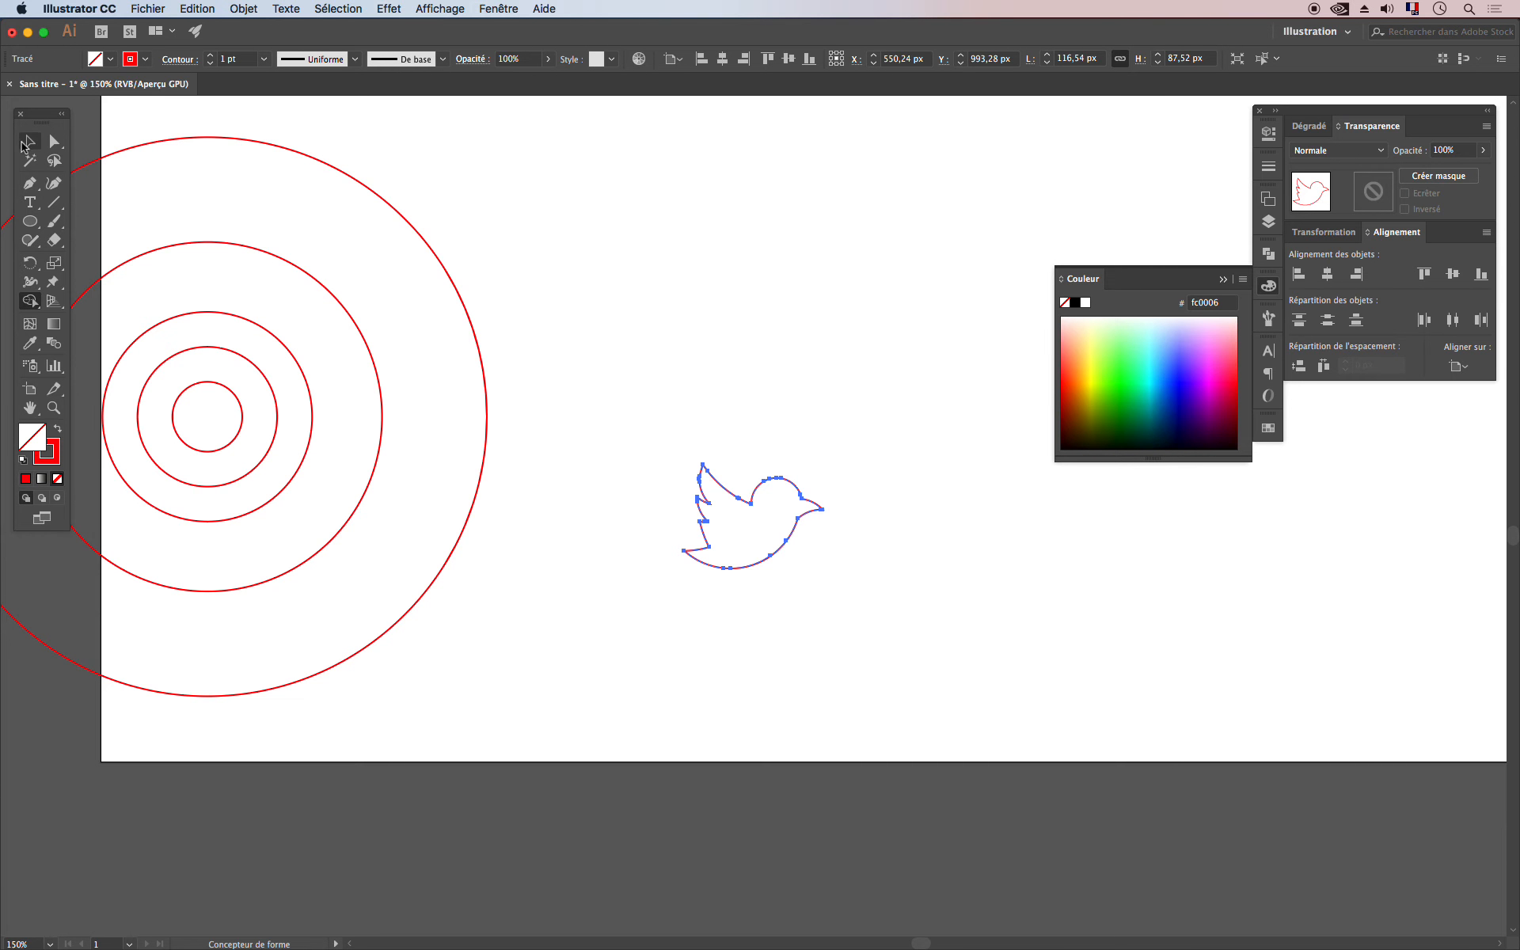
{"action": "left_click", "coordinate": [30, 141]}
{"action": "left_click", "coordinate": [739, 230]}
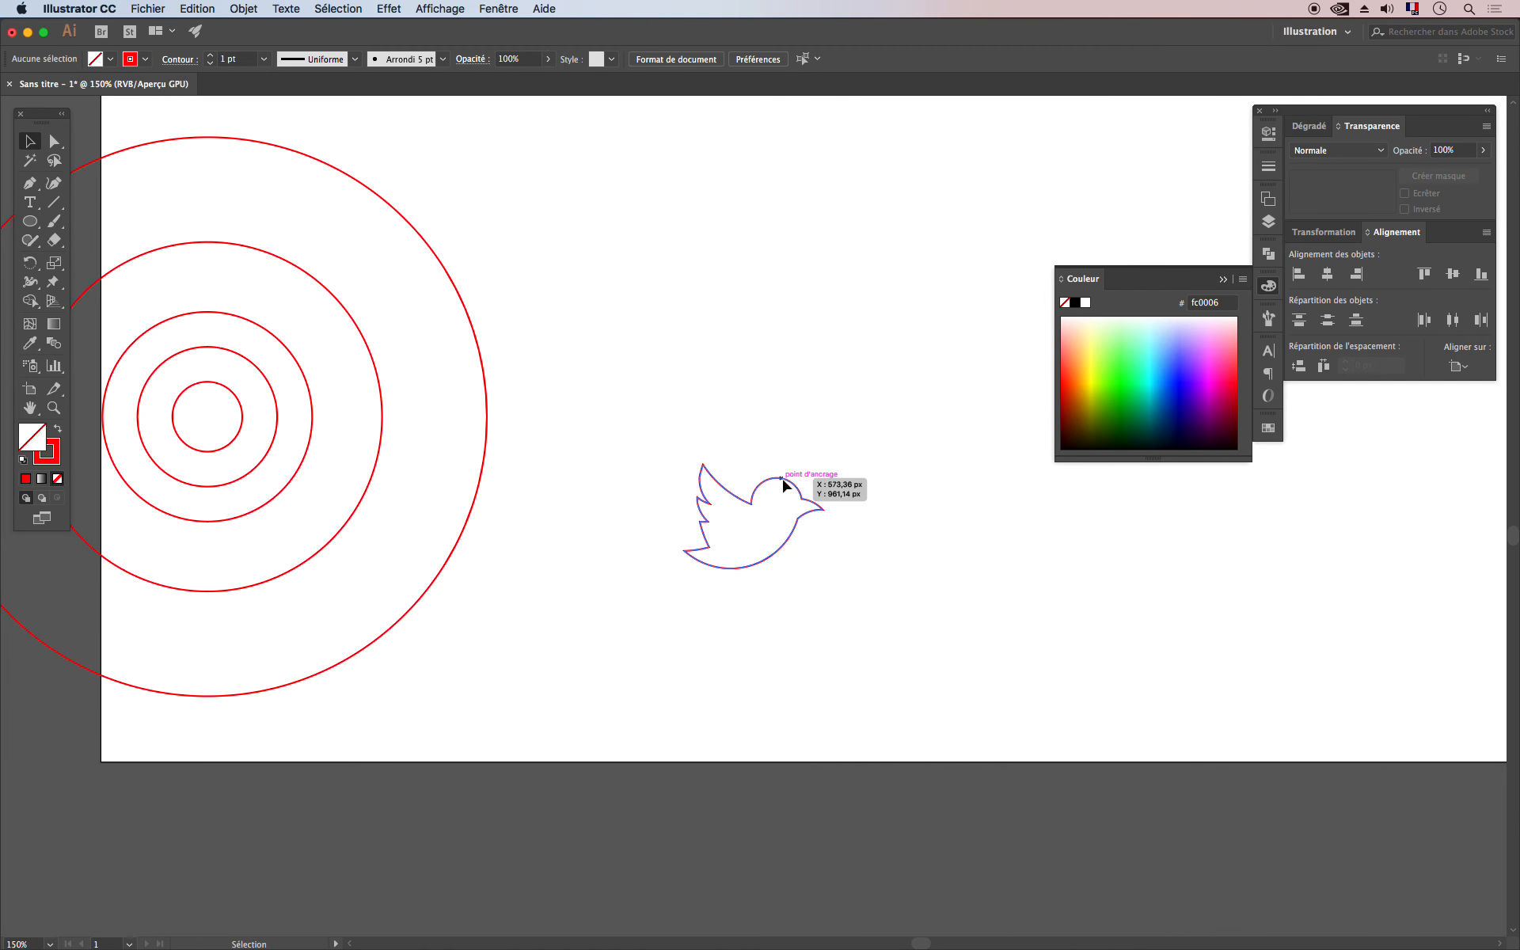
{"action": "left_click_drag", "start_coordinate": [781, 548], "coordinate": [697, 358]}
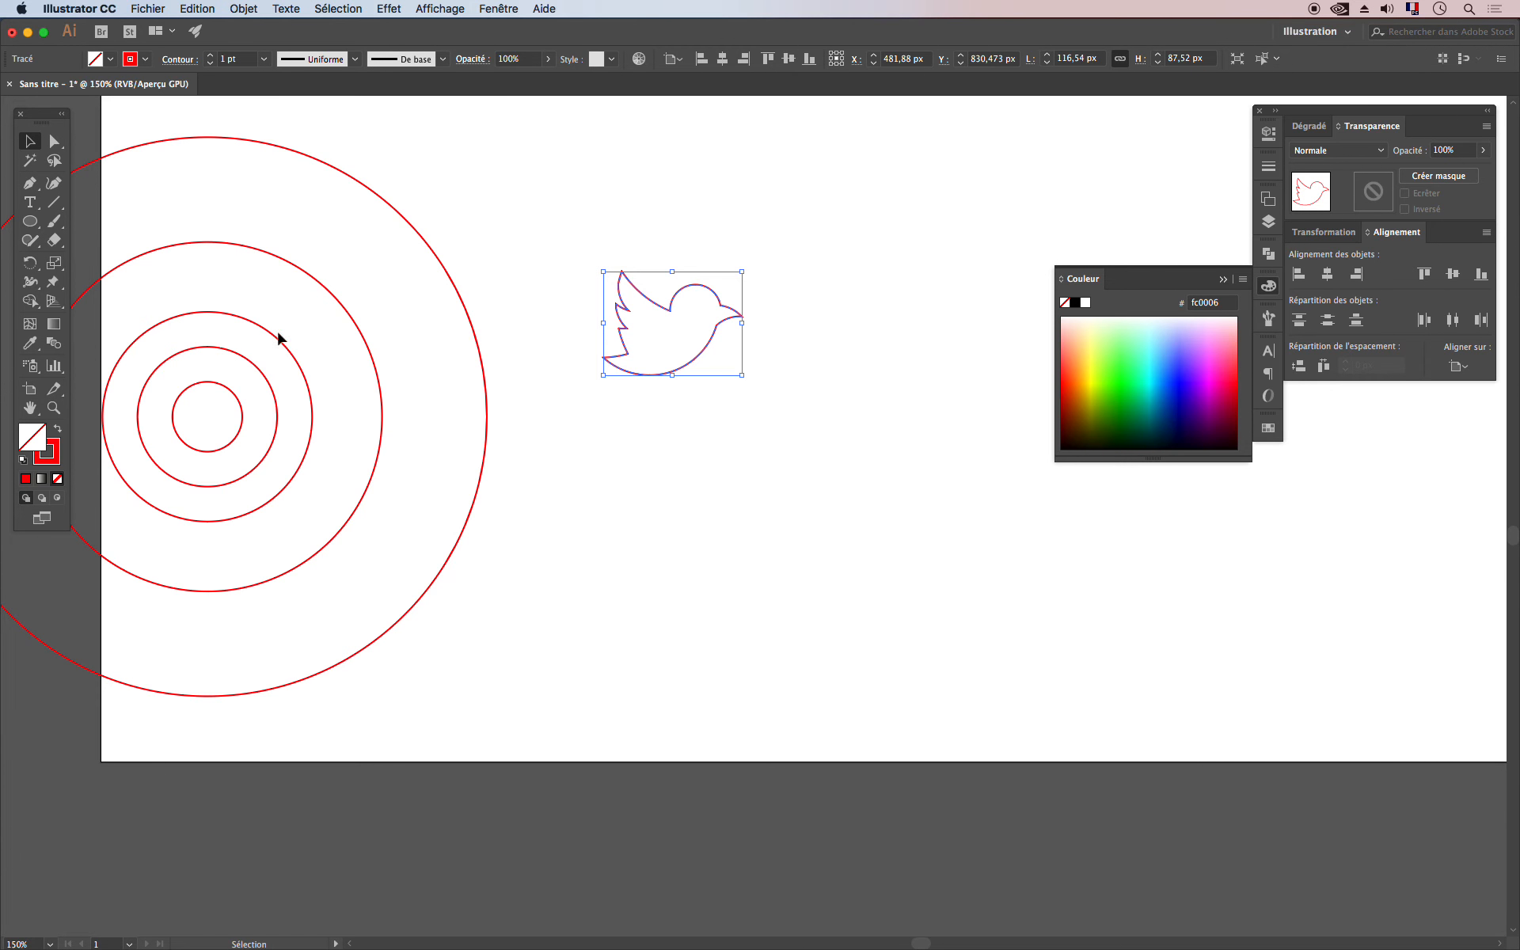
{"action": "left_click", "coordinate": [57, 428]}
{"action": "left_click", "coordinate": [728, 150]}
{"action": "left_click_drag", "start_coordinate": [677, 333], "coordinate": [705, 391]}
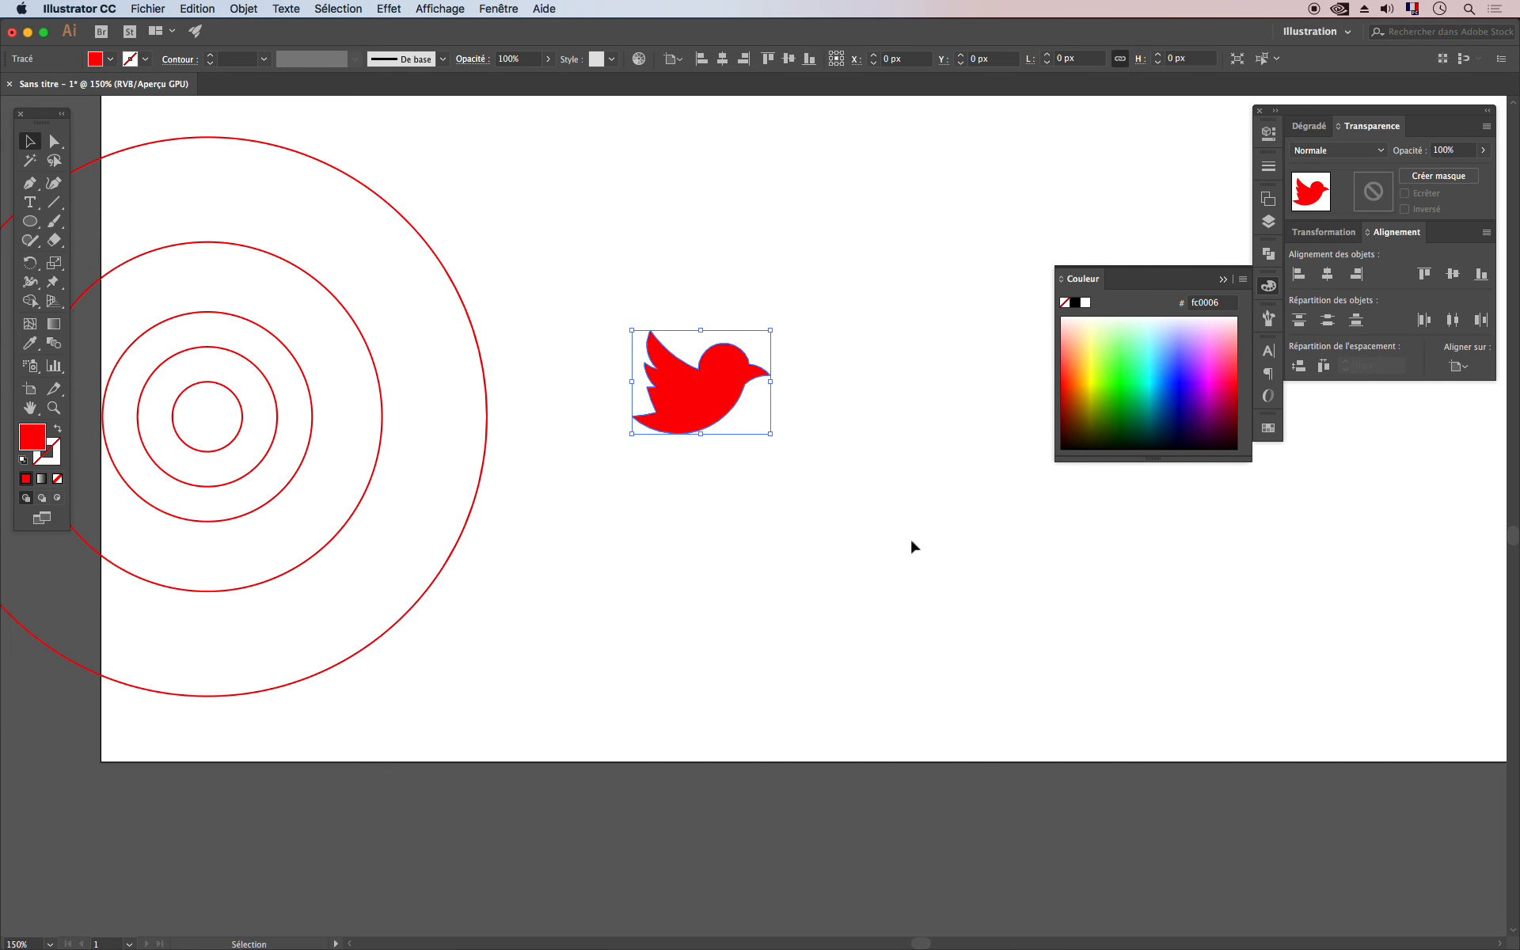
{"action": "left_click", "coordinate": [800, 574]}
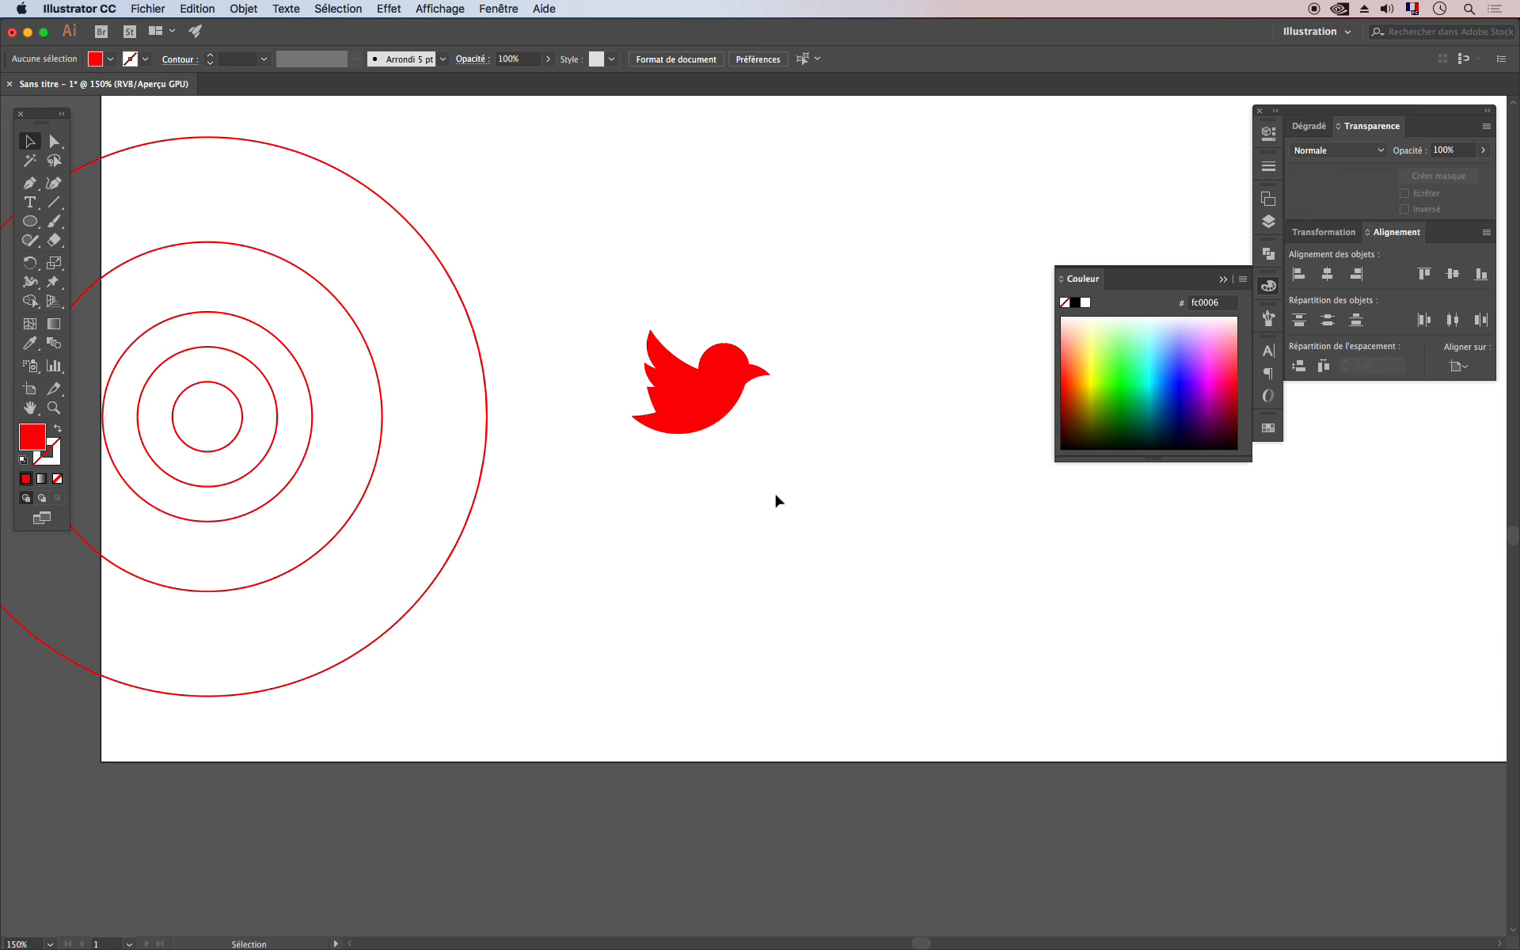
Step: Move the concentric circles off the artboard to below the golden spiral and enlarge the red bird on the artboard
{"action": "key", "text": "super+minus"}
{"action": "key", "text": "super+minus"}
{"action": "key", "text": "super+minus"}
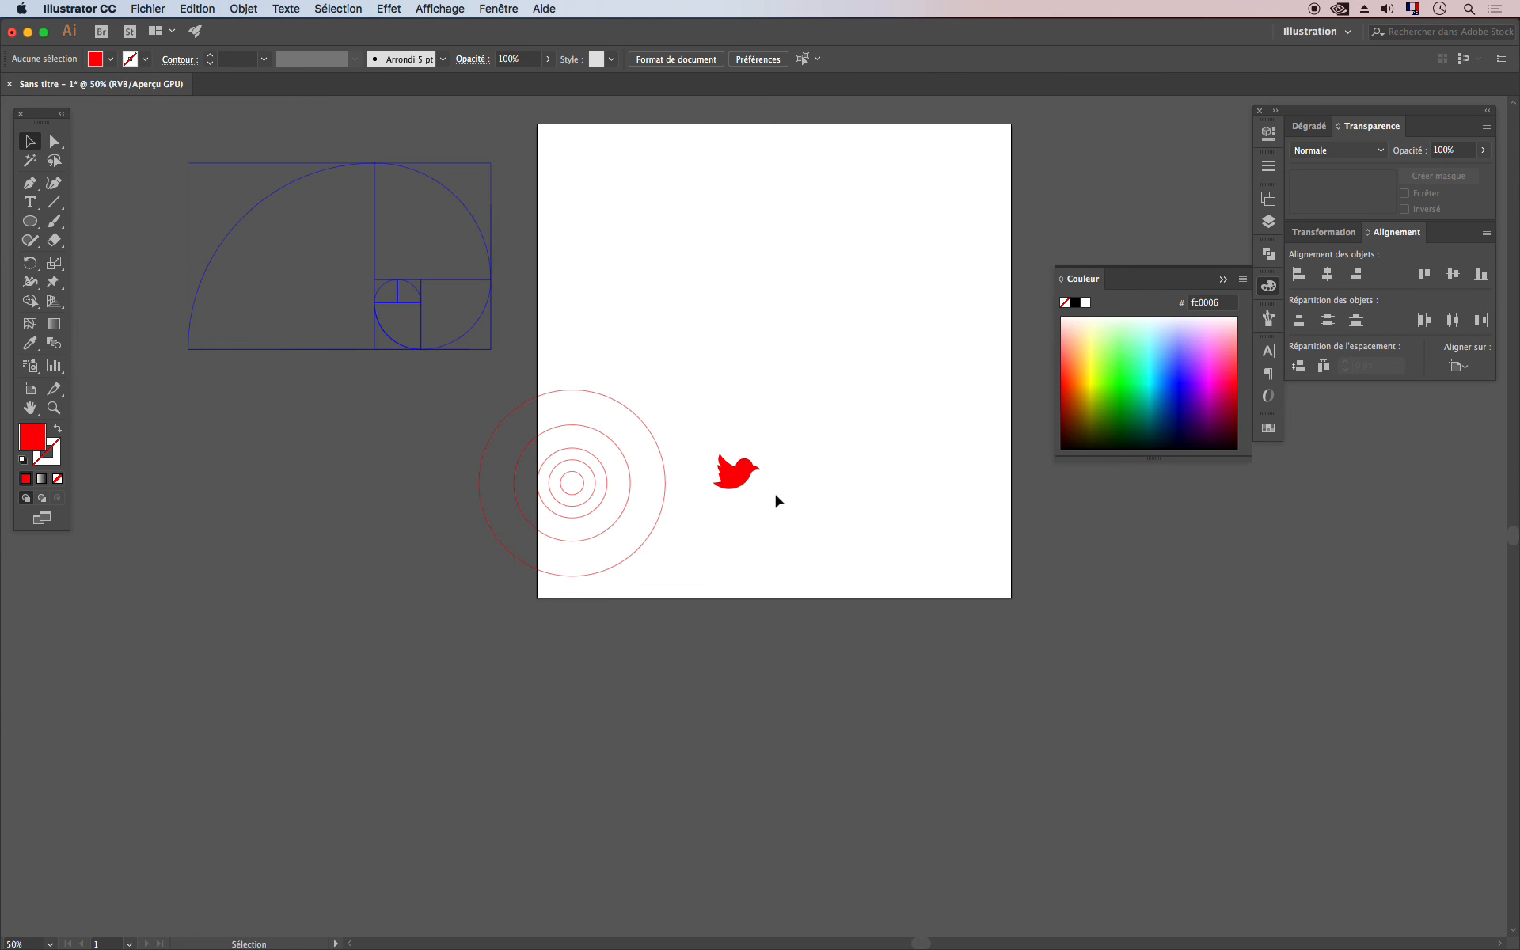
{"action": "left_click_drag", "start_coordinate": [773, 494], "coordinate": [930, 552]}
{"action": "left_click_drag", "start_coordinate": [647, 467], "coordinate": [510, 598]}
{"action": "left_click_drag", "start_coordinate": [900, 544], "coordinate": [766, 523]}
{"action": "left_click", "coordinate": [890, 563]}
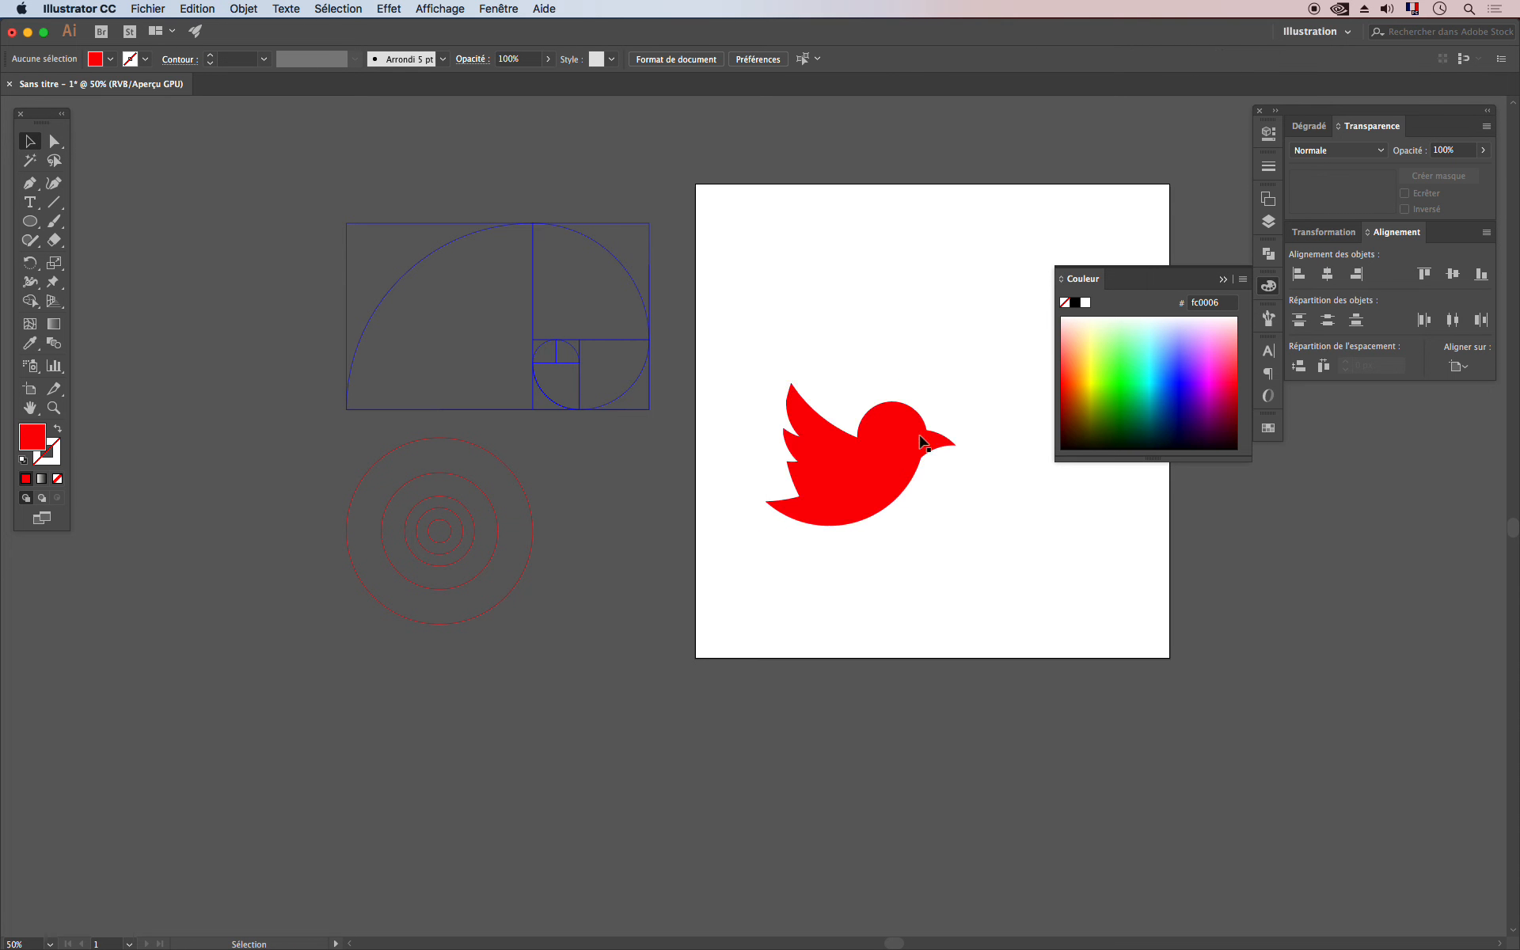